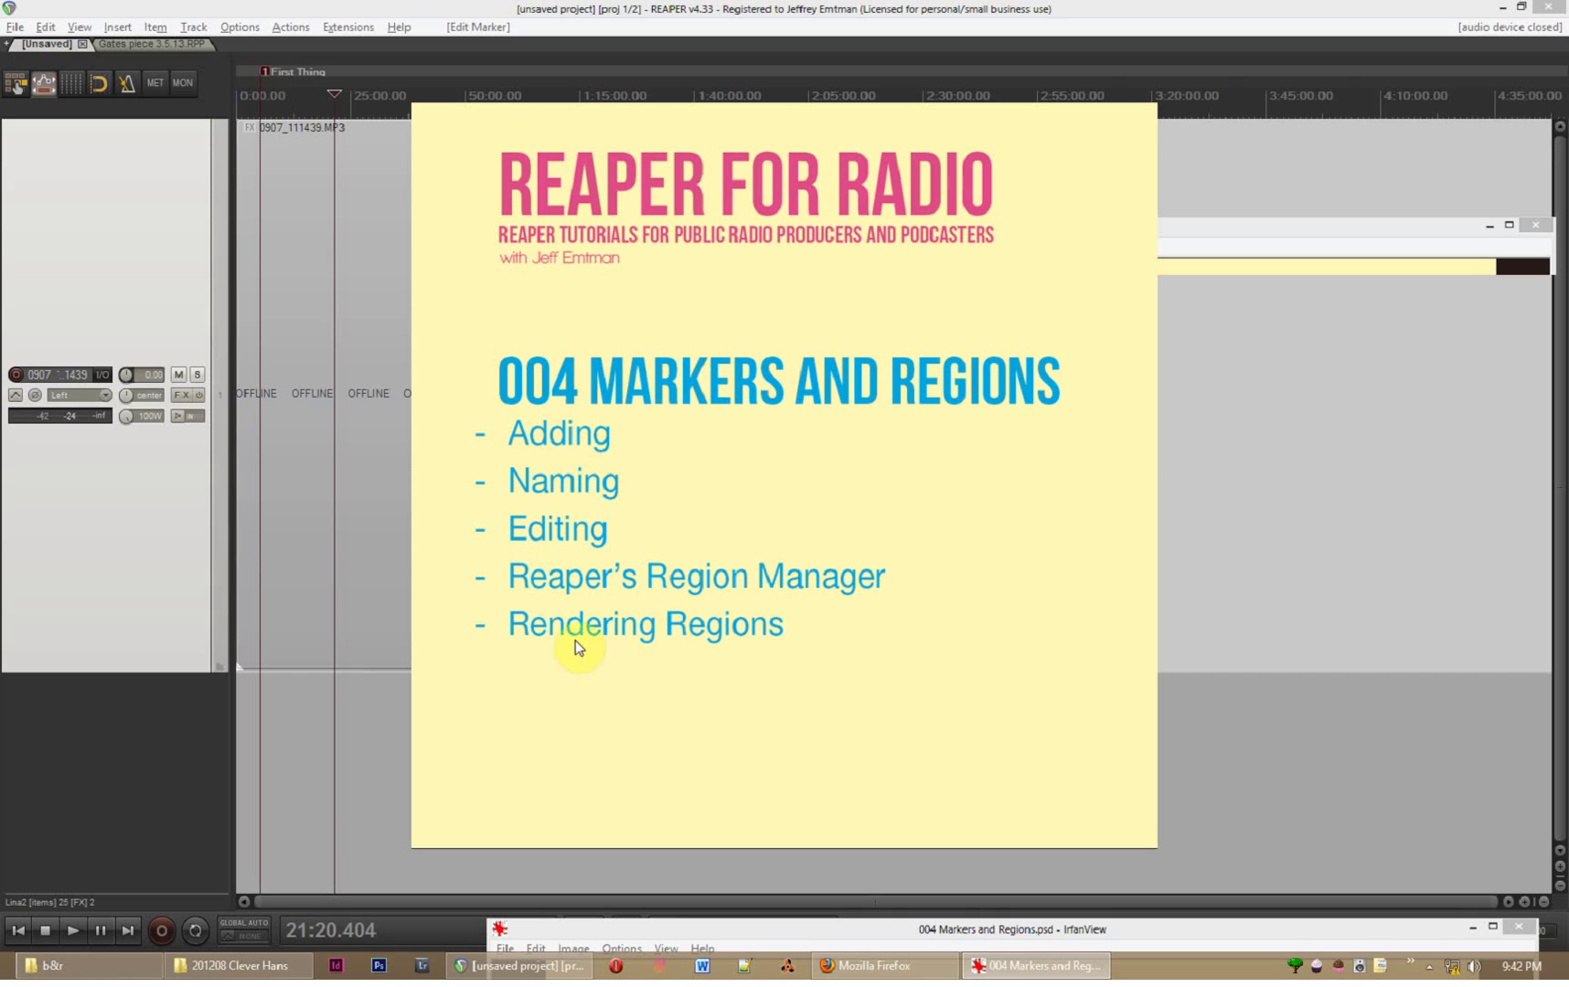
# Bring the REAPER project window in front of the IrfanView markers-and-regions slide
pyautogui.click(352, 631)
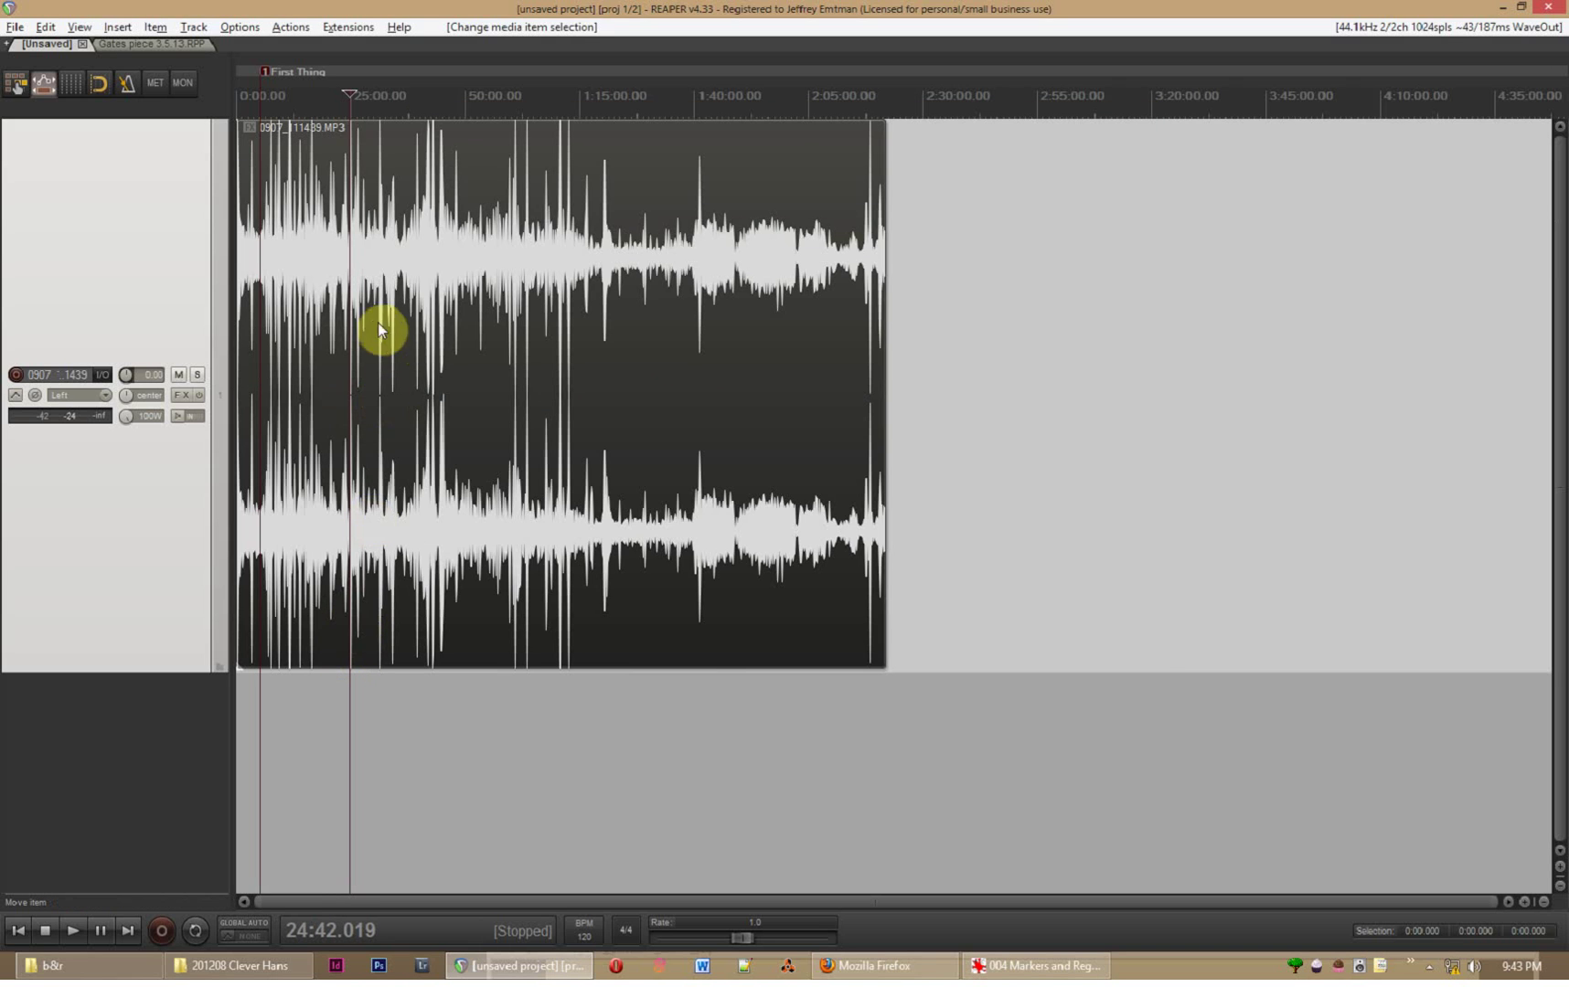
# Undo the old First Thing marker and select the long 0907_111439.MP3 item
pyautogui.hotkey('ctrl', 'z')
pyautogui.hotkey('ctrl', 'z')
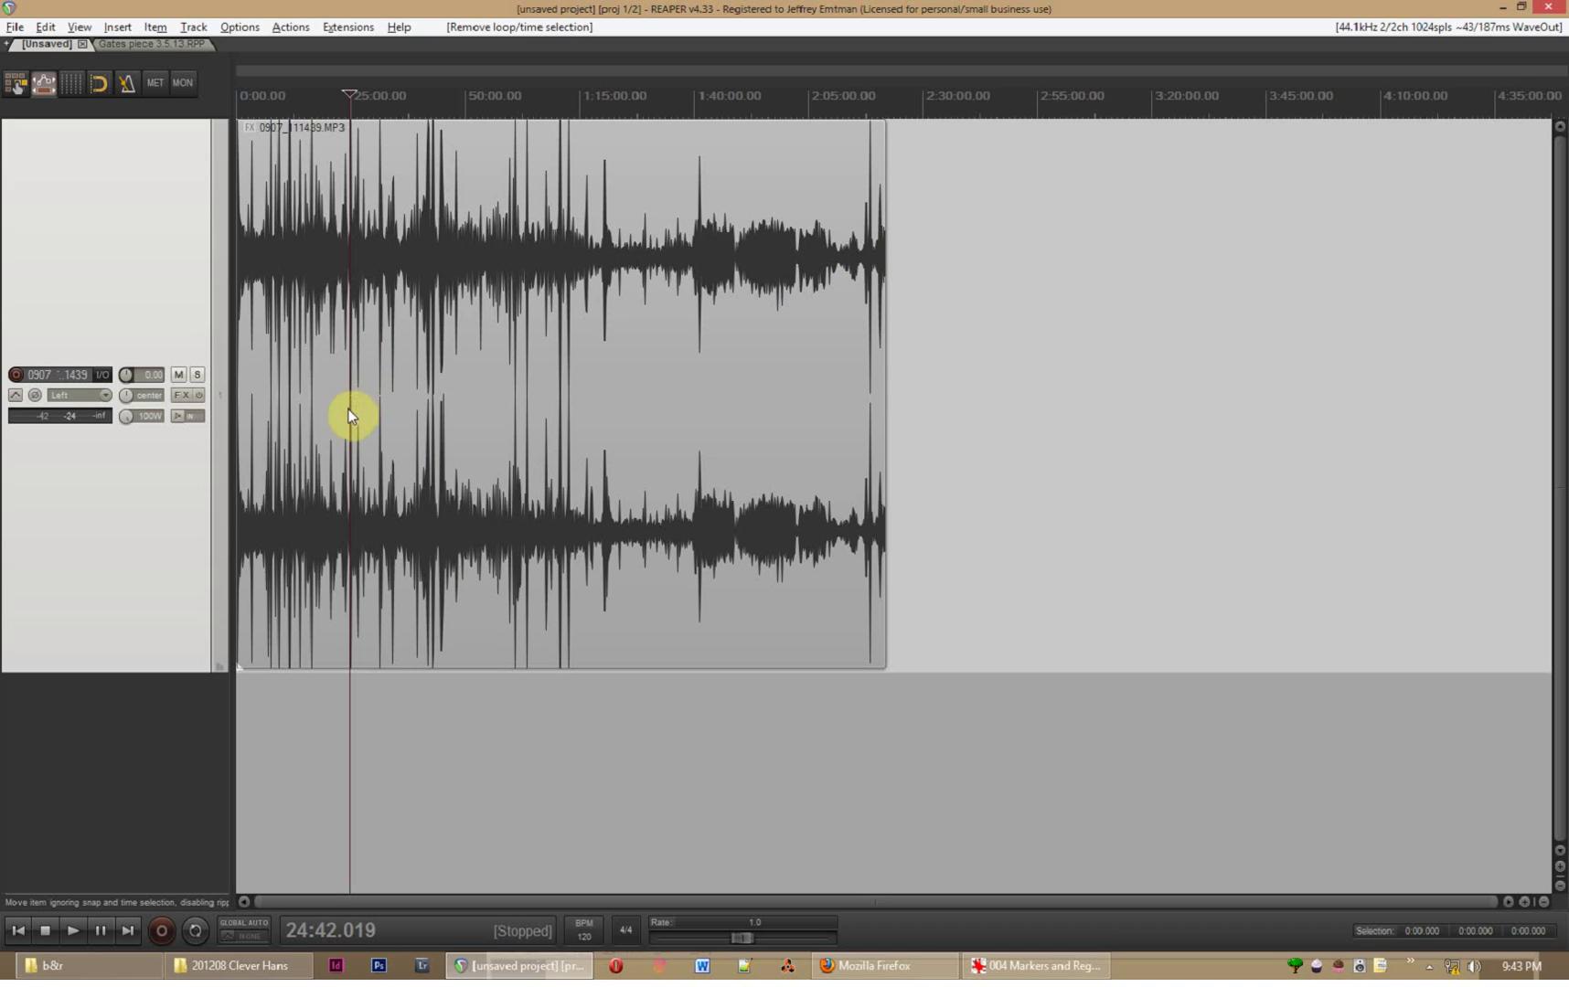
pyautogui.click(285, 574)
pyautogui.click(262, 599)
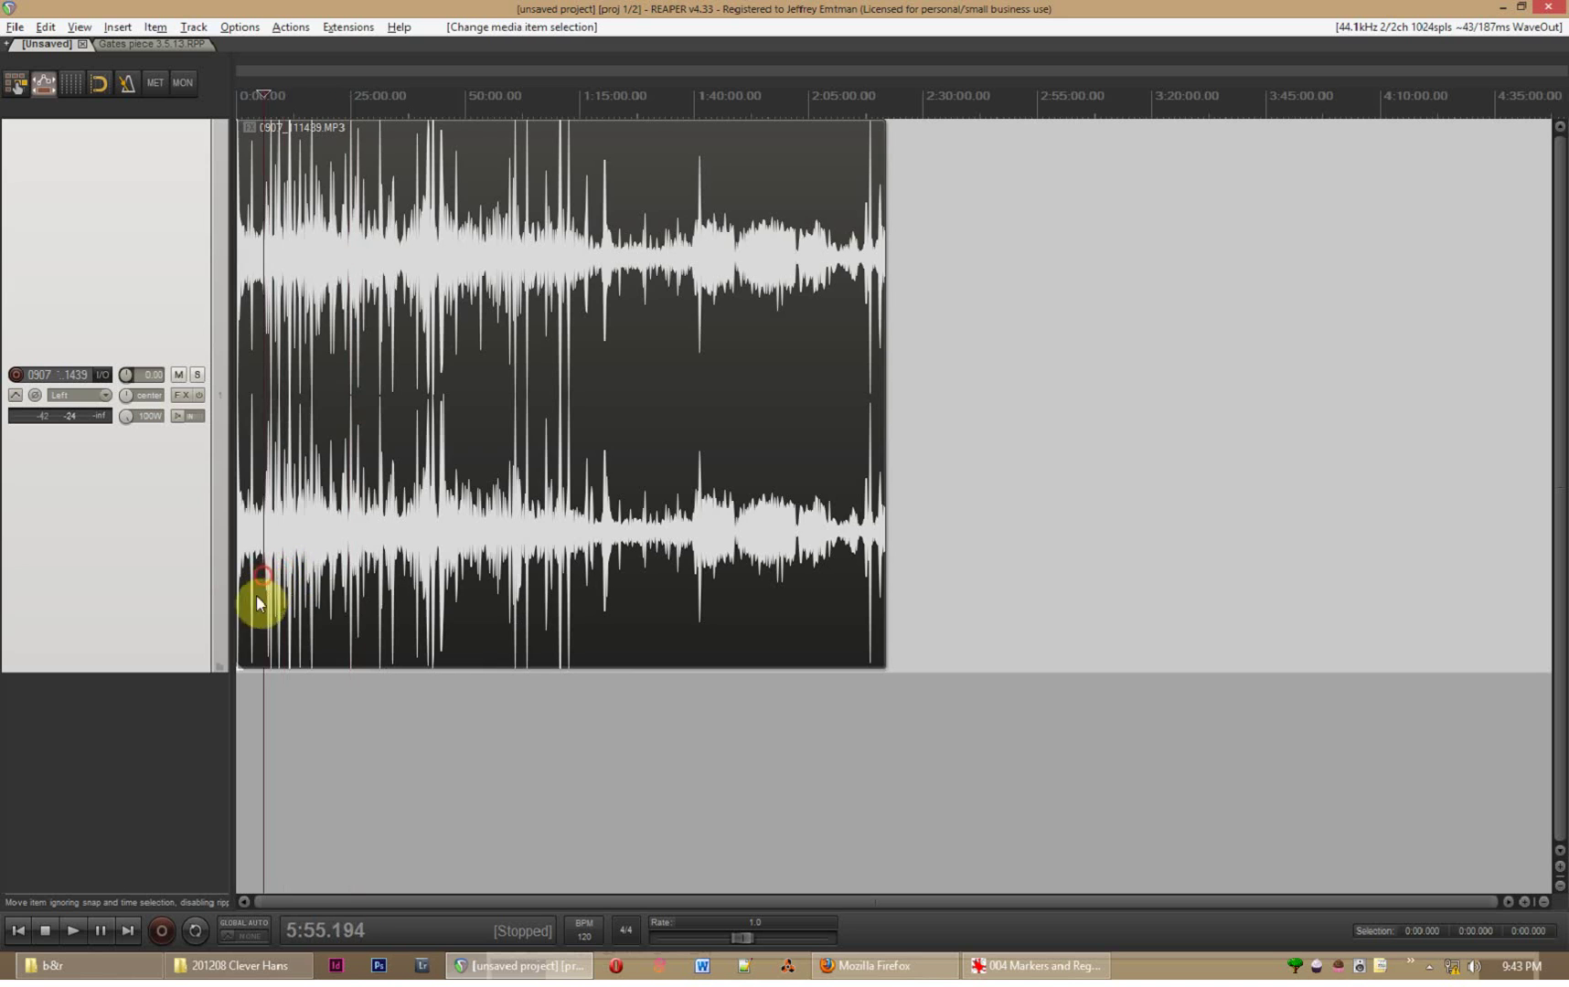
pyautogui.scroll(2, 242, 667)
pyautogui.scroll(5, 243, 665)
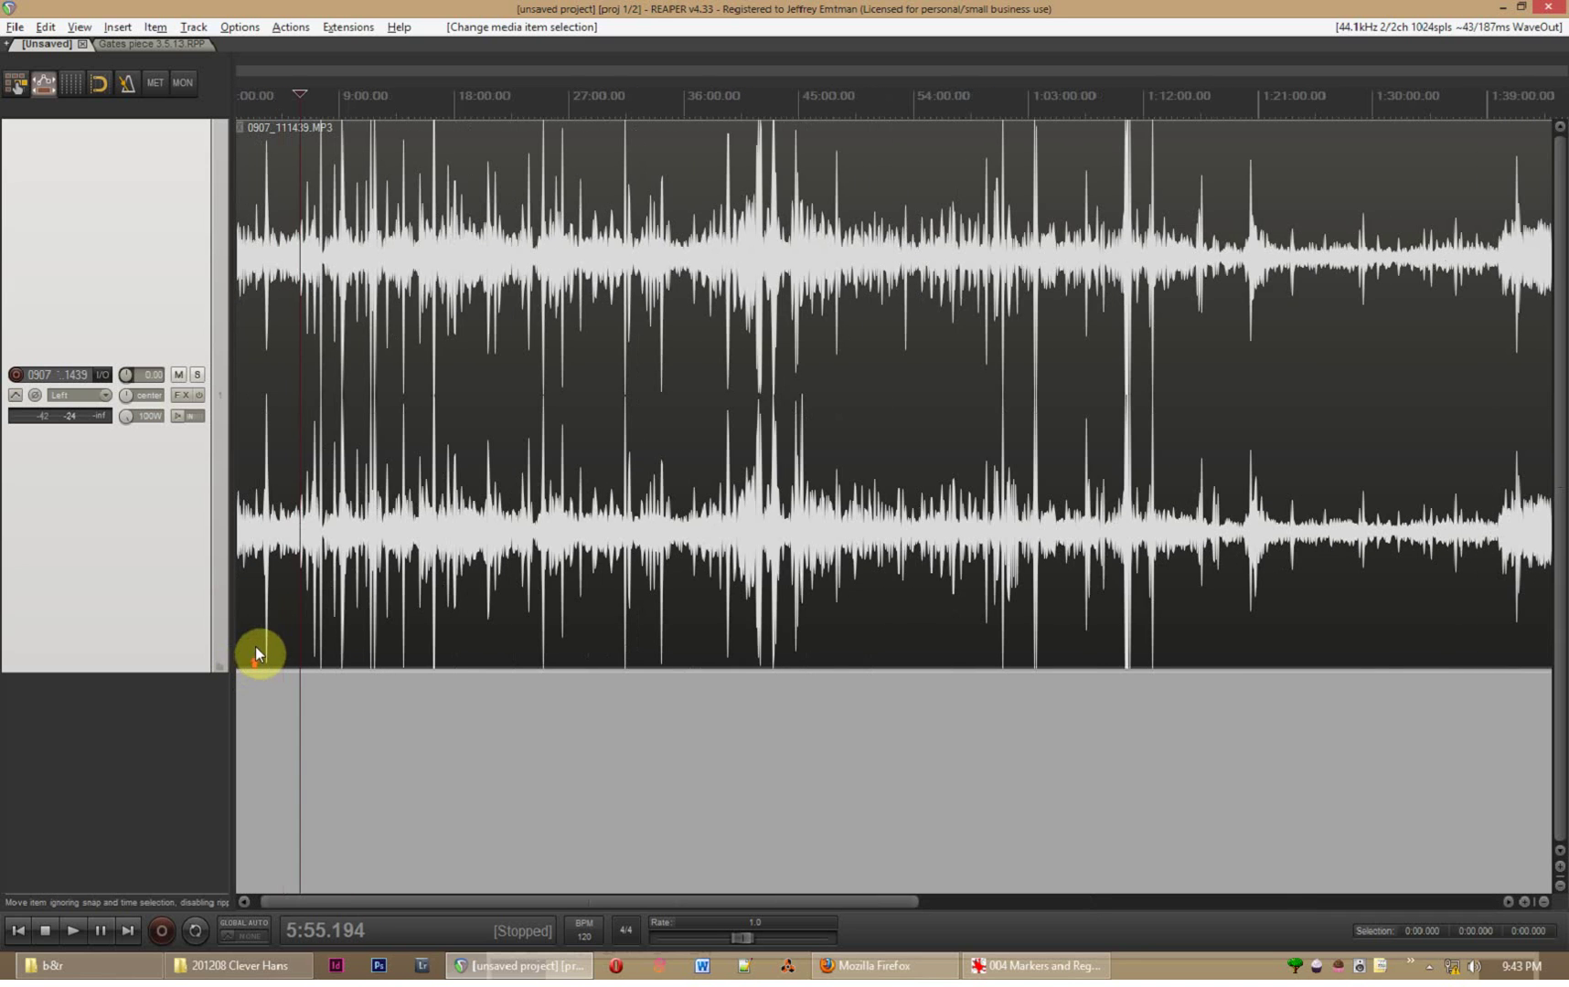
# Scroll along the recording and move the edit point further into it
pyautogui.moveTo(392, 903); pyautogui.dragTo(968, 873)
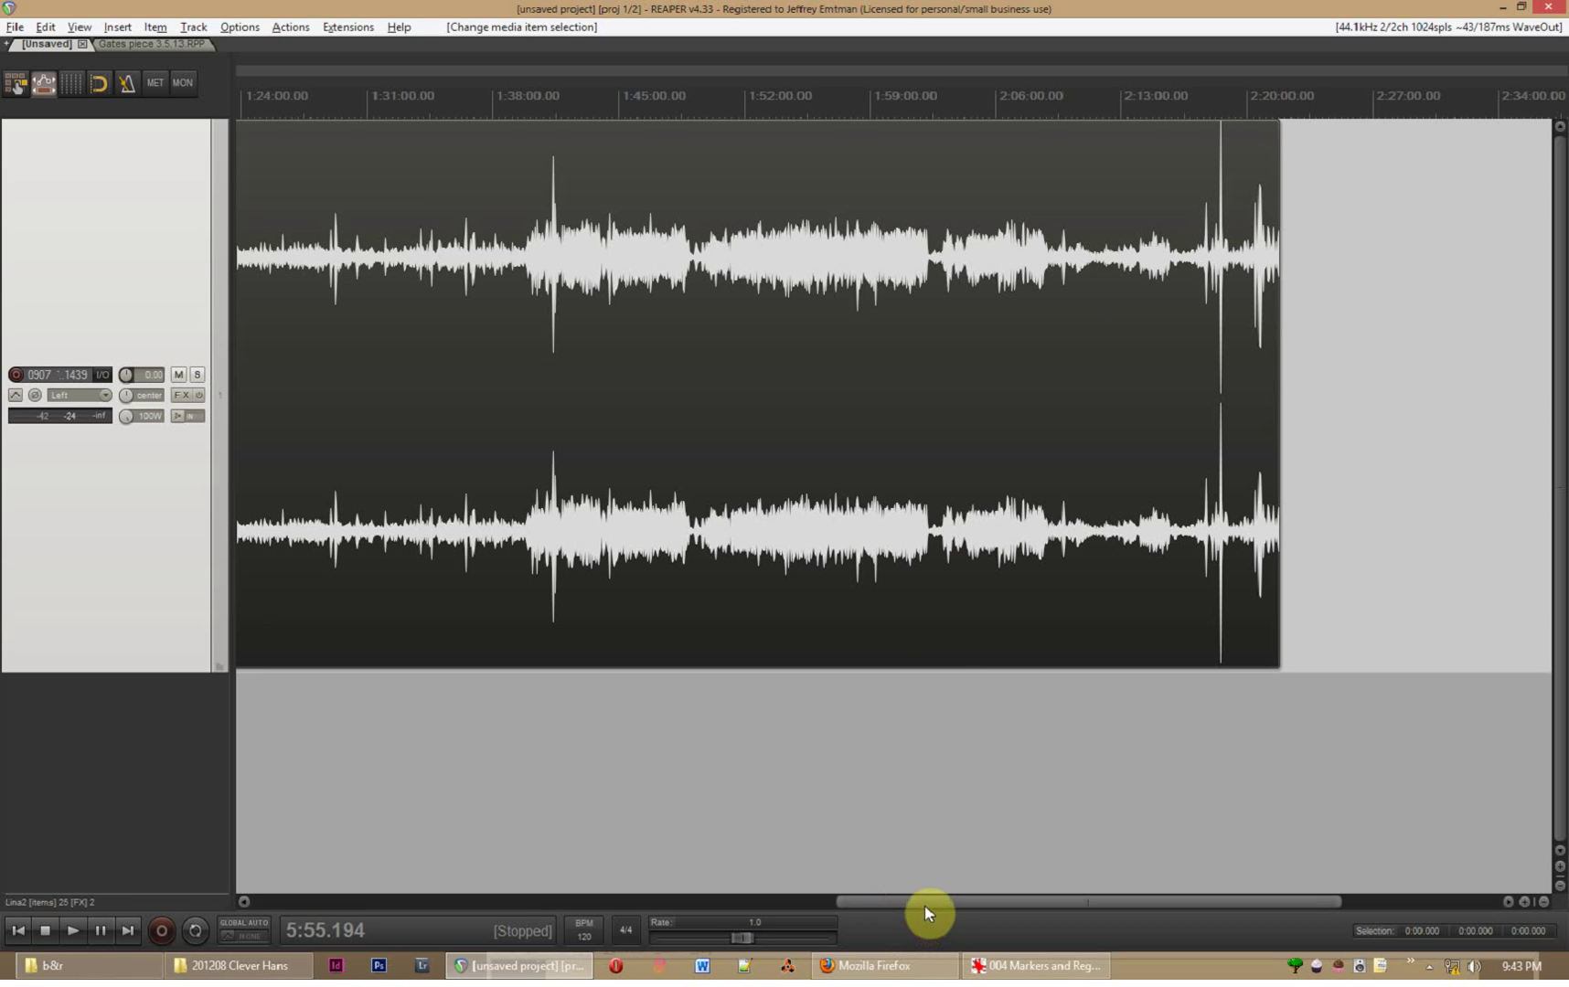
pyautogui.moveTo(929, 908); pyautogui.dragTo(286, 897)
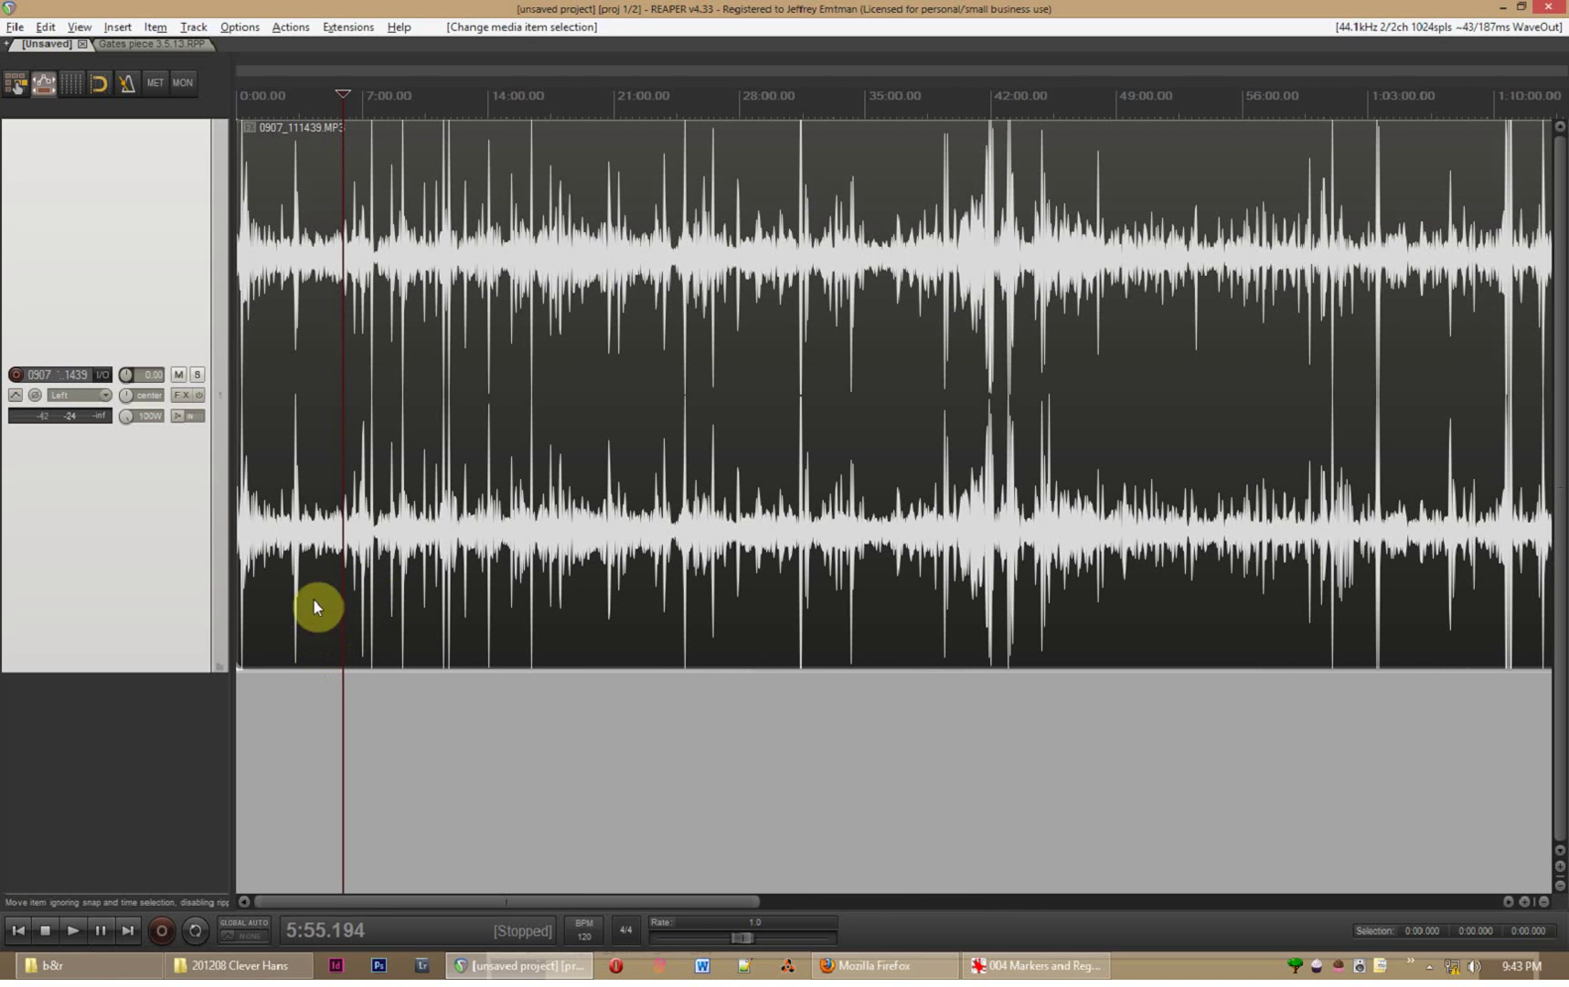
pyautogui.scroll(-5, 351, 515)
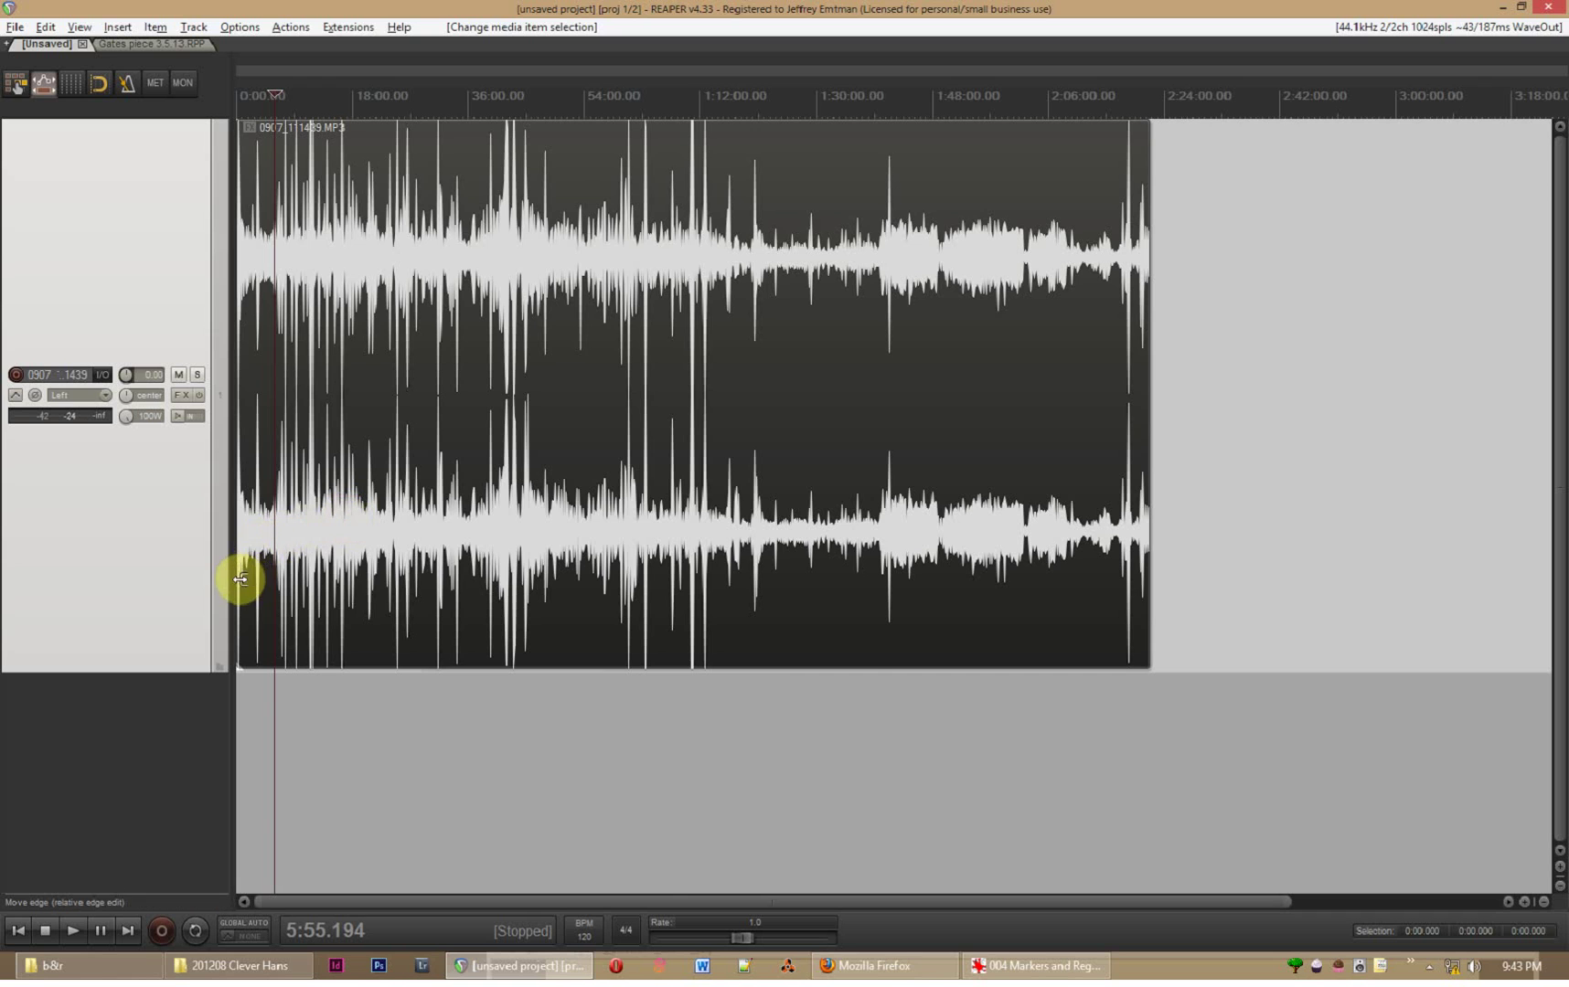
pyautogui.scroll(5, 240, 579)
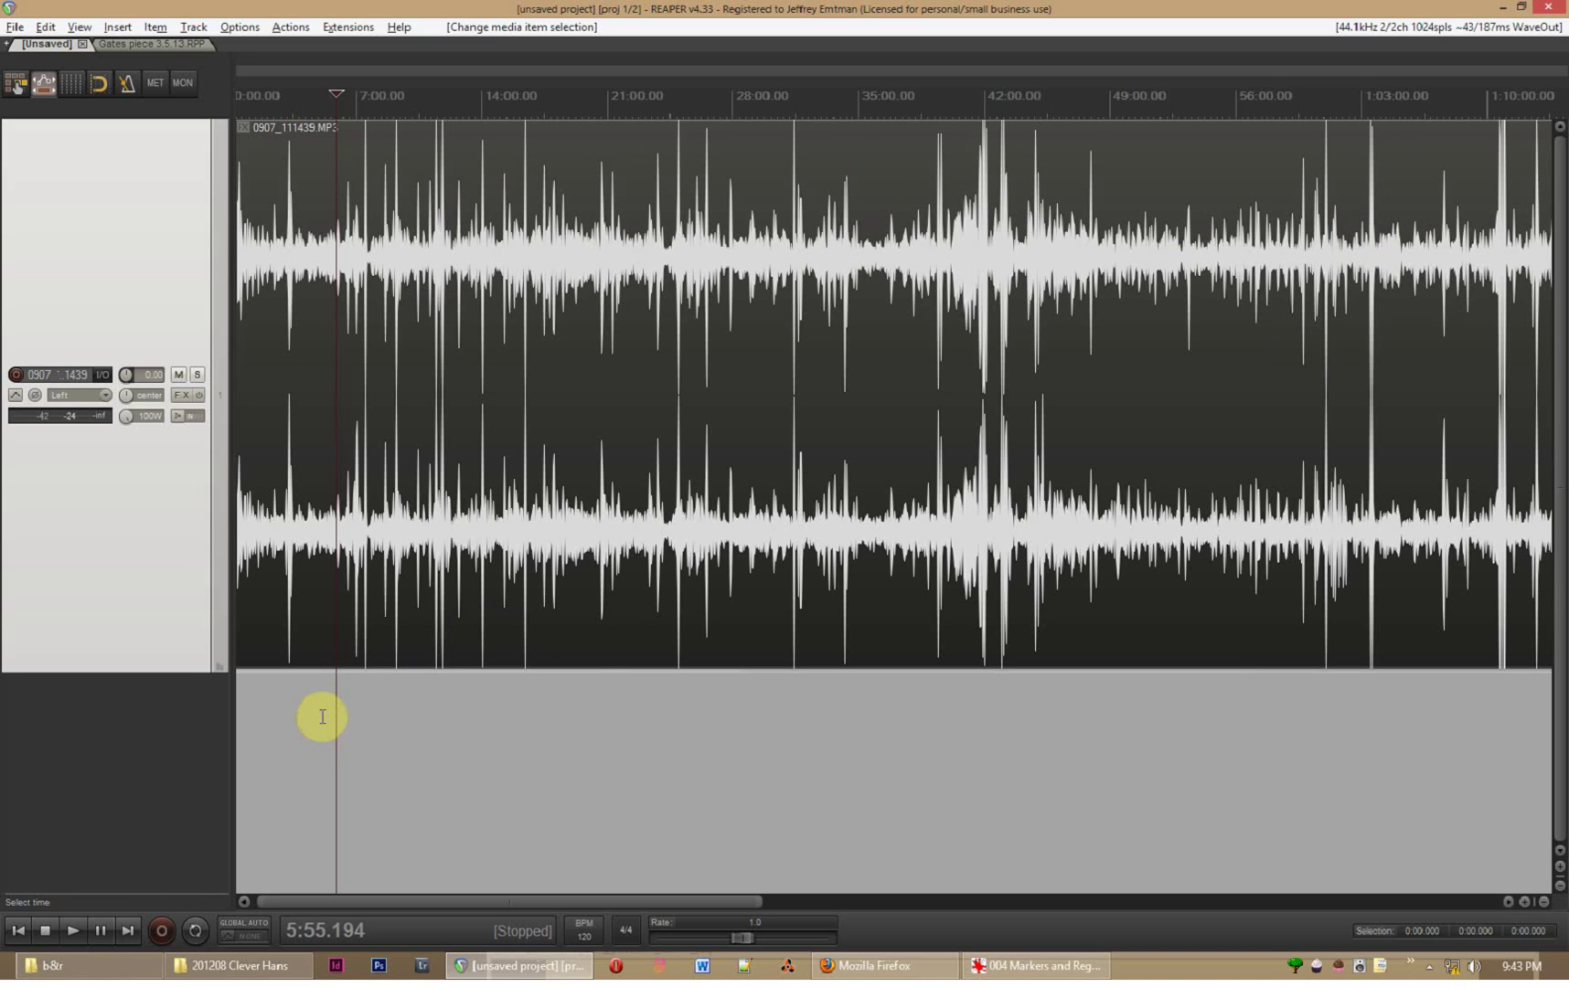
pyautogui.click(320, 713)
pyautogui.click(311, 717)
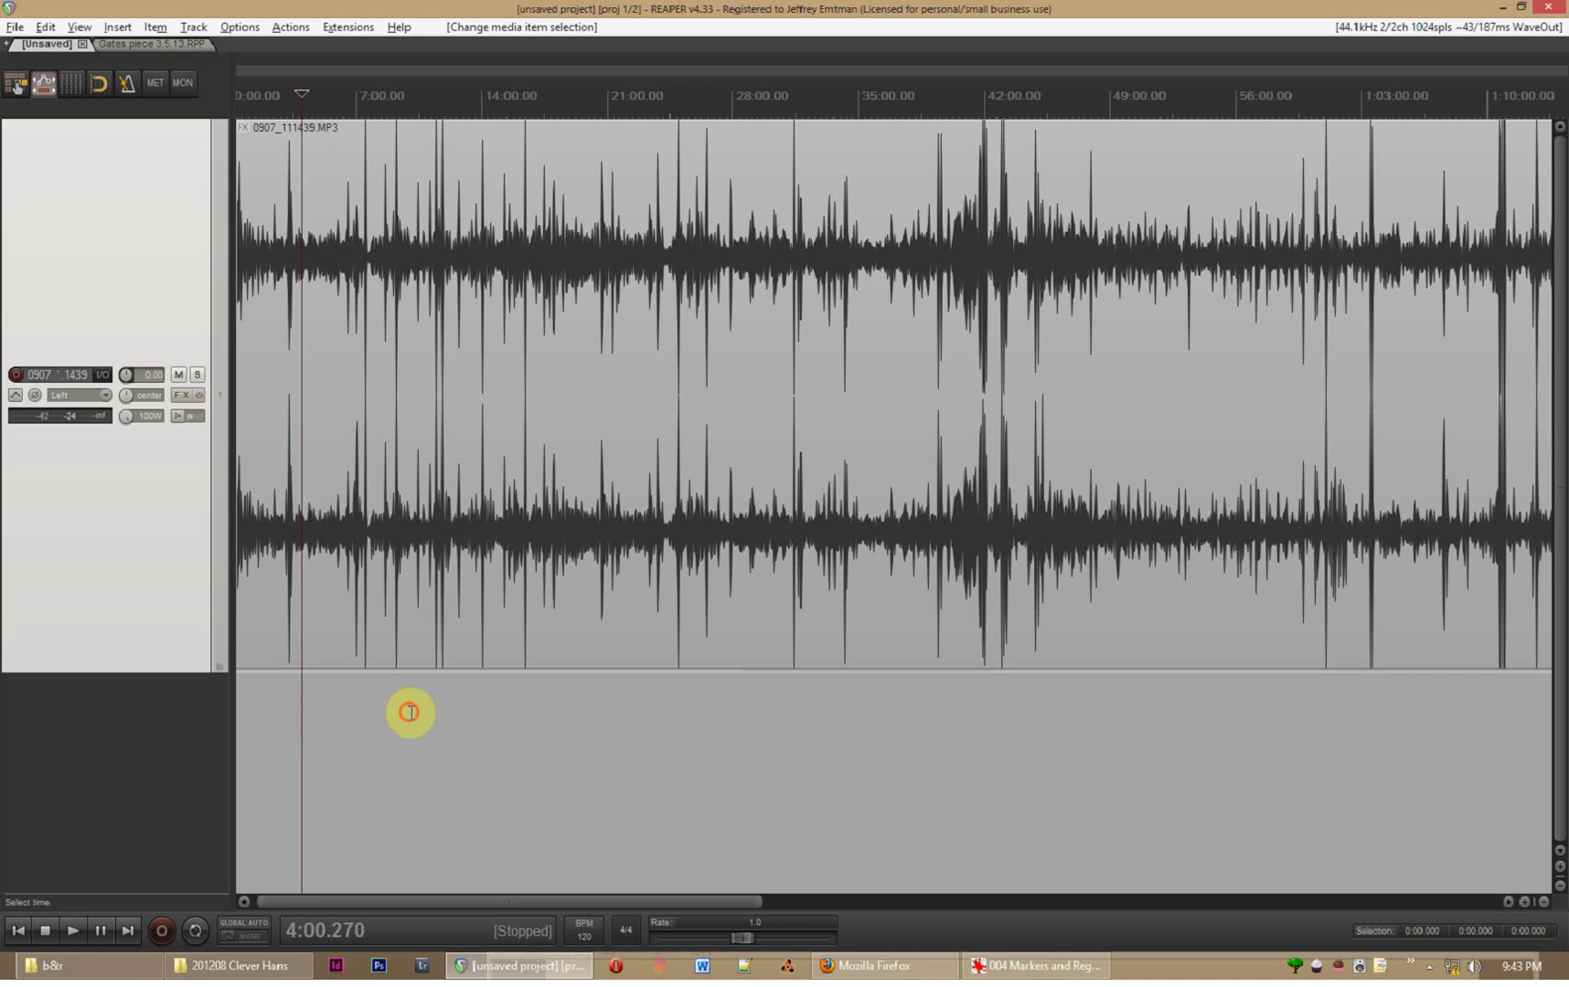
pyautogui.click(408, 715)
# Set the edit point near 12:53 and start playback to audition that part
pyautogui.click(452, 719)
pyautogui.click(462, 722)
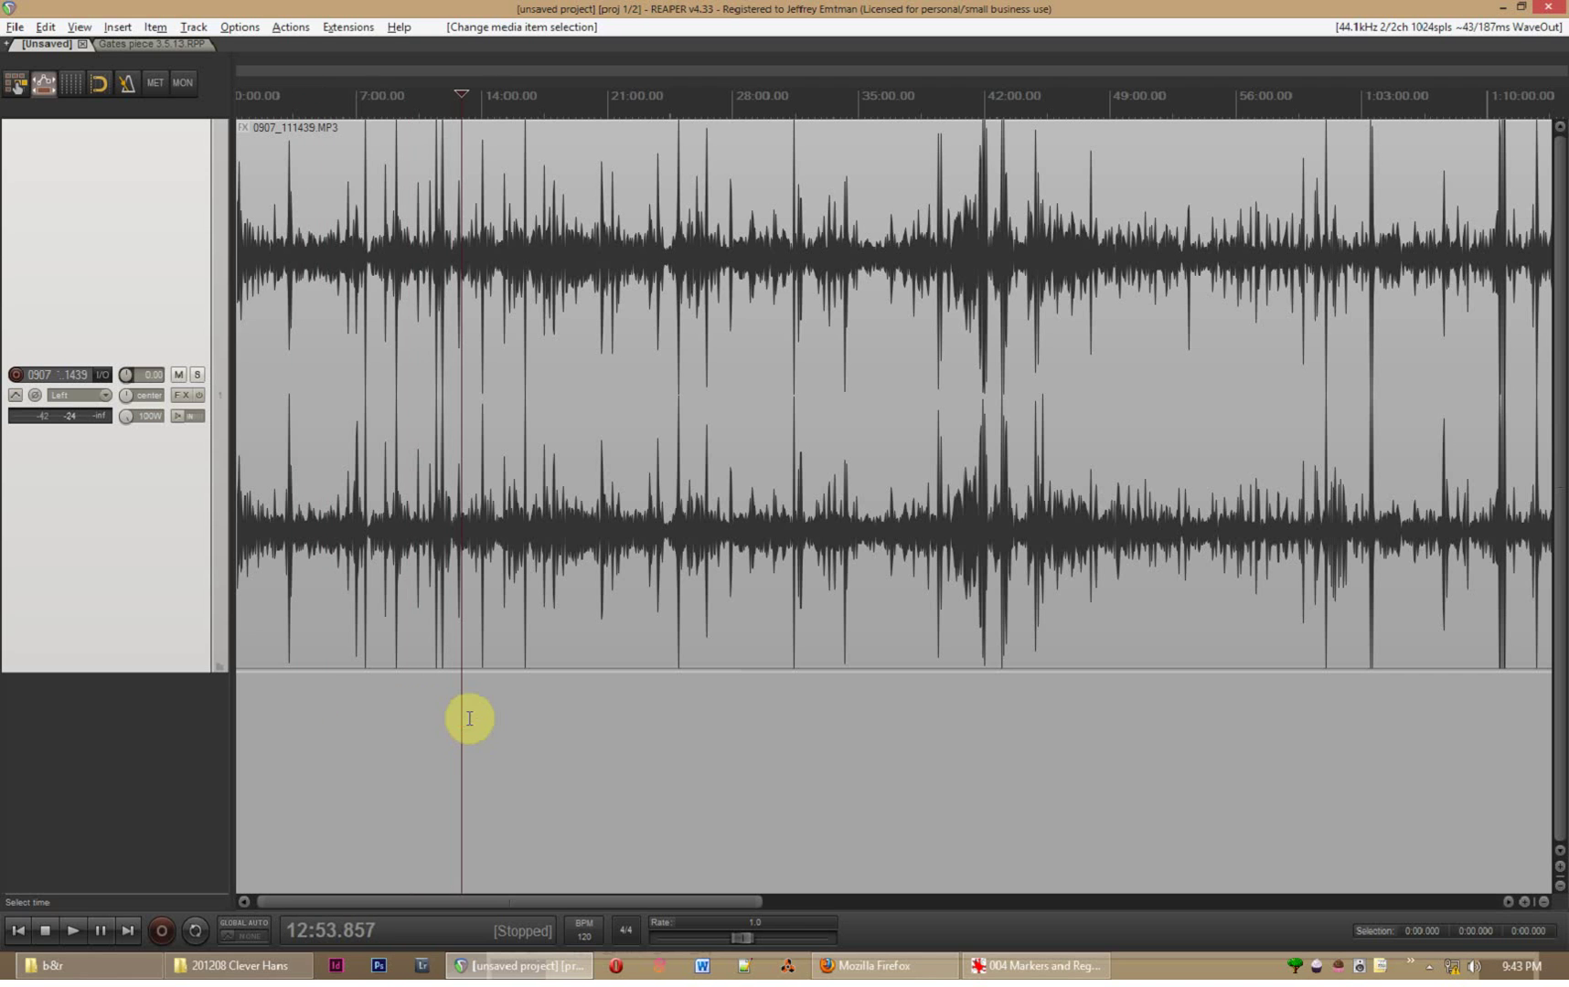
pyautogui.scroll(6, 457, 721)
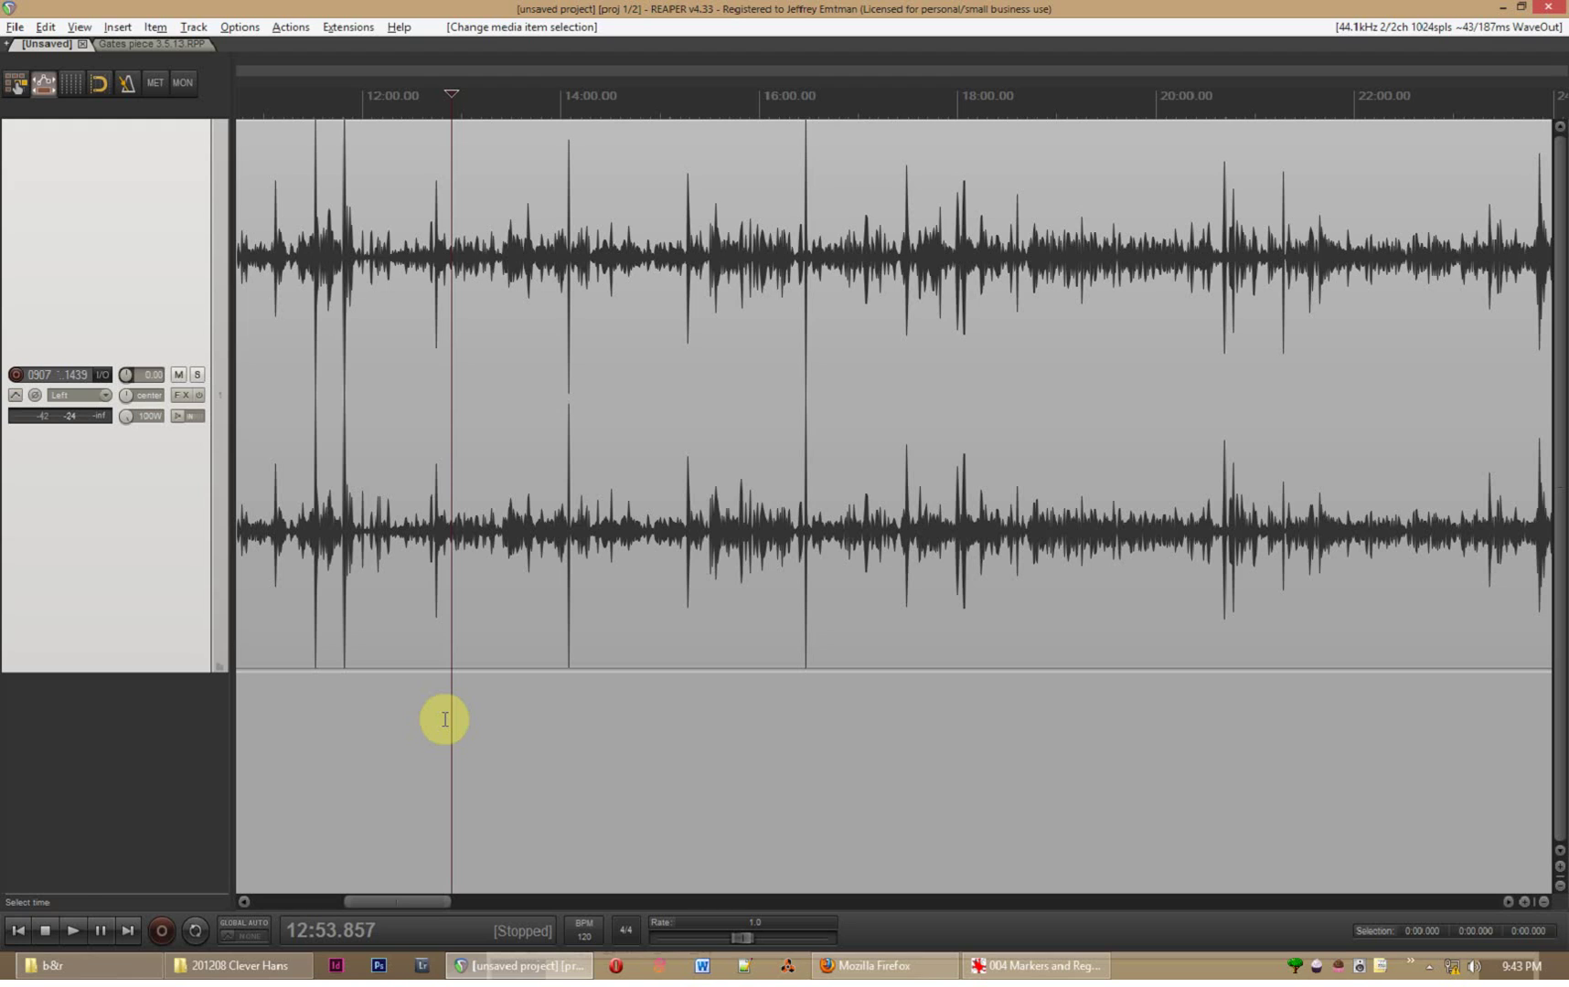
pyautogui.press('space')
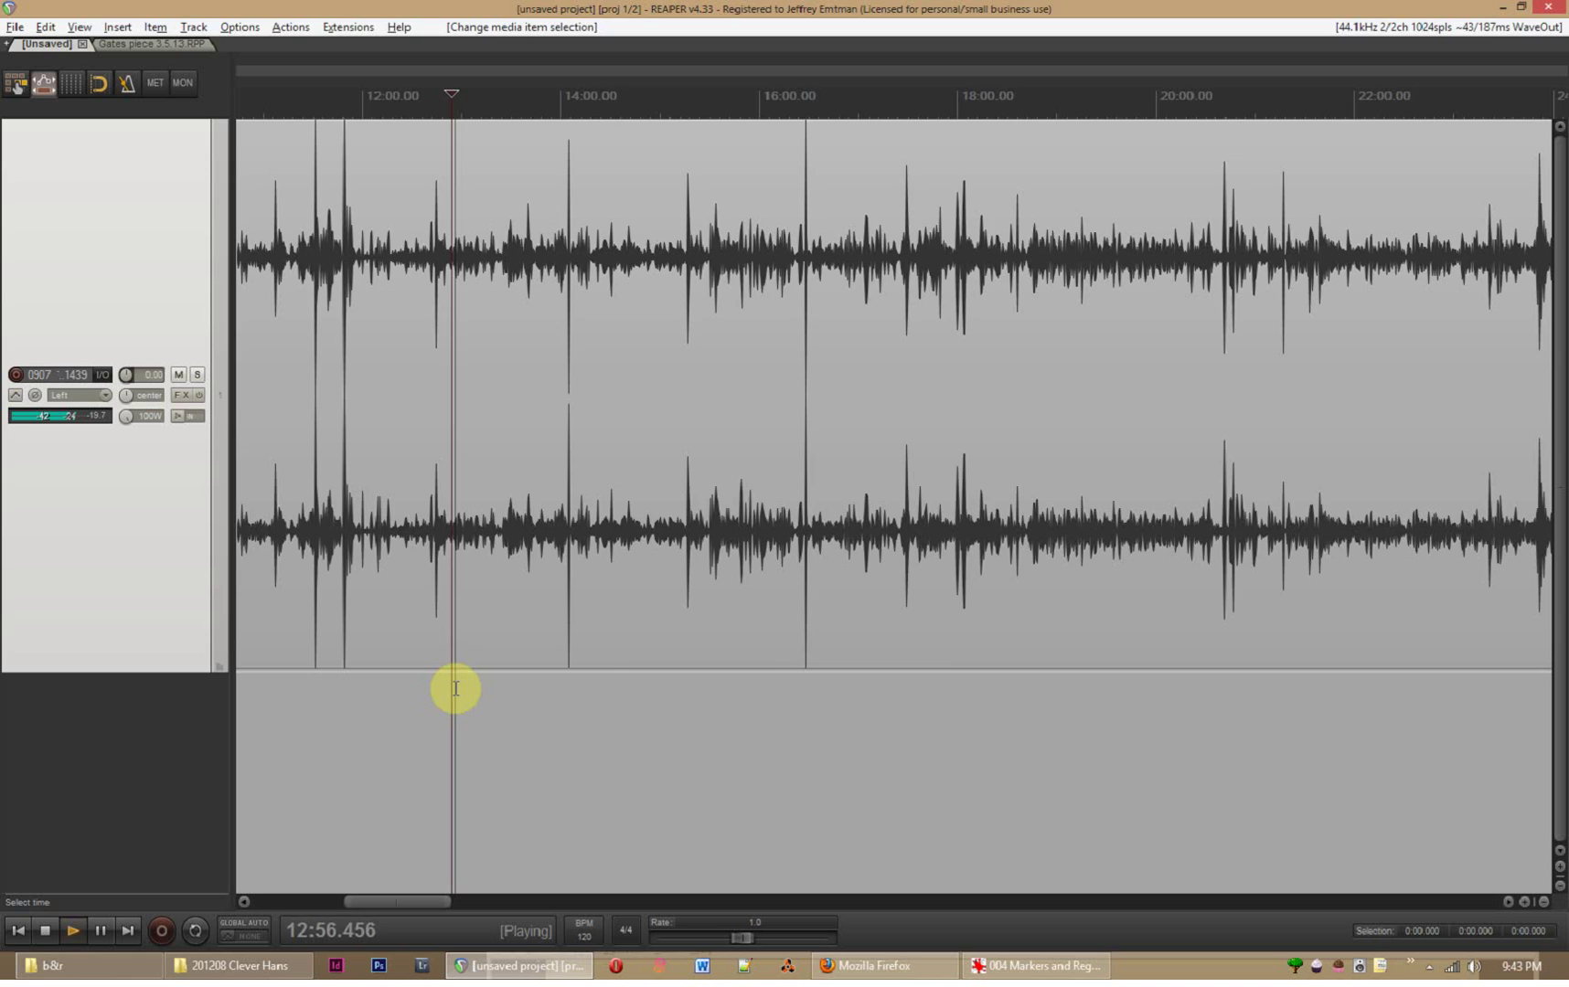
pyautogui.scroll(3, 455, 686)
# Replay from around 12:41, stop, and place the edit point at 12:46.221
pyautogui.click(362, 729)
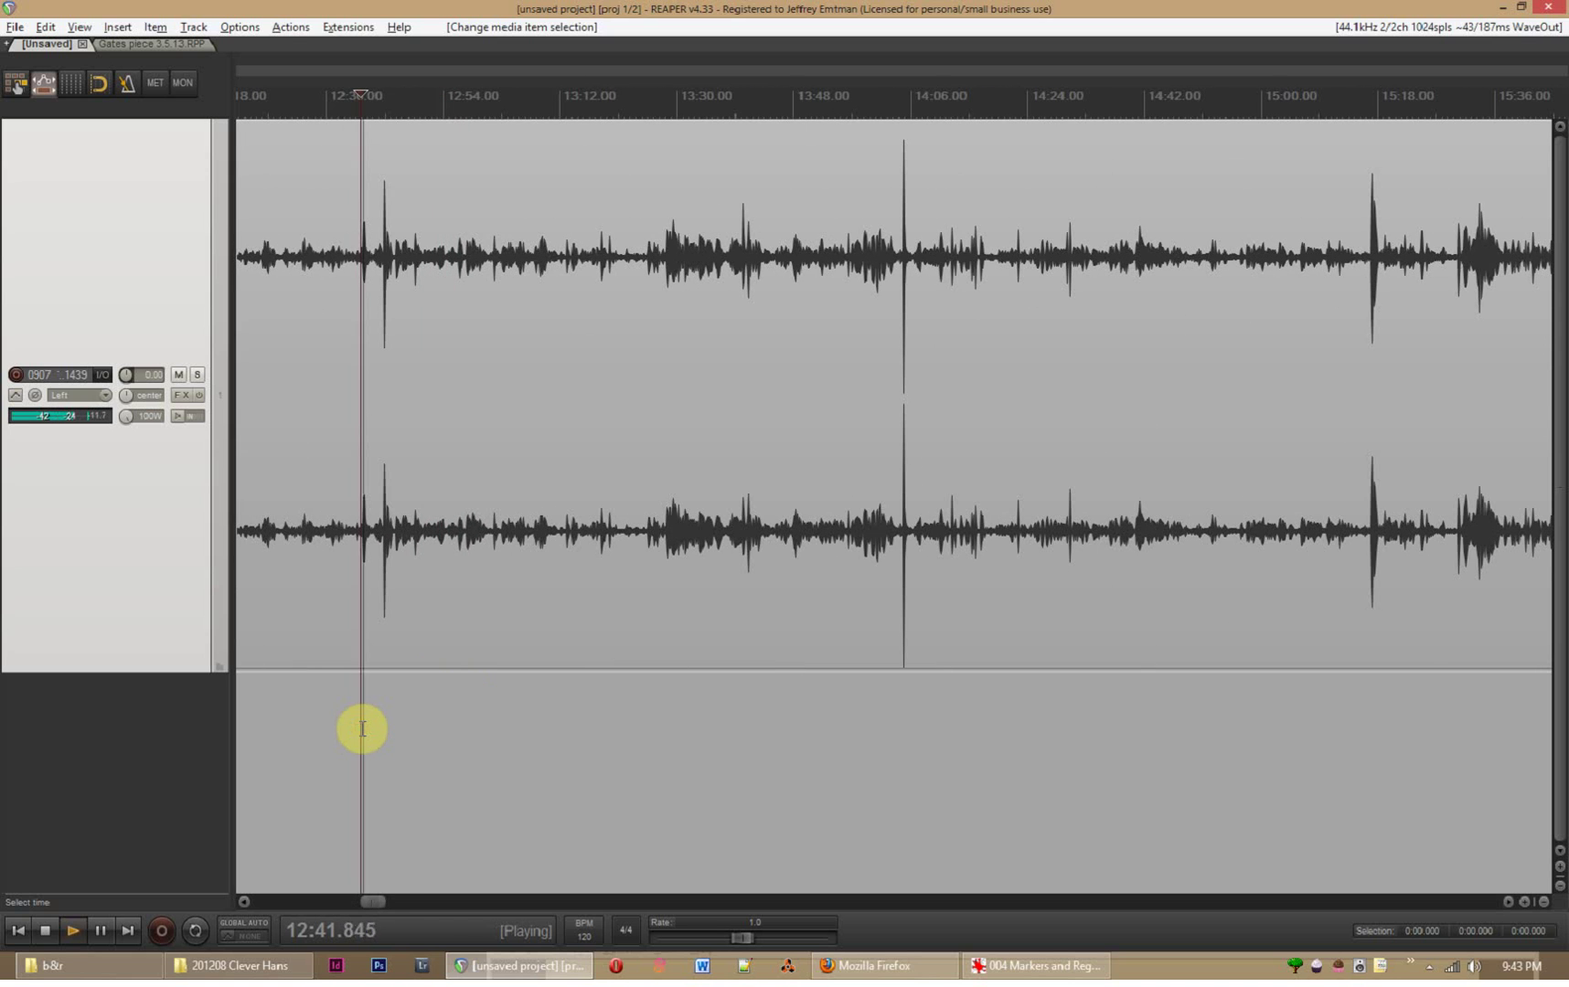
pyautogui.scroll(-3, 384, 717)
pyautogui.scroll(2, 366, 721)
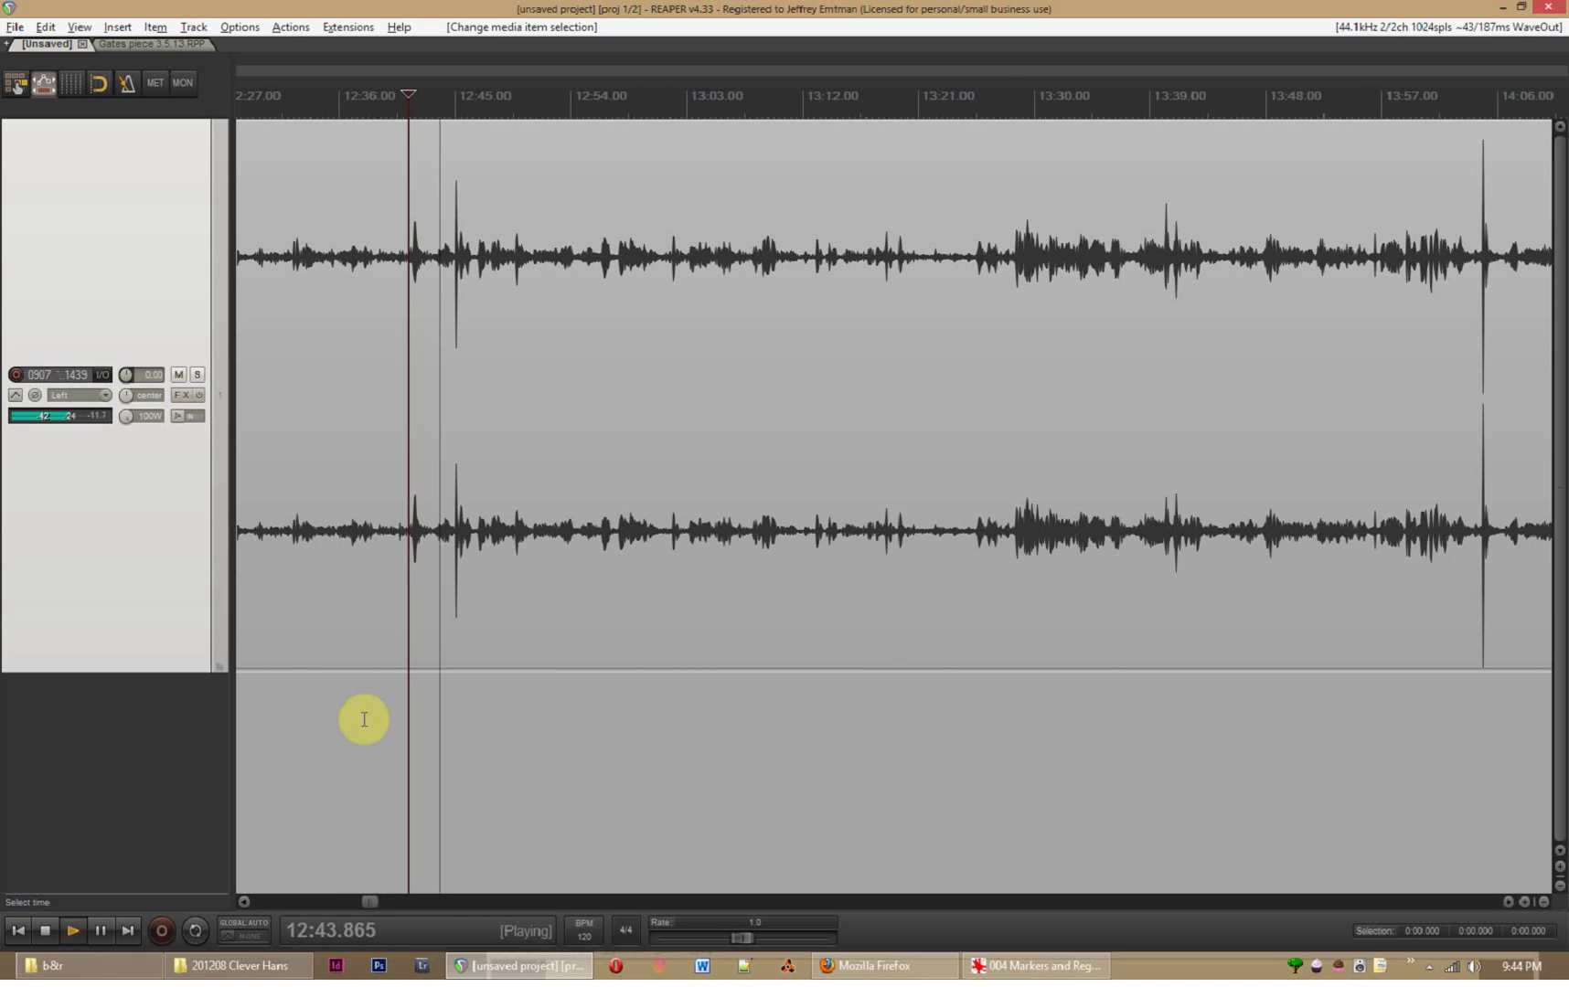
pyautogui.scroll(2, 389, 713)
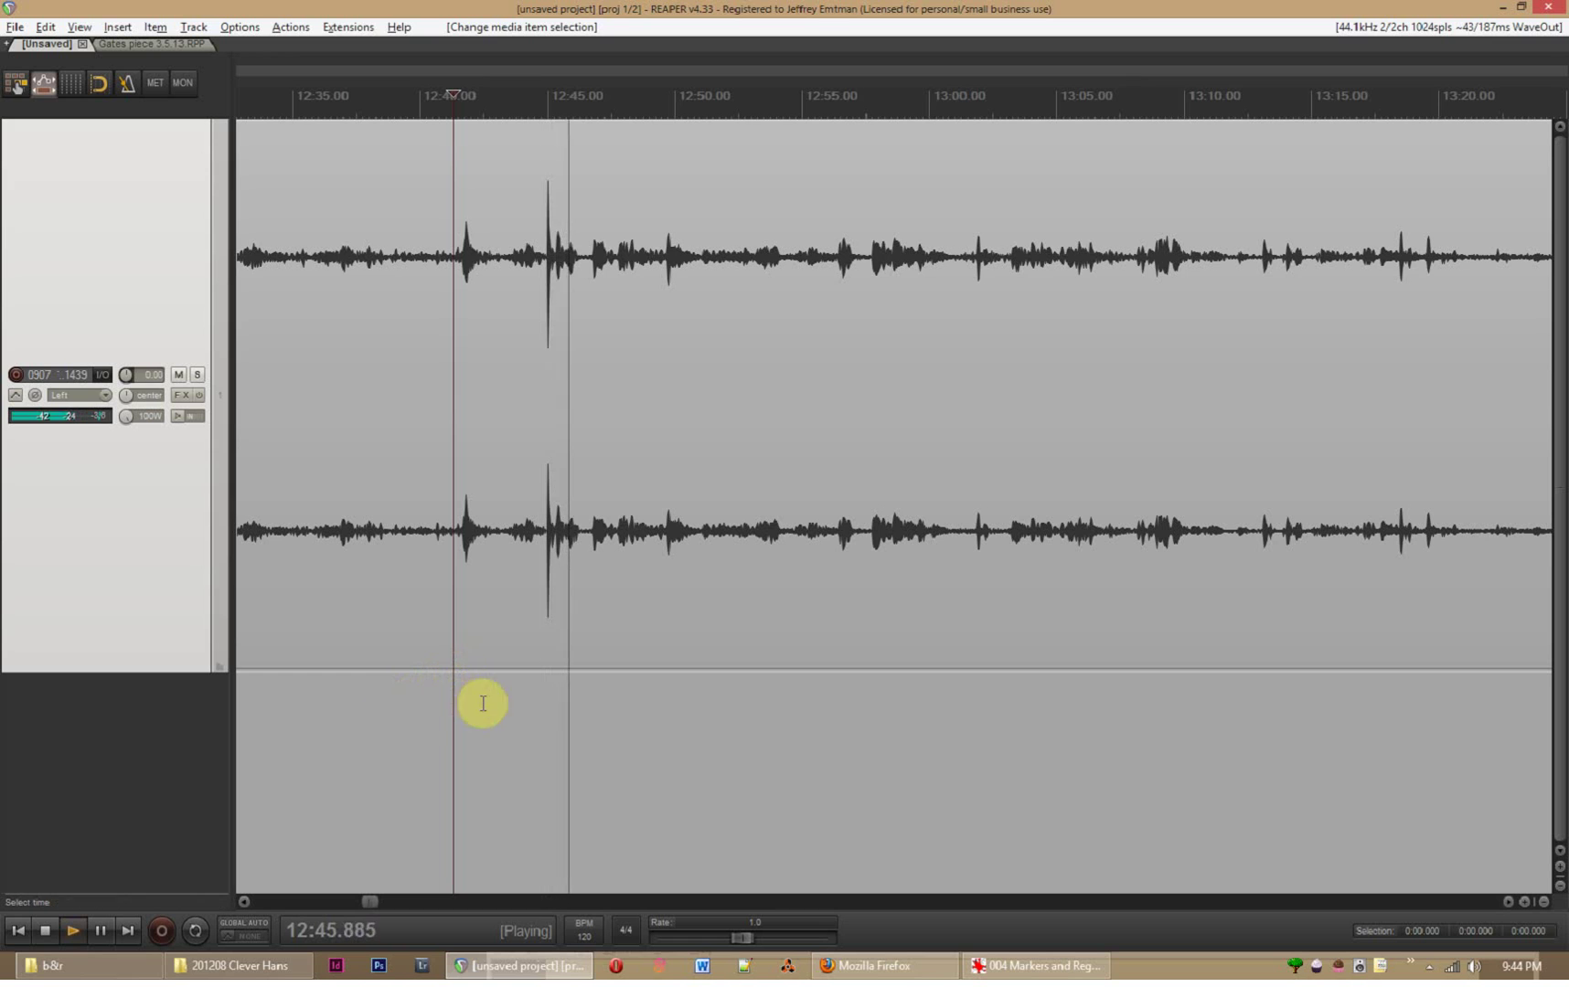
pyautogui.click(500, 538)
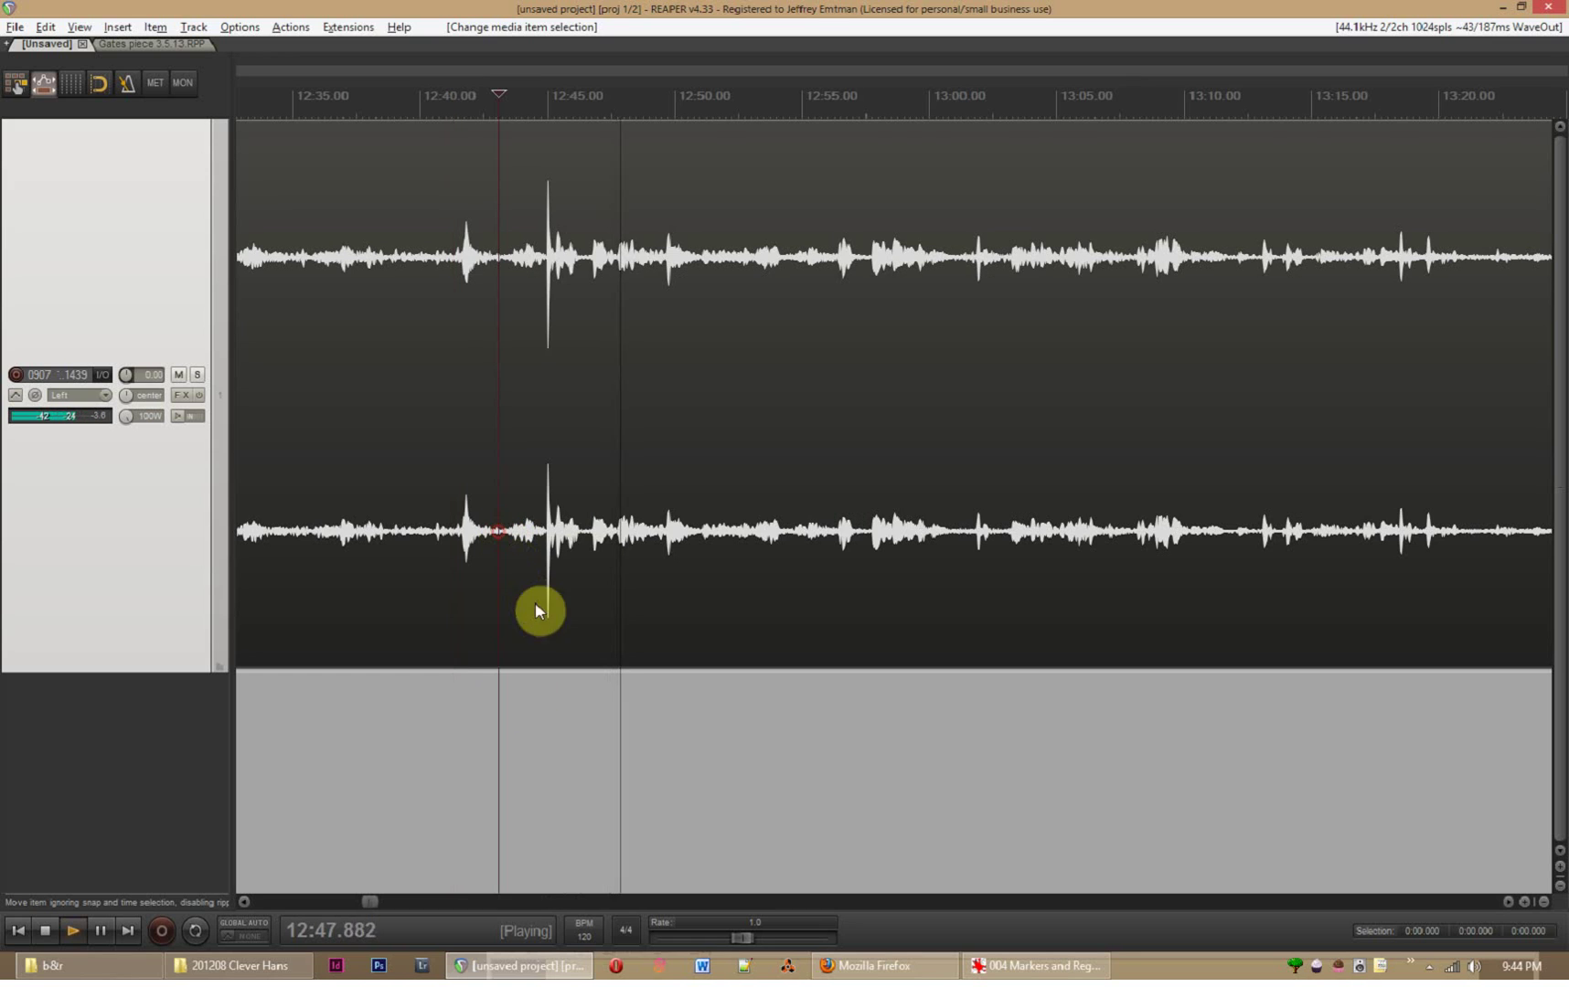
pyautogui.press('space')
pyautogui.click(578, 532)
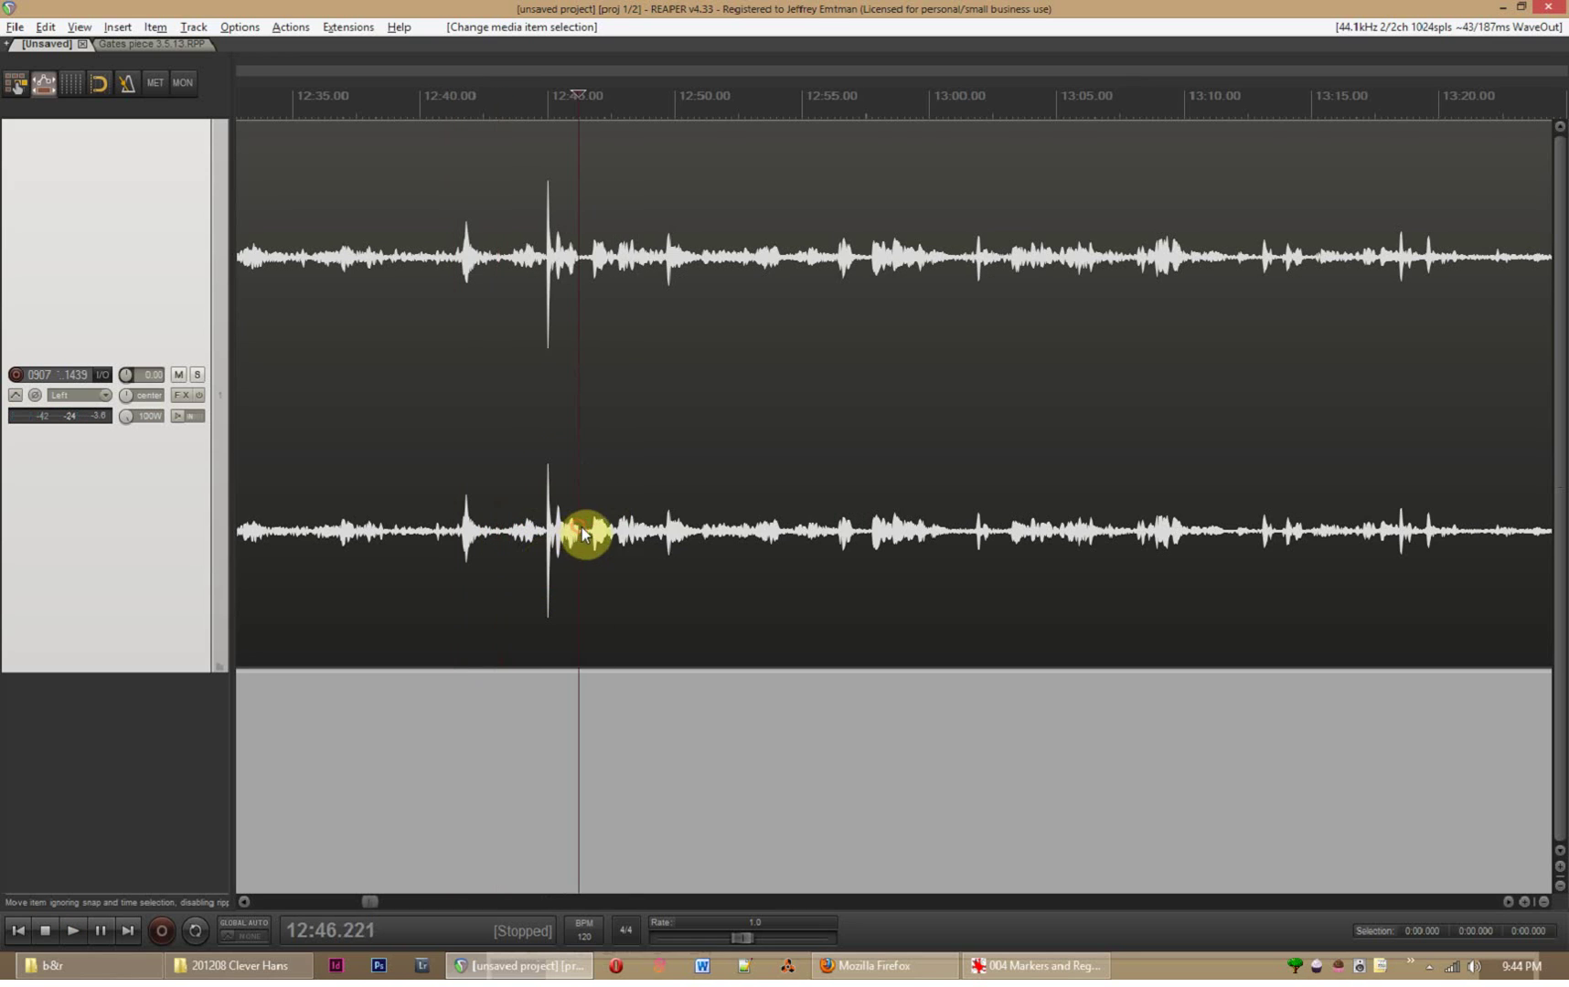
pyautogui.click(121, 29)
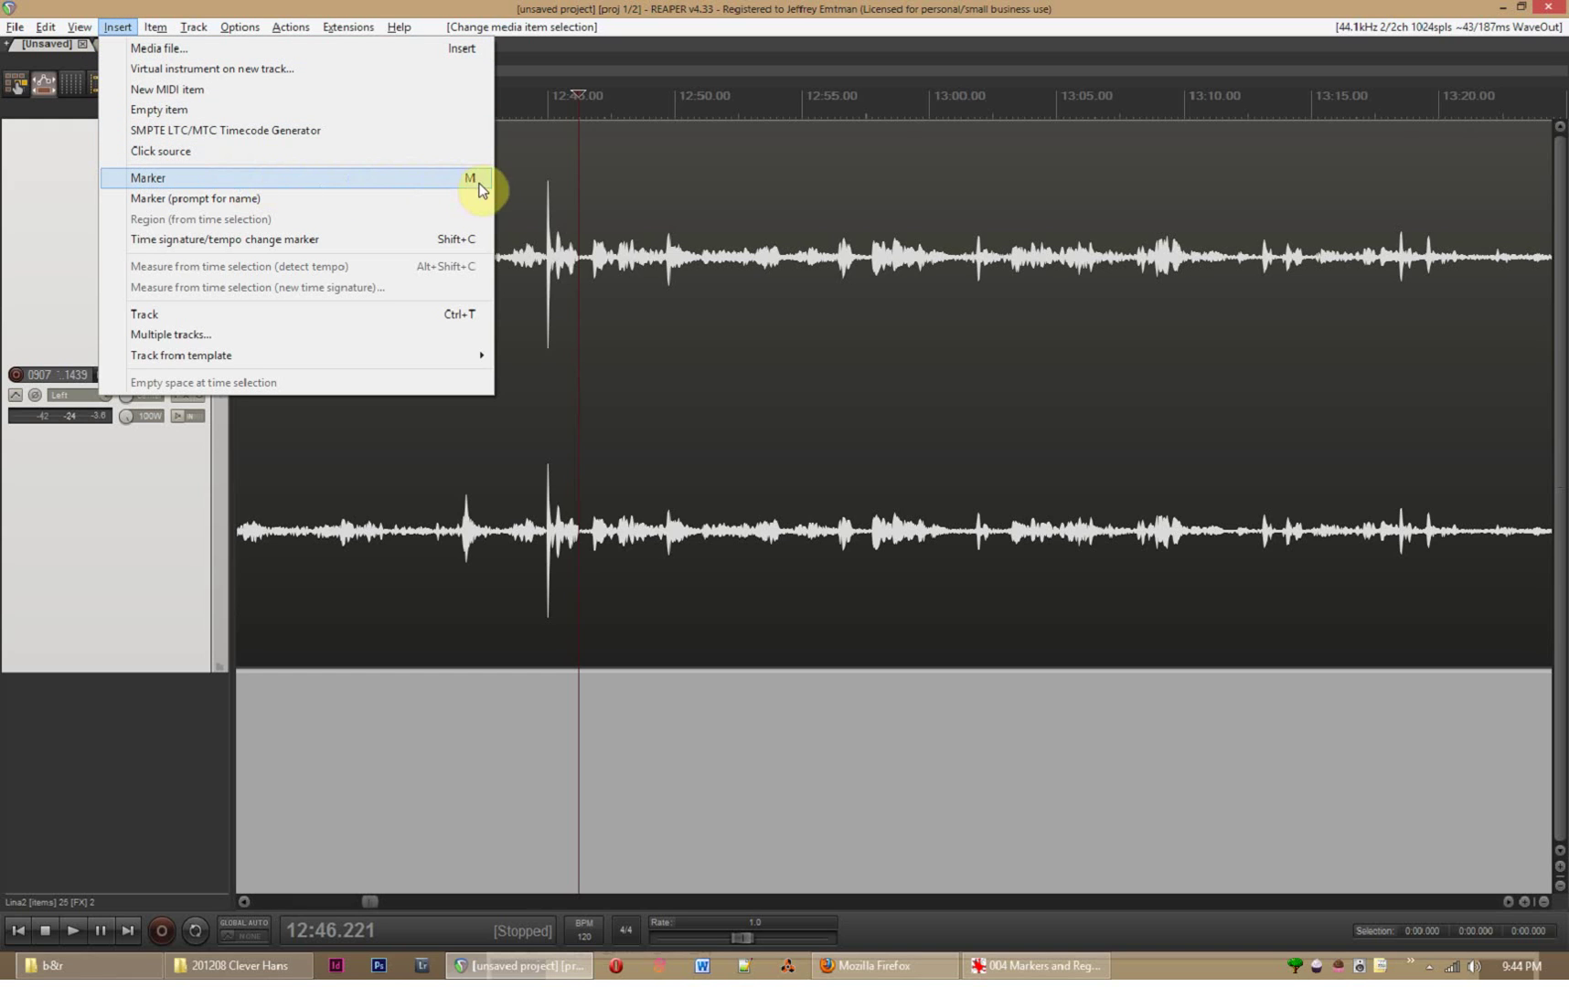
# Insert marker 1 at the edit point and name it chicho
pyautogui.click(160, 179)
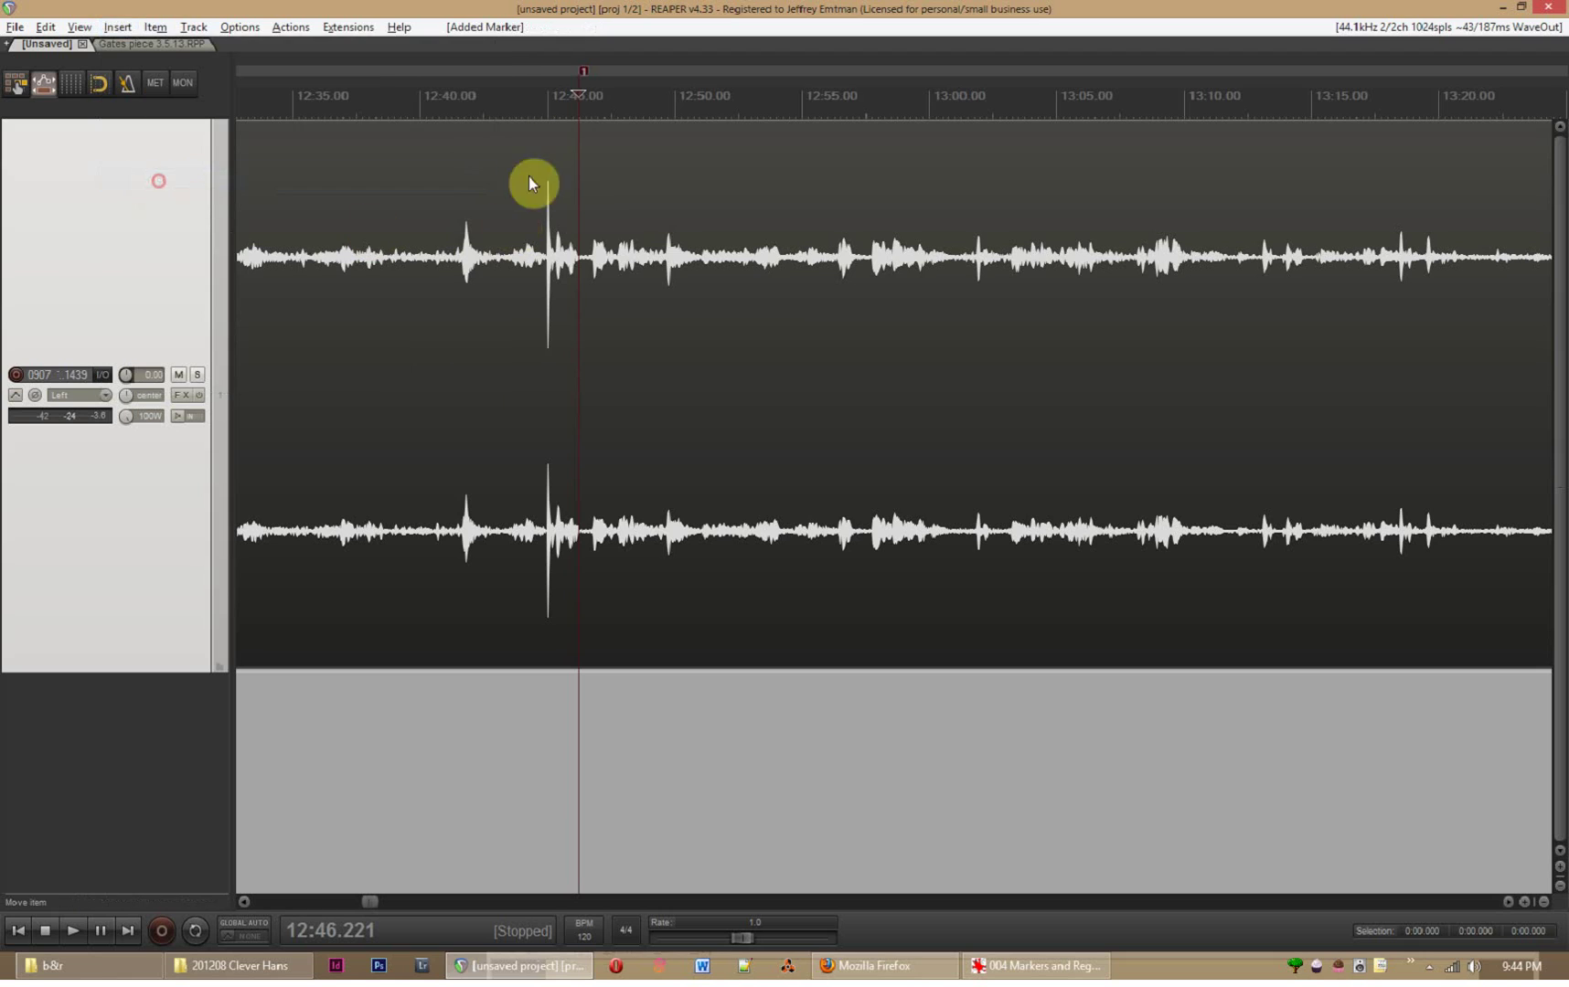
pyautogui.rightClick(584, 69)
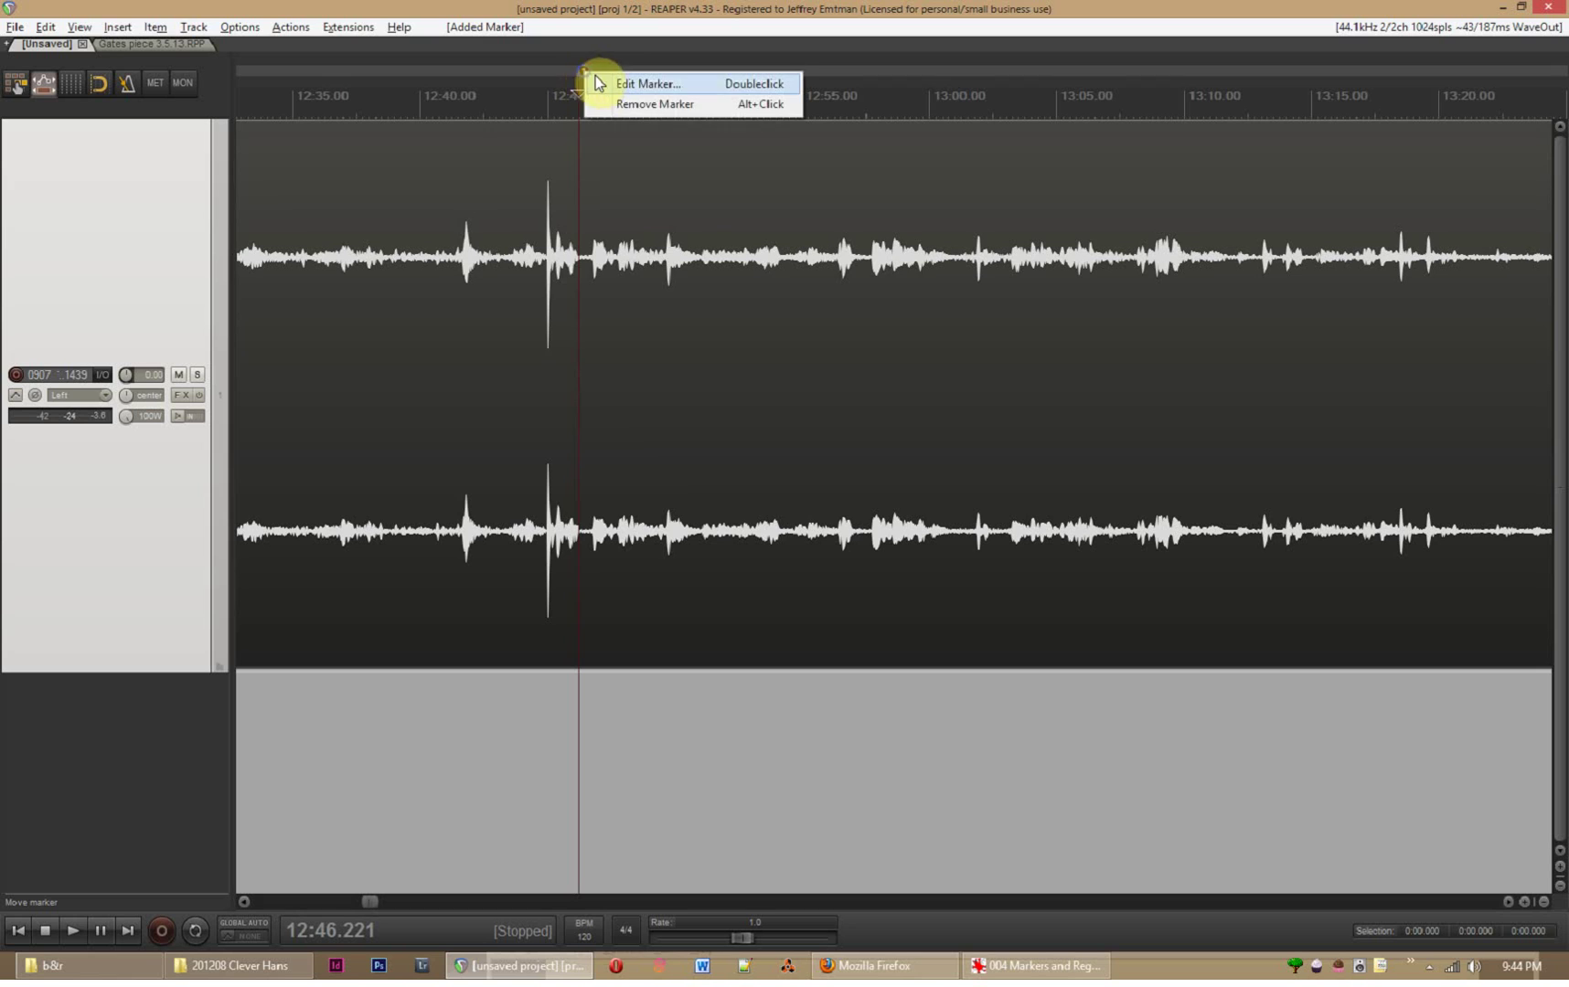
pyautogui.click(618, 92)
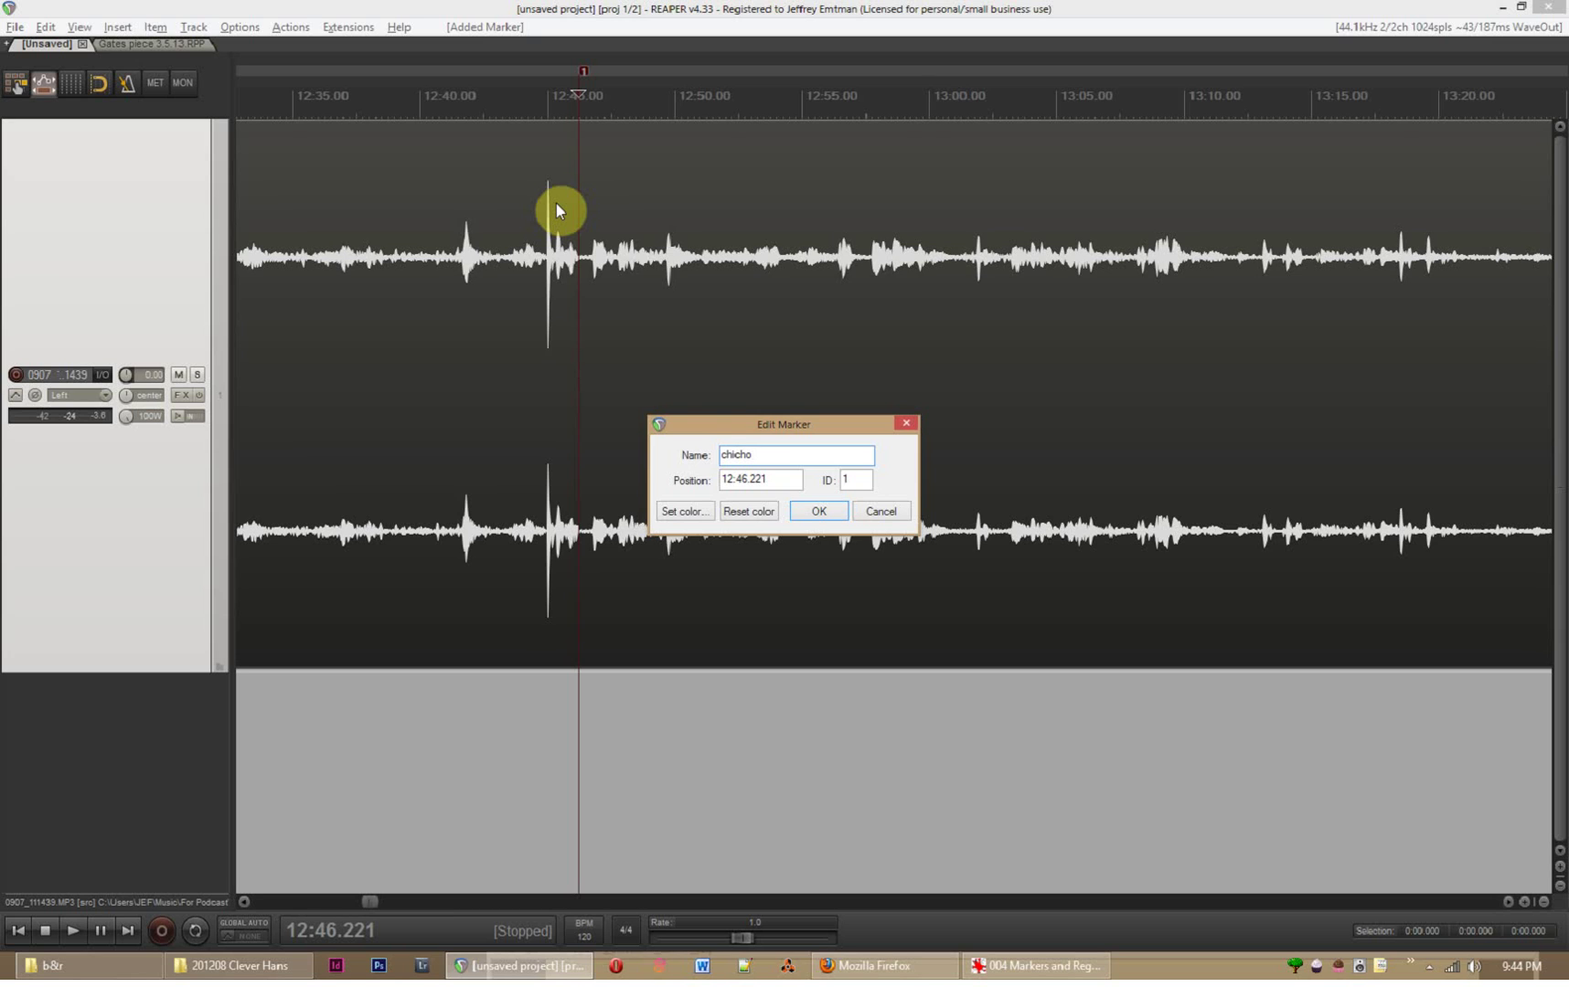
pyautogui.moveTo(712, 427); pyautogui.dragTo(685, 366)
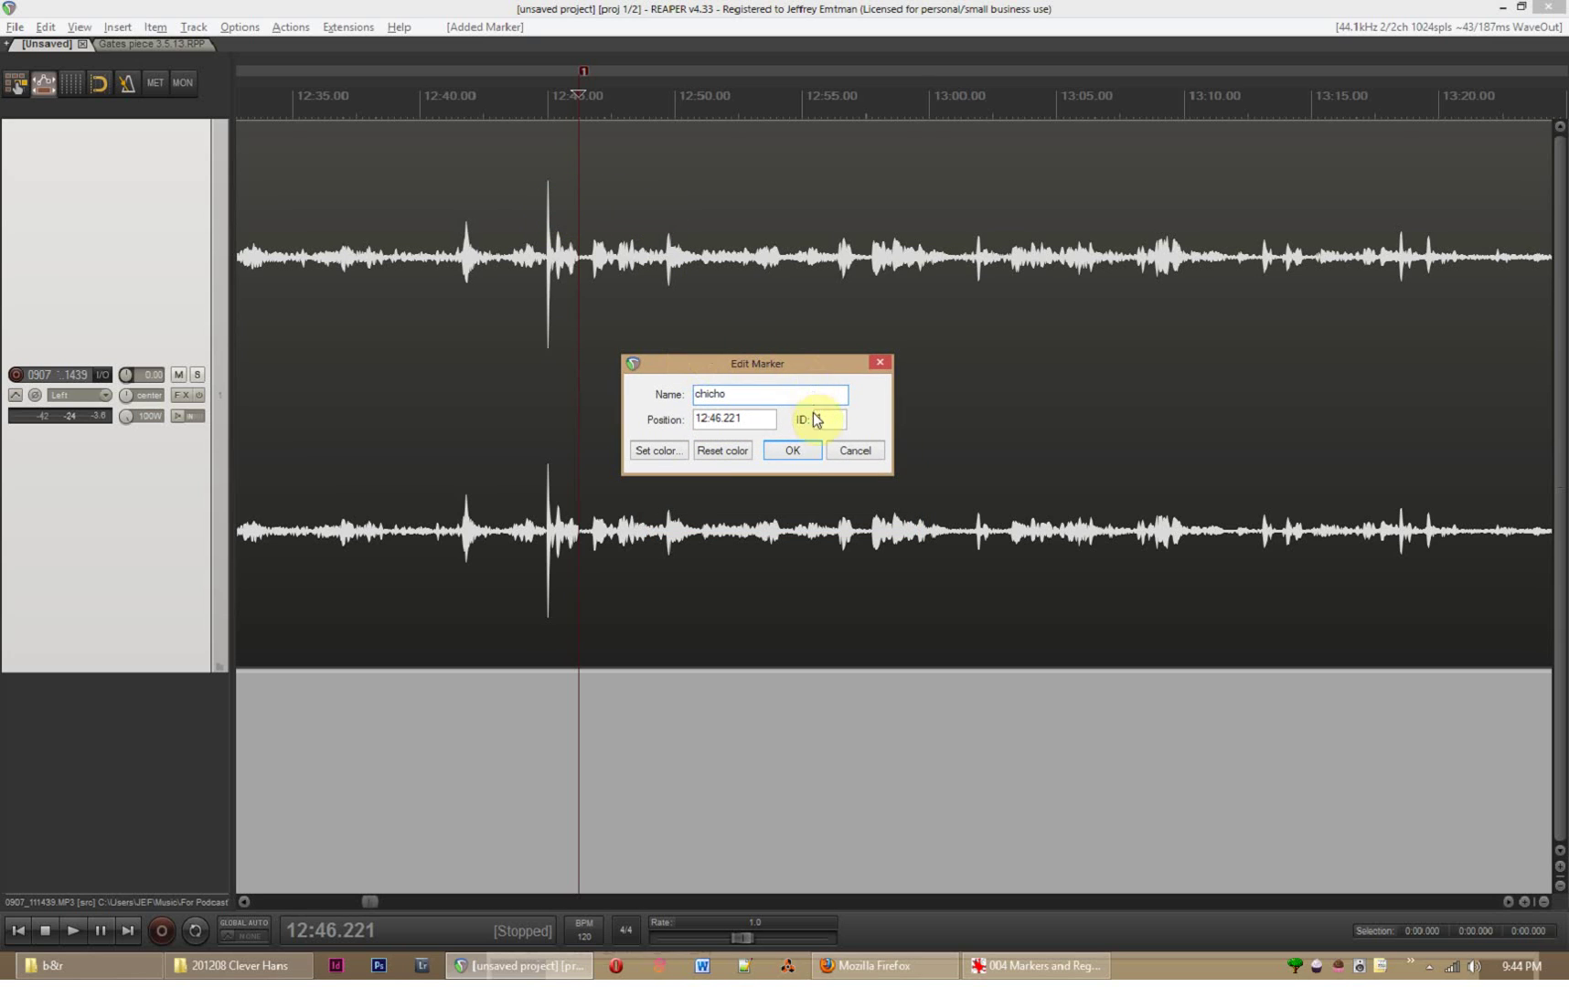
pyautogui.click(793, 450)
# Drag the chicho marker back to about 12:43 and play from 12:42 to check it
pyautogui.moveTo(577, 78); pyautogui.dragTo(506, 88)
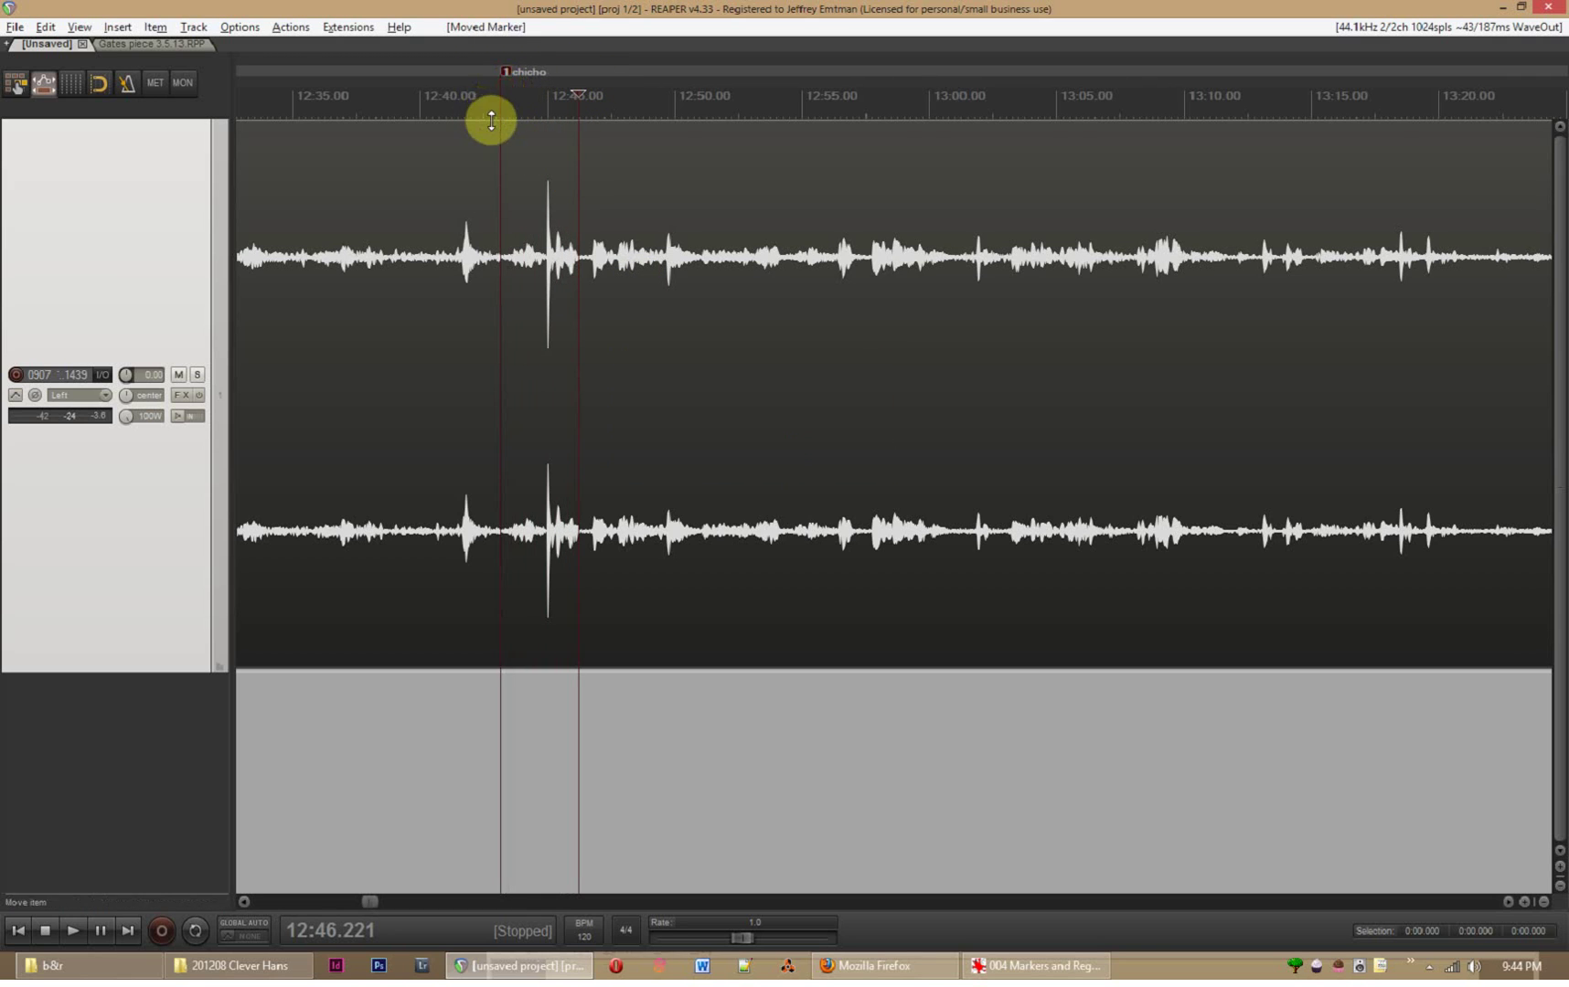
pyautogui.click(482, 97)
pyautogui.press('space')
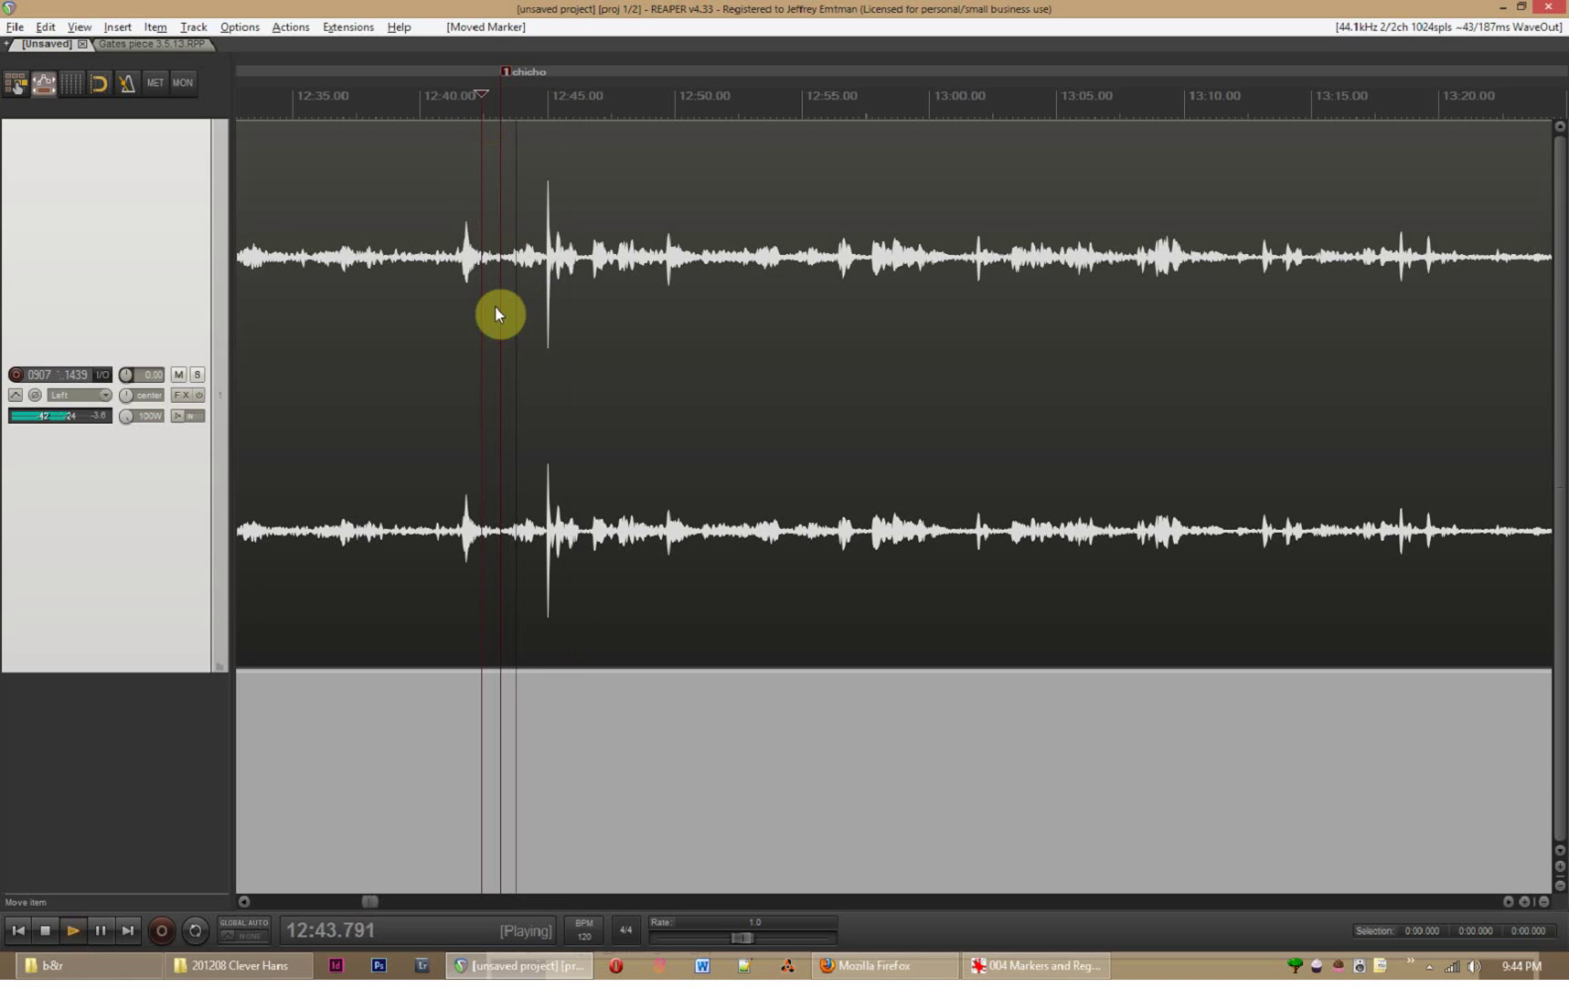
pyautogui.scroll(3, 516, 292)
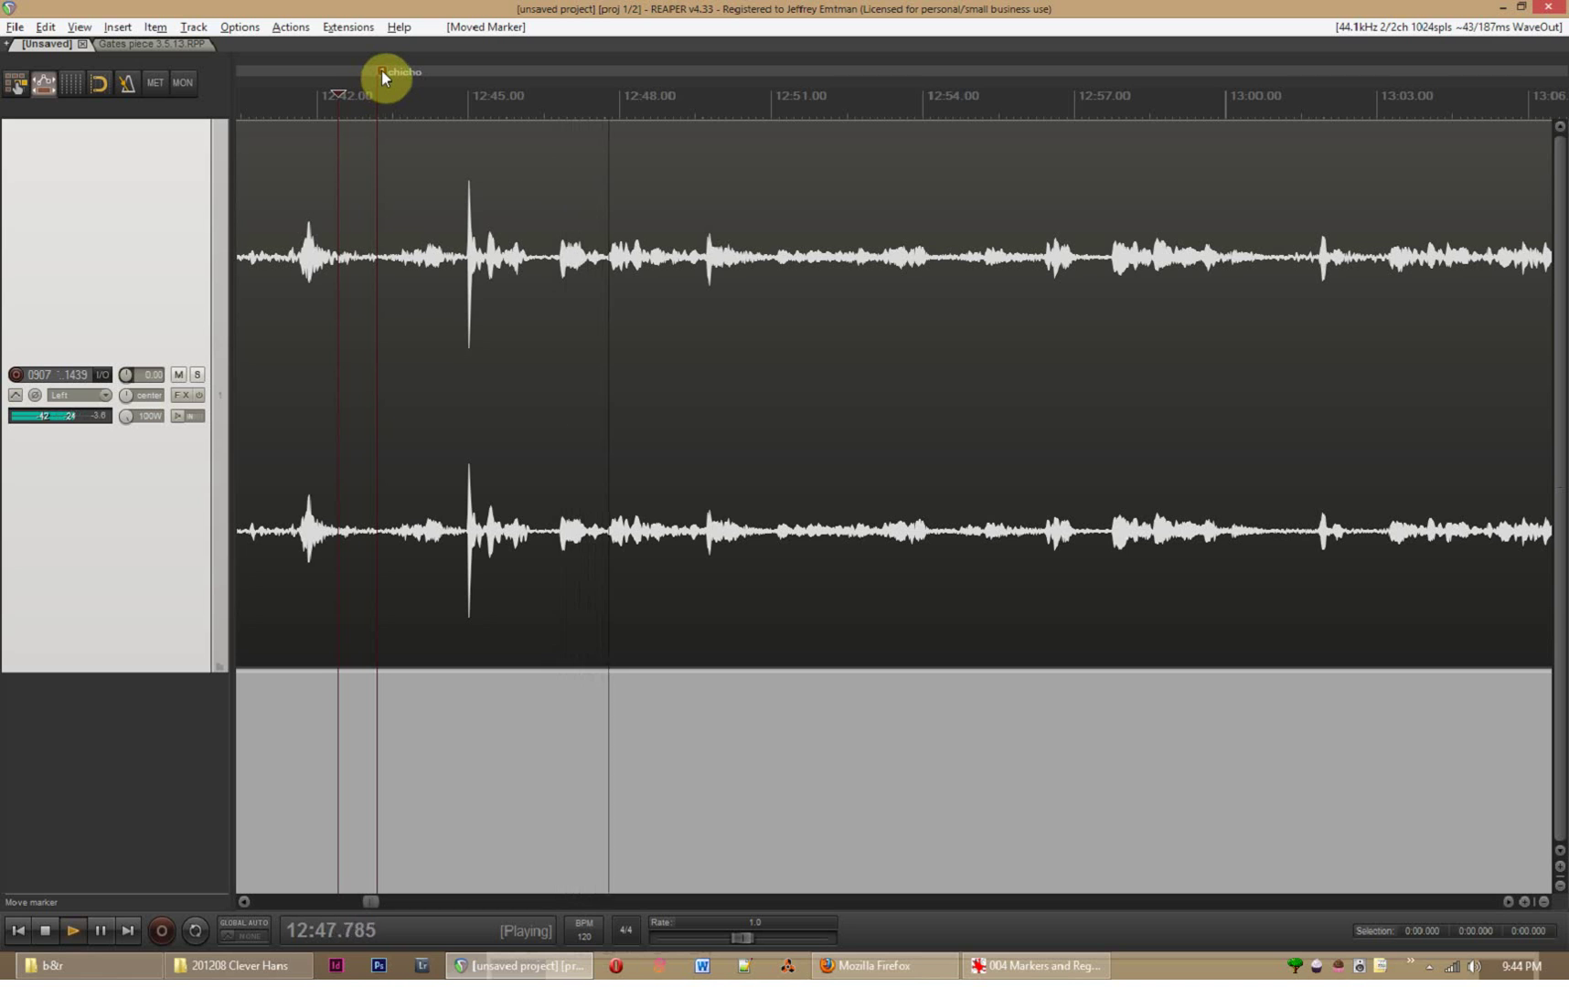
pyautogui.press('space')
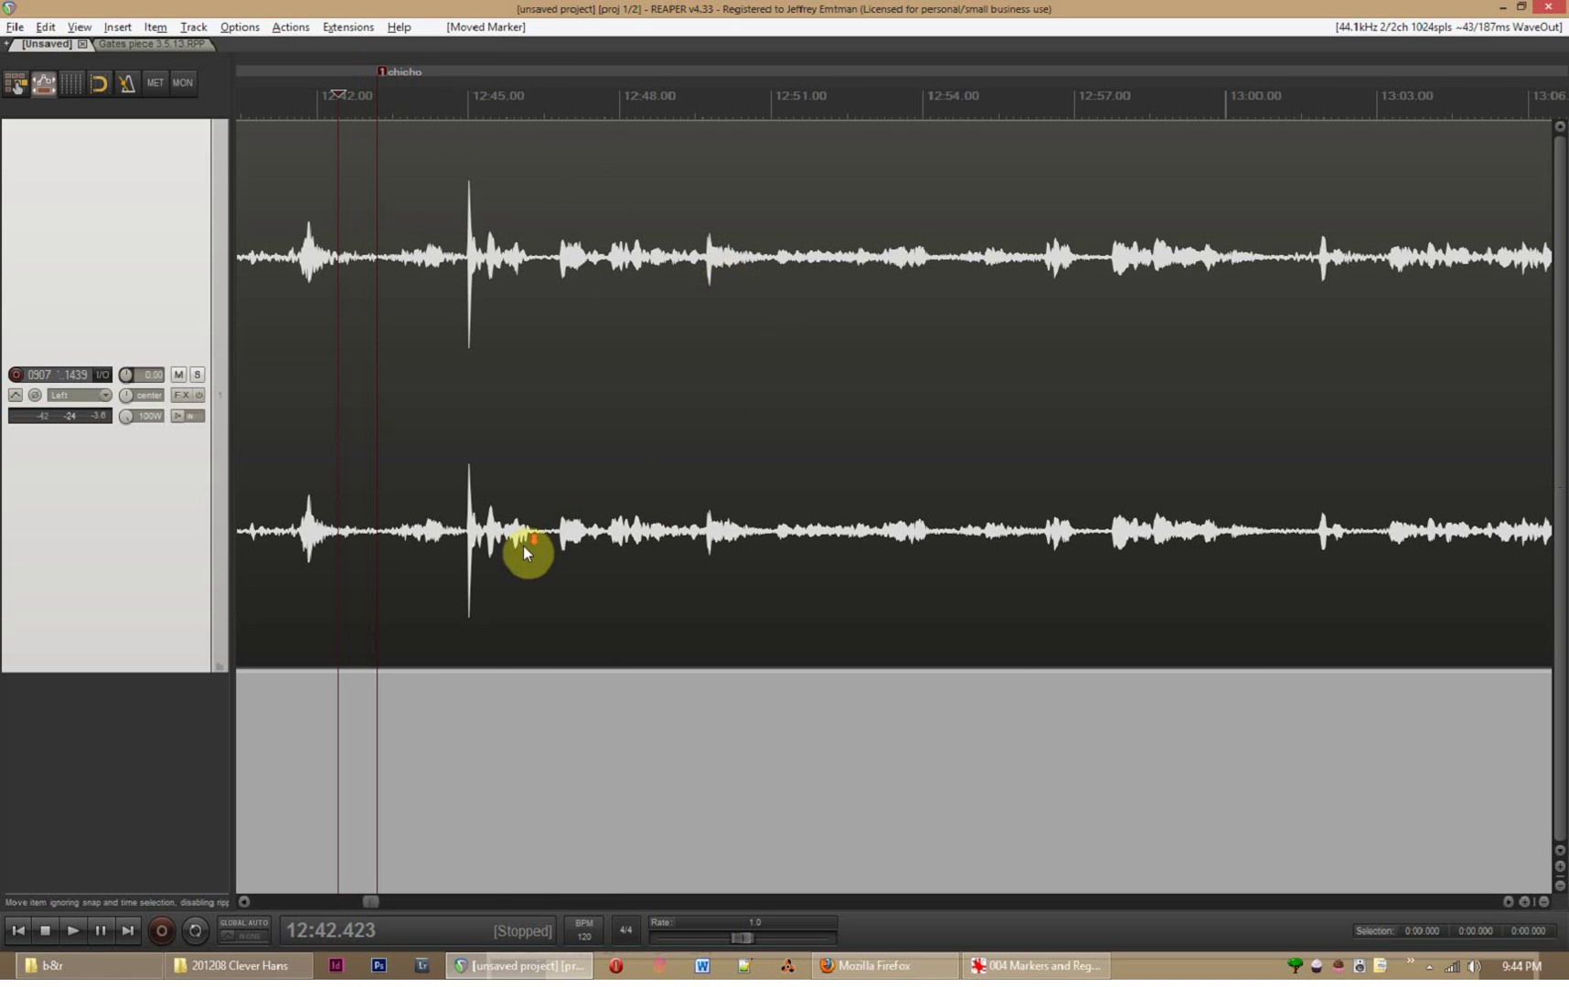
pyautogui.scroll(-10, 523, 546)
pyautogui.scroll(2, 489, 546)
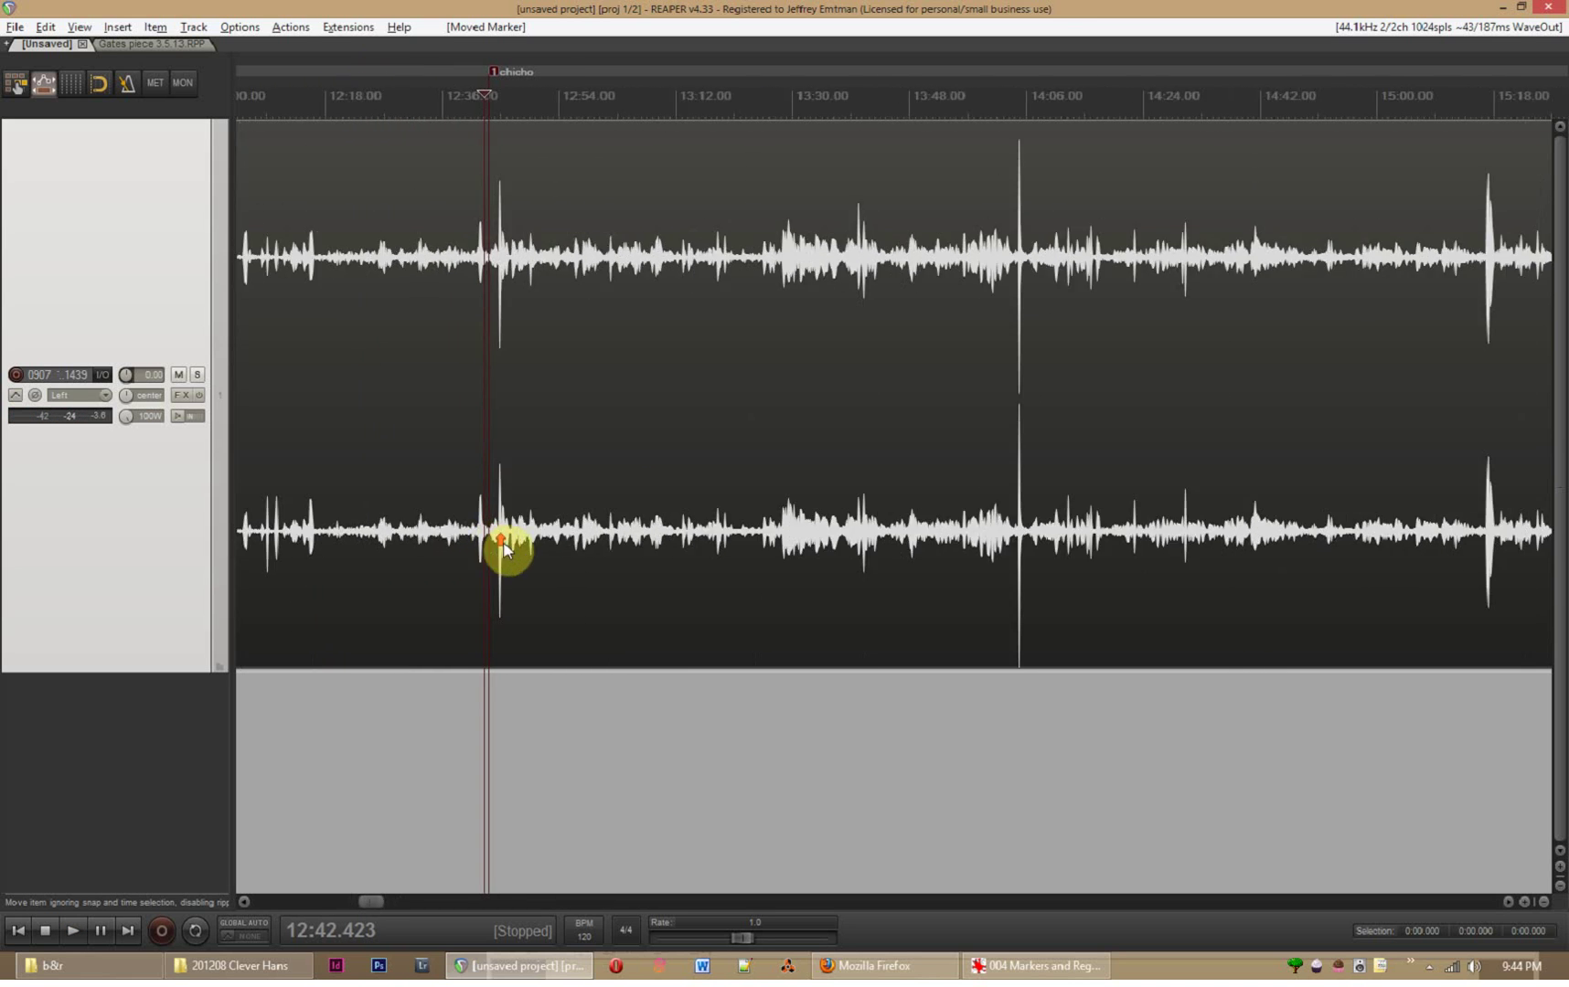
pyautogui.click(755, 725)
# Set the edit cursor to 14:41.159 and insert a new marker there
pyautogui.click(863, 693)
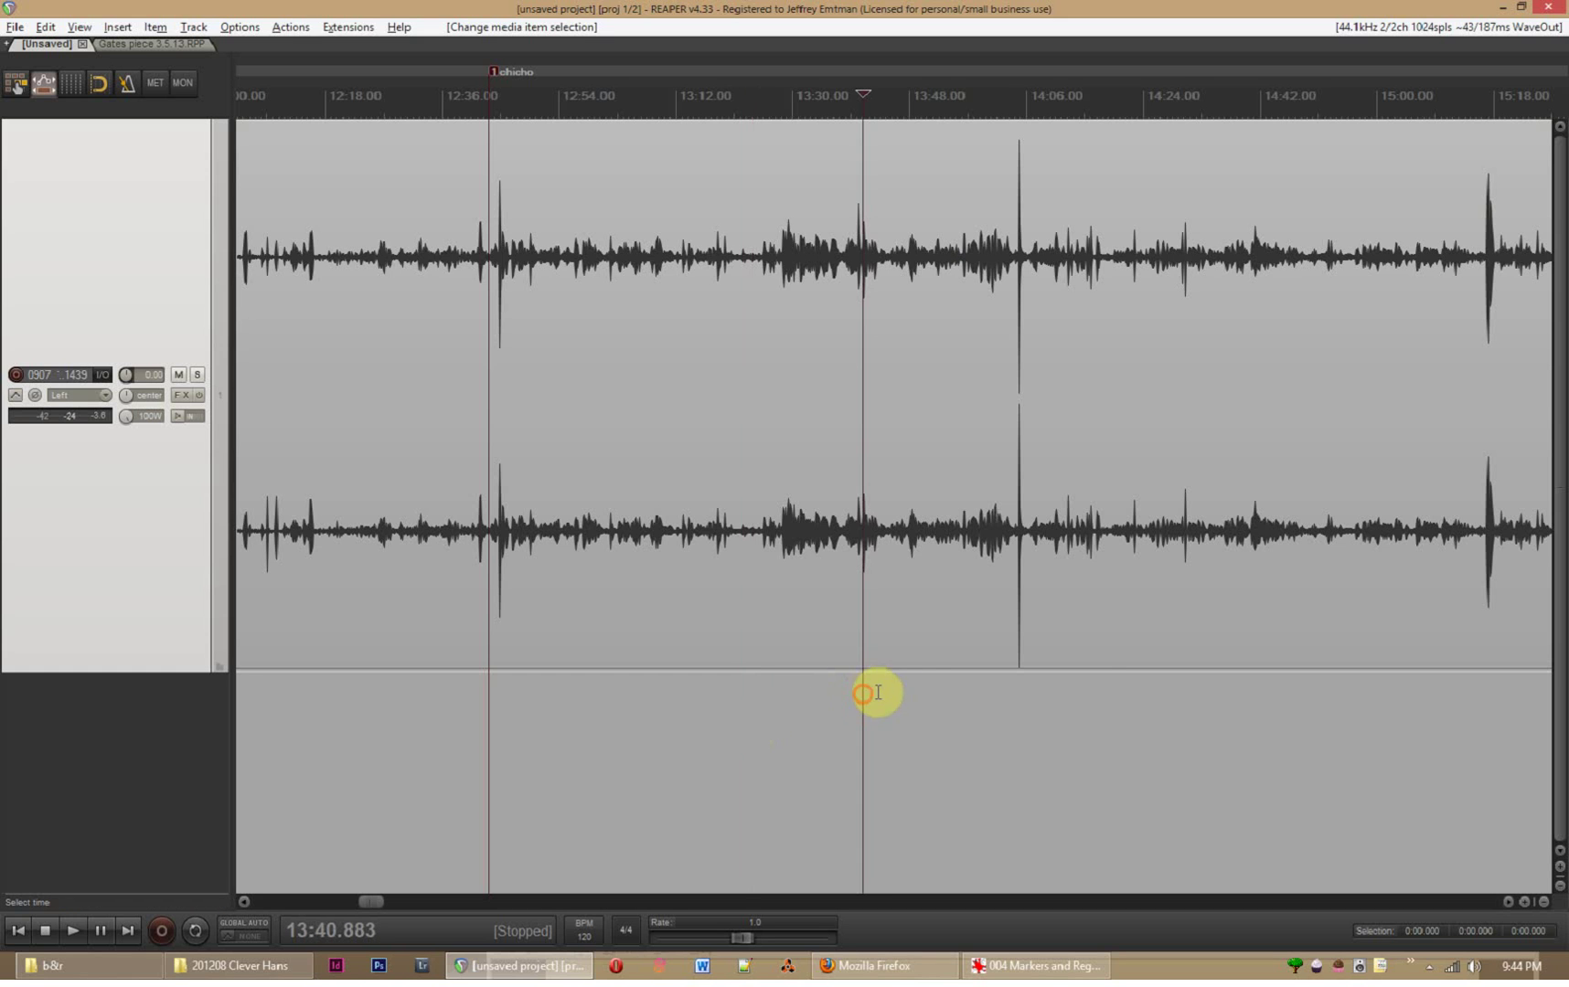
pyautogui.click(1087, 675)
pyautogui.scroll(-6, 431, 655)
pyautogui.scroll(3, 548, 665)
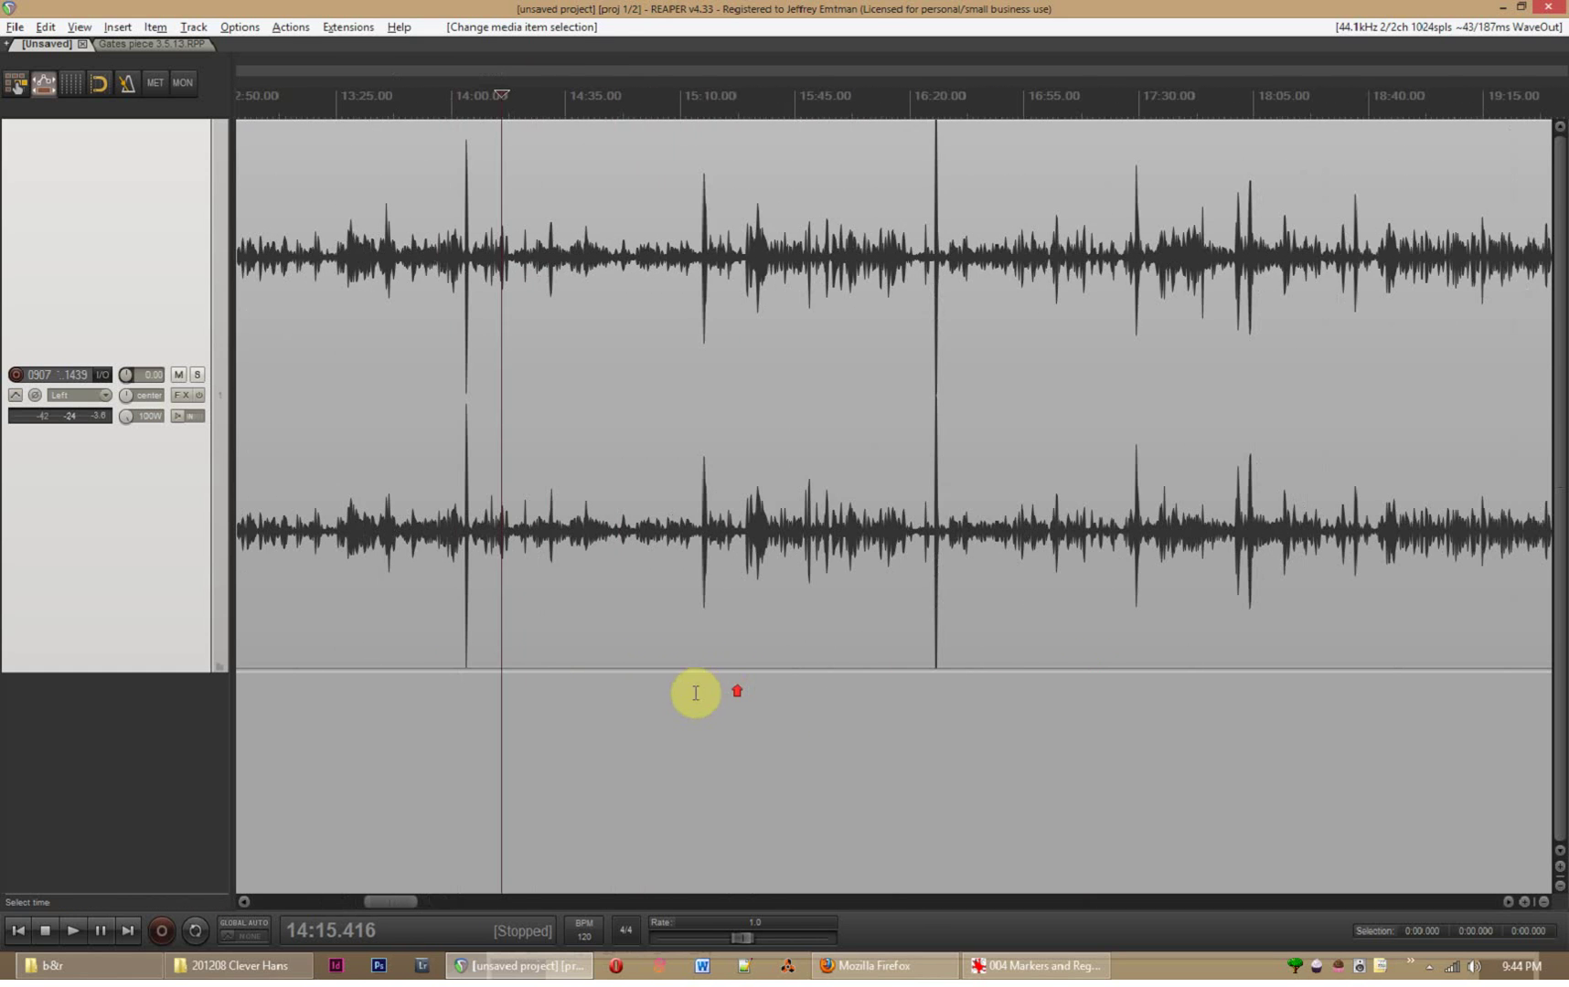
pyautogui.click(601, 731)
pyautogui.click(589, 613)
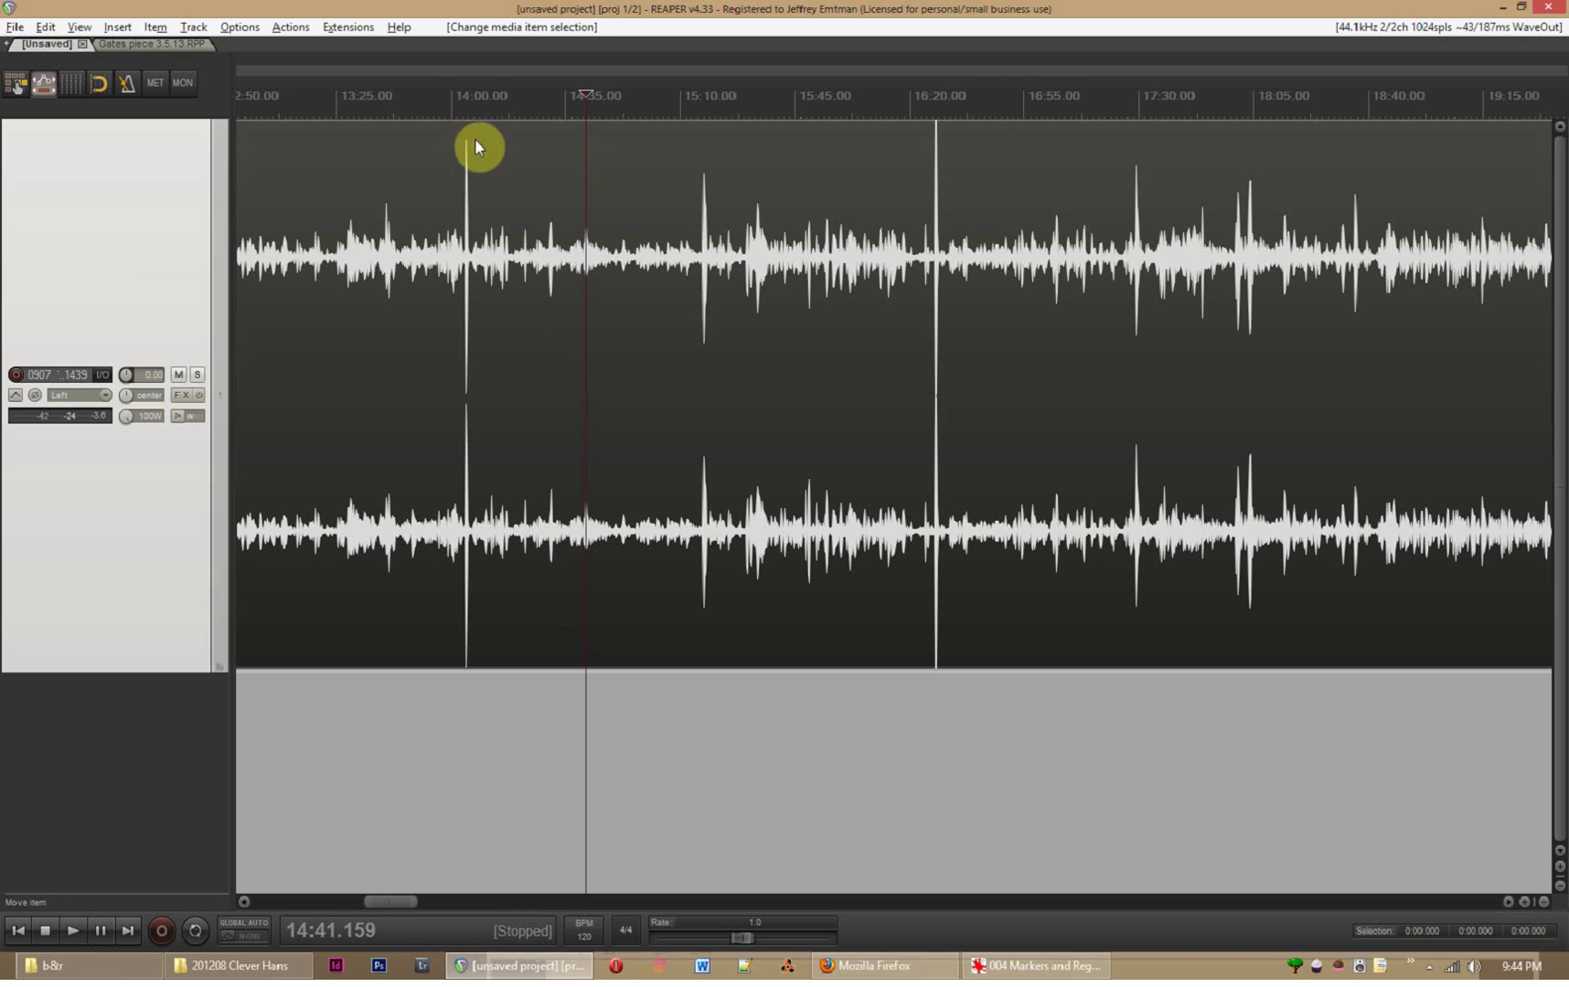
pyautogui.click(117, 27)
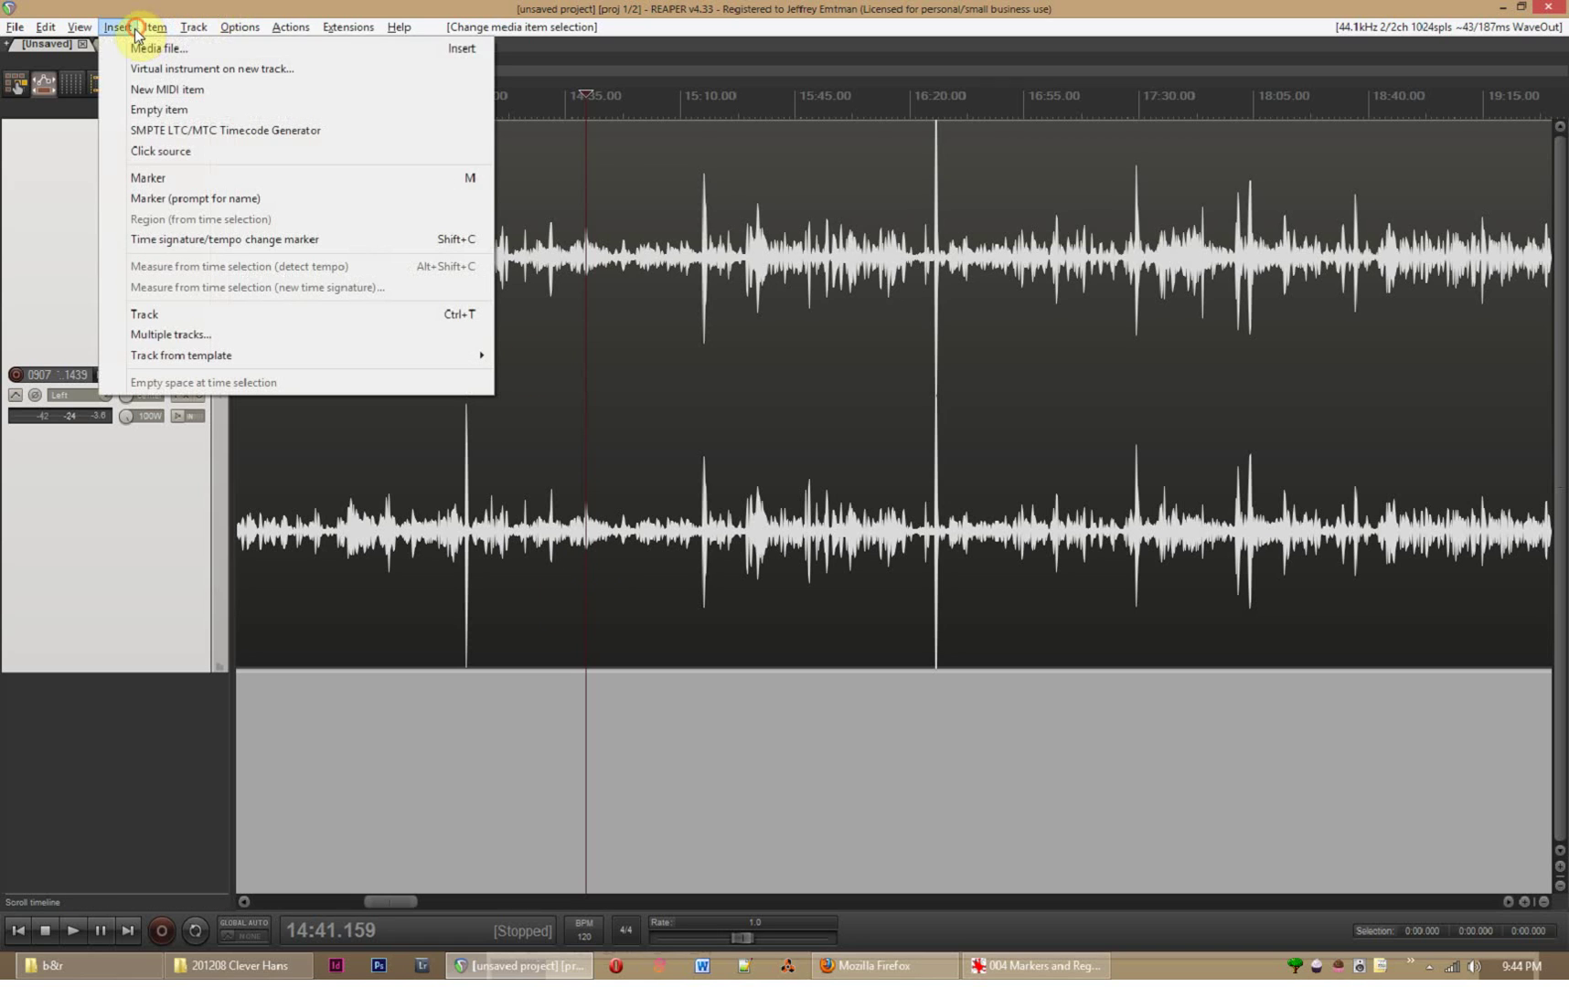
pyautogui.click(161, 181)
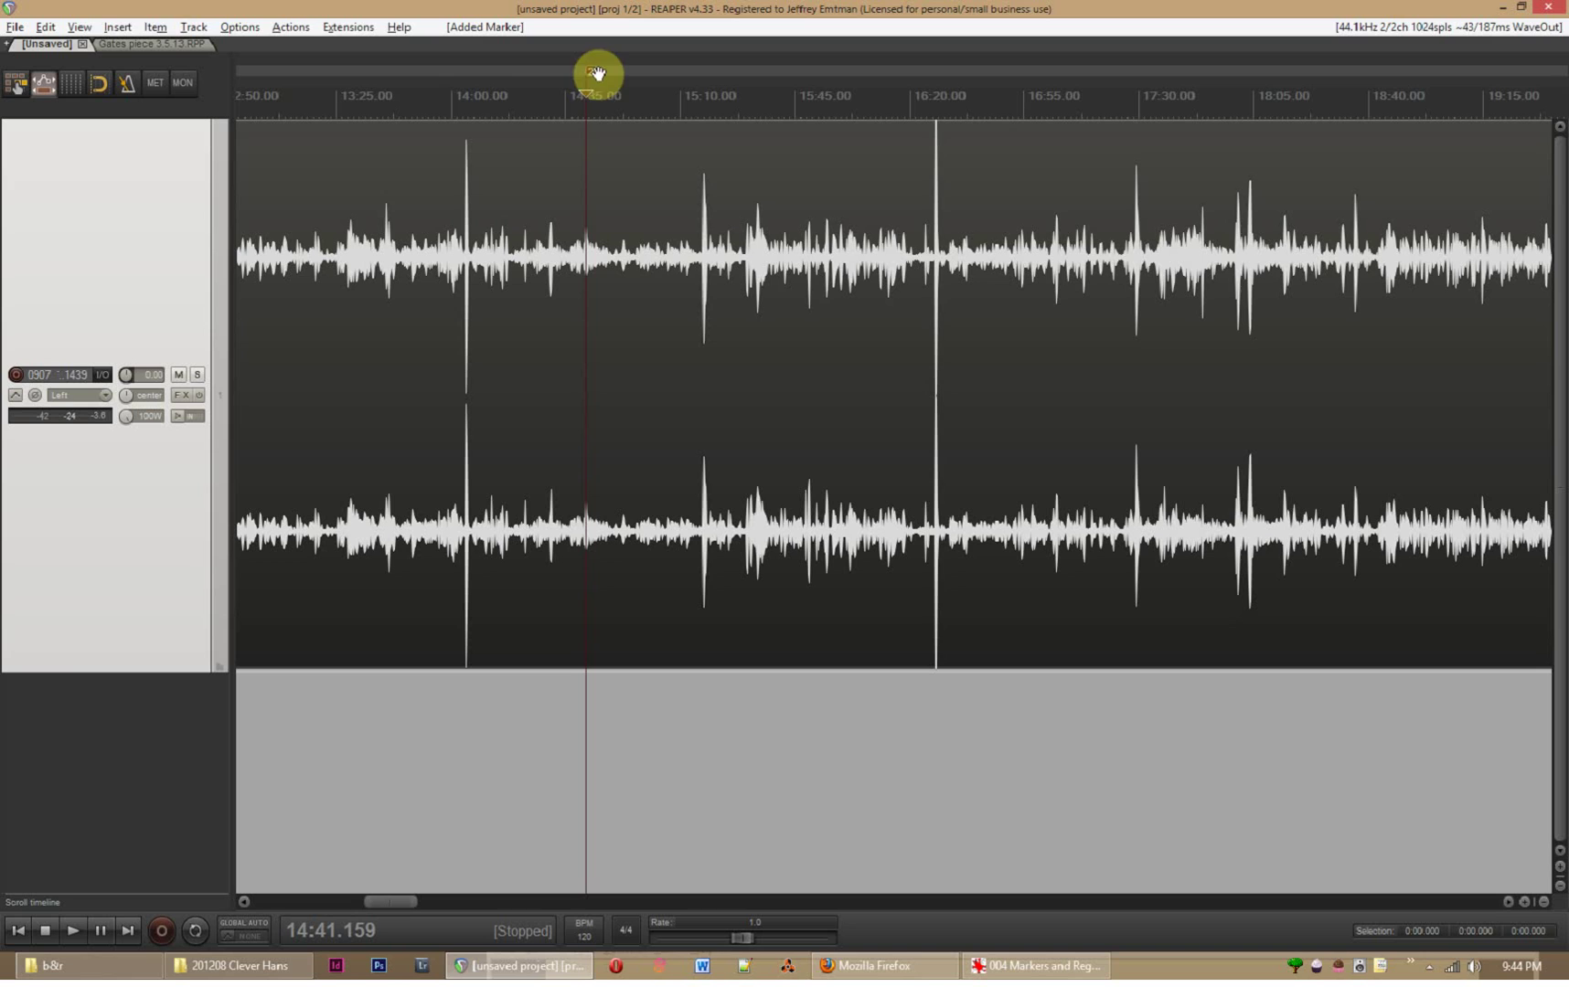
# Edit the new marker, naming it 'another thing' with ID 2005
pyautogui.rightClick(592, 73)
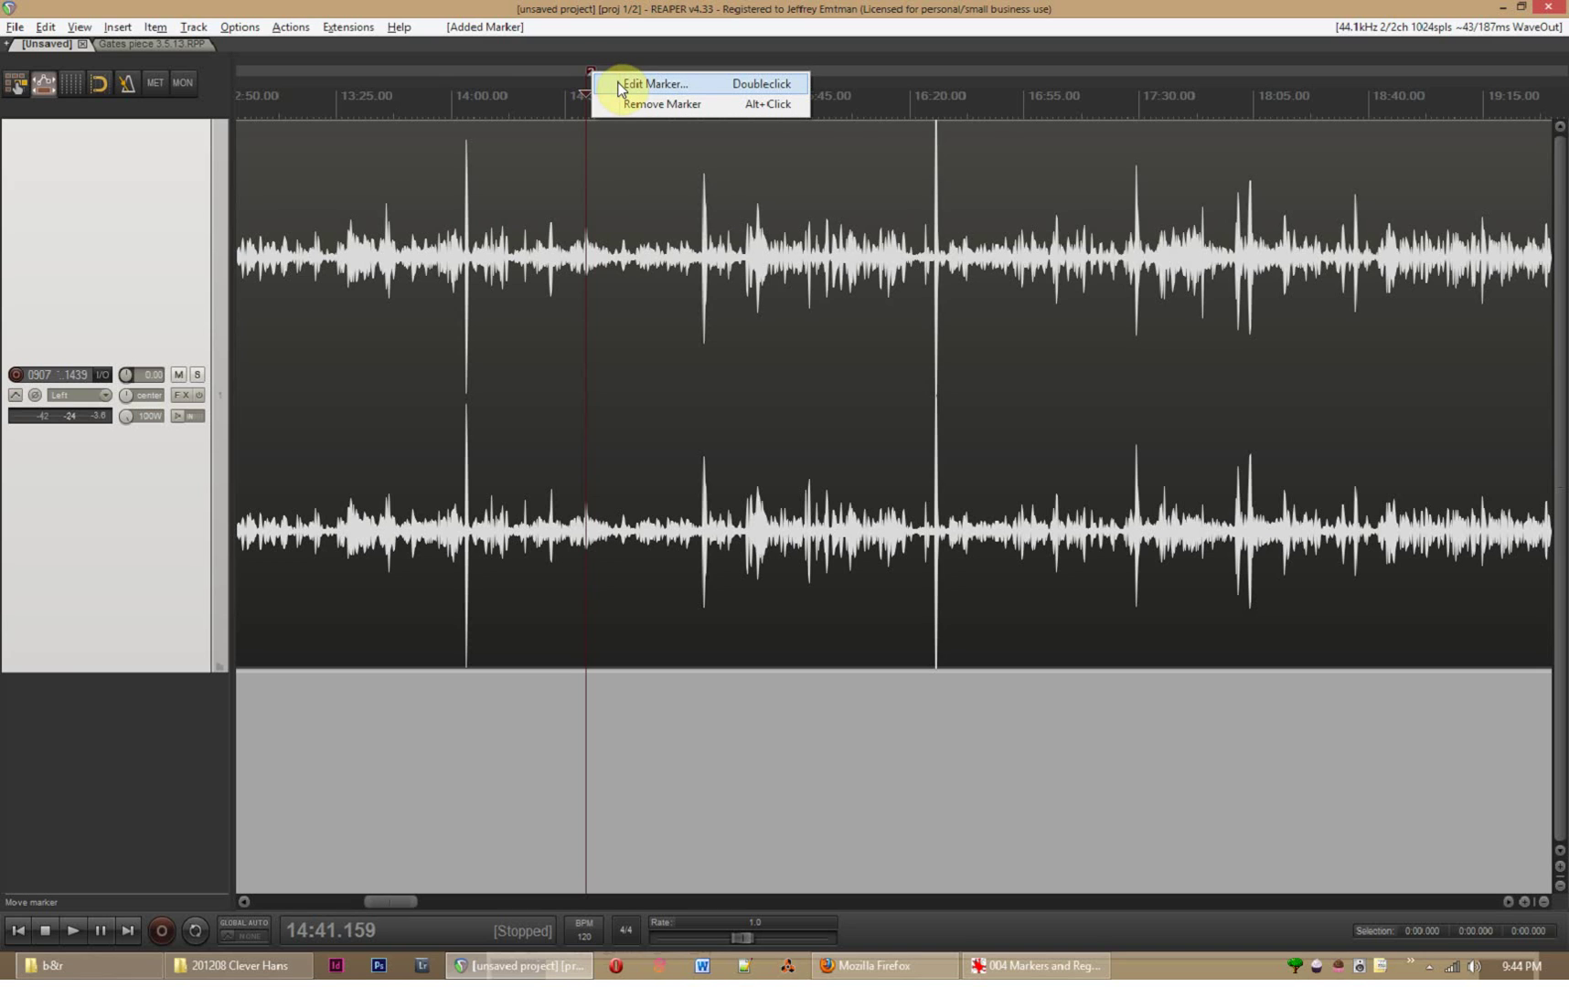
pyautogui.click(619, 87)
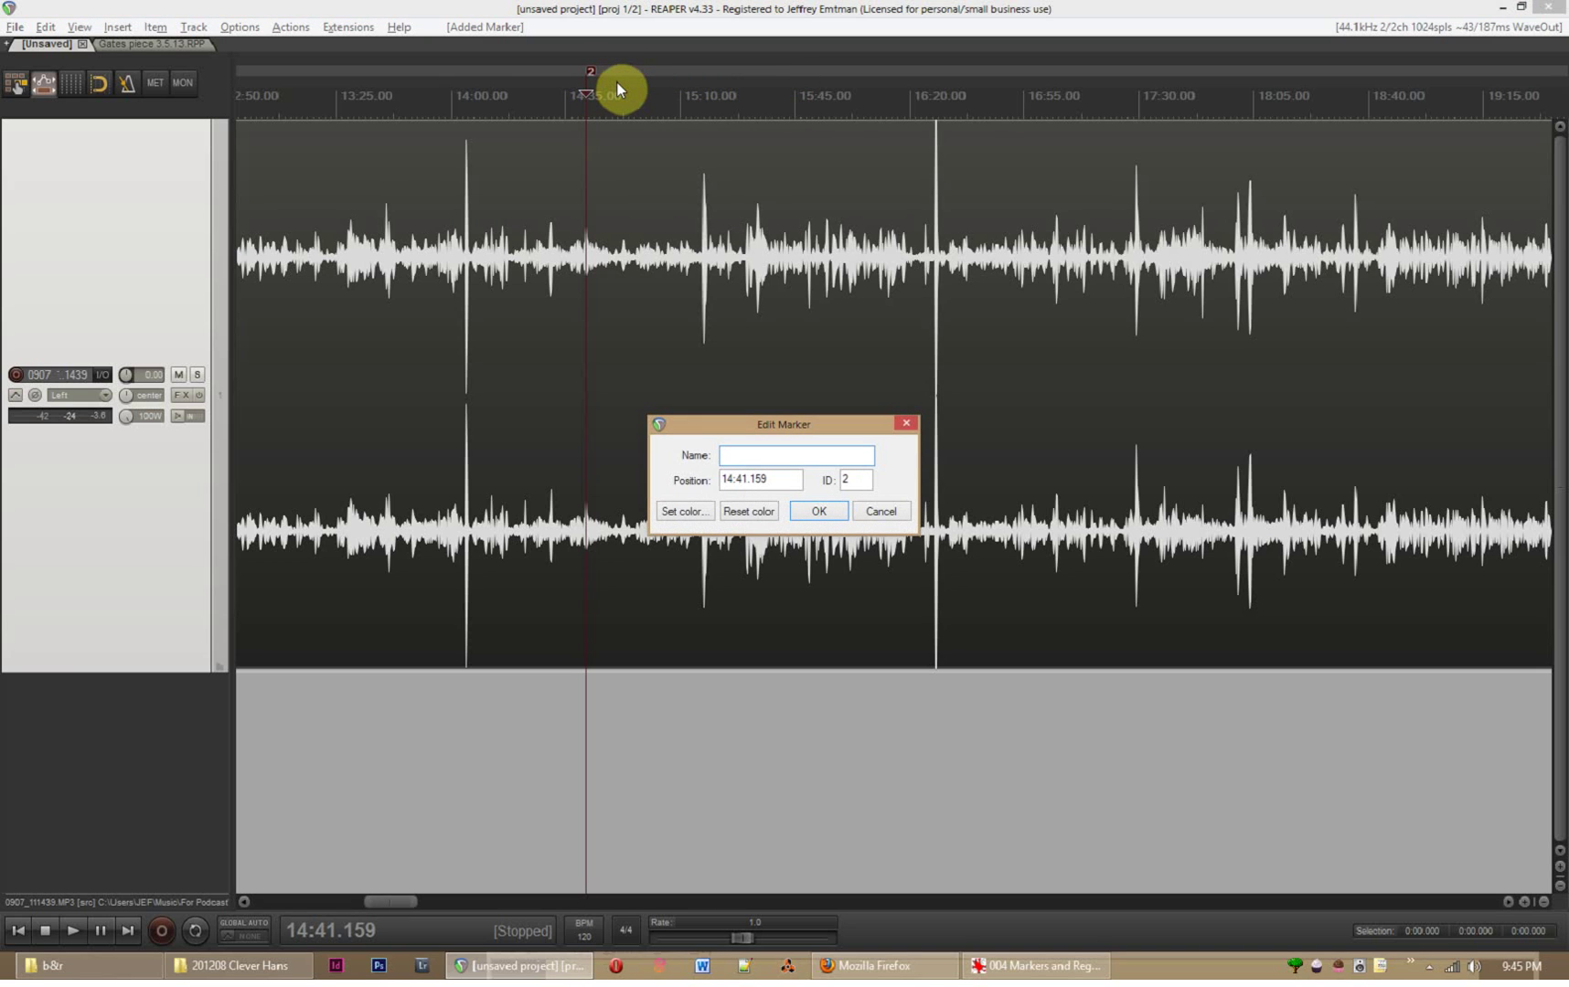
pyautogui.write('another thing')
pyautogui.moveTo(780, 479); pyautogui.dragTo(731, 482)
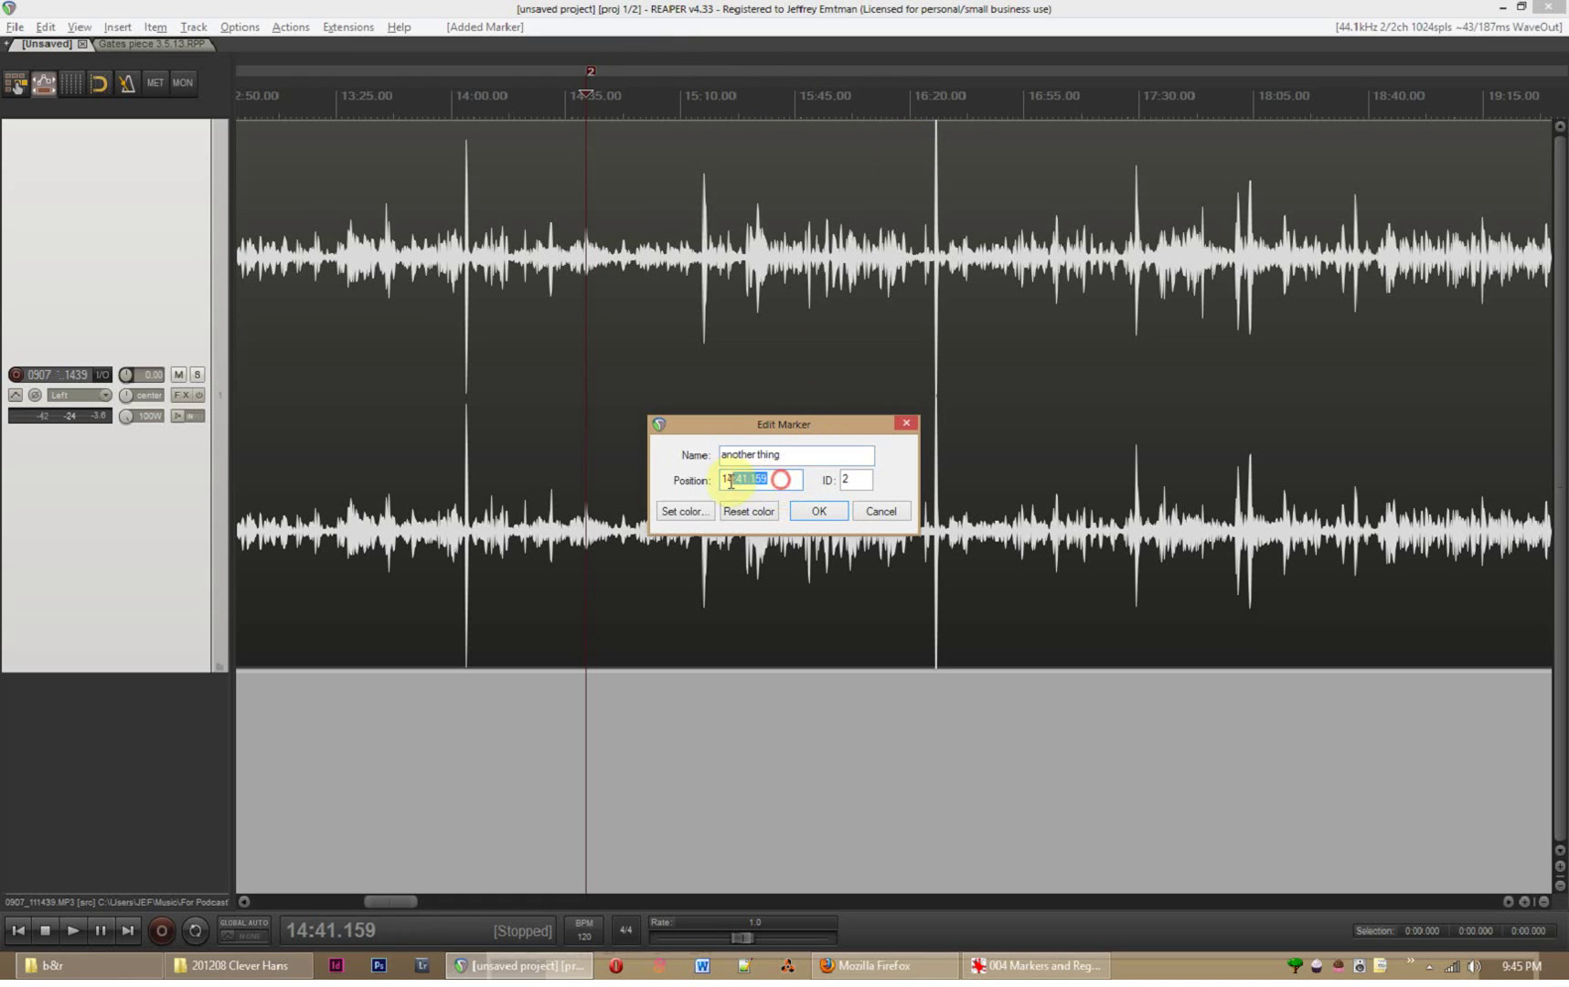
pyautogui.click(731, 482)
pyautogui.doubleClick(854, 482)
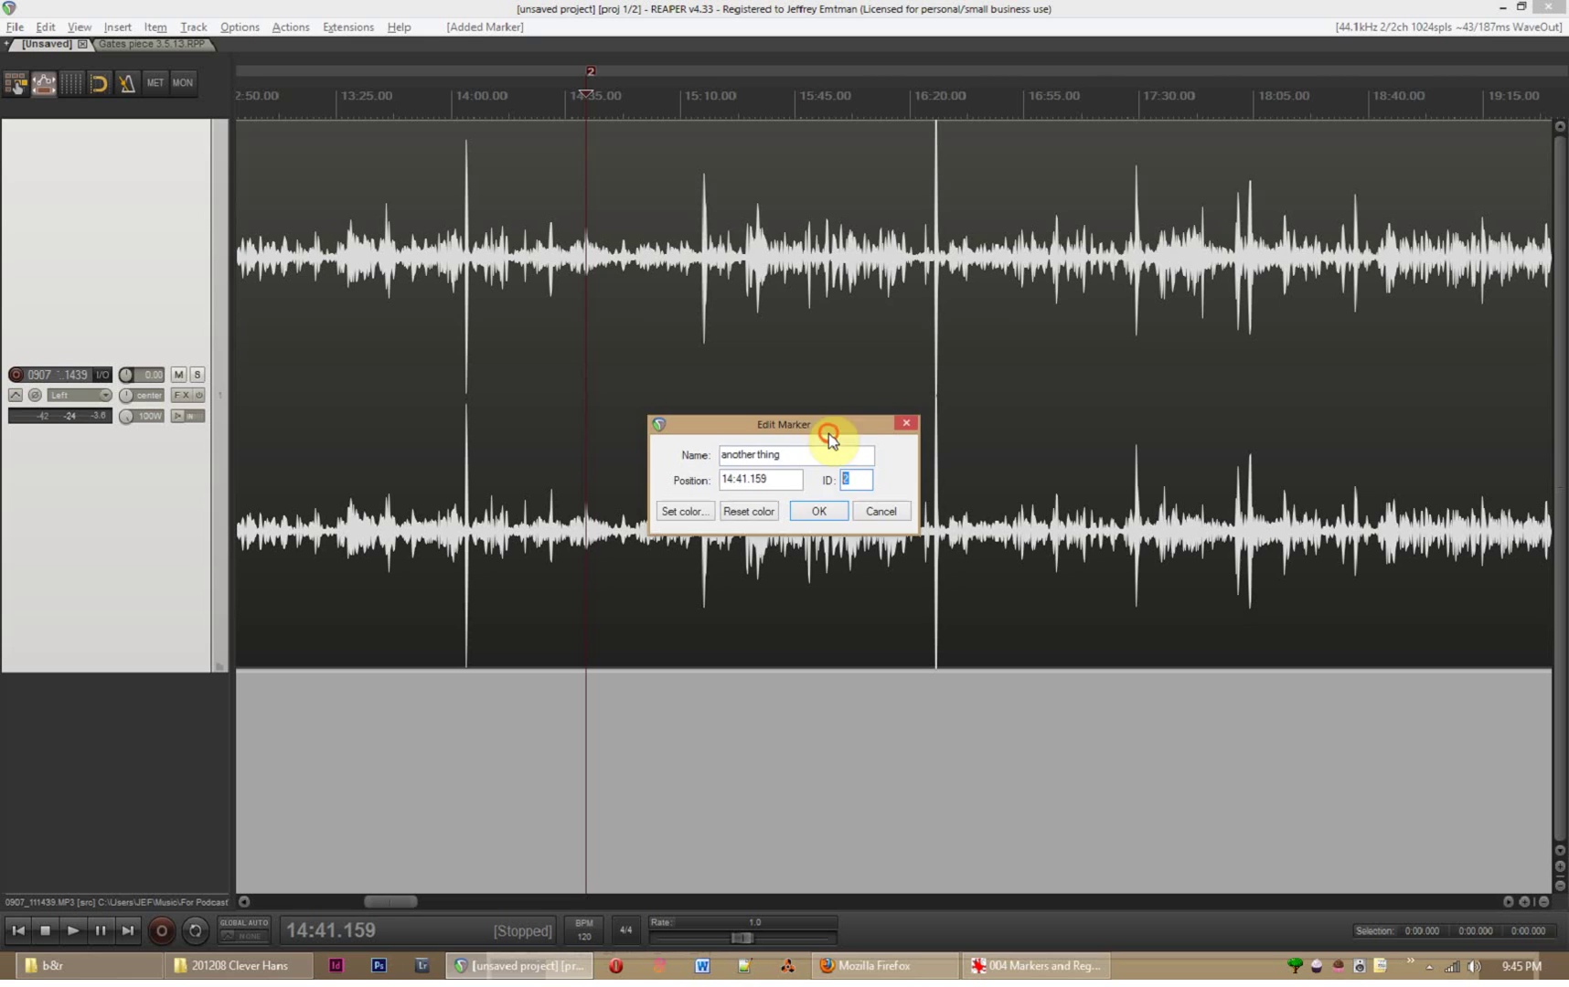
pyautogui.moveTo(829, 433); pyautogui.dragTo(812, 385)
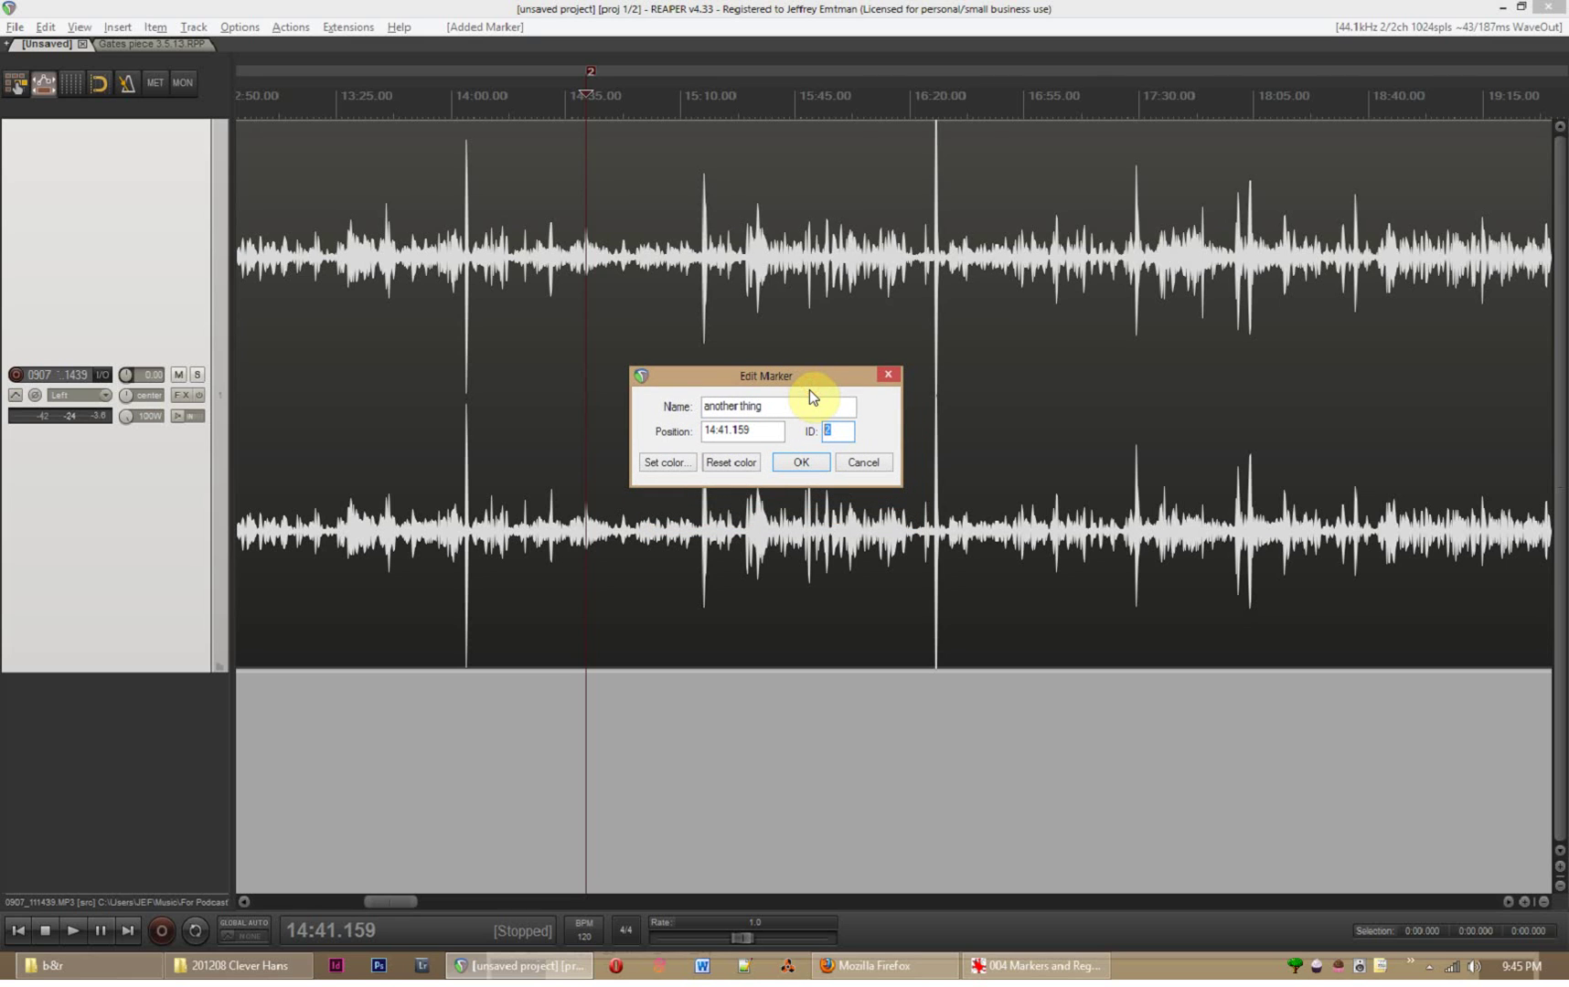
pyautogui.press('a')
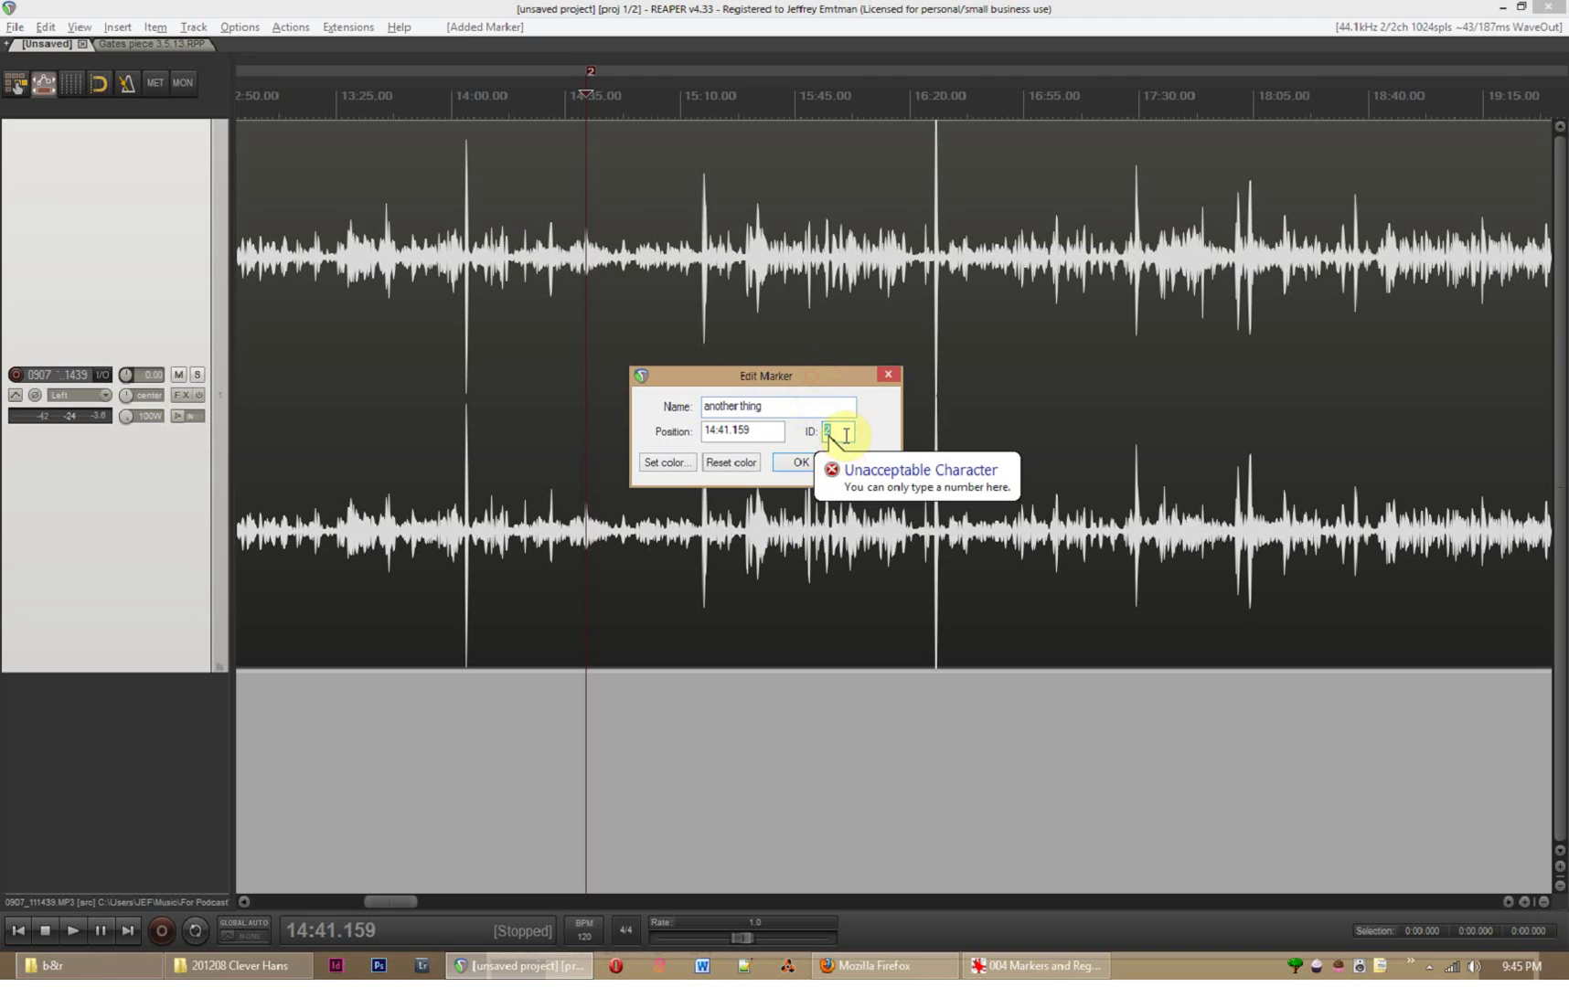
pyautogui.click(842, 434)
pyautogui.write('0')
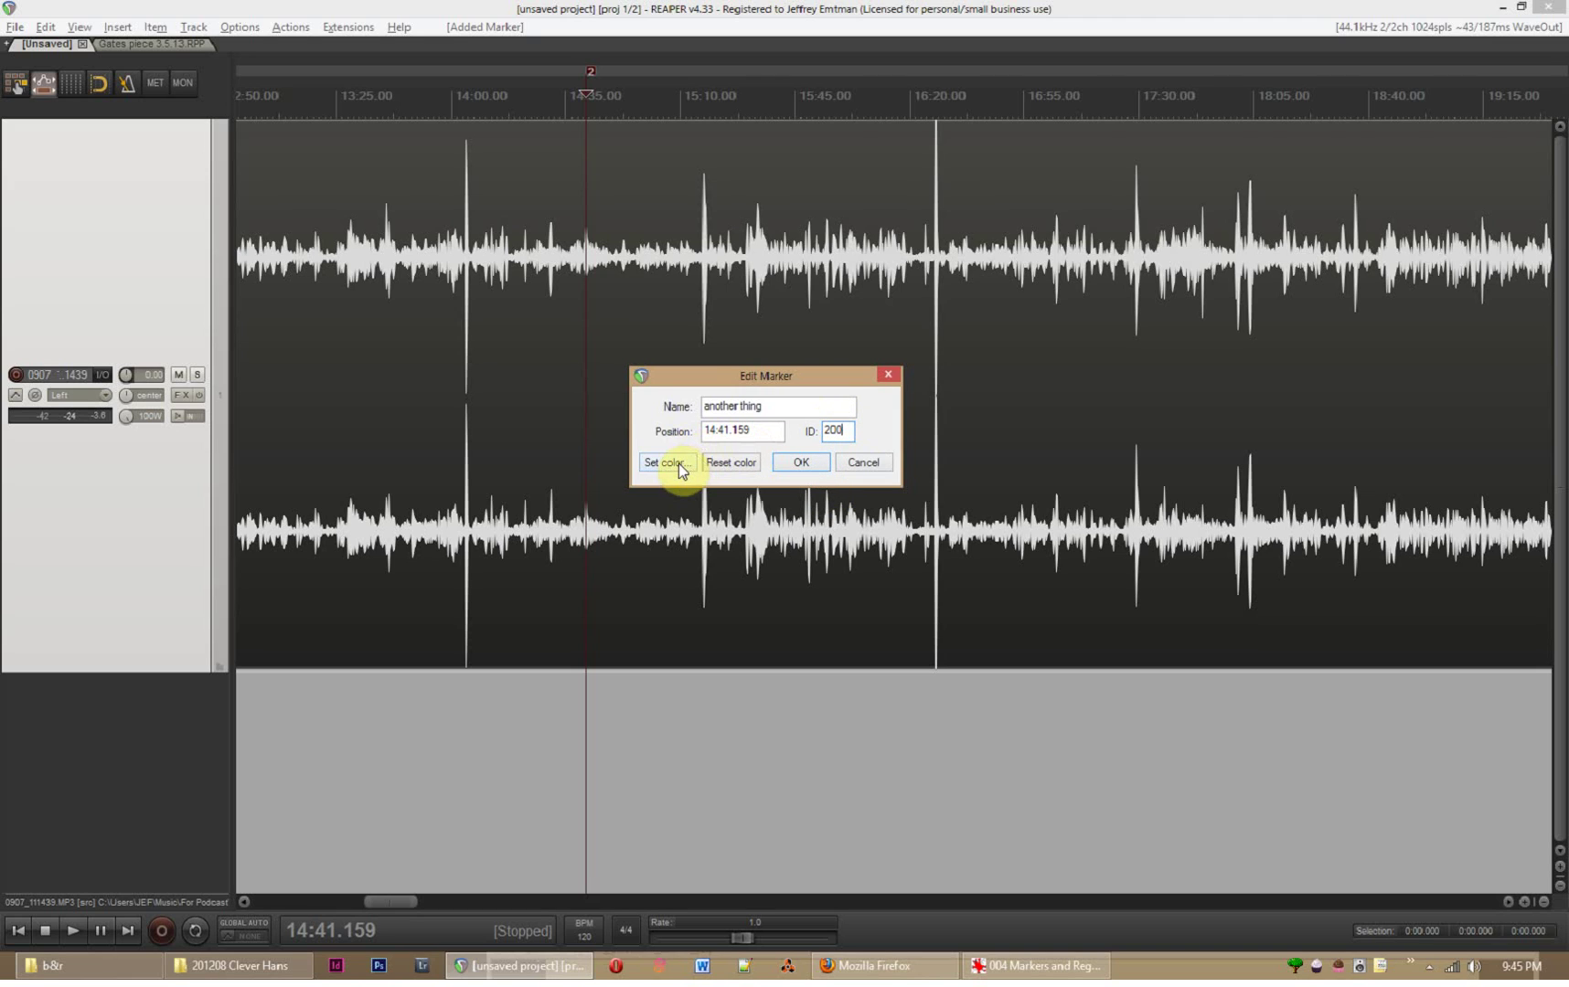
pyautogui.write('05')
pyautogui.click(681, 465)
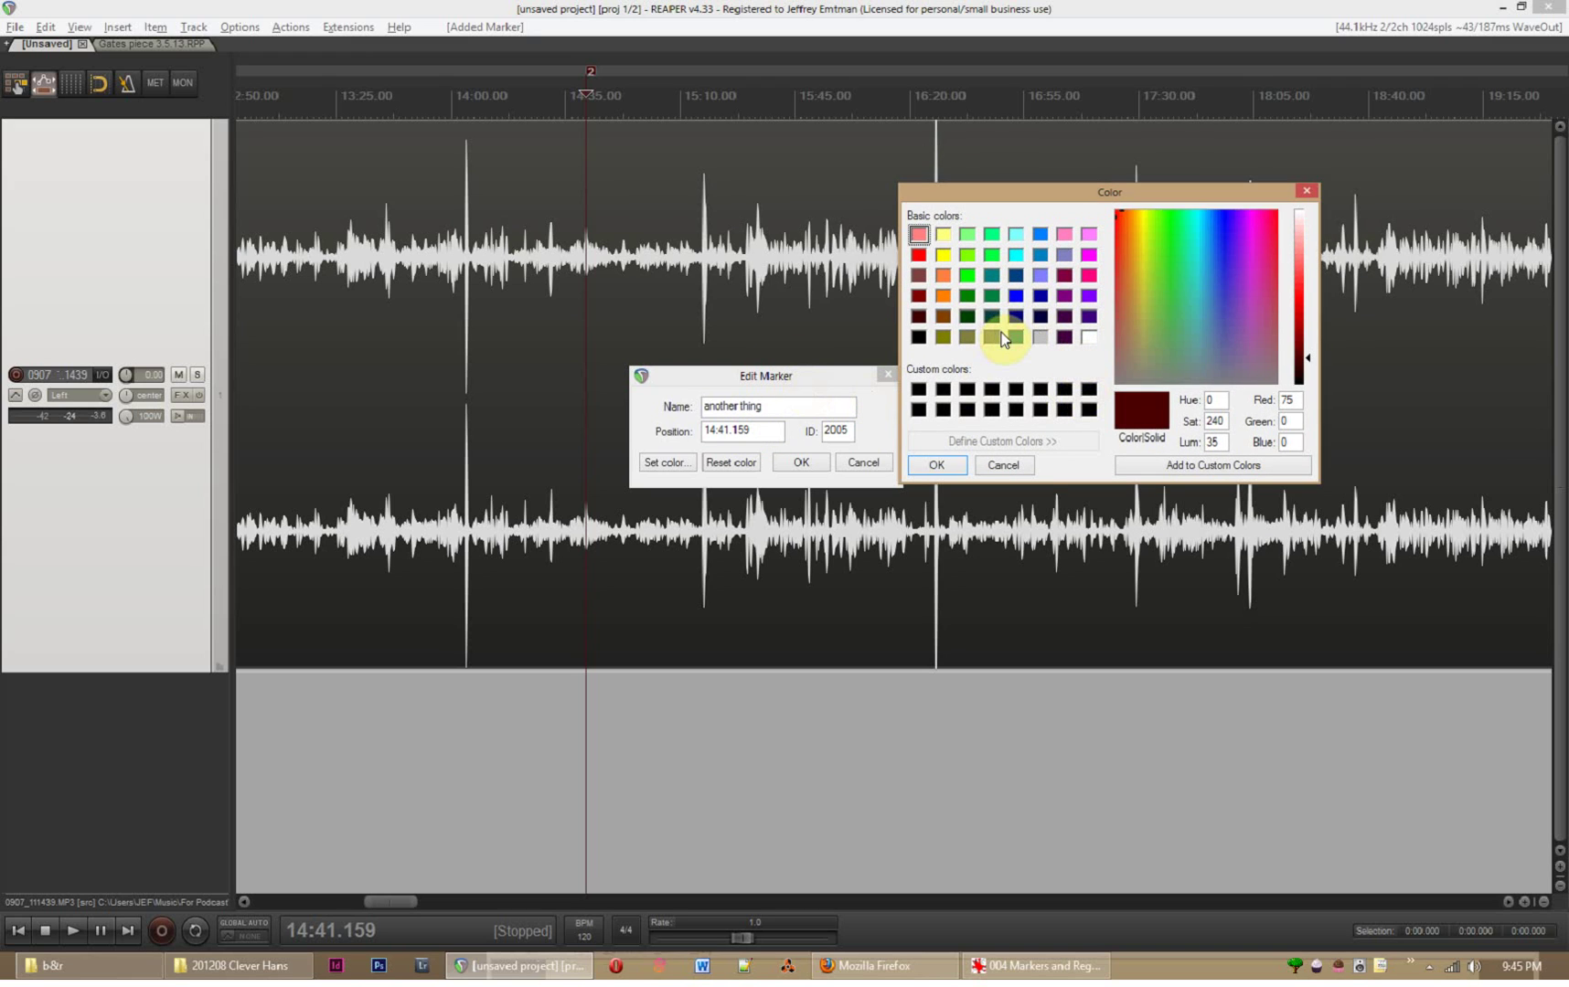
# Colour marker 2005 'another thing' green and apply the edit
pyautogui.click(967, 274)
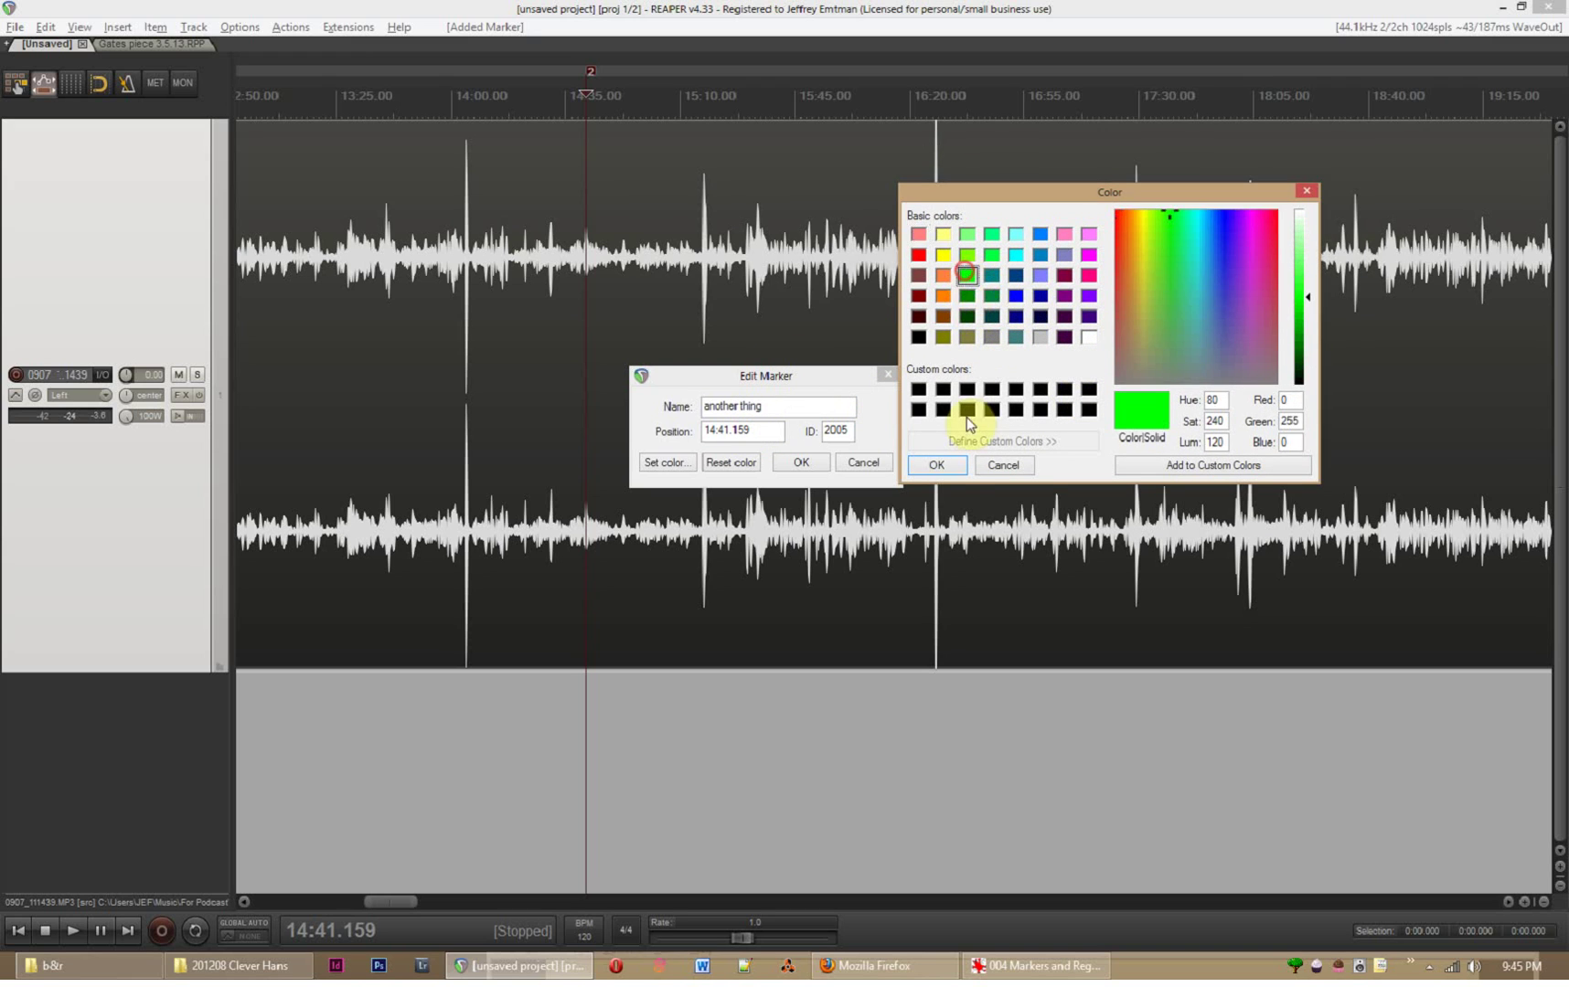
pyautogui.click(938, 465)
pyautogui.click(794, 462)
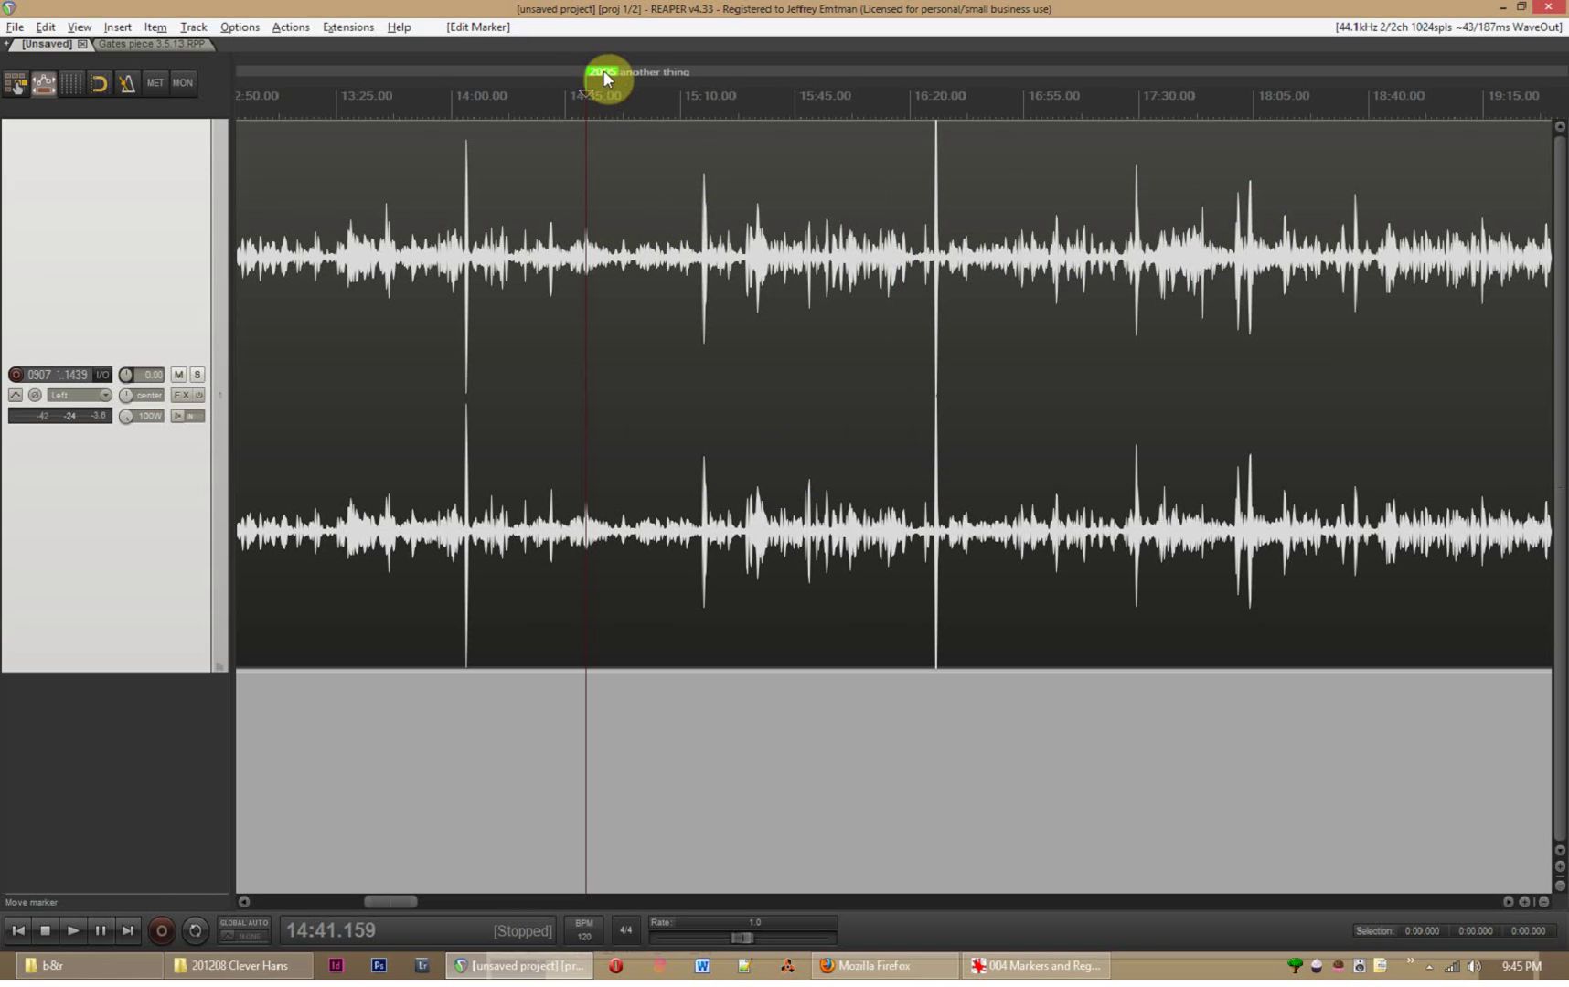
# Move the edit cursor further into the recording, to 17:56.165
pyautogui.click(633, 735)
pyautogui.scroll(-5, 502, 680)
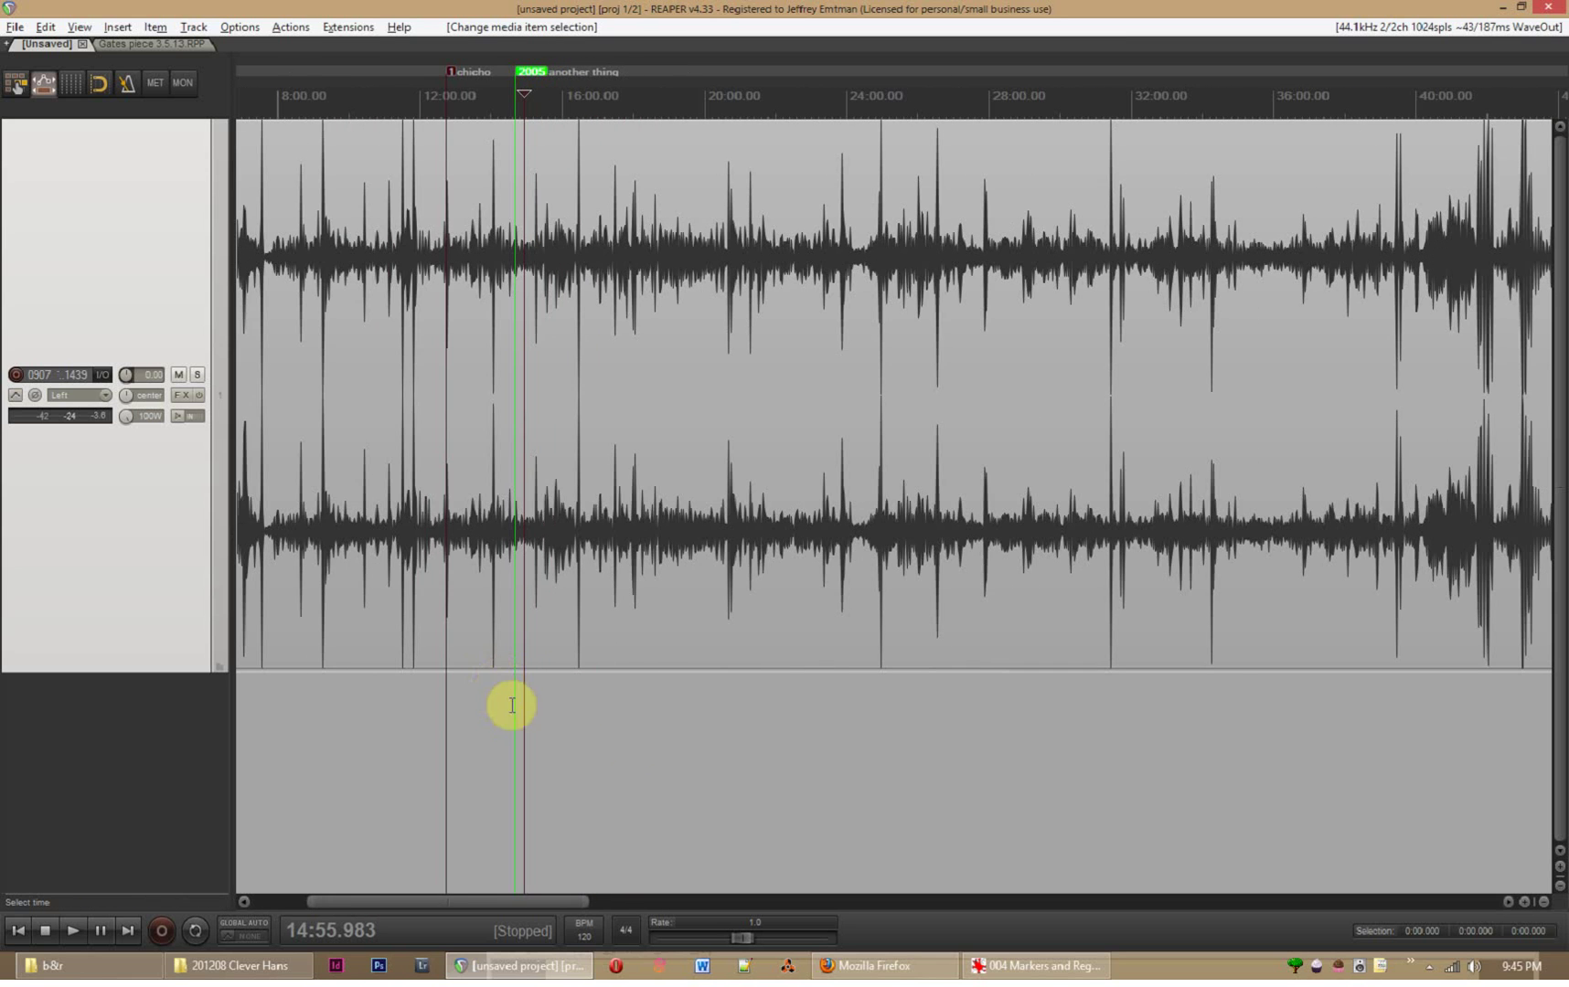
pyautogui.scroll(3, 677, 737)
pyautogui.click(581, 601)
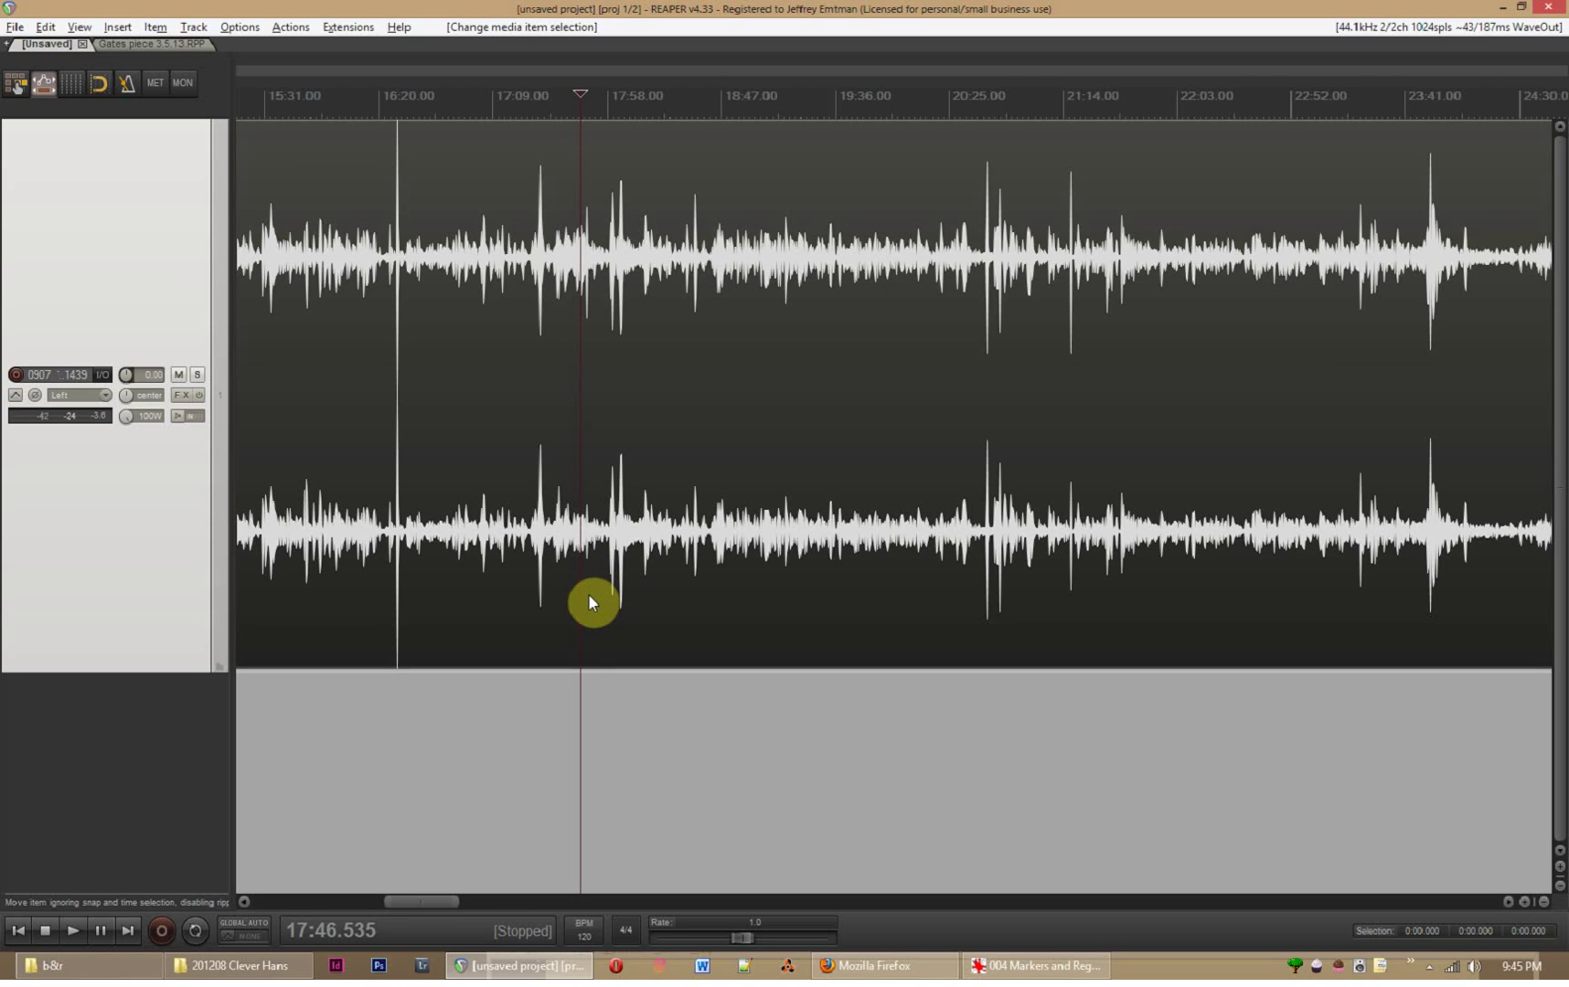
pyautogui.click(589, 602)
# Insert a name-prompting marker at 17:56.165 and call it 'even another'
pyautogui.click(602, 590)
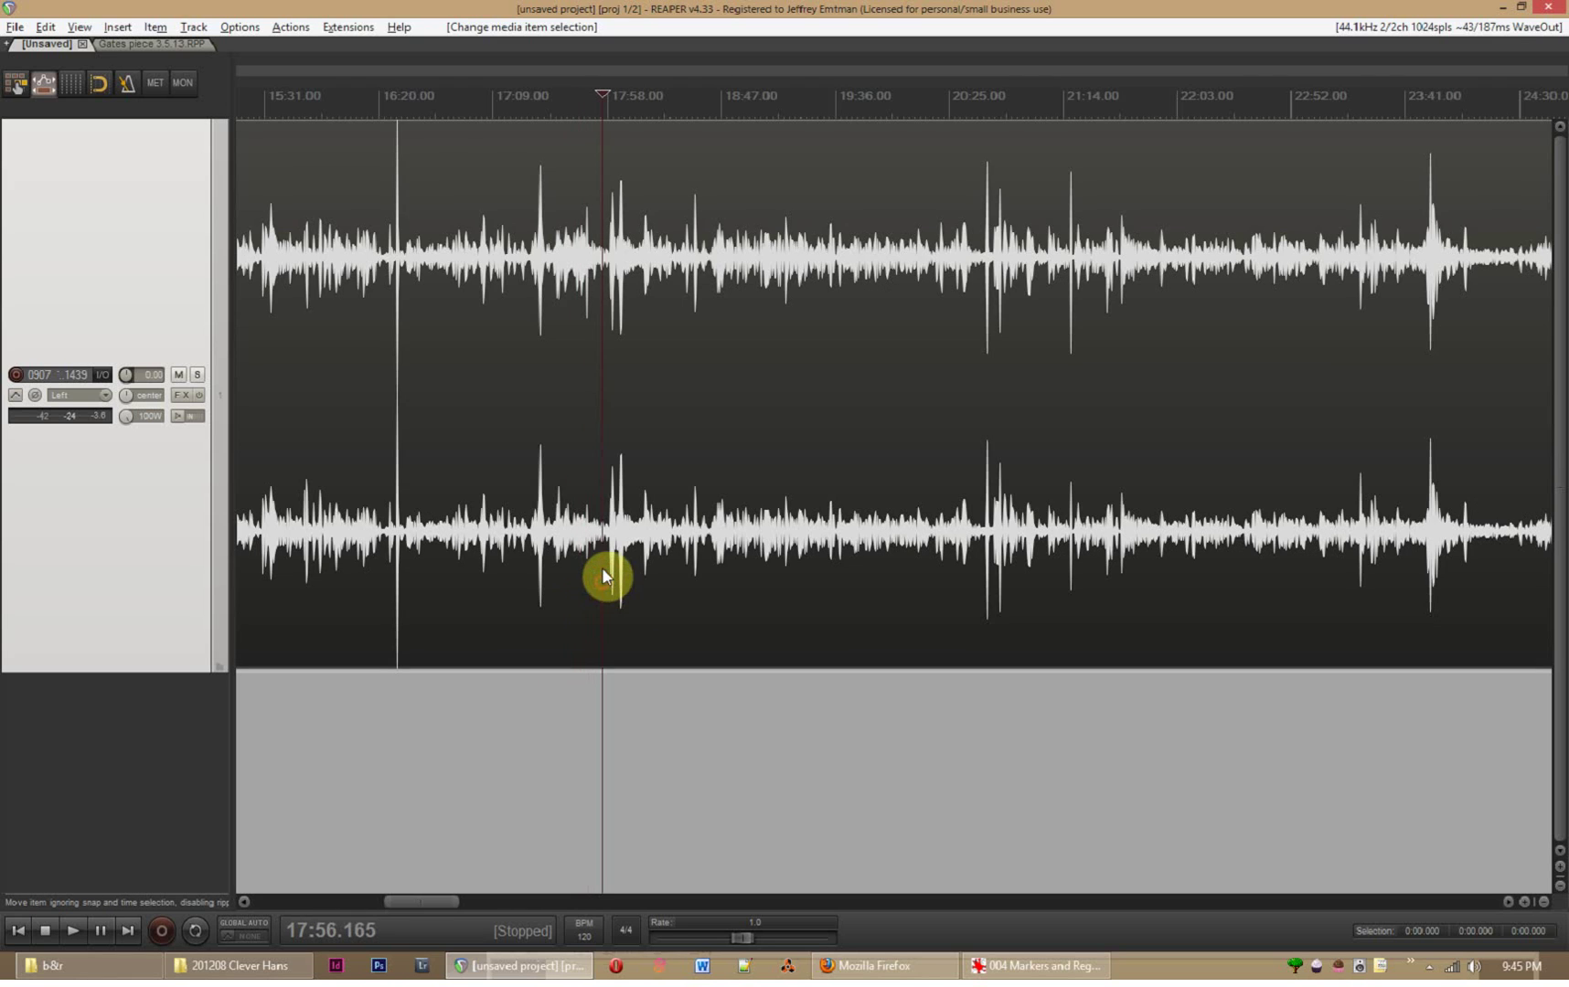
pyautogui.click(117, 28)
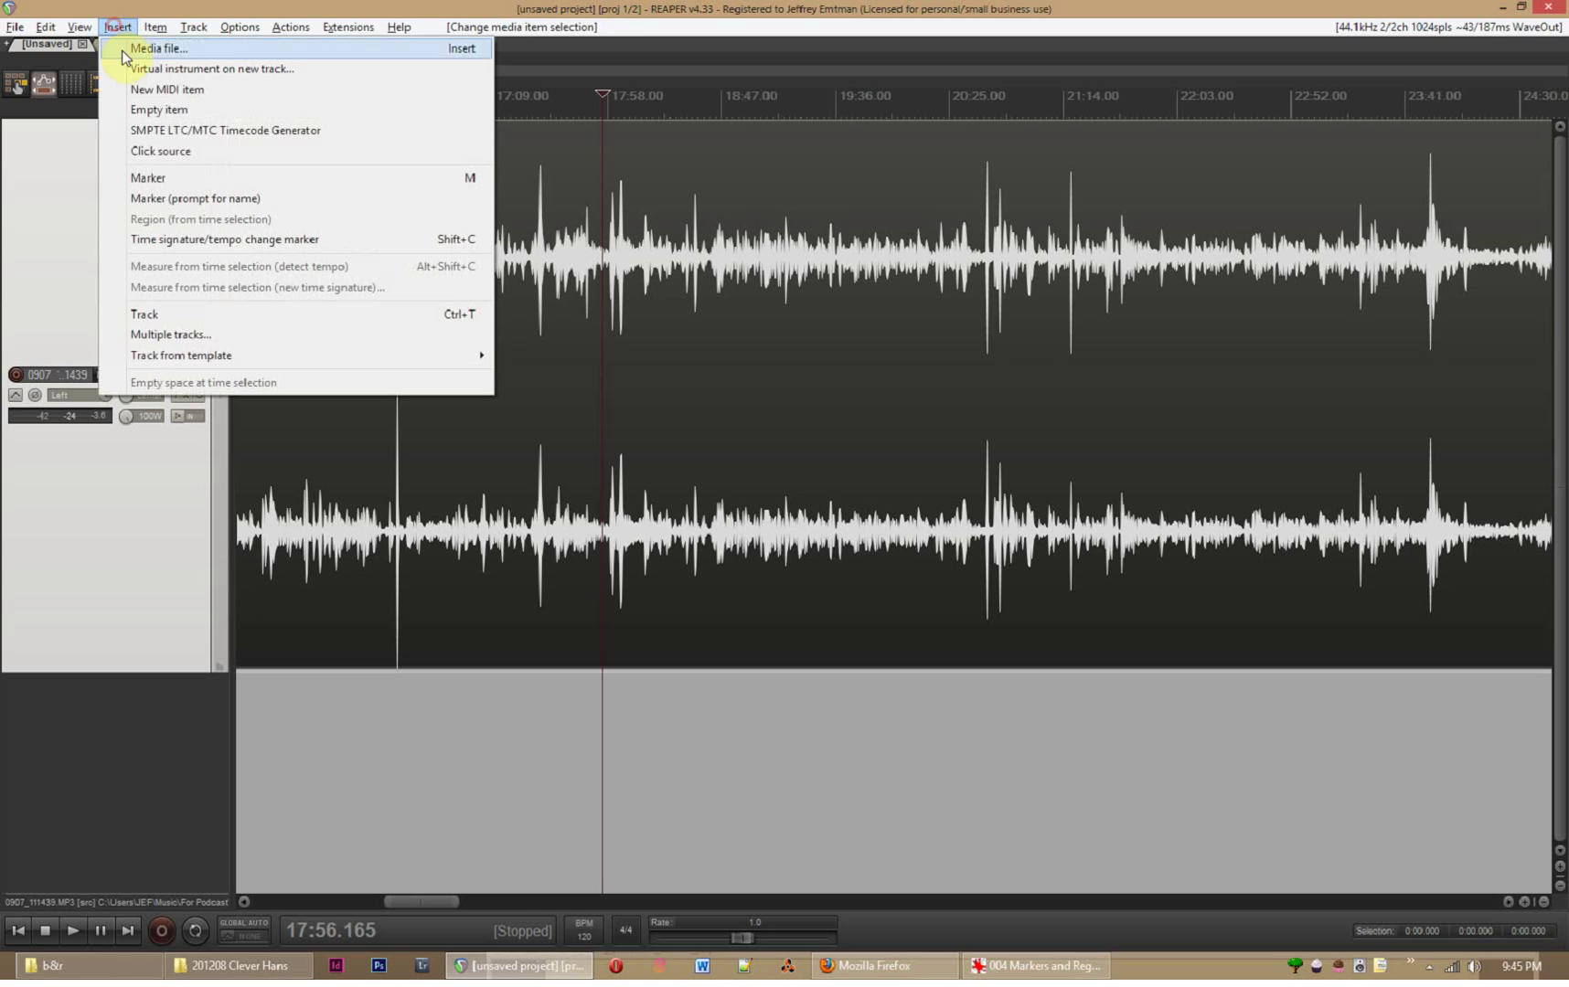
pyautogui.click(224, 201)
pyautogui.moveTo(709, 430); pyautogui.dragTo(620, 370)
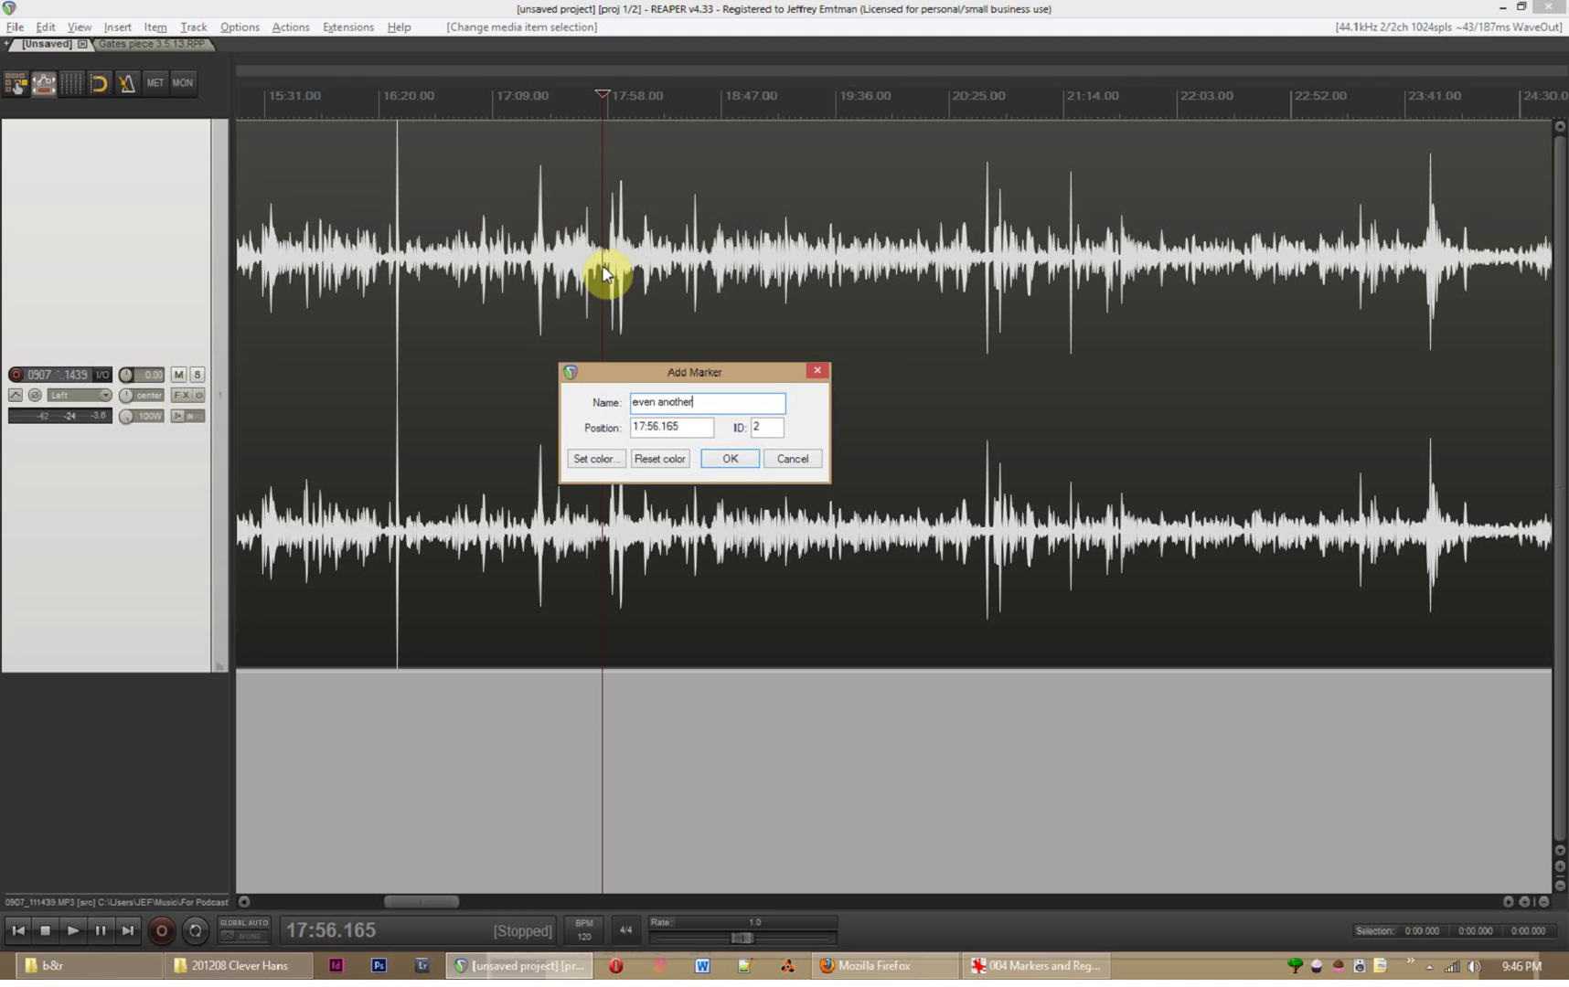
pyautogui.press('Return')
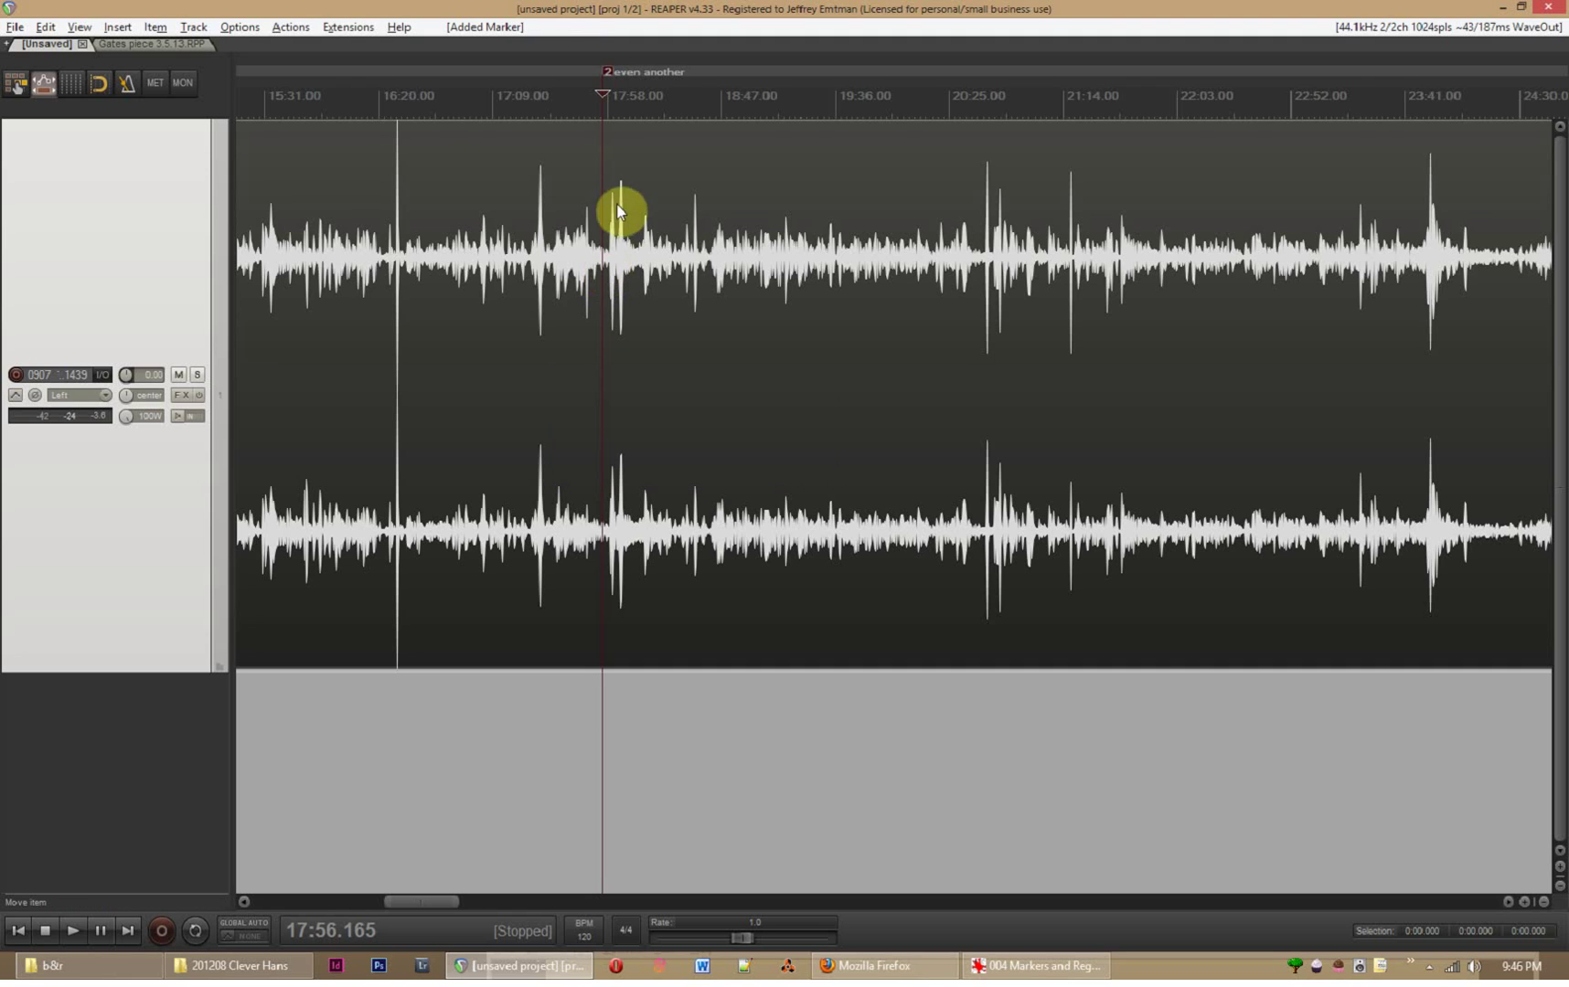
# Zoom the timeline until the ruler spans roughly 18:00 to 30:00 around marker 'even another'
pyautogui.scroll(-2, 588, 128)
pyautogui.scroll(-2, 586, 130)
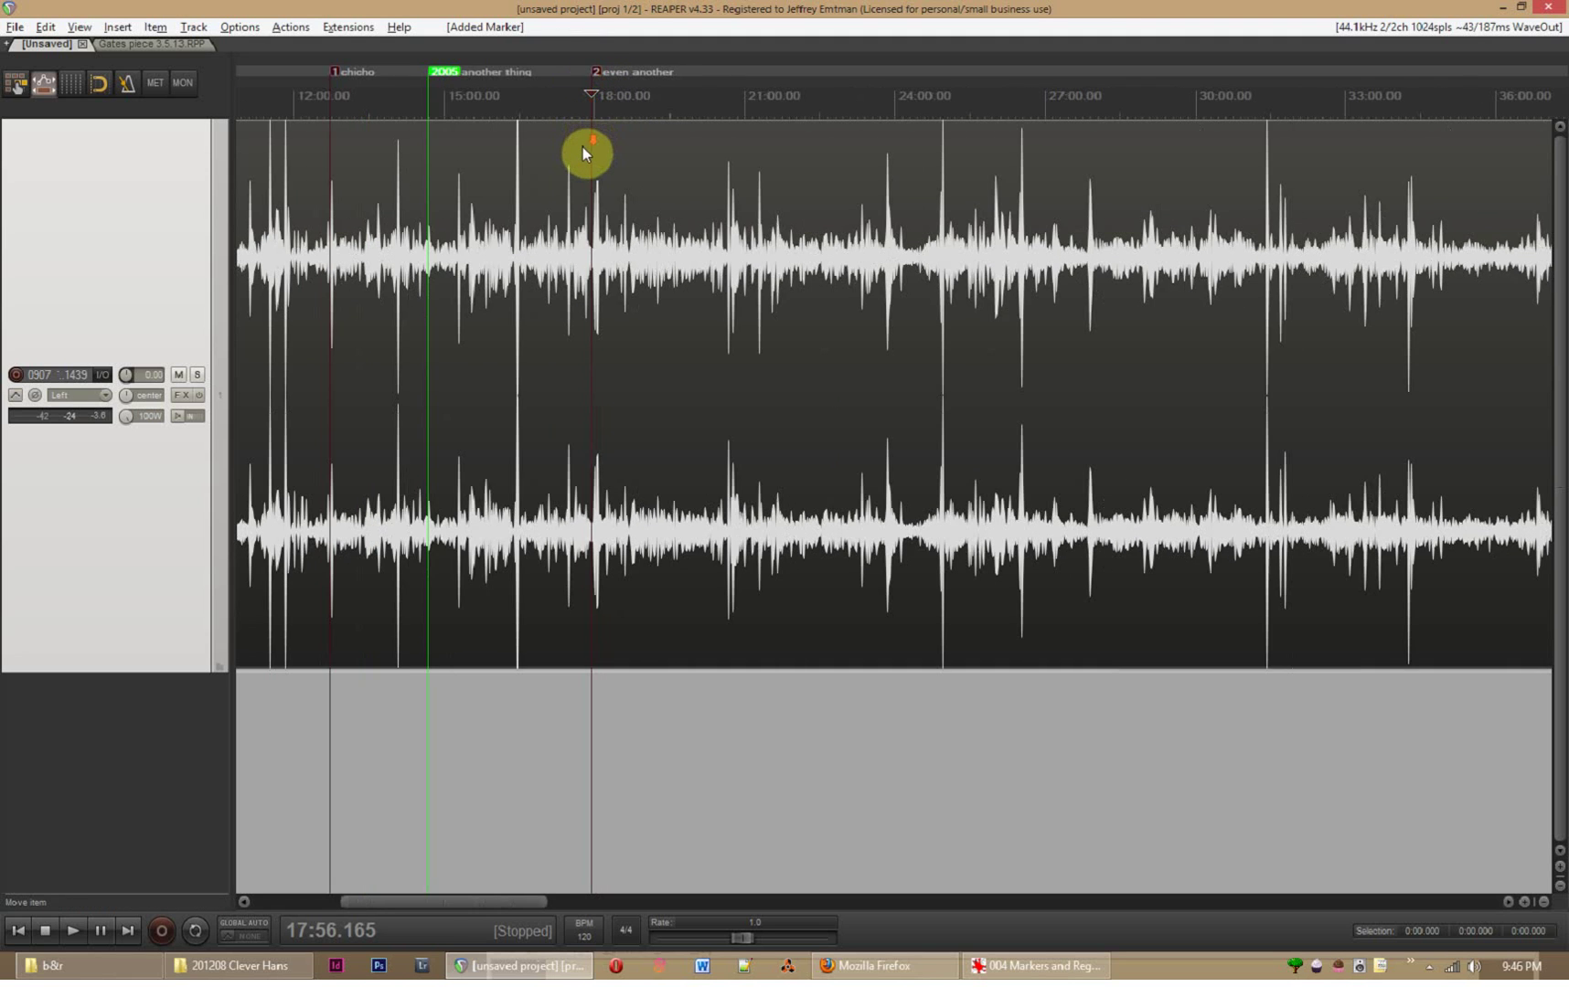
pyautogui.scroll(-1, 587, 147)
pyautogui.scroll(3, 516, 339)
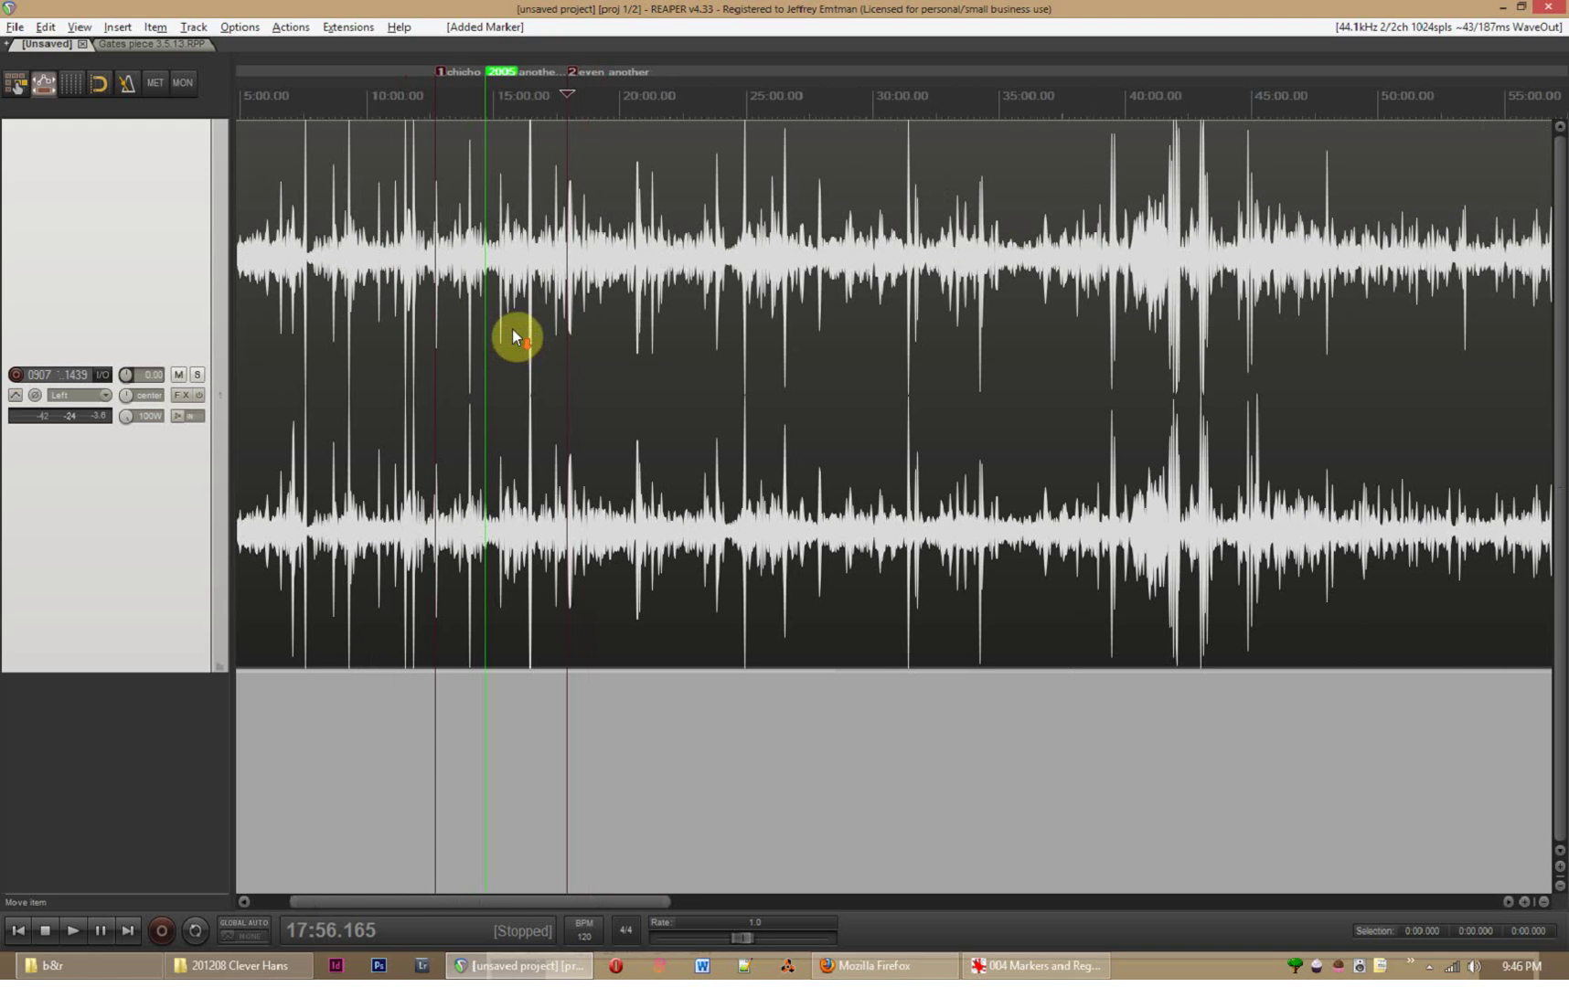
pyautogui.scroll(-2, 511, 325)
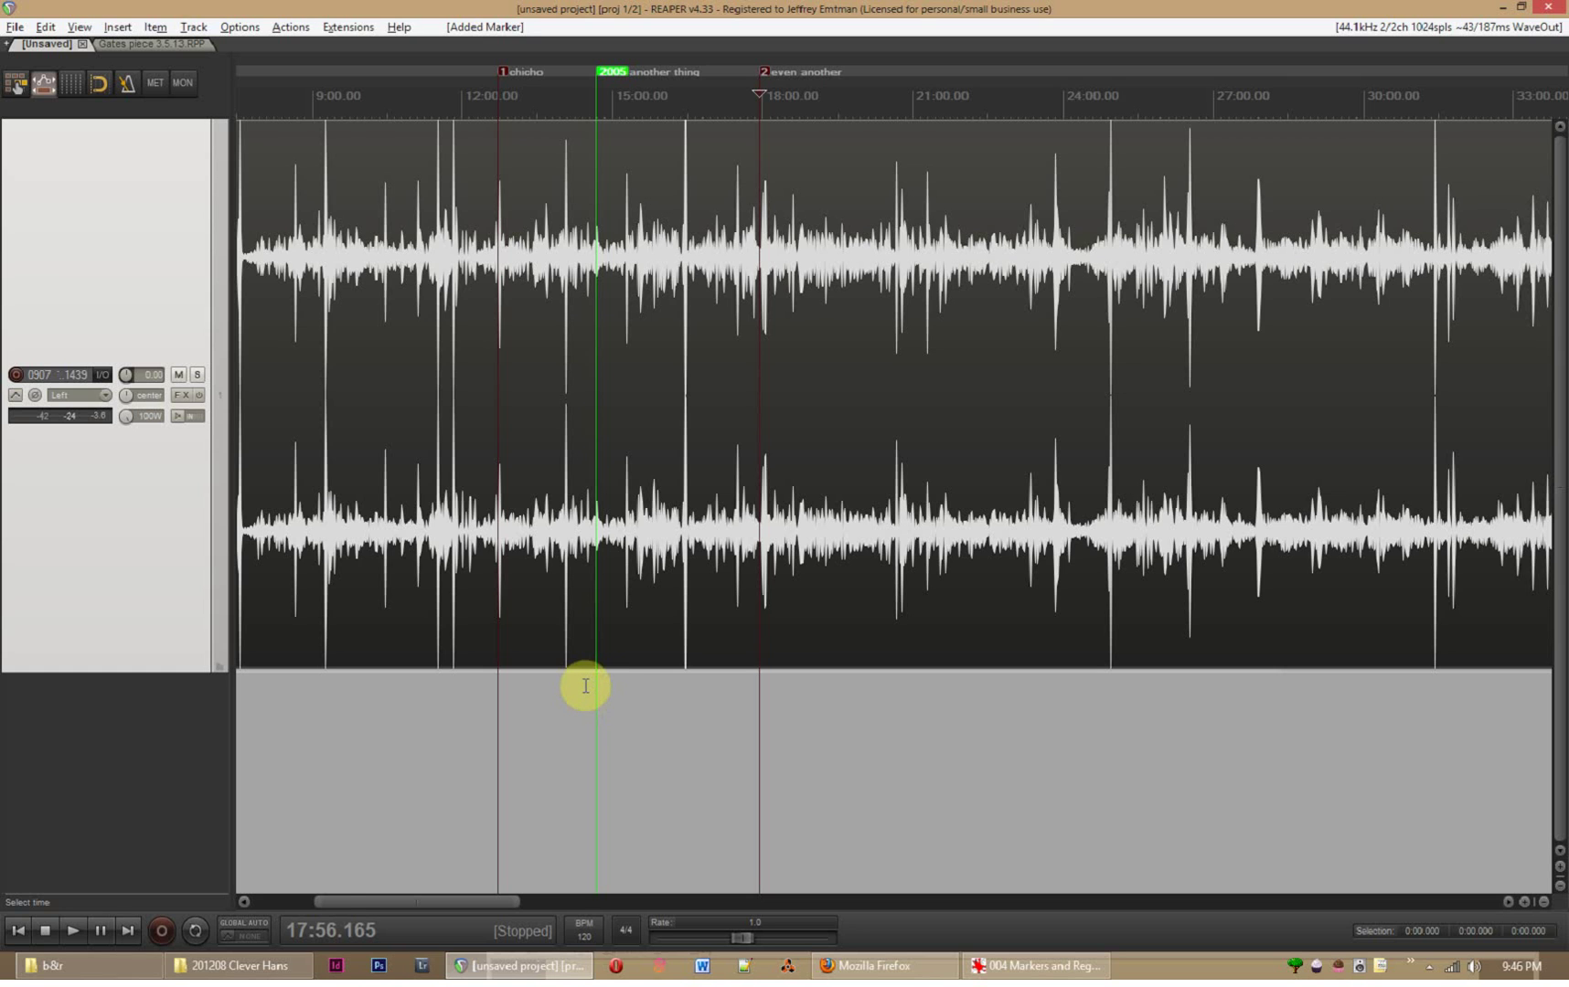
pyautogui.scroll(3, 586, 697)
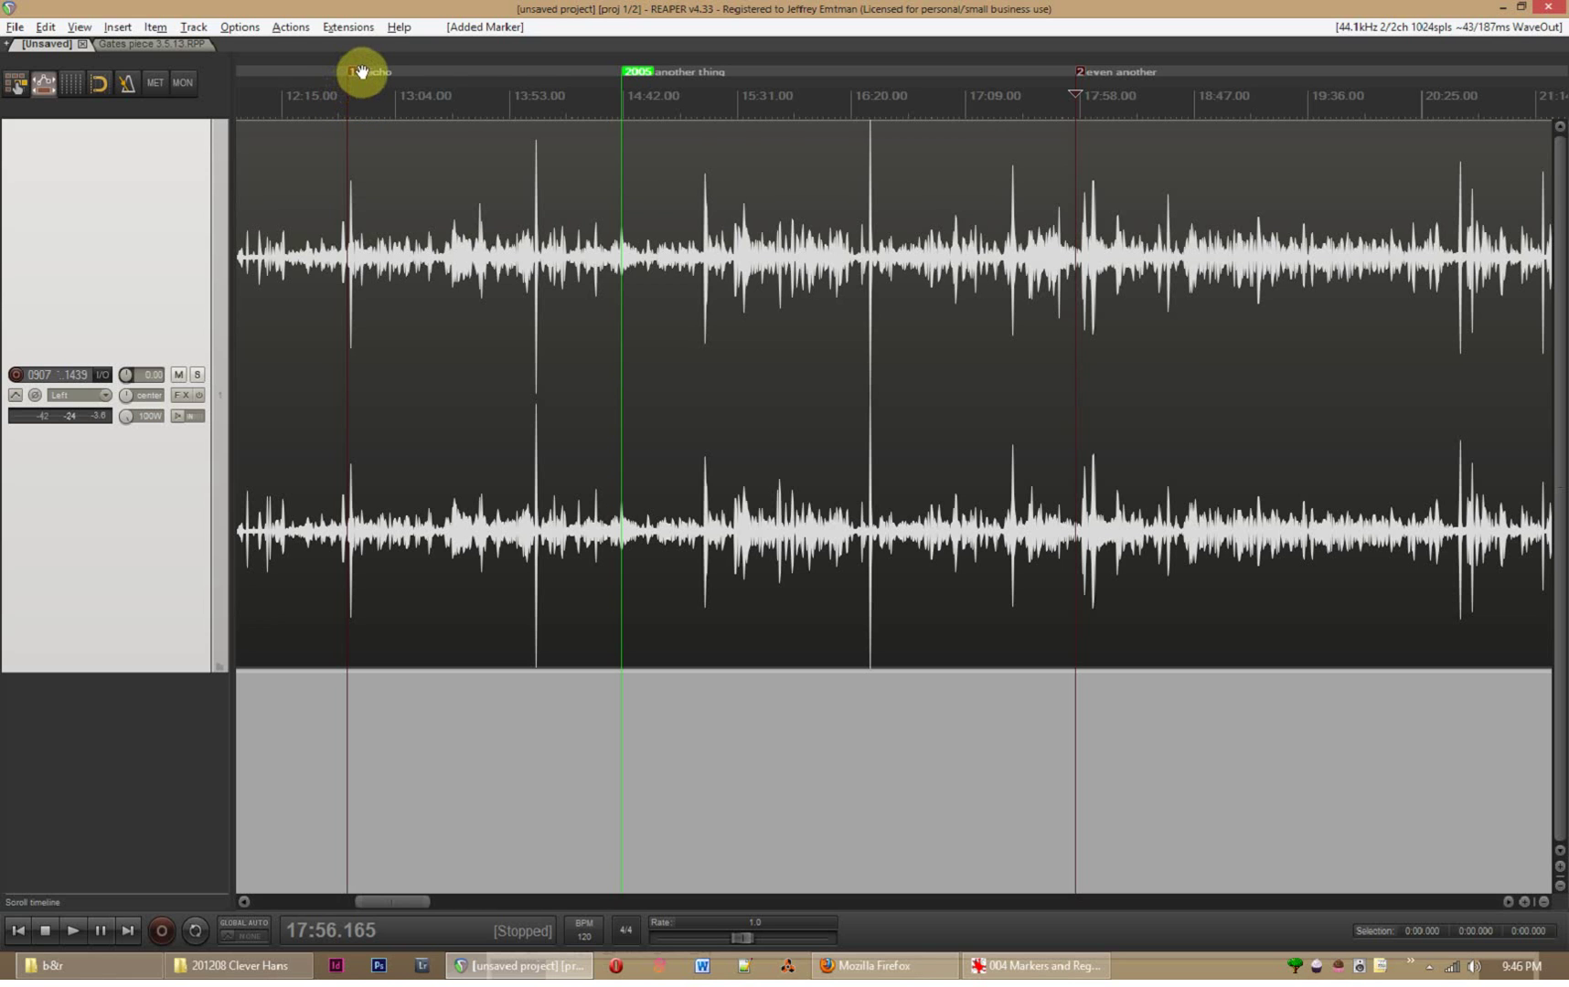
pyautogui.scroll(-3, 516, 375)
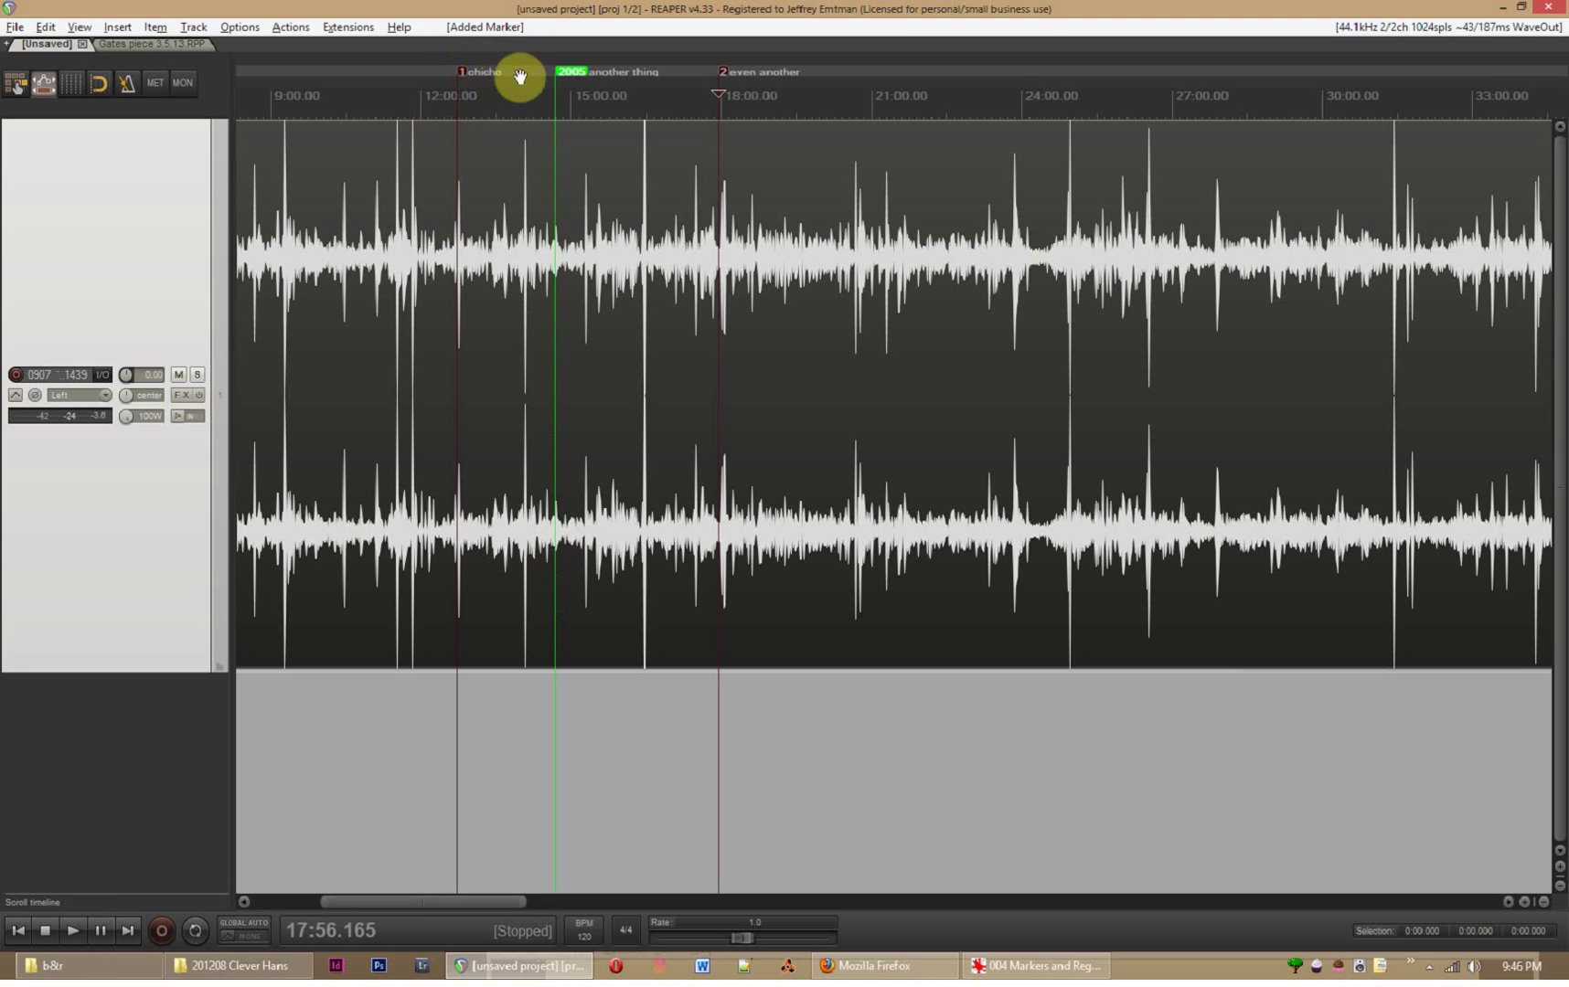
pyautogui.scroll(-3, 496, 744)
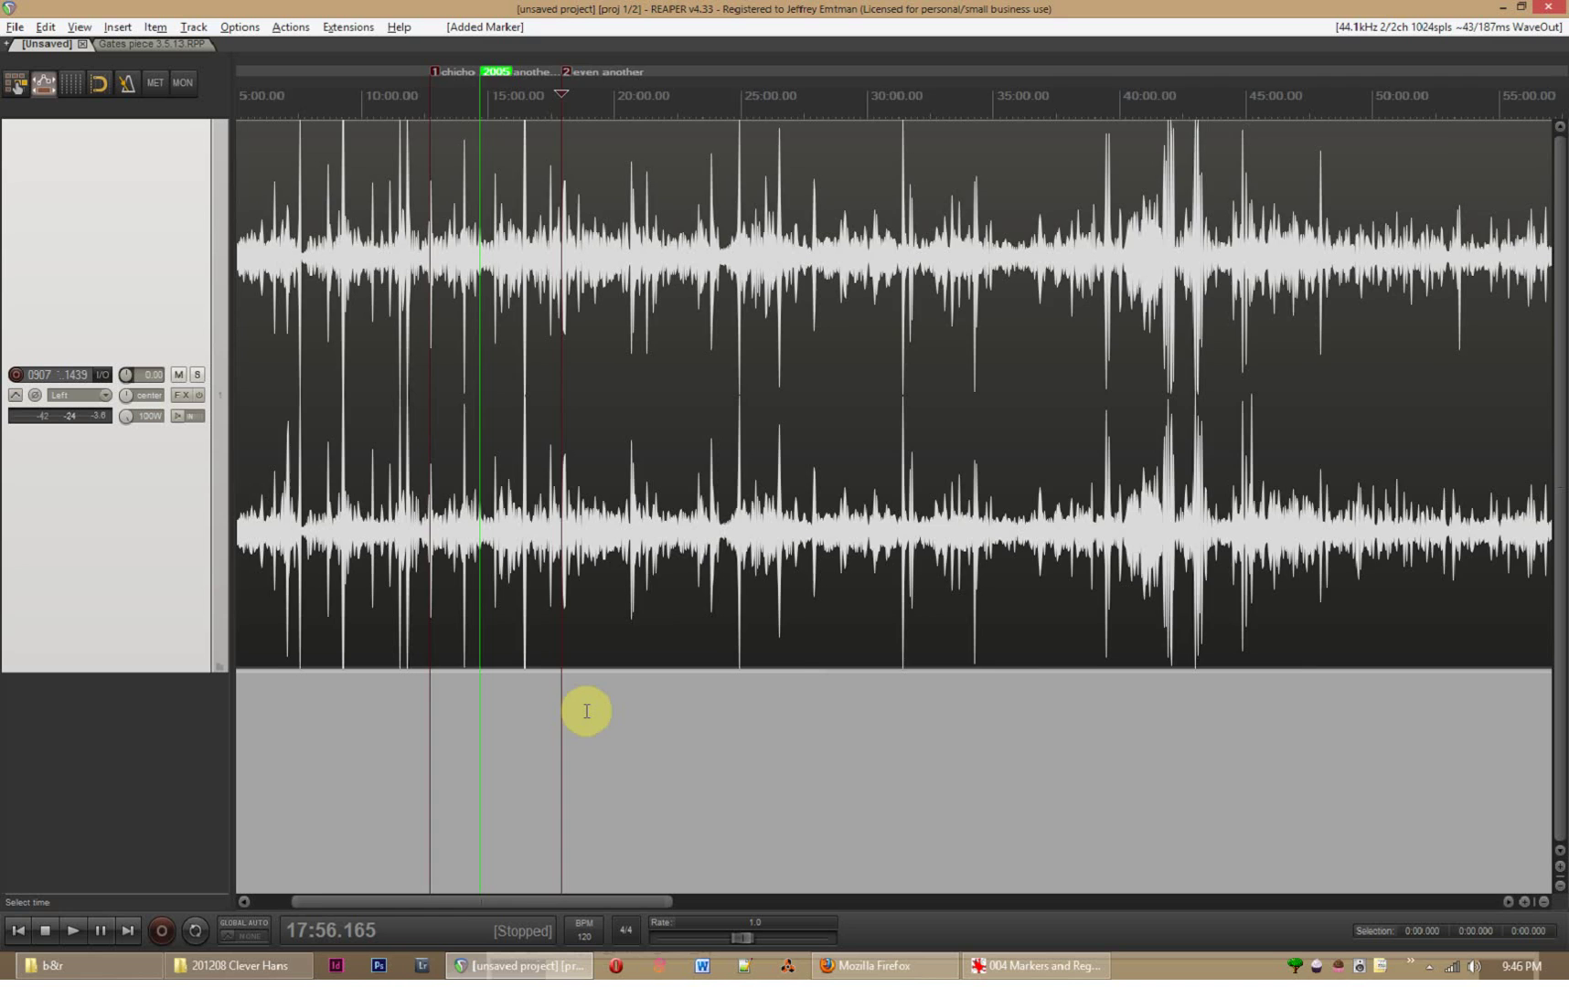
pyautogui.scroll(2, 586, 710)
pyautogui.scroll(2, 653, 706)
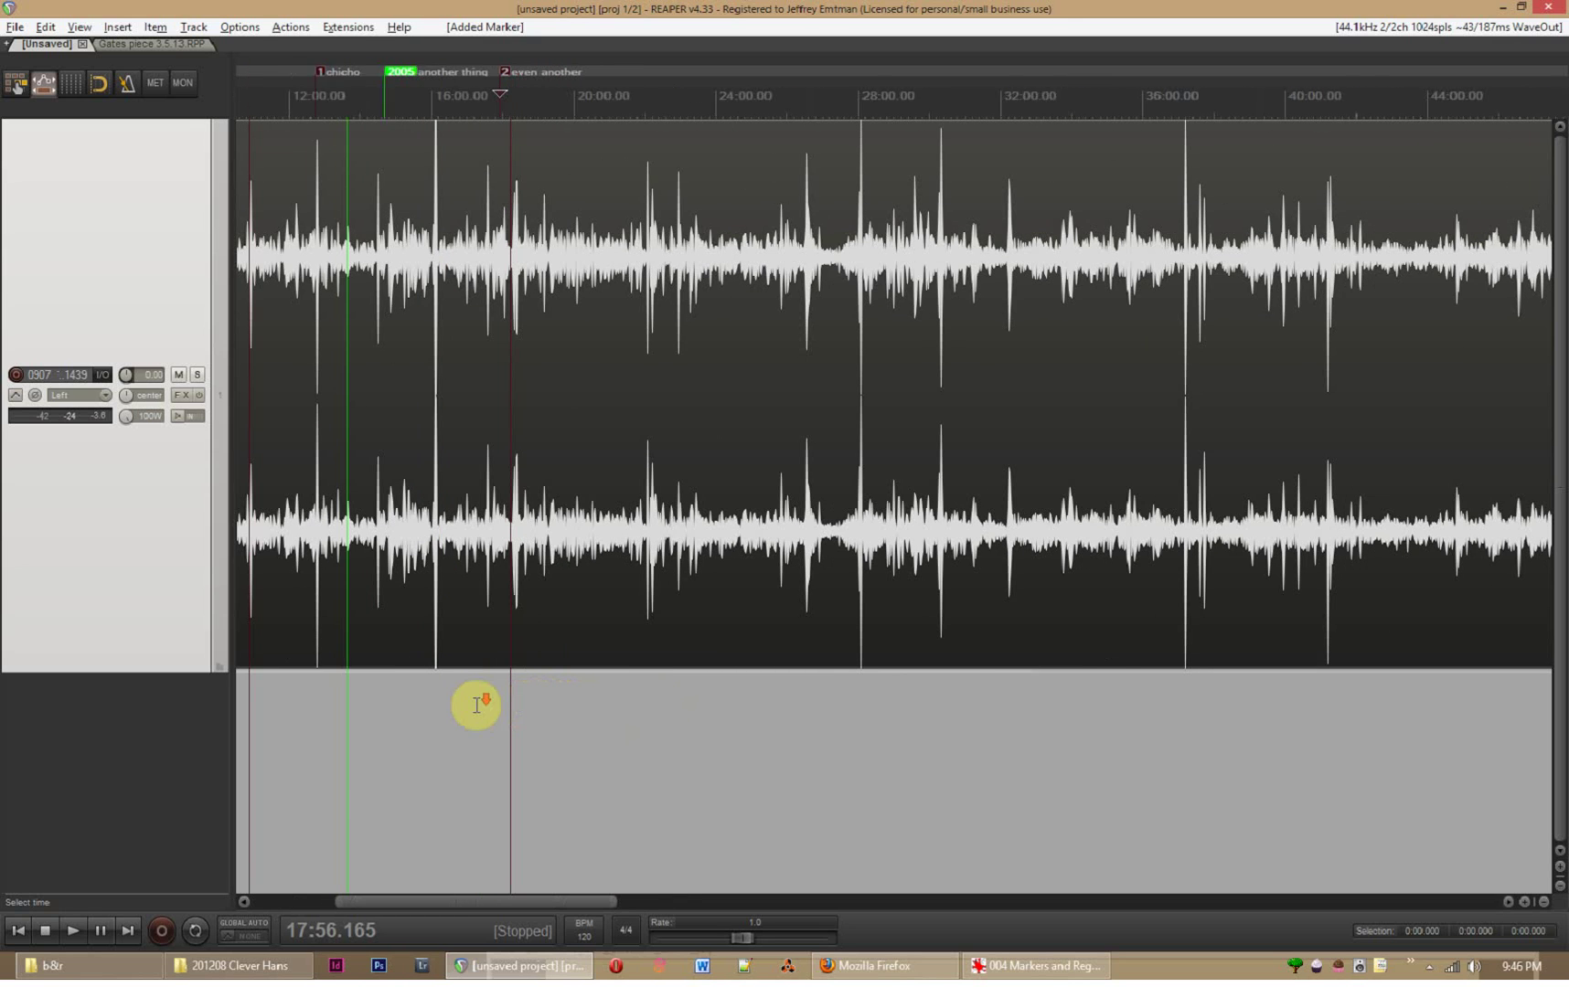
pyautogui.scroll(-3, 473, 704)
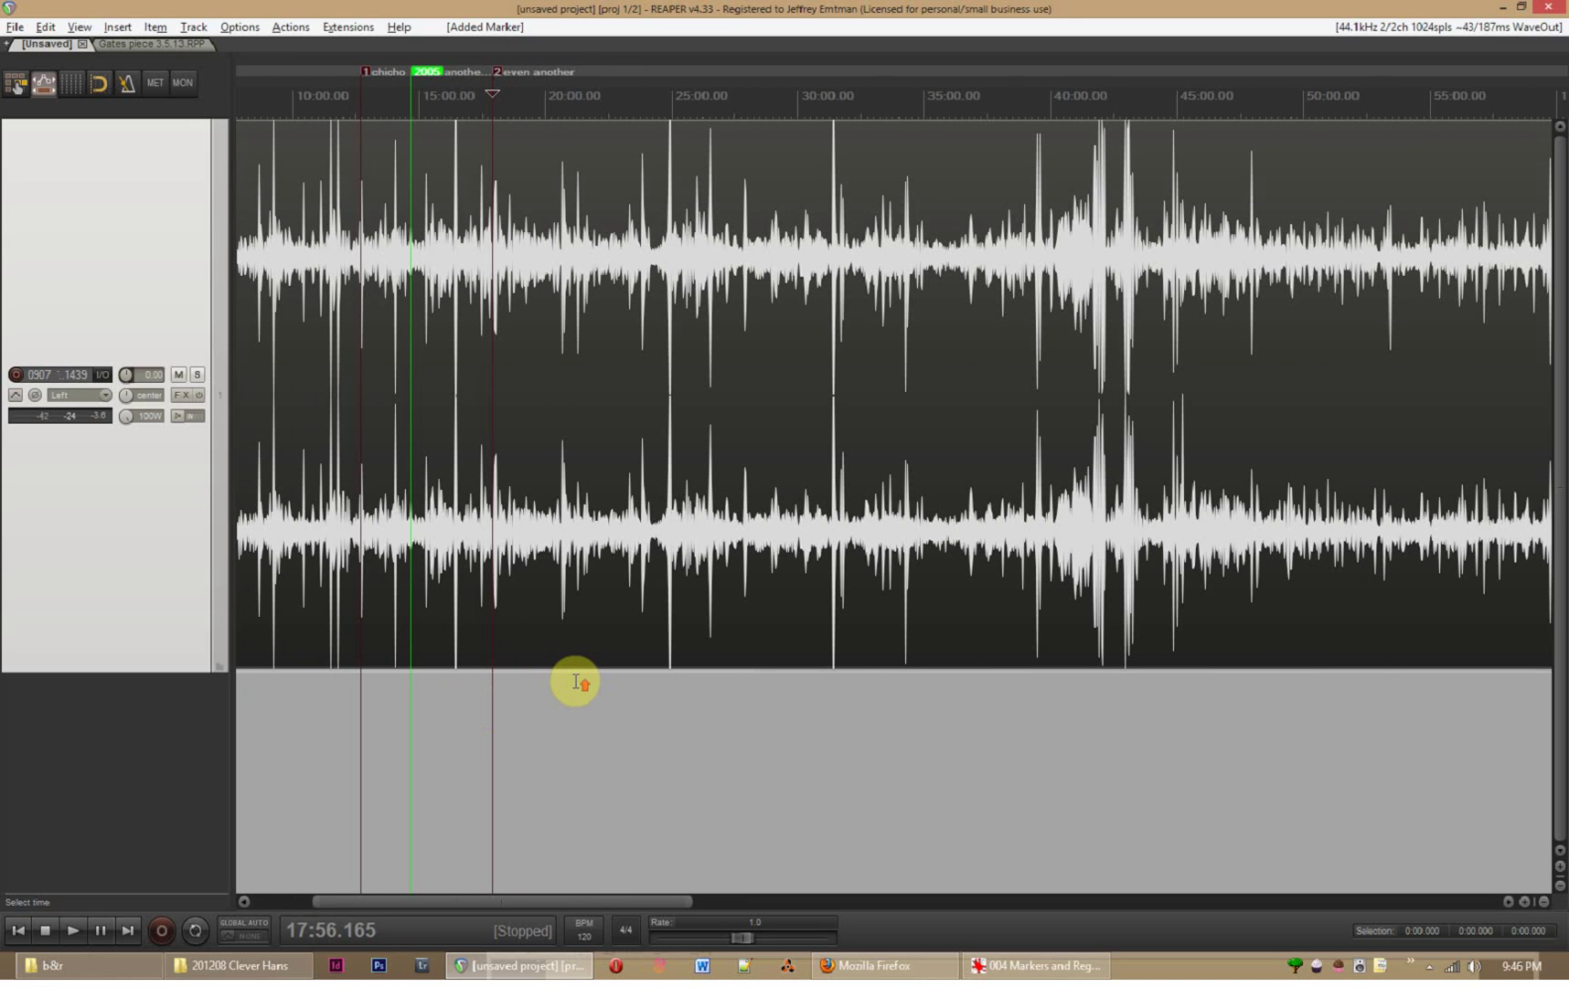
pyautogui.scroll(3, 574, 683)
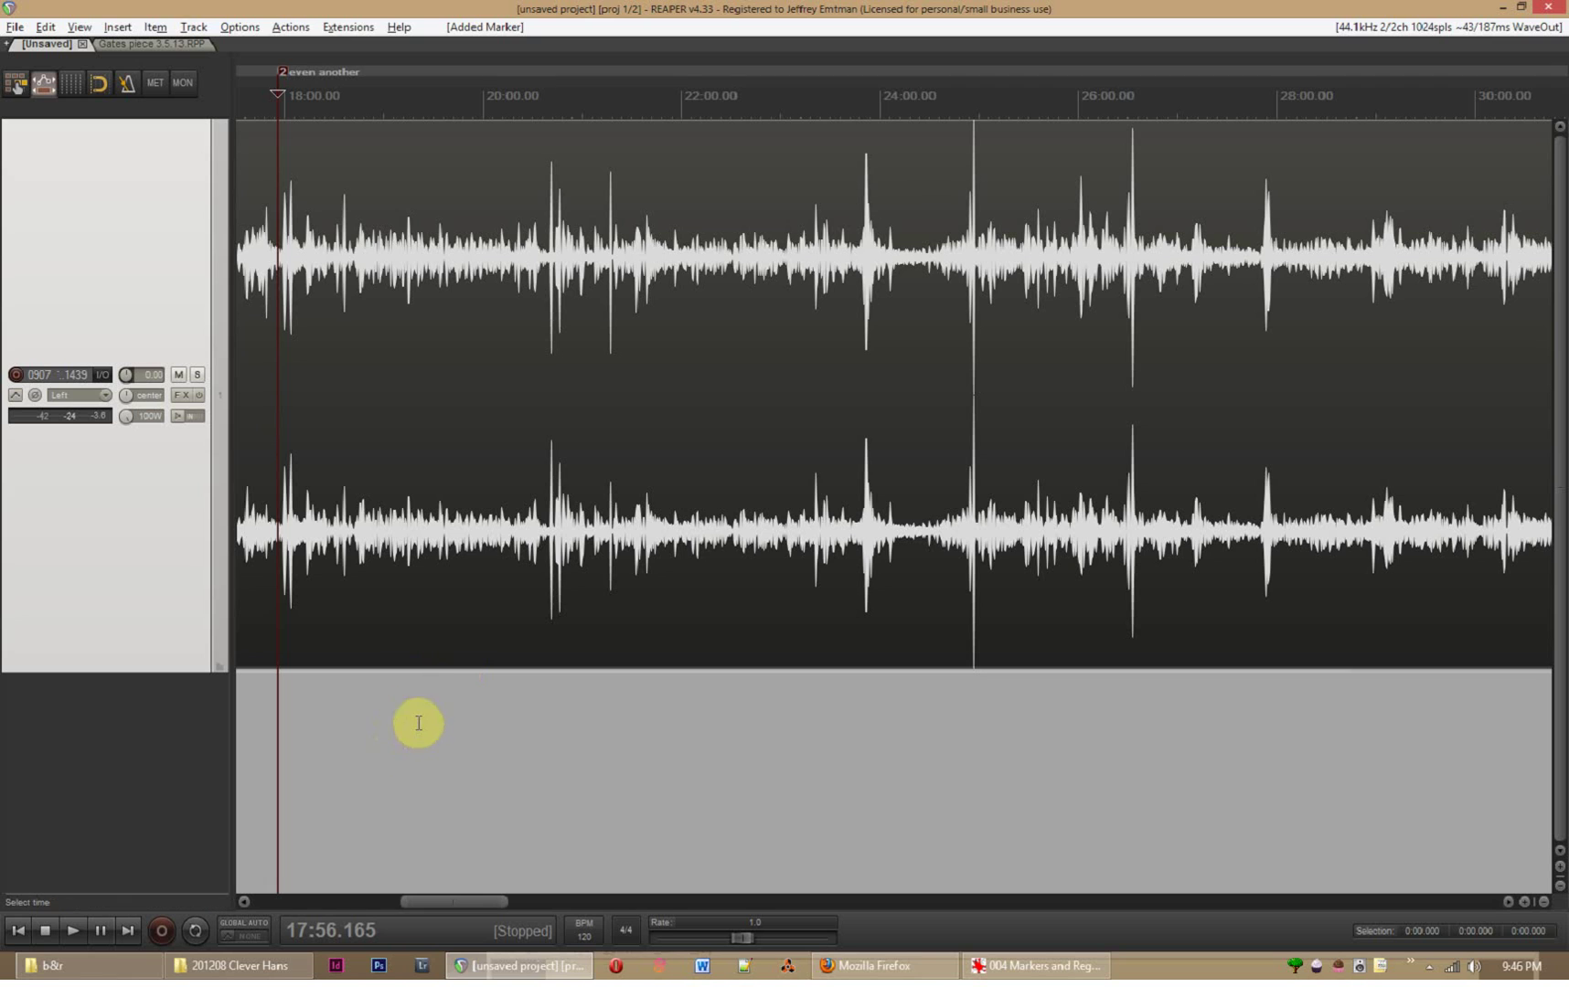
# Play from about 19:50 and raise the track volume to +5.48 dB
pyautogui.click(466, 723)
pyautogui.press('space')
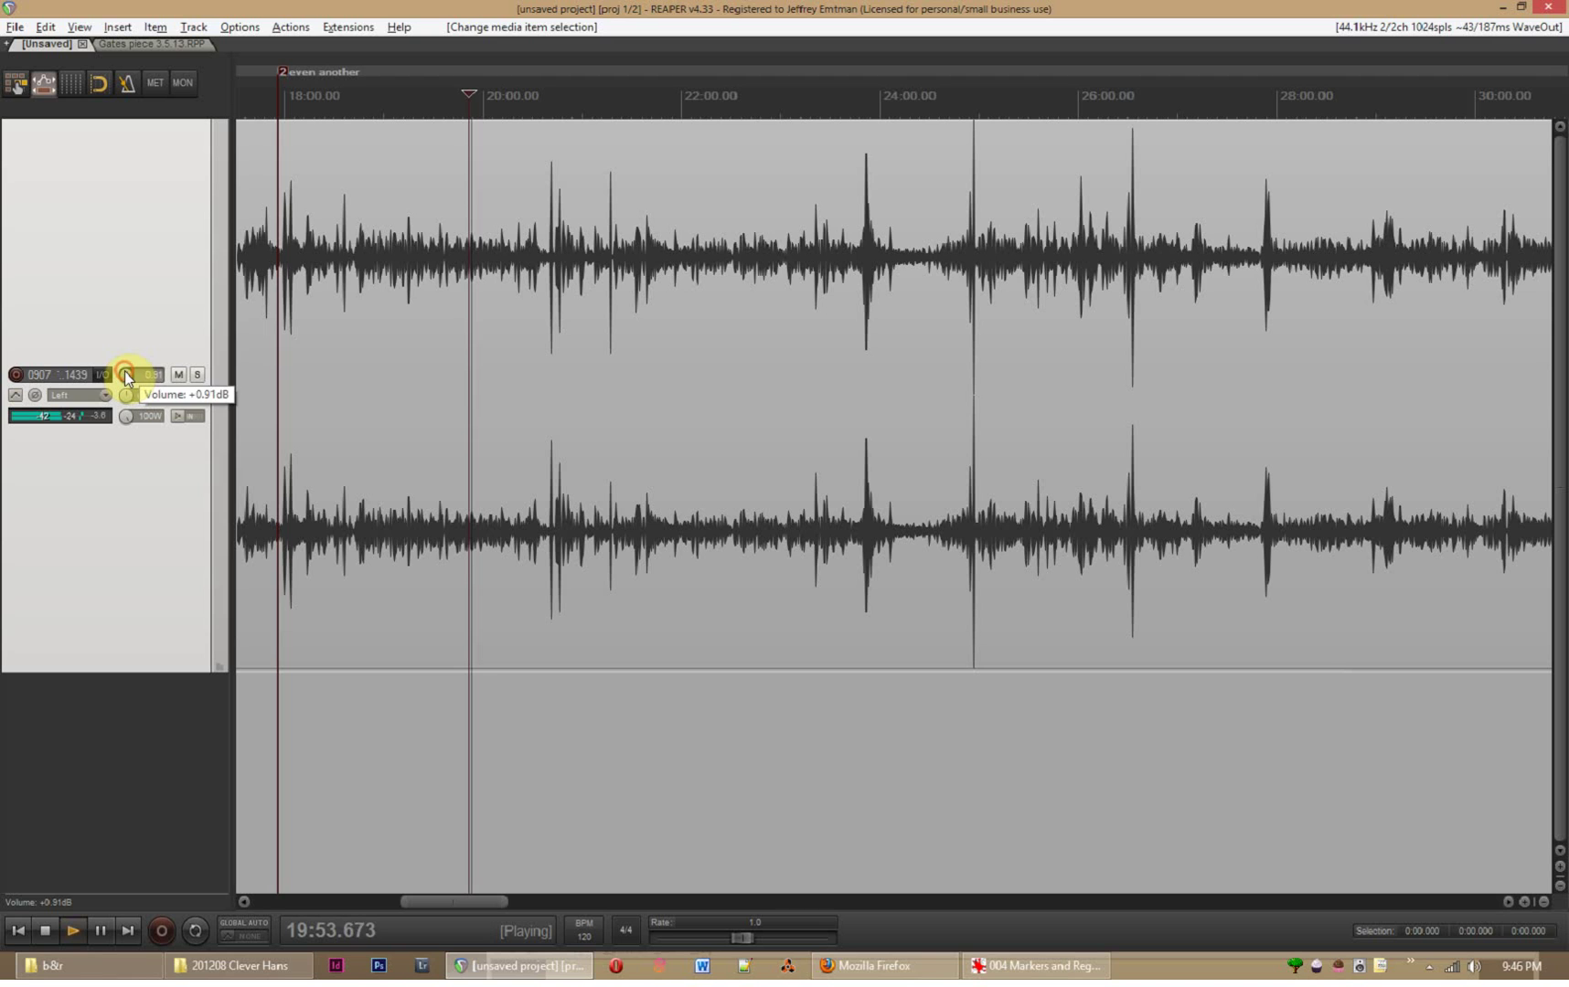
pyautogui.moveTo(123, 371)
pyautogui.mouseDown()
pyautogui.moveTo(124, 356)
pyautogui.moveTo(125, 371)
pyautogui.mouseUp()
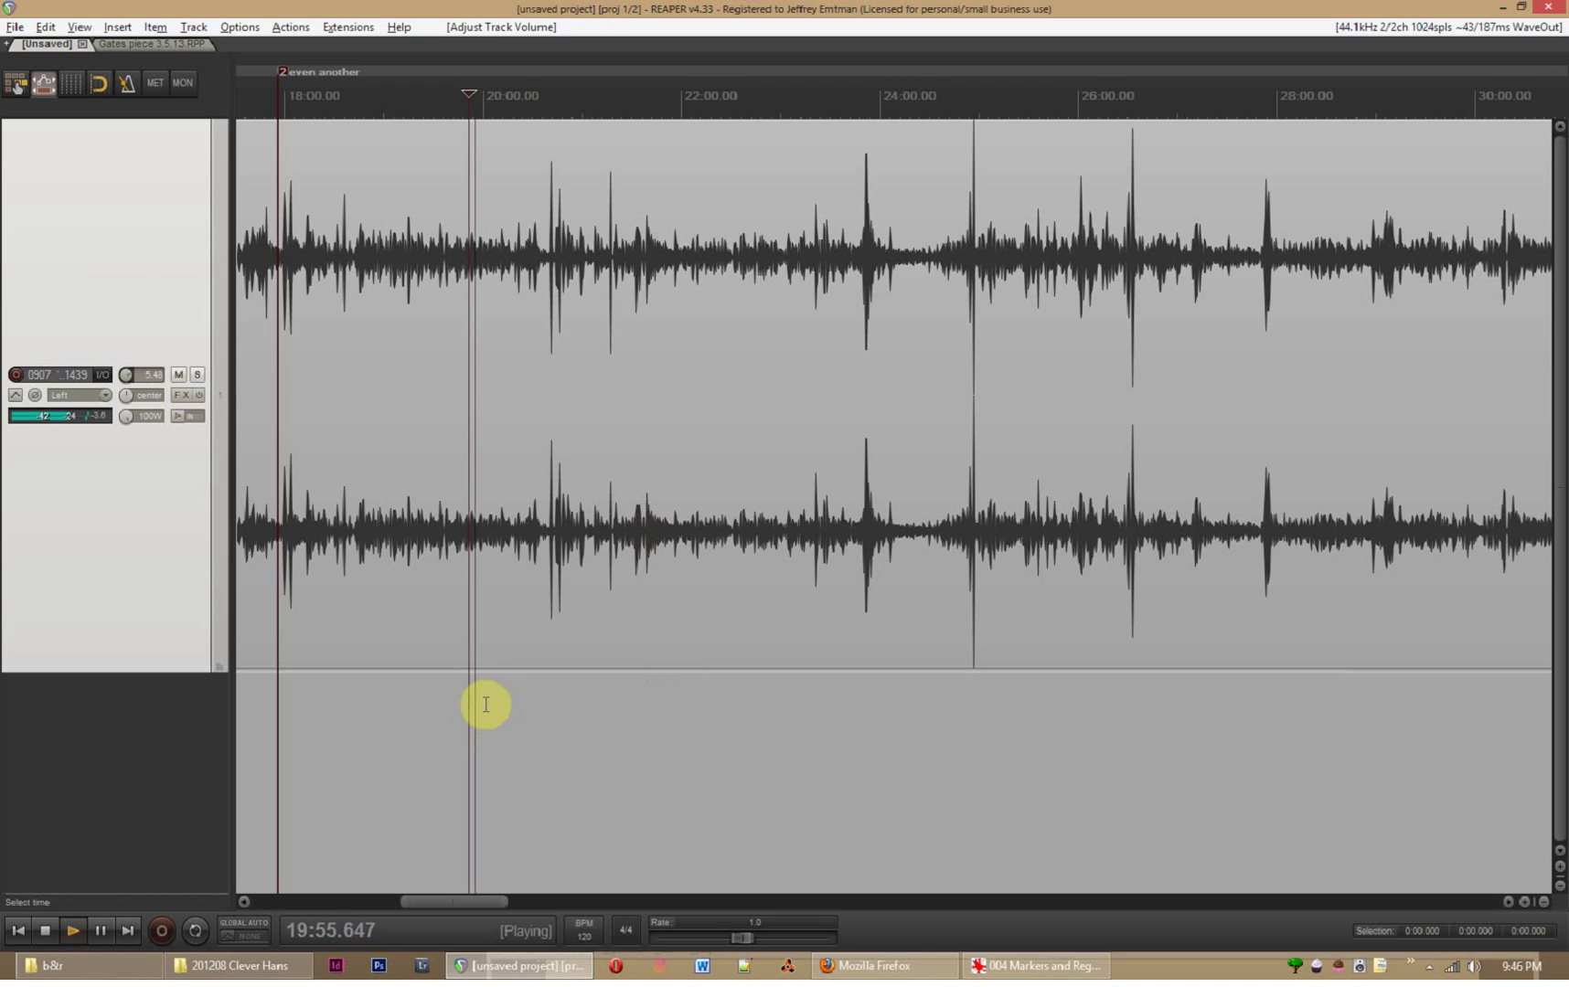
pyautogui.scroll(-6, 492, 690)
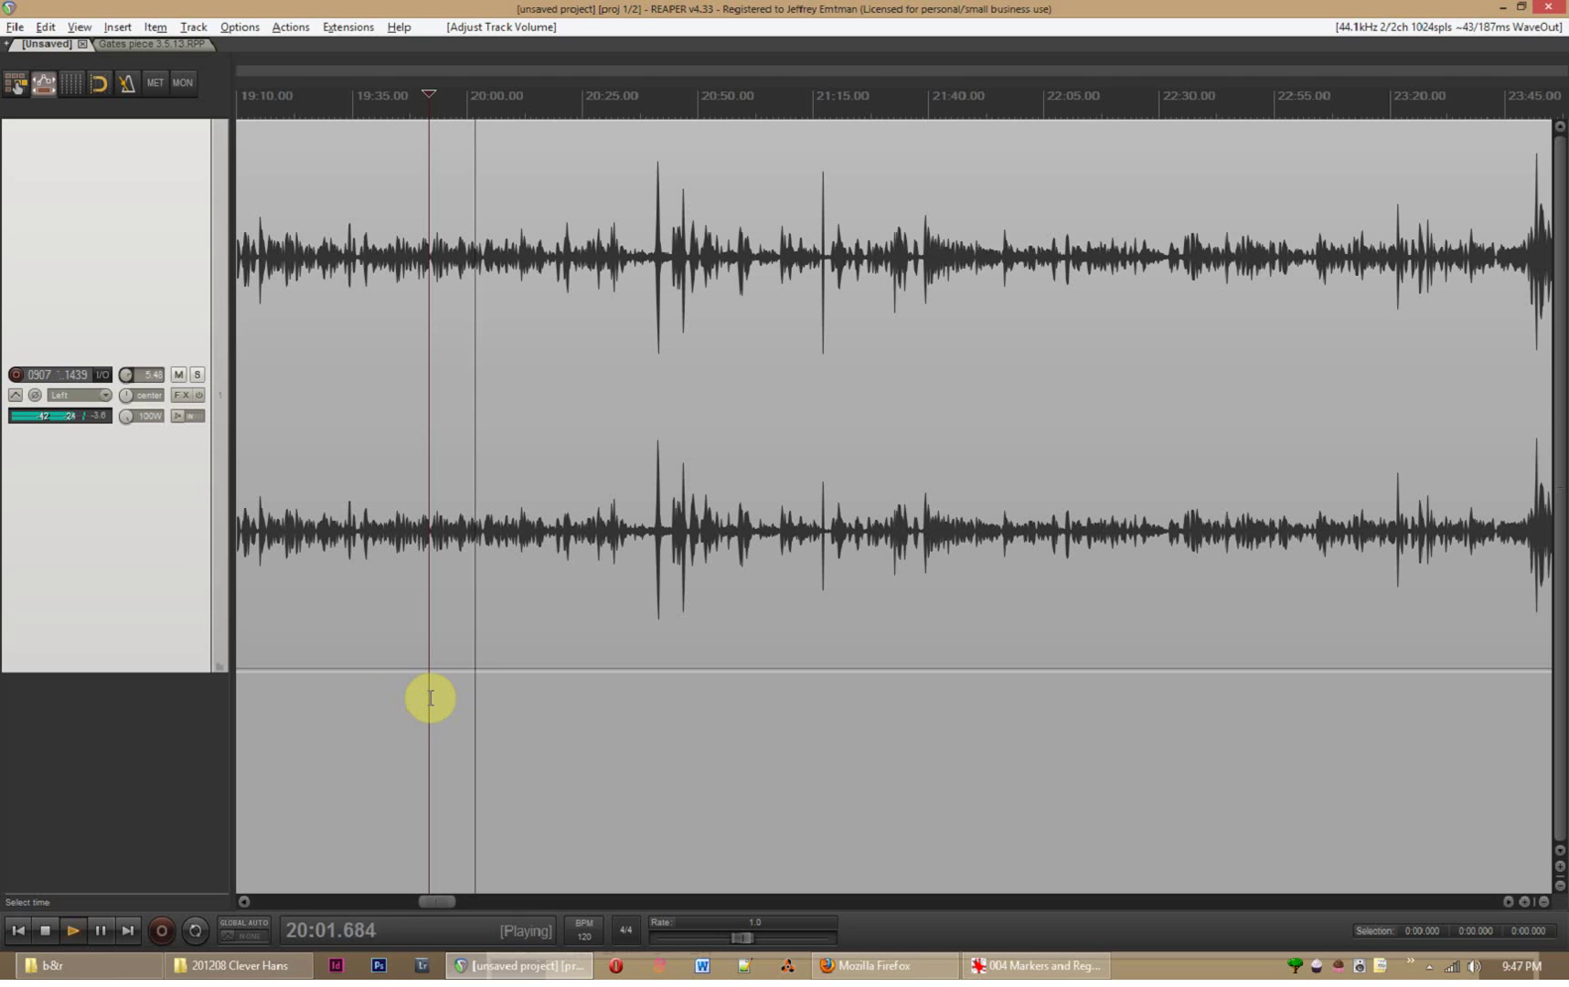
pyautogui.press('space')
# Select 19:50.272 to 20:35.031 and insert a region from that time selection
pyautogui.moveTo(431, 690); pyautogui.dragTo(652, 673)
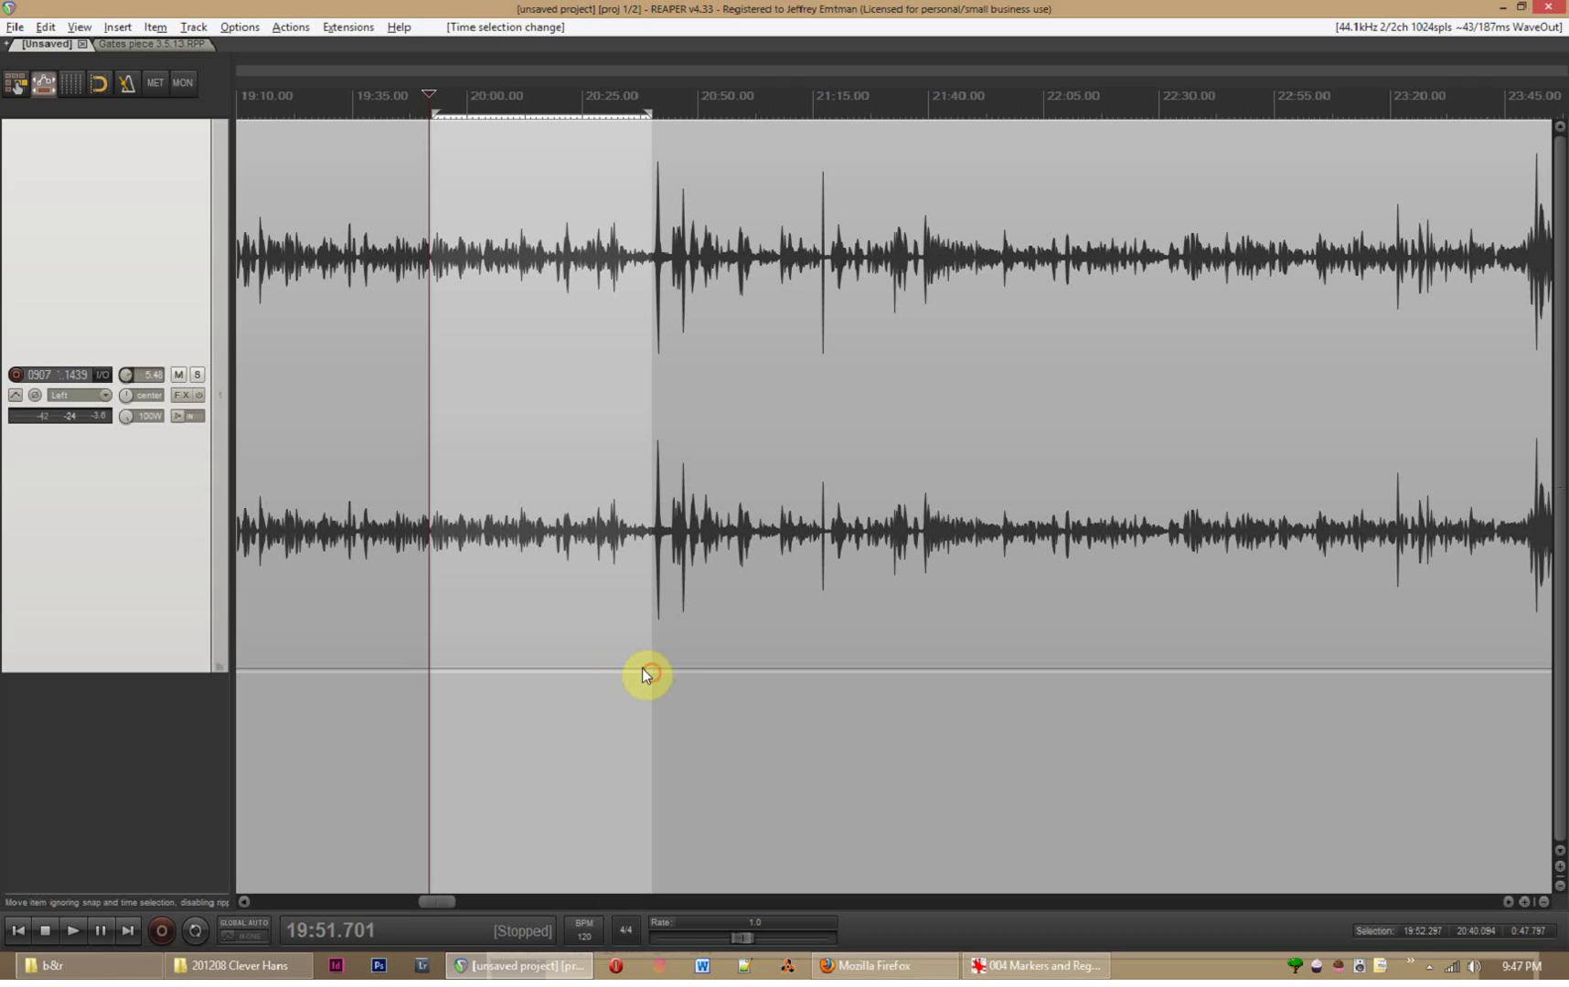
pyautogui.click(114, 28)
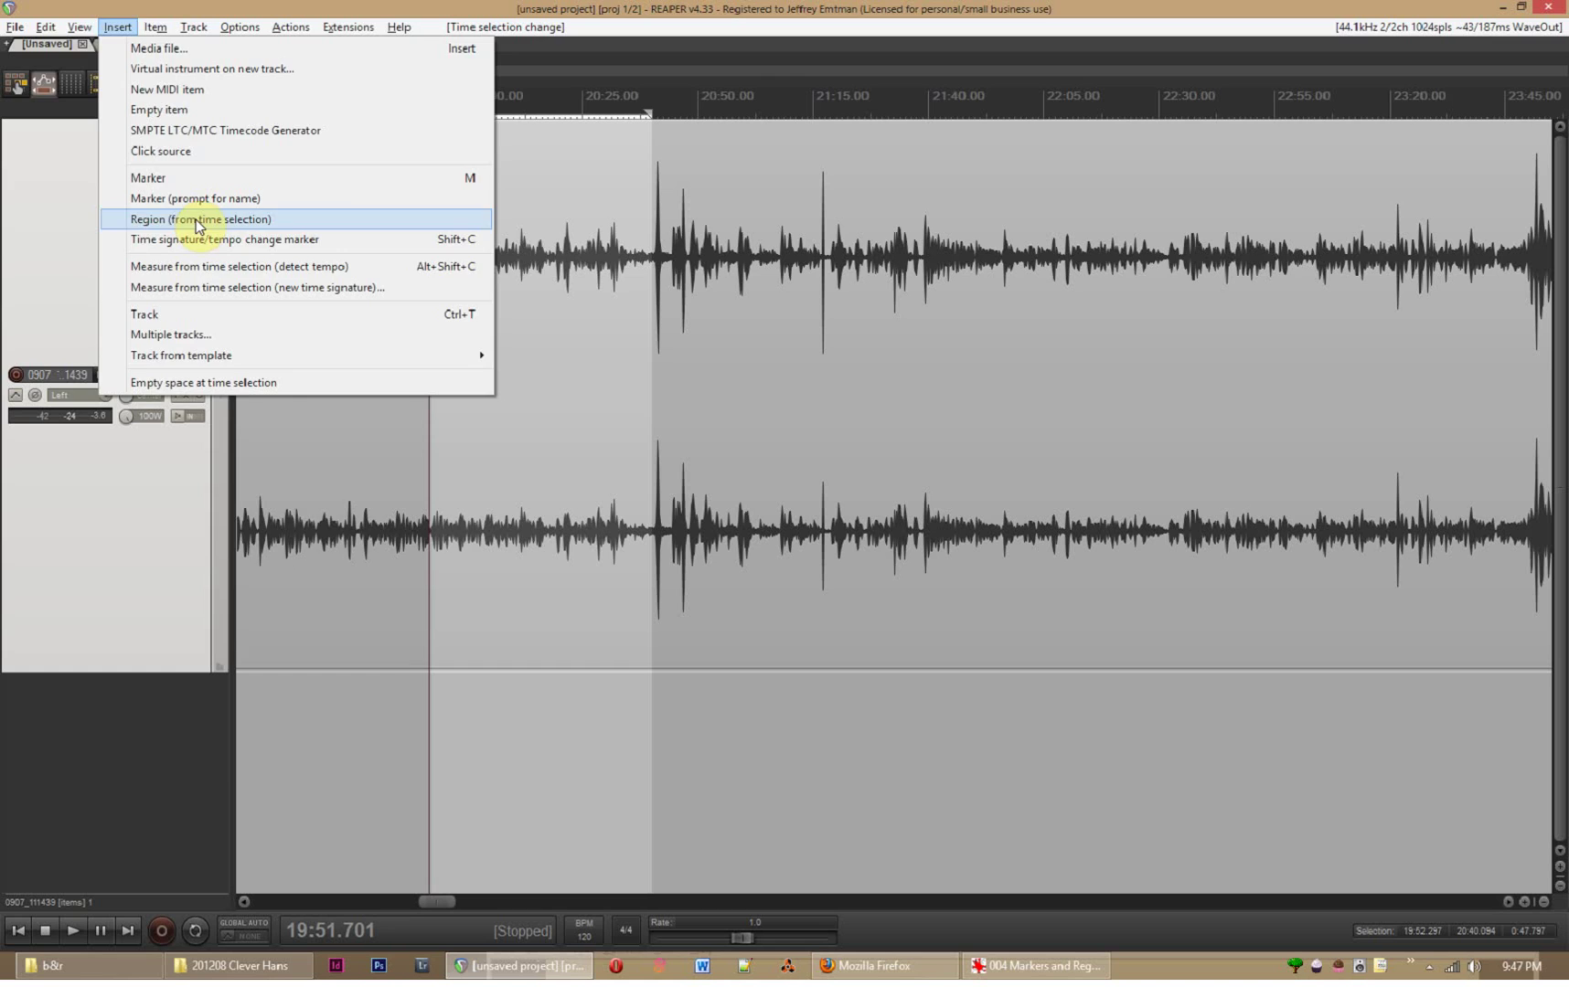
pyautogui.click(117, 27)
pyautogui.click(367, 691)
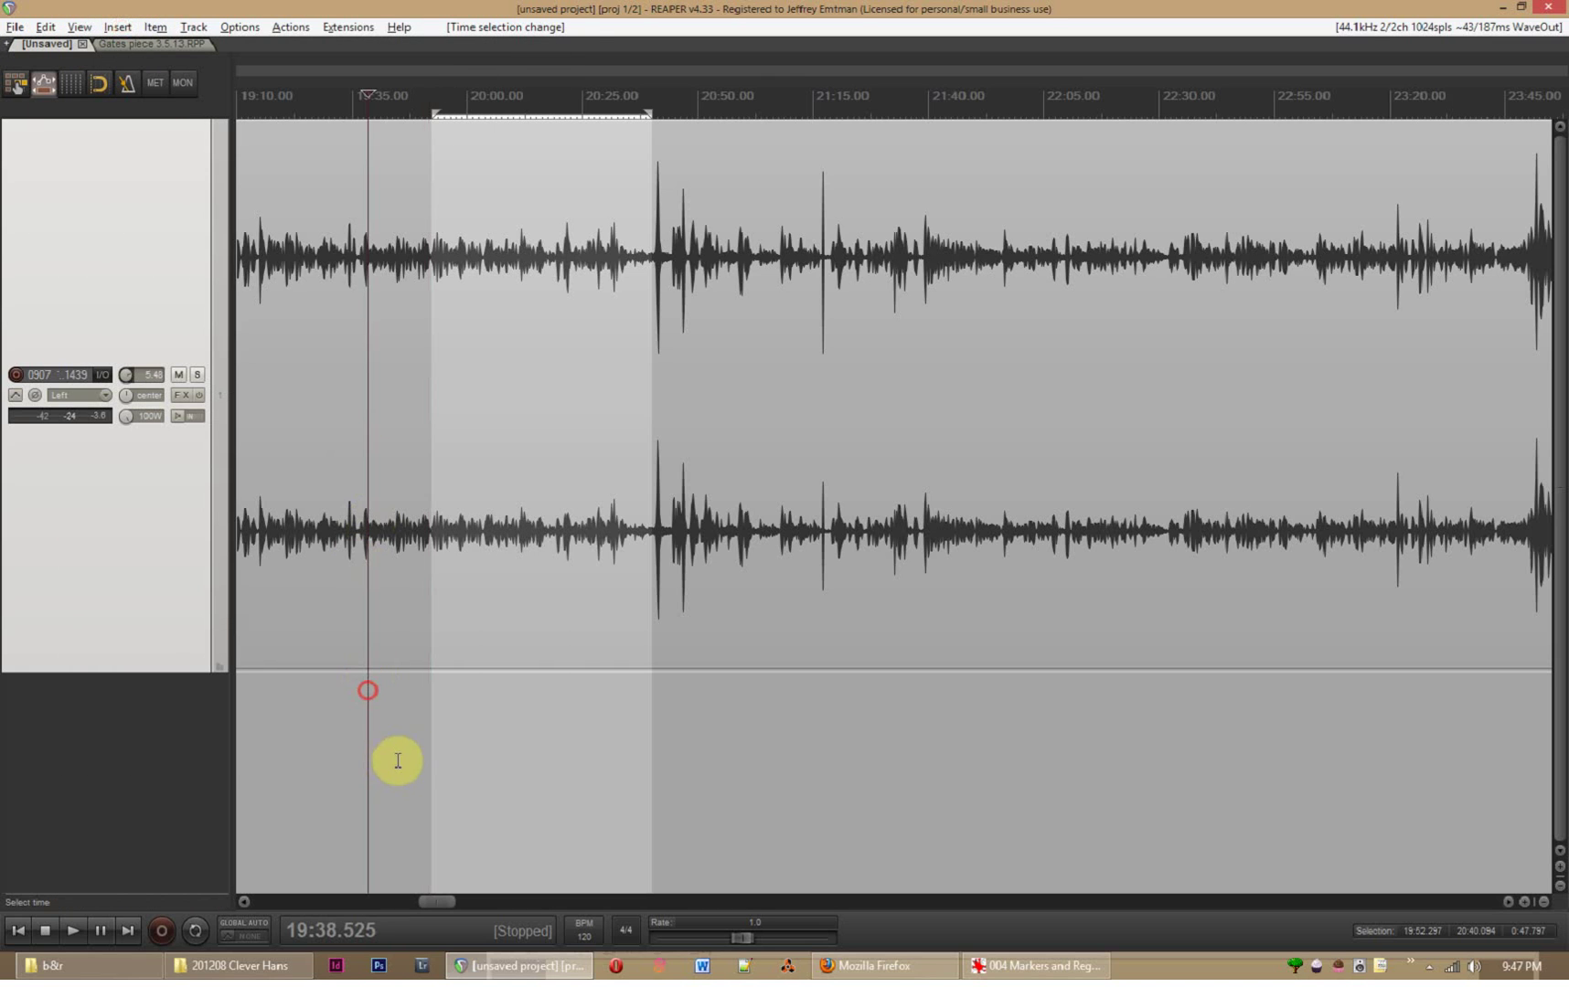
pyautogui.click(411, 739)
pyautogui.click(411, 739)
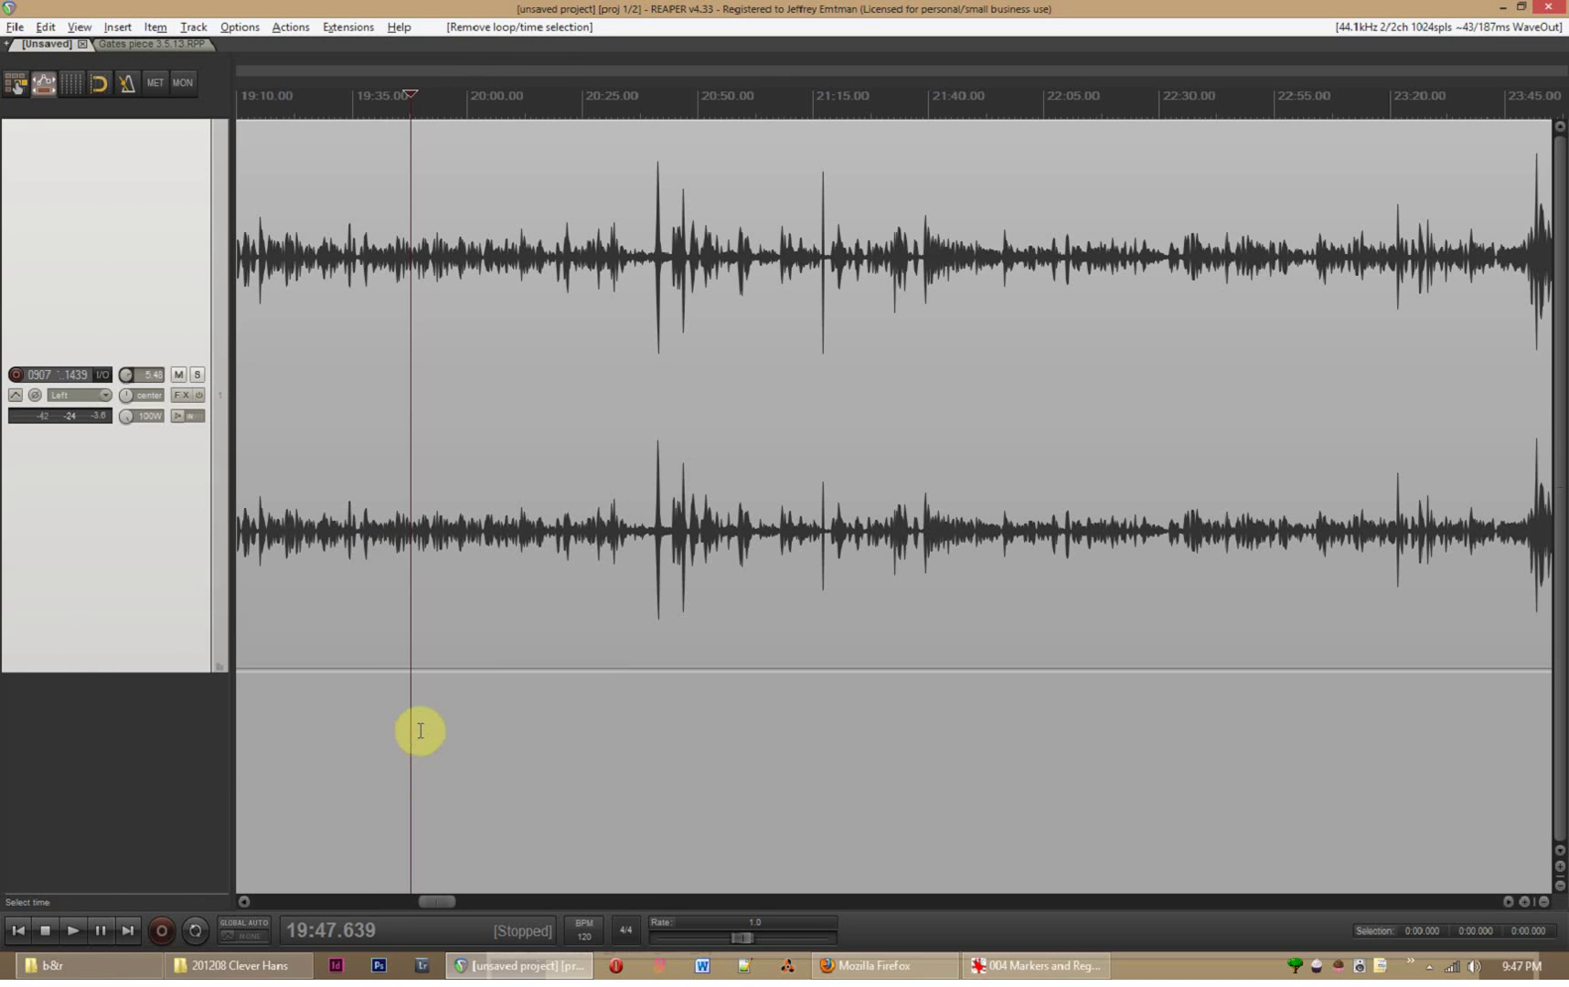
pyautogui.moveTo(425, 723); pyautogui.dragTo(629, 697)
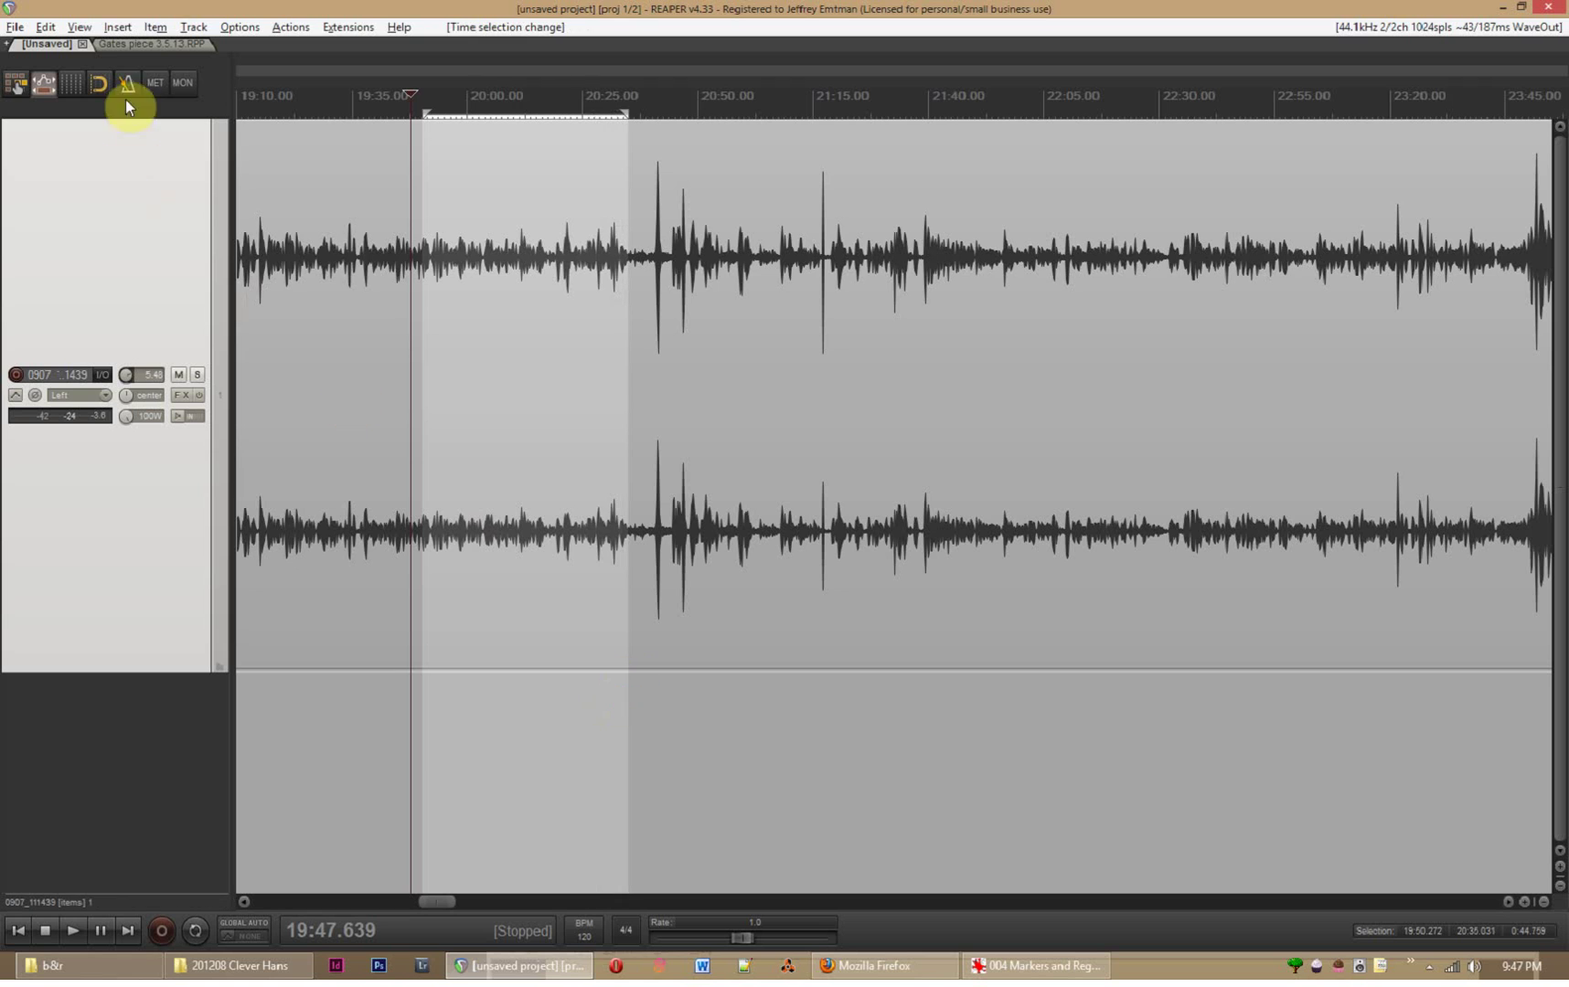
pyautogui.click(120, 26)
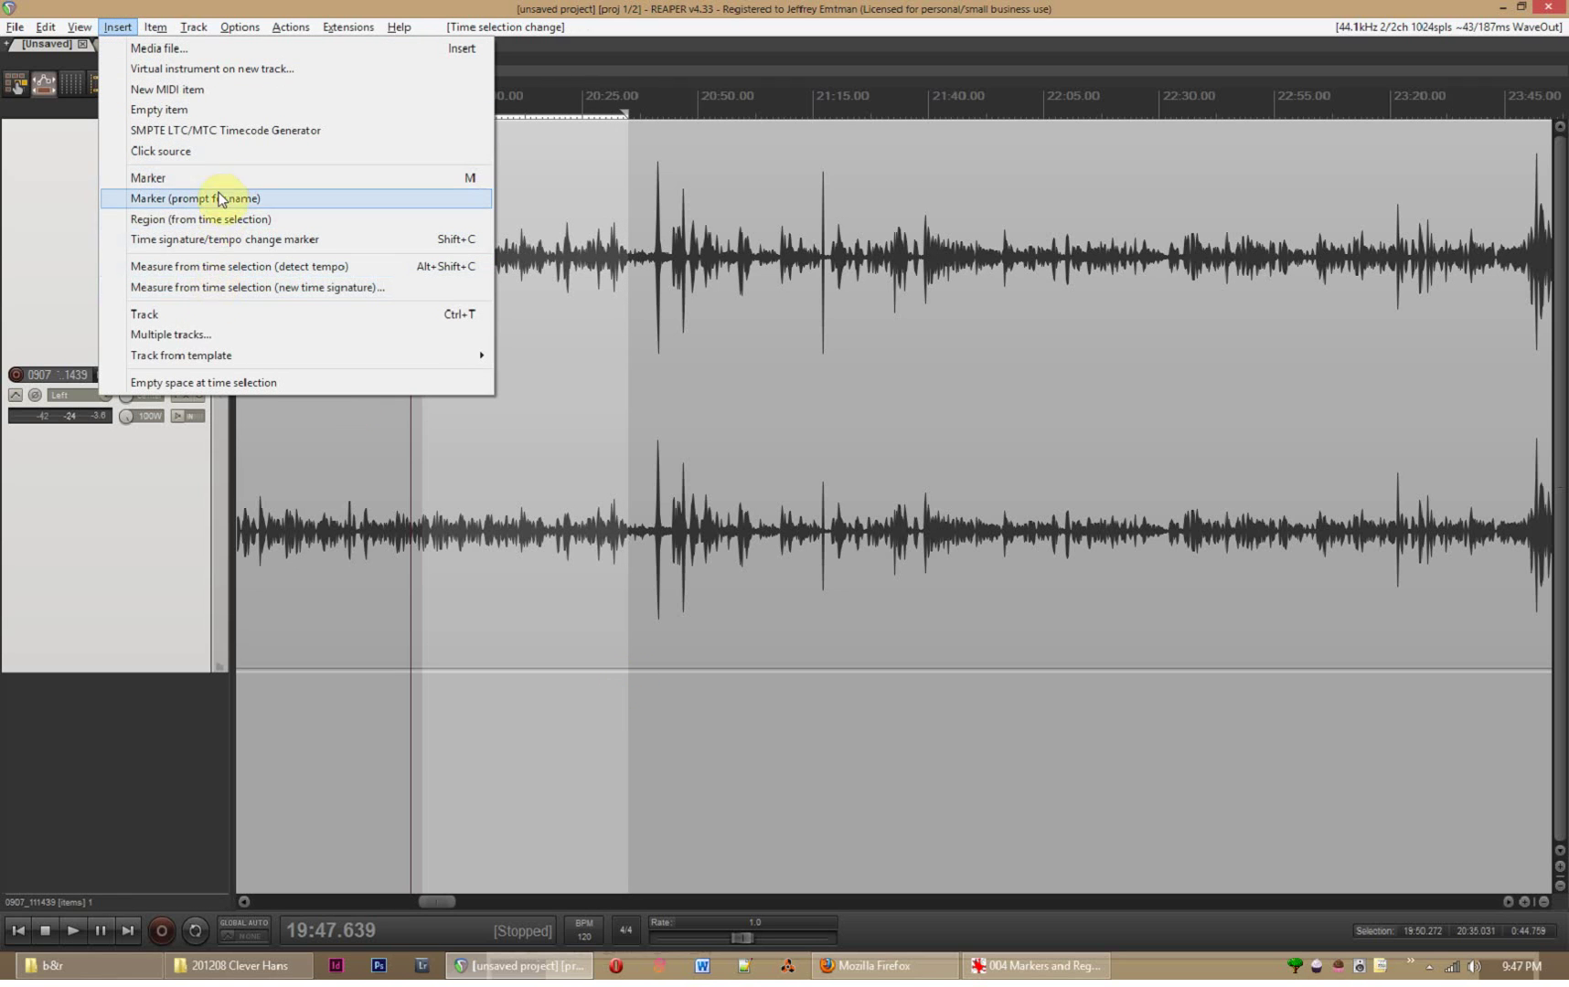
pyautogui.click(220, 220)
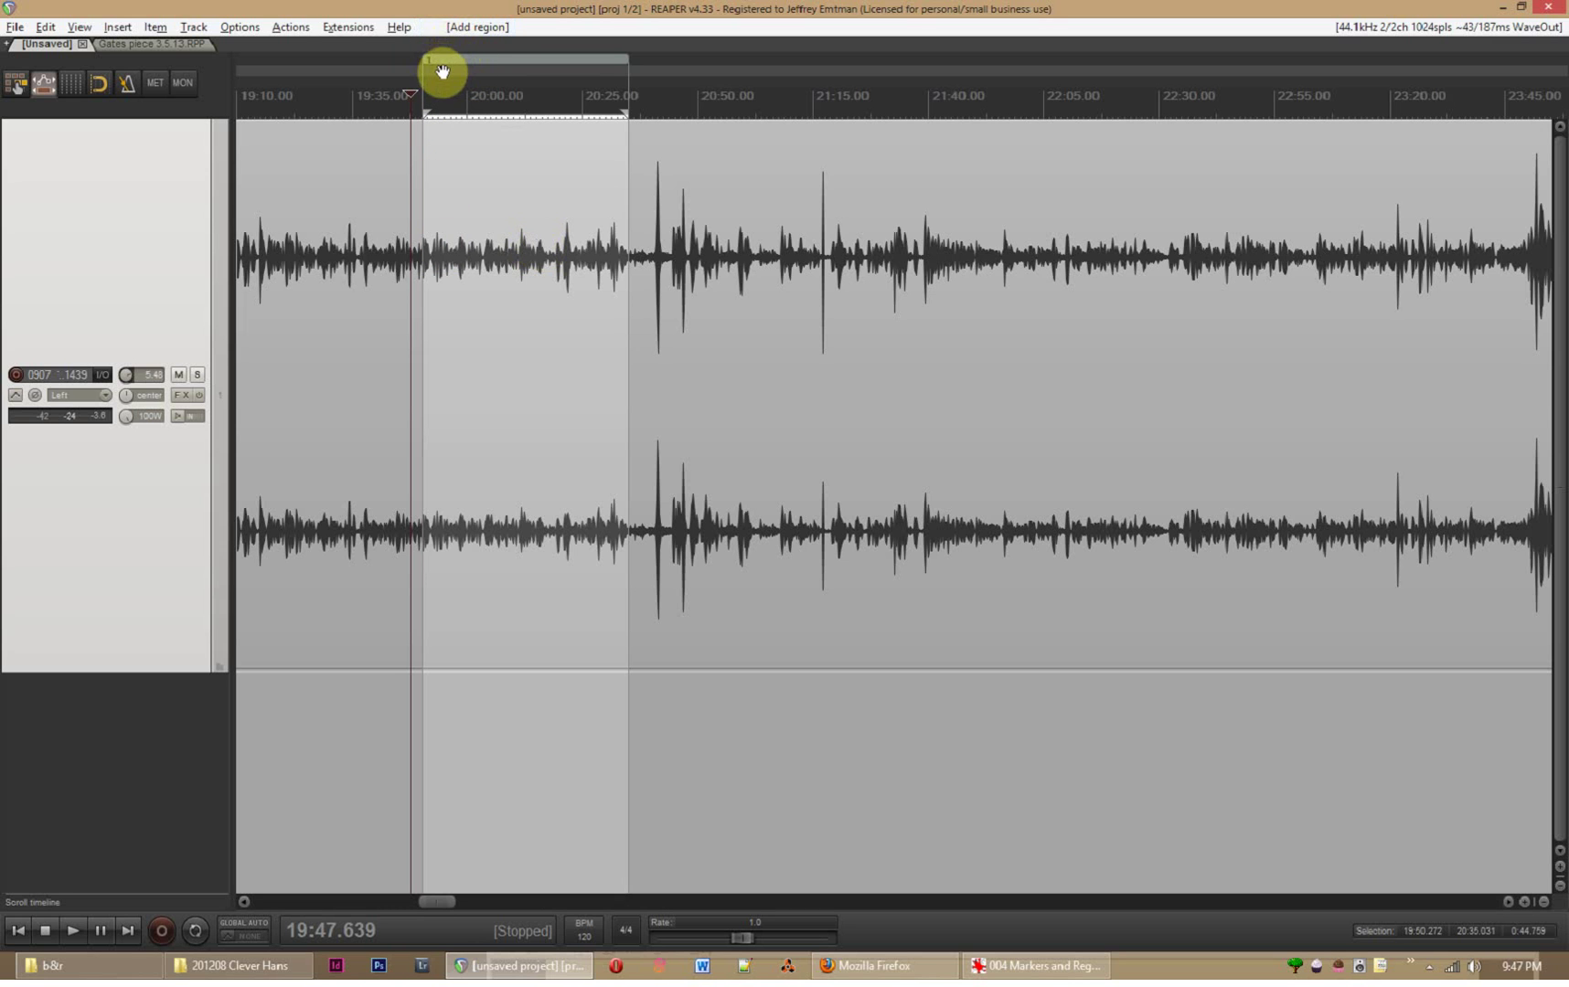
# Open region 1's Edit Region dialog and enter the name horse theft
pyautogui.scroll(-4, 654, 193)
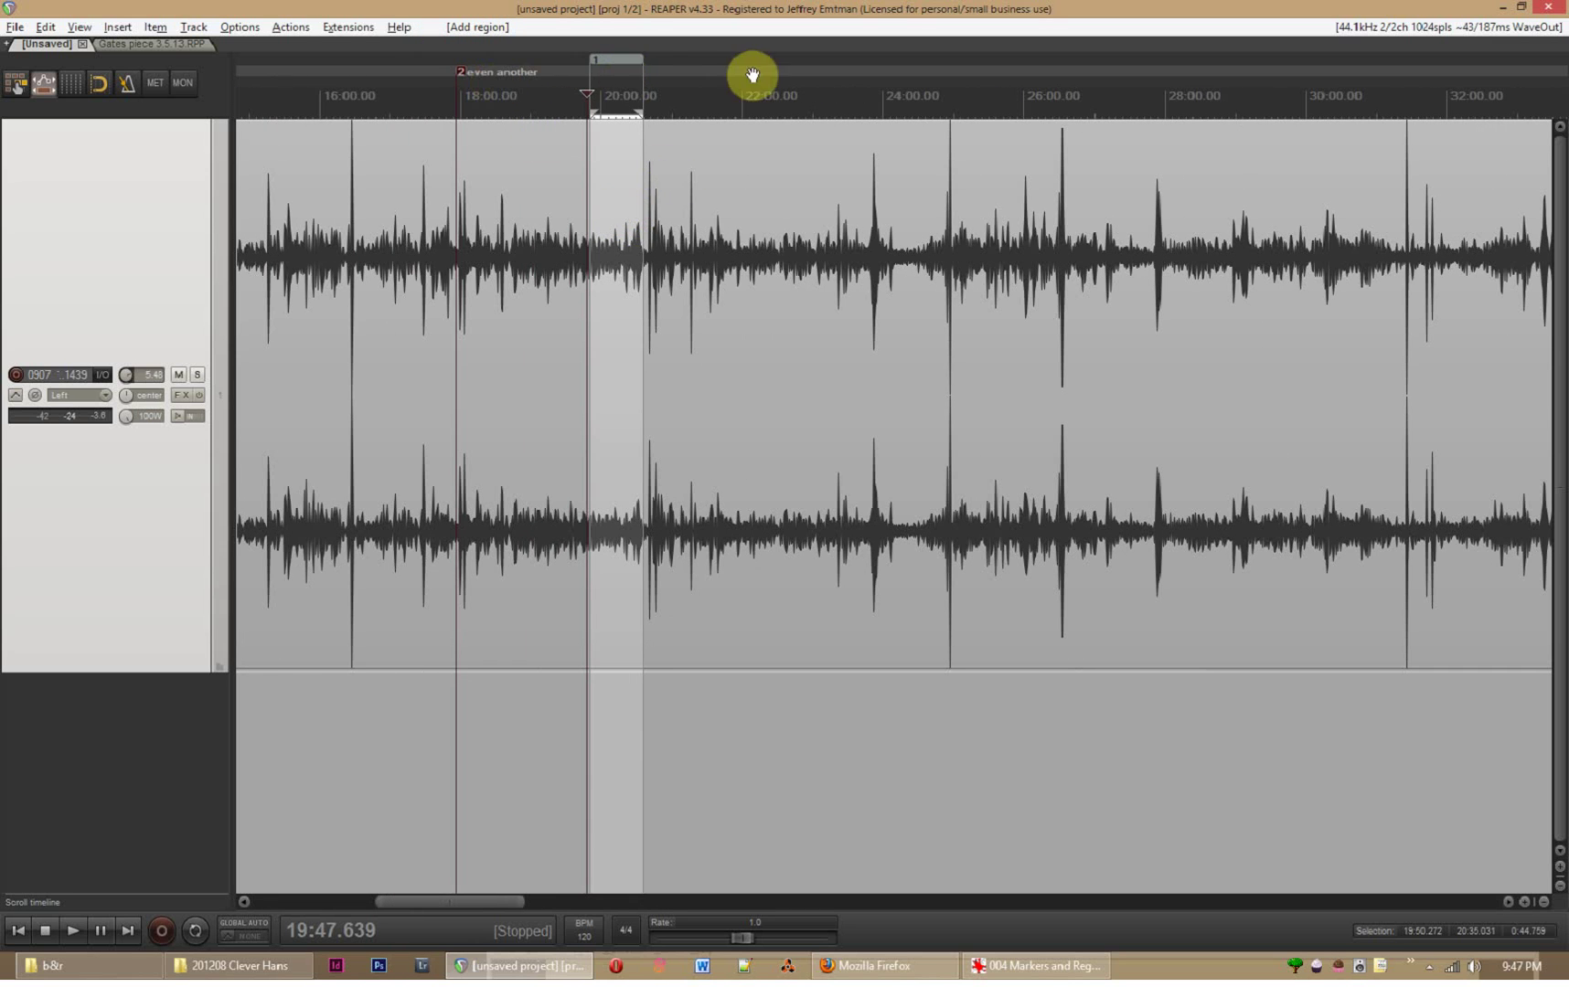
pyautogui.scroll(2, 608, 72)
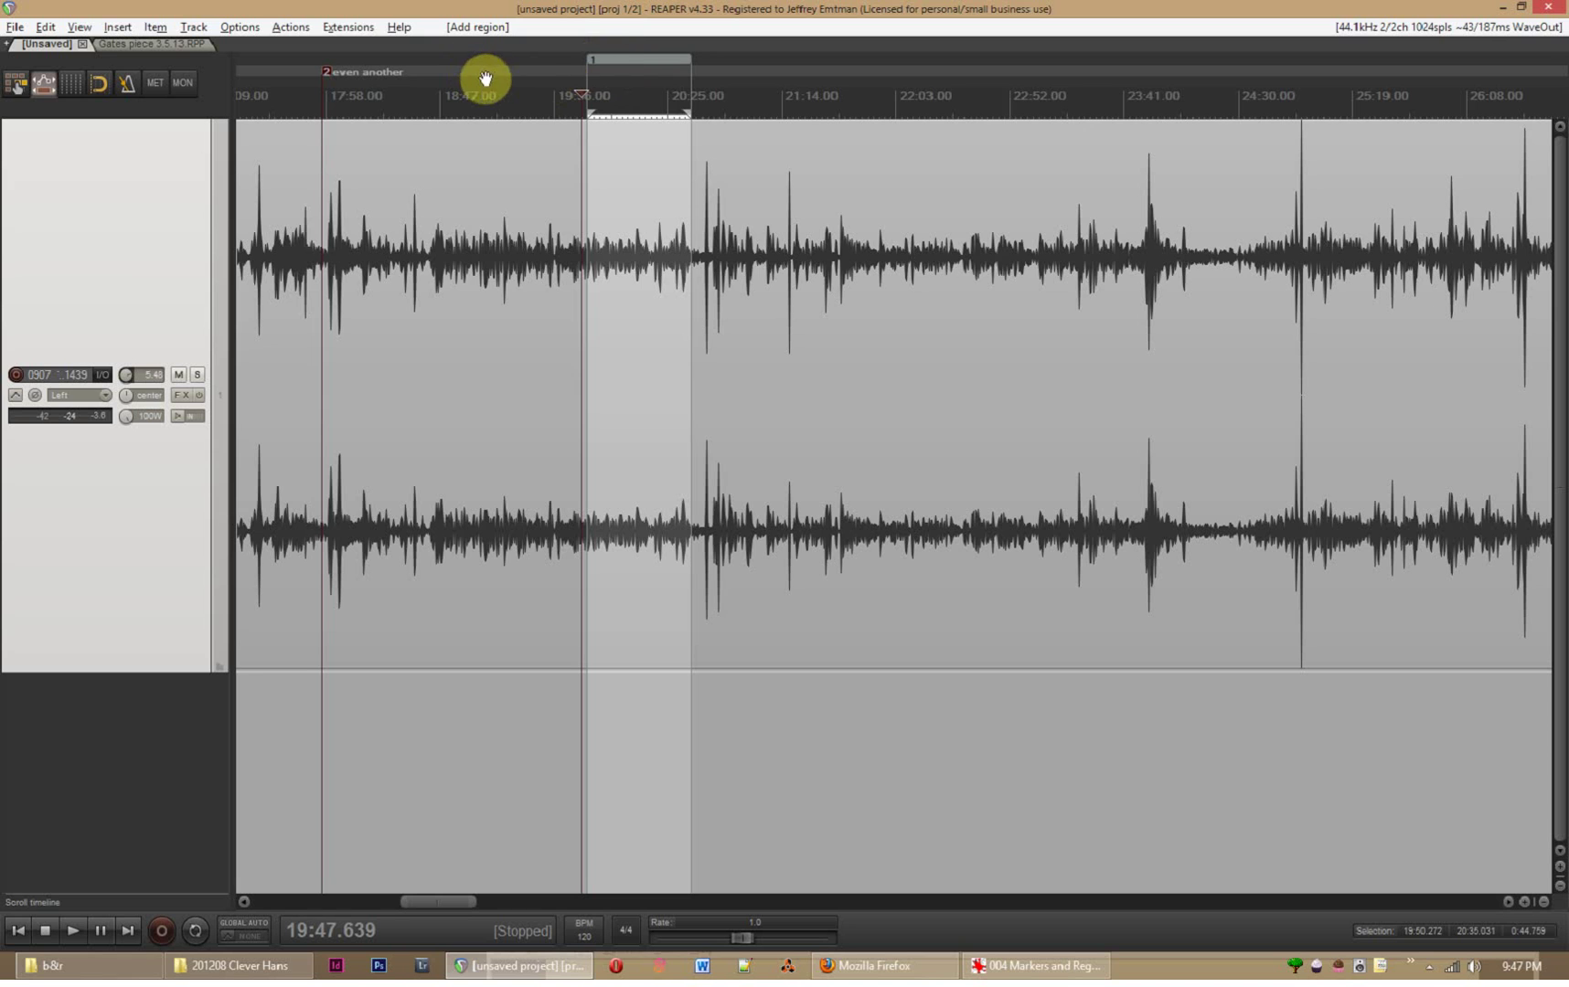
pyautogui.scroll(1, 672, 169)
pyautogui.scroll(1, 674, 173)
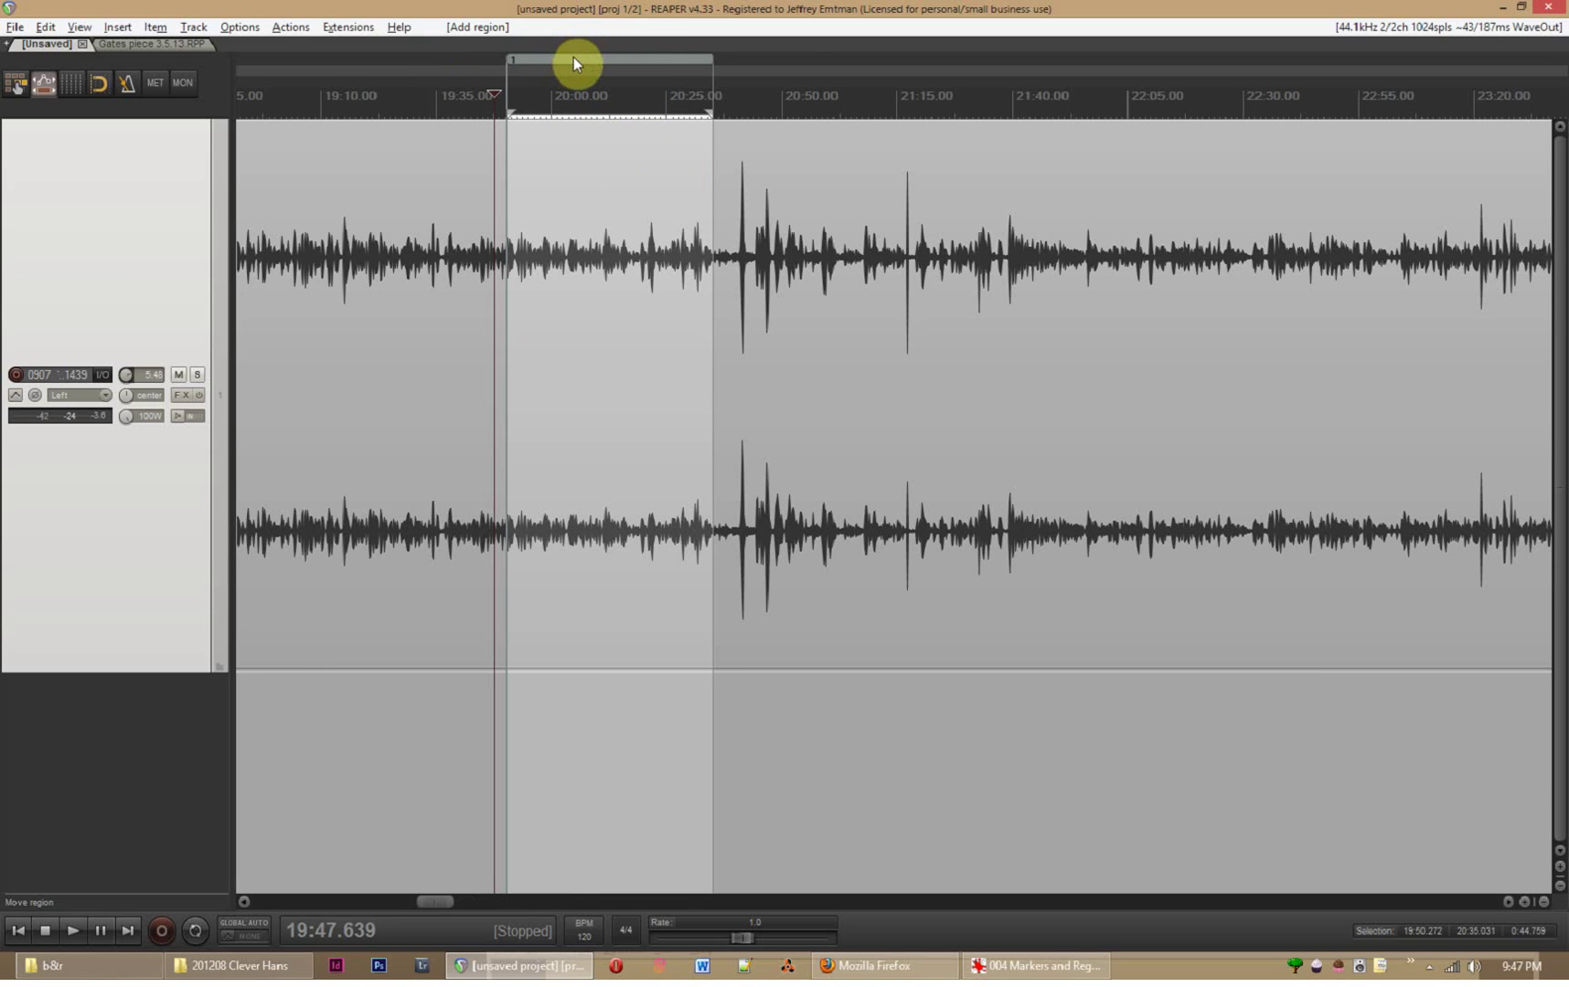
pyautogui.rightClick(574, 62)
pyautogui.click(596, 66)
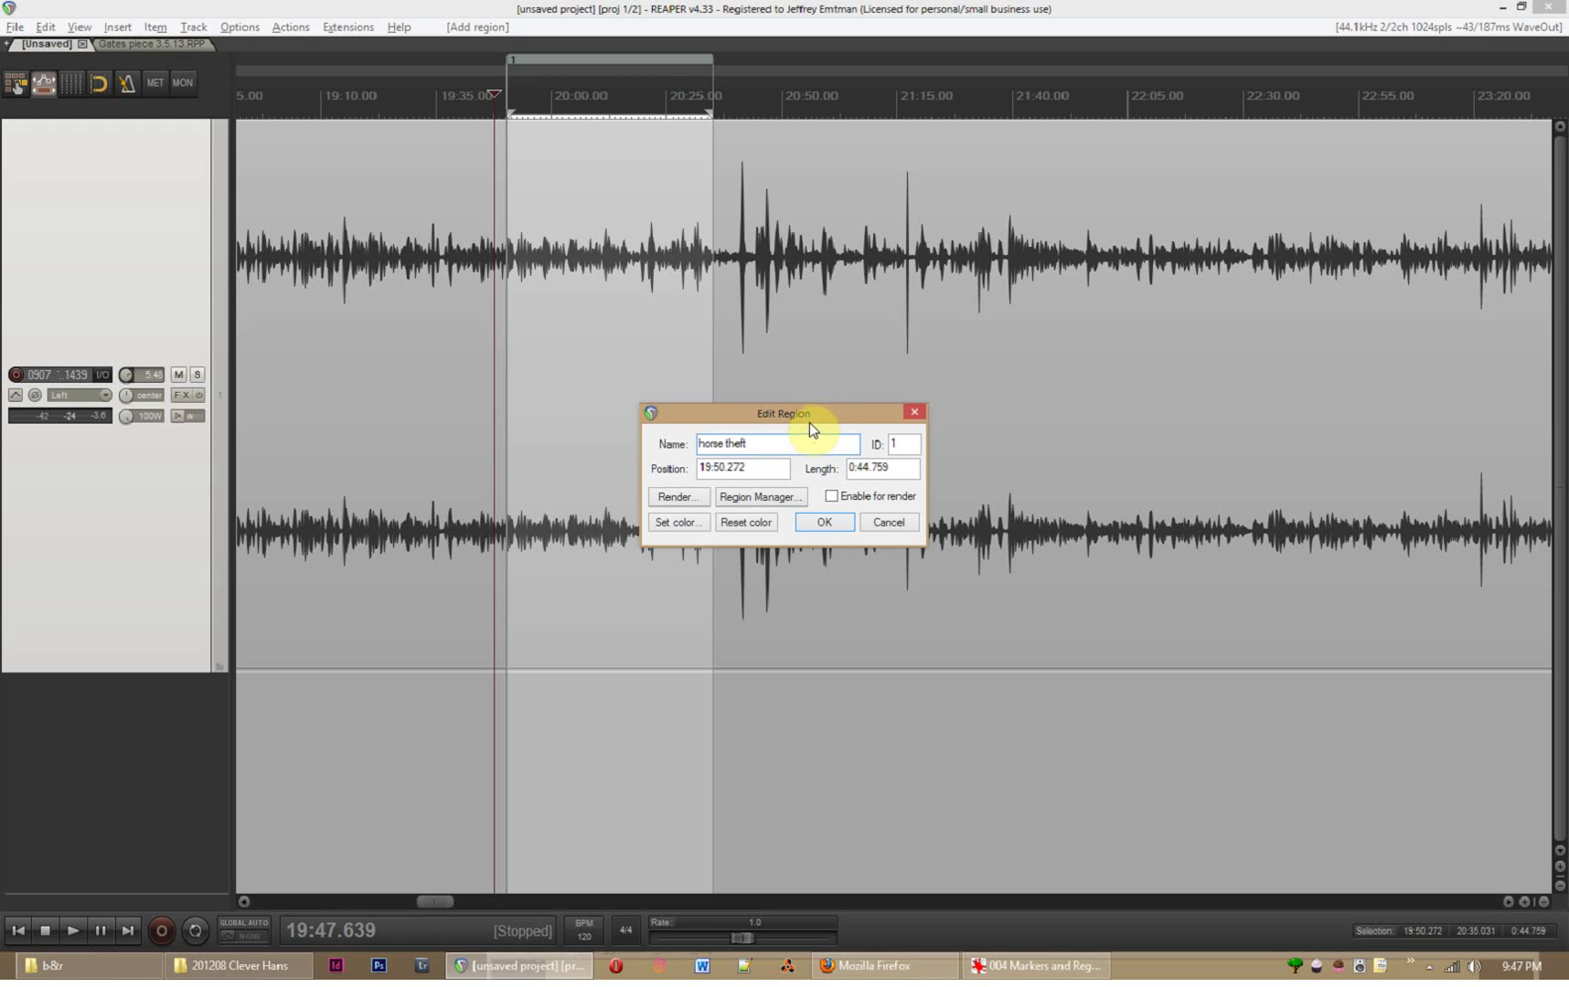
pyautogui.moveTo(809, 419); pyautogui.dragTo(814, 394)
pyautogui.click(893, 419)
pyautogui.doubleClick(890, 420)
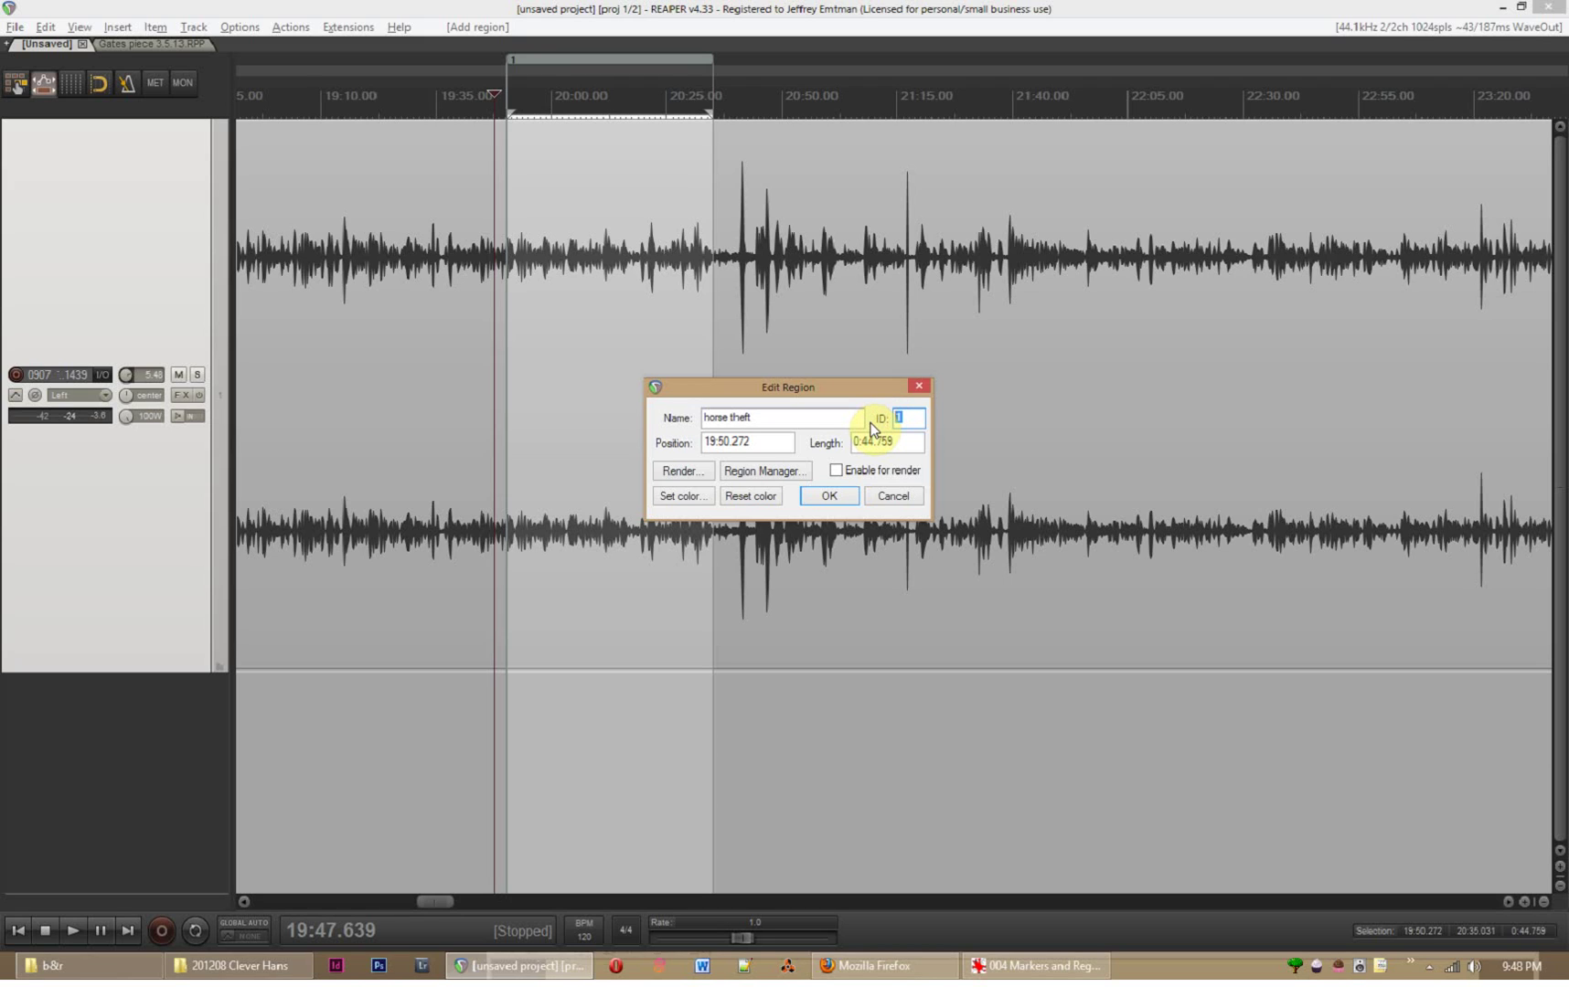
pyautogui.doubleClick(776, 444)
pyautogui.doubleClick(905, 440)
pyautogui.click(874, 443)
pyautogui.moveTo(874, 442); pyautogui.dragTo(852, 444)
pyautogui.click(912, 442)
# Set region 1's colour to orange and apply the changes
pyautogui.click(676, 496)
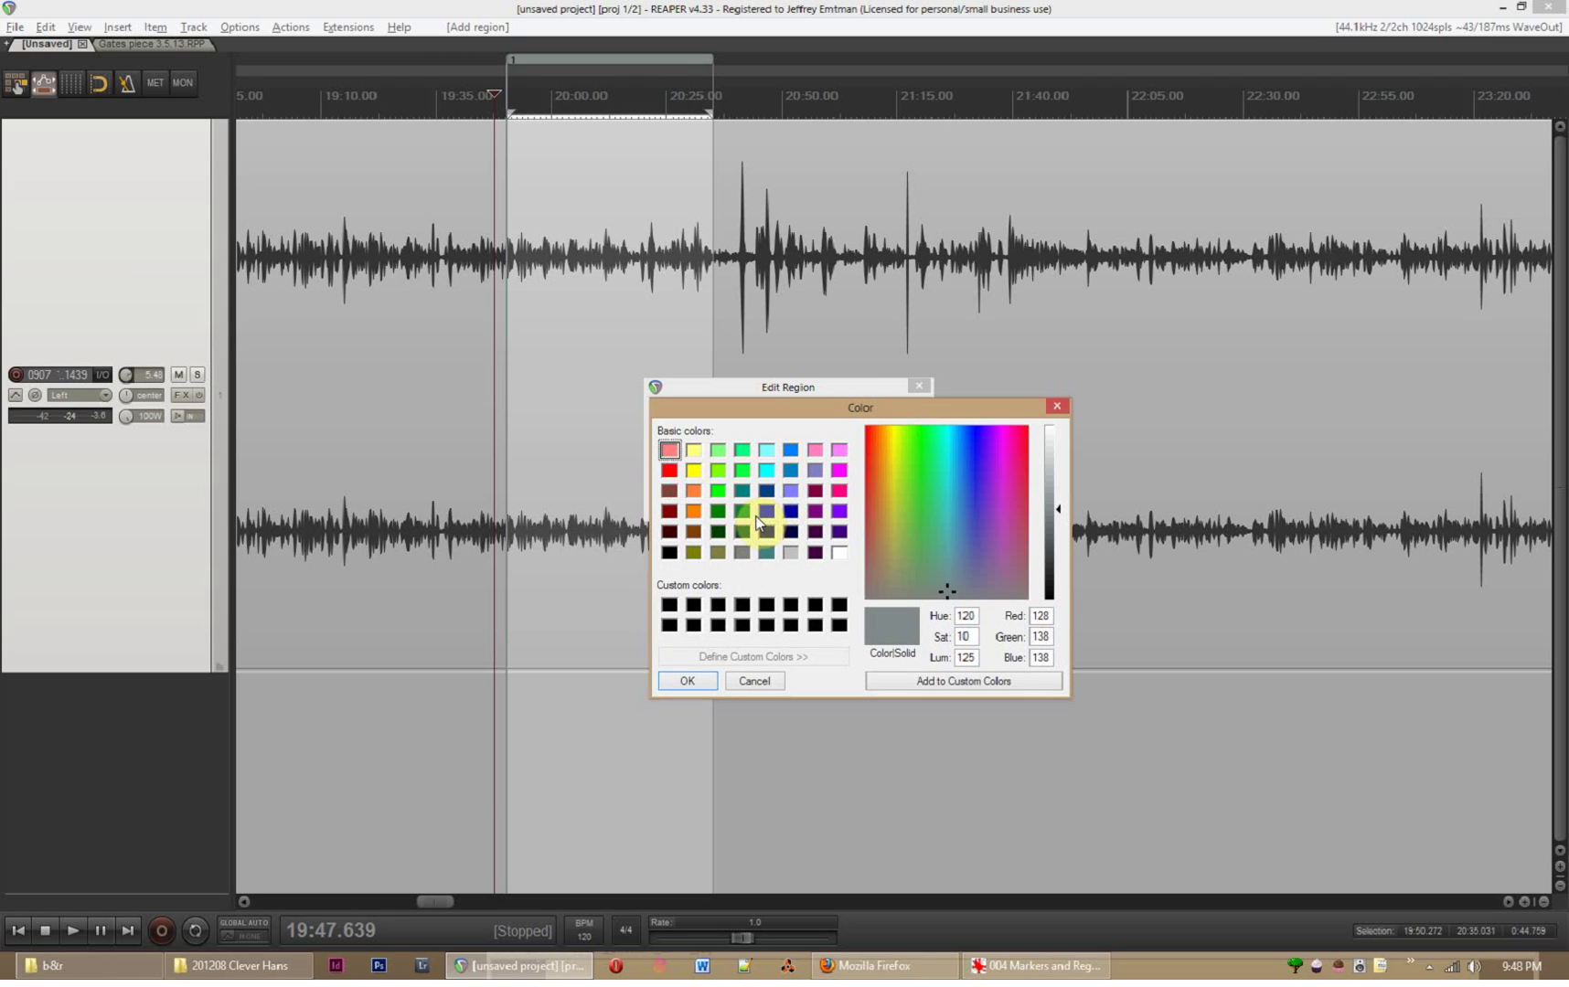
pyautogui.click(692, 494)
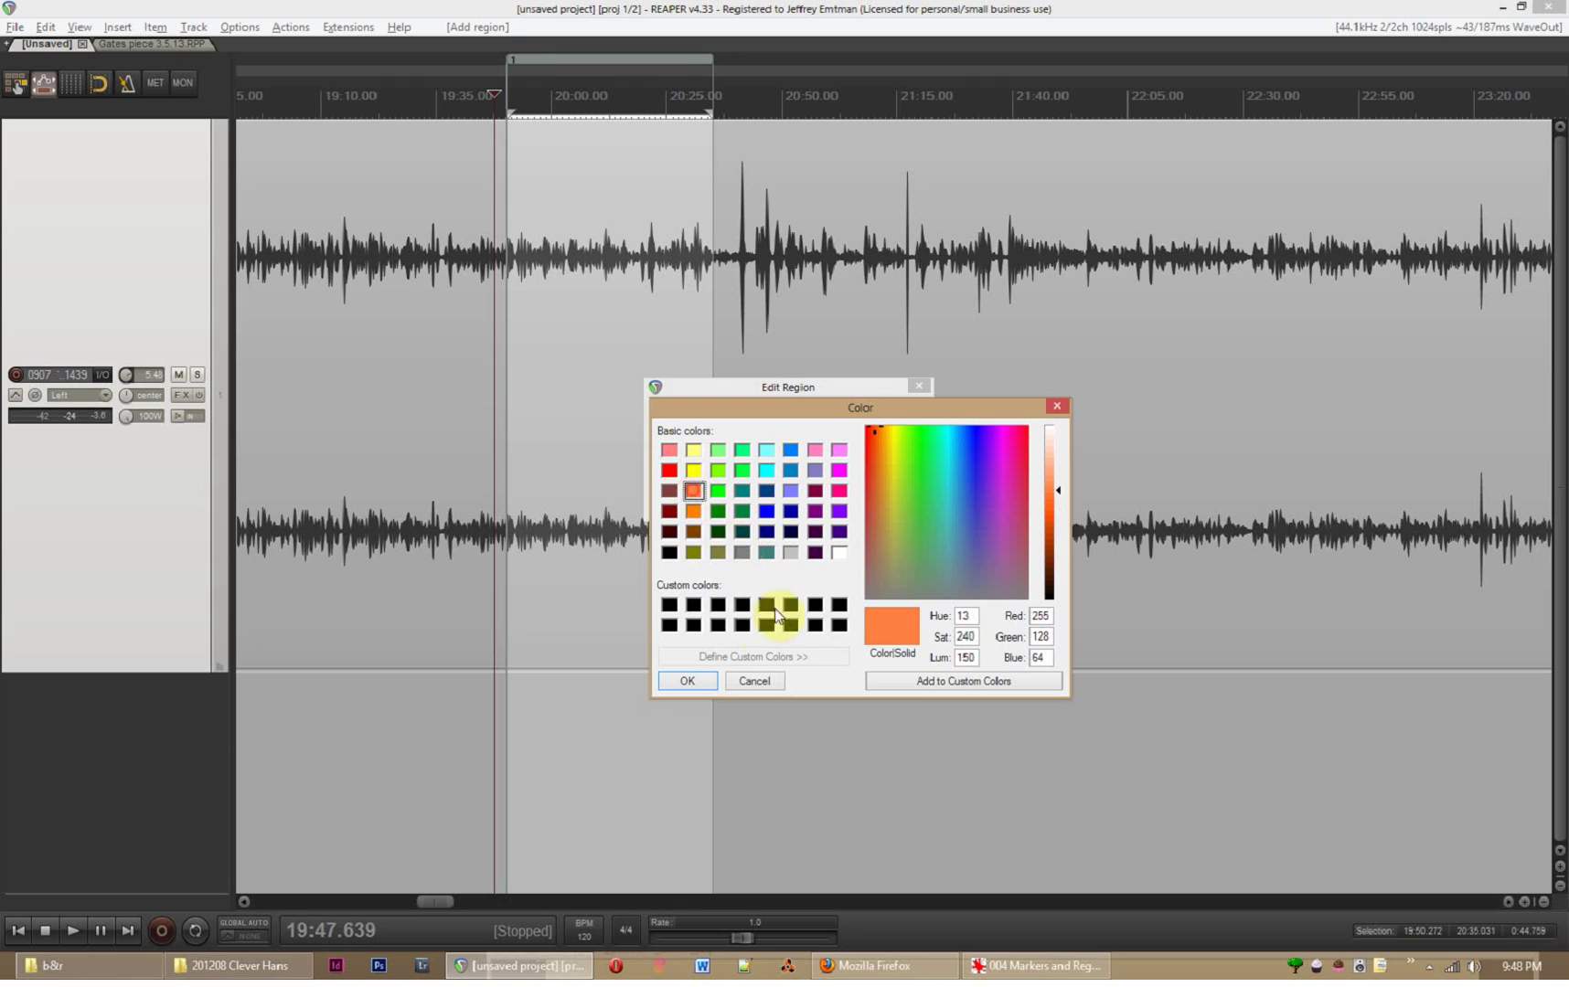
pyautogui.click(686, 680)
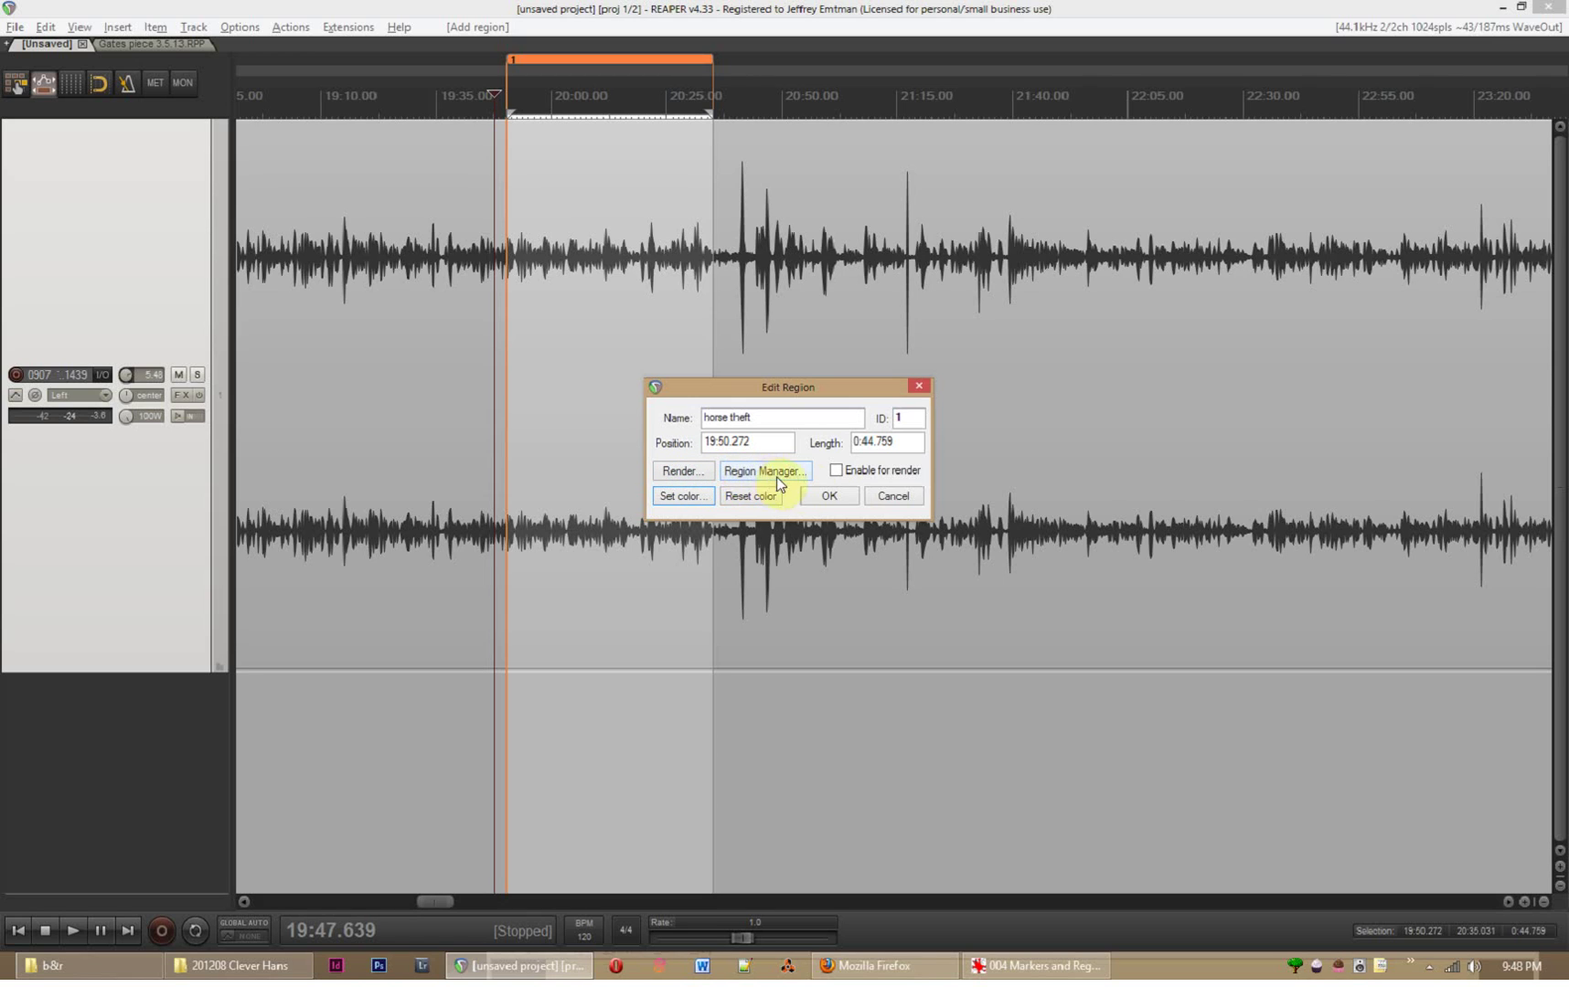
pyautogui.click(831, 495)
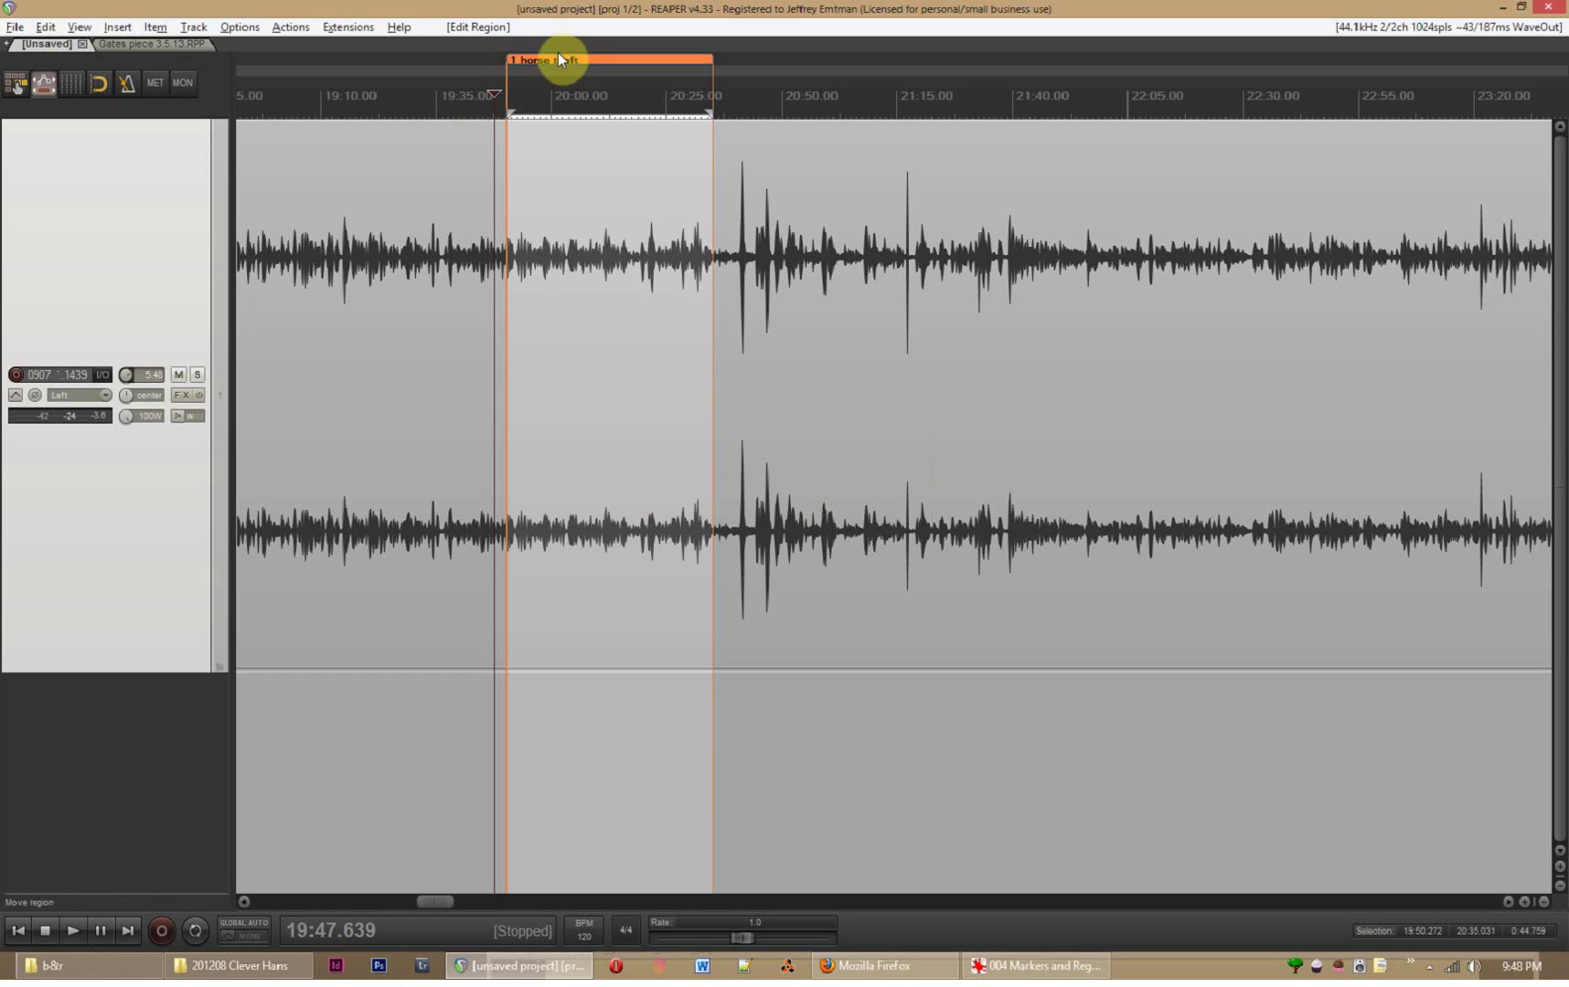
# Put the play position near 21:42 and browse the Insert menu without adding anything
pyautogui.scroll(-8, 624, 189)
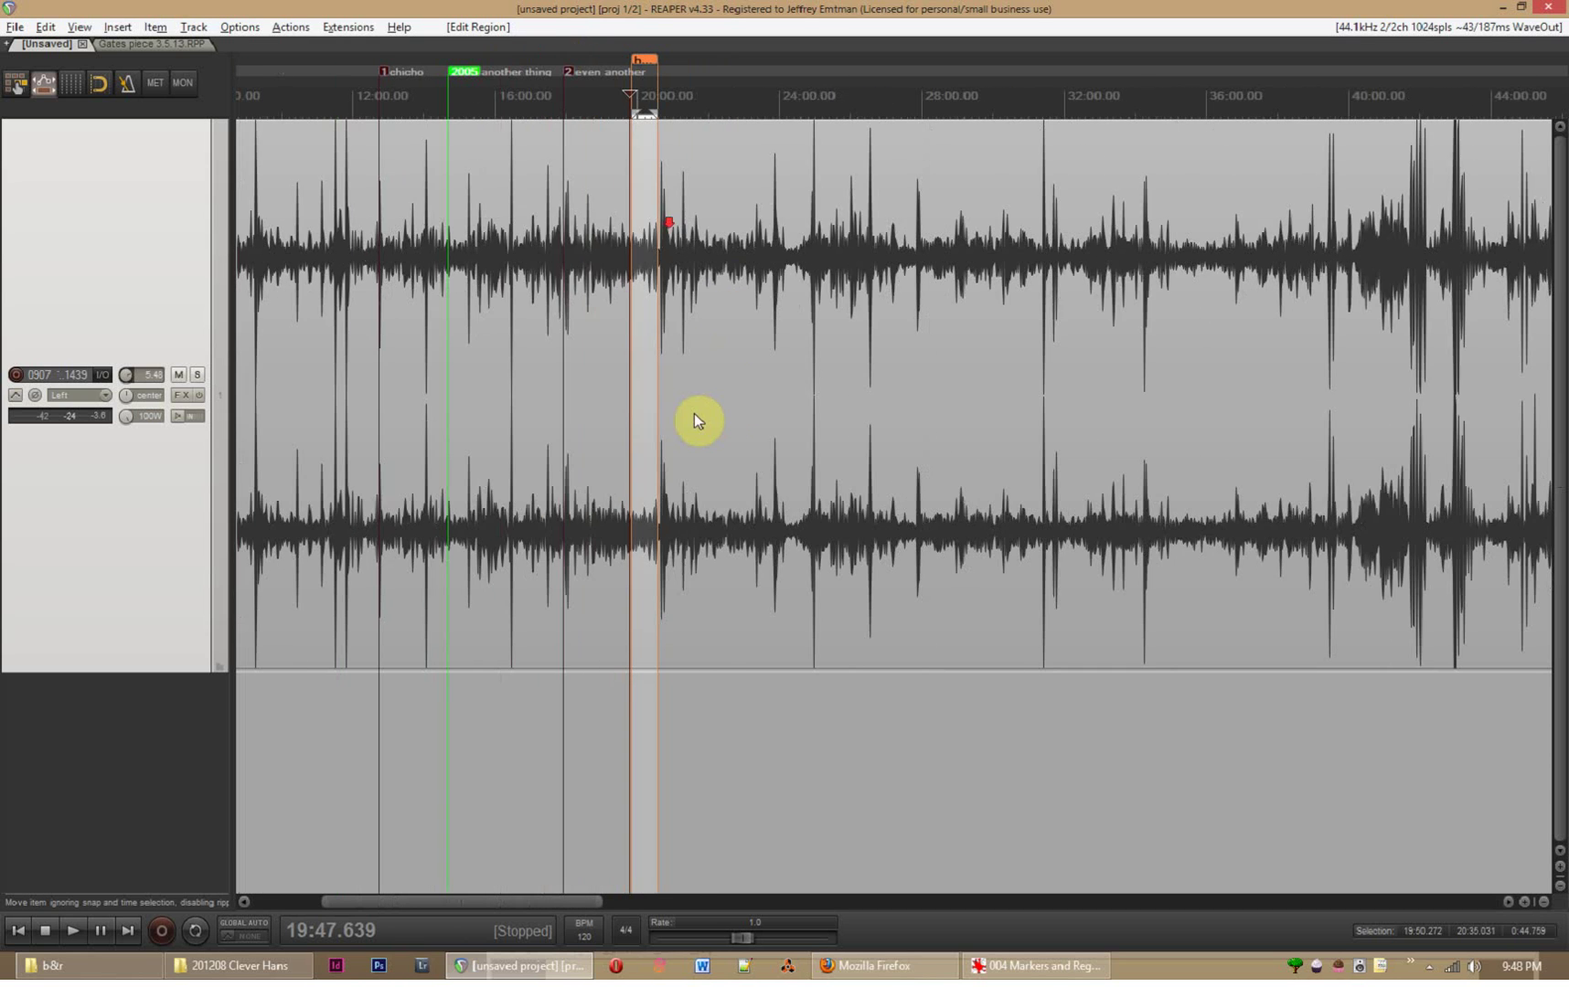
pyautogui.scroll(3, 681, 150)
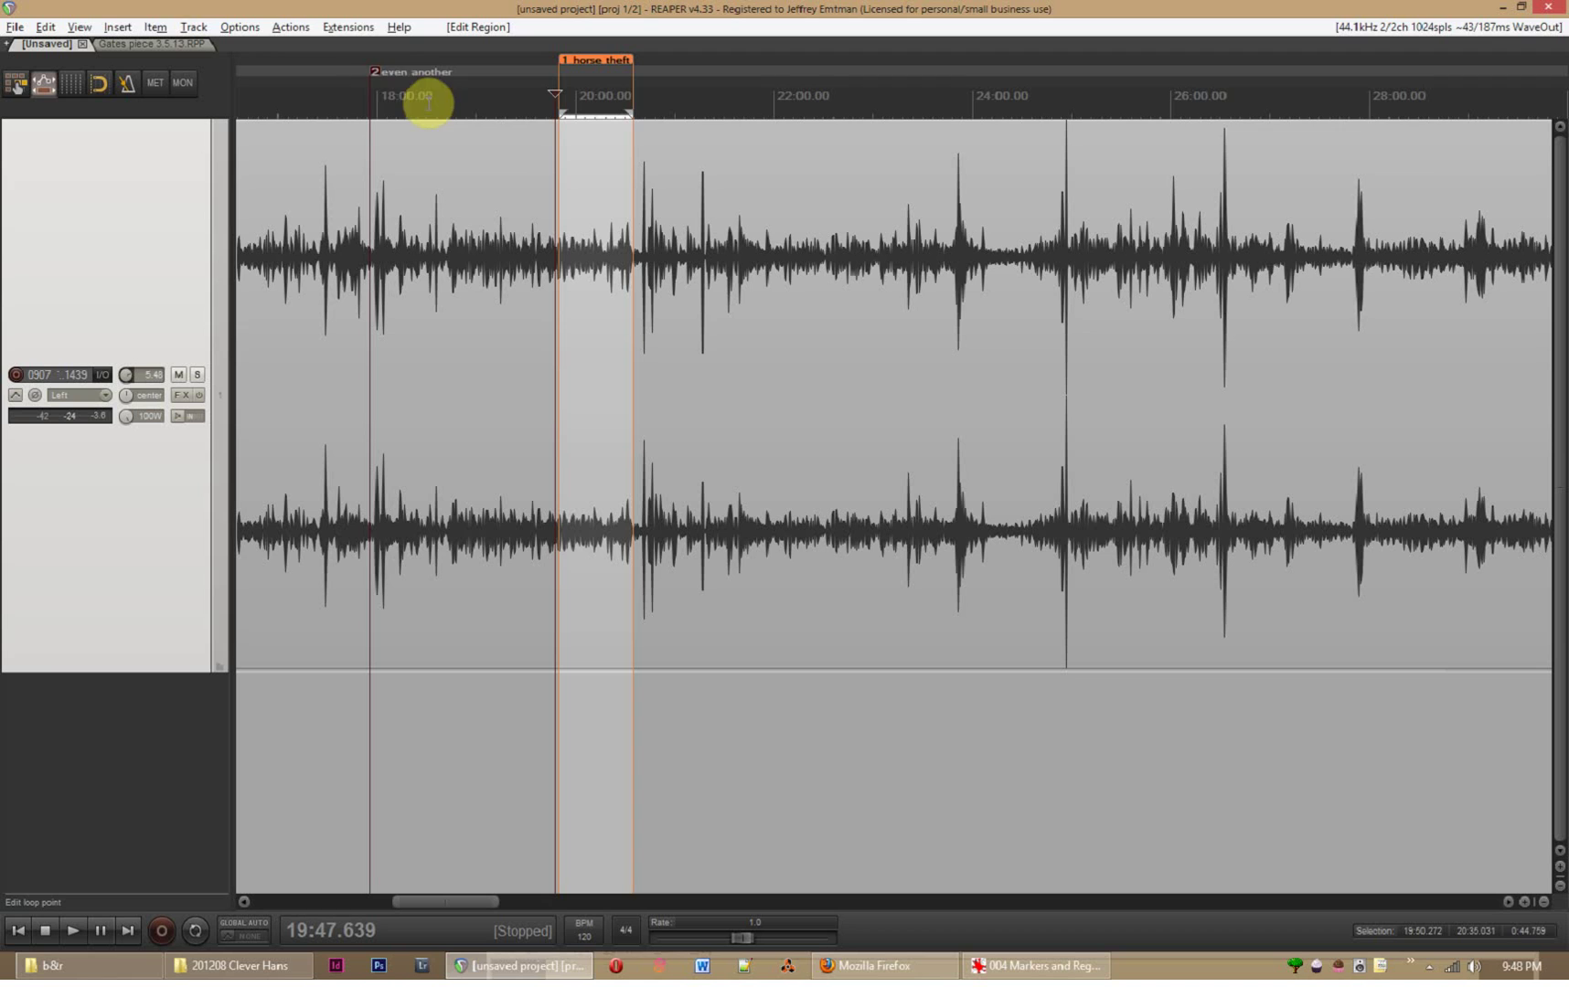
pyautogui.click(744, 107)
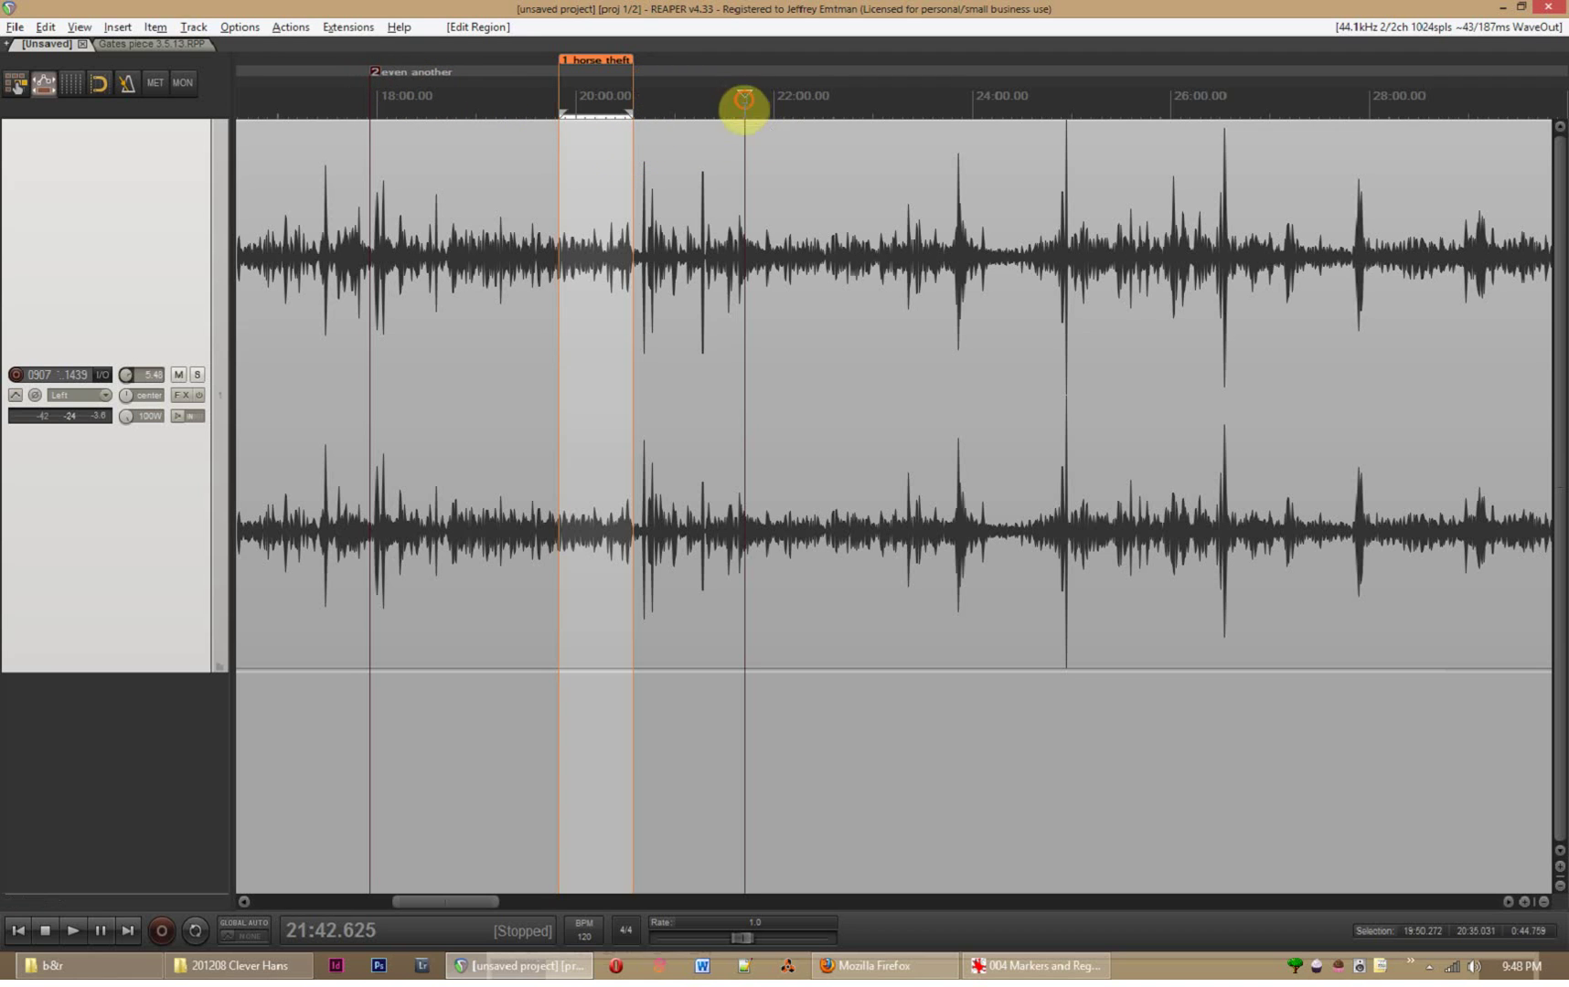
pyautogui.click(117, 26)
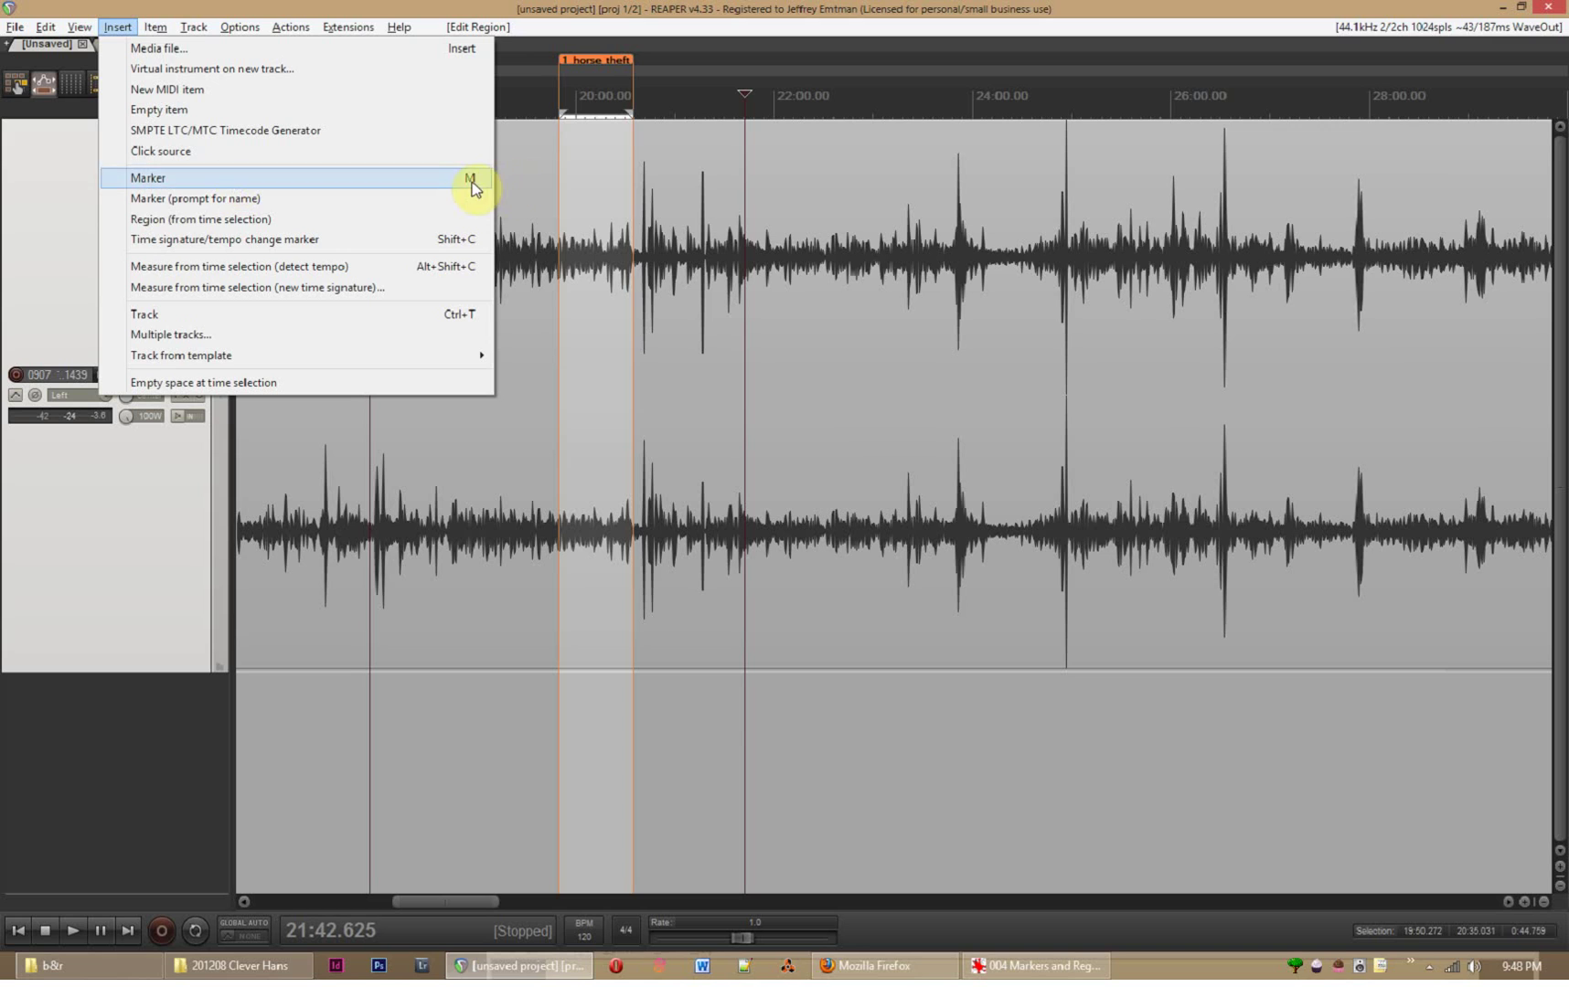
pyautogui.click(701, 687)
# Drop markers at 21:18, about 22:06, 24:27 and three more spots along the waveform
pyautogui.click(705, 681)
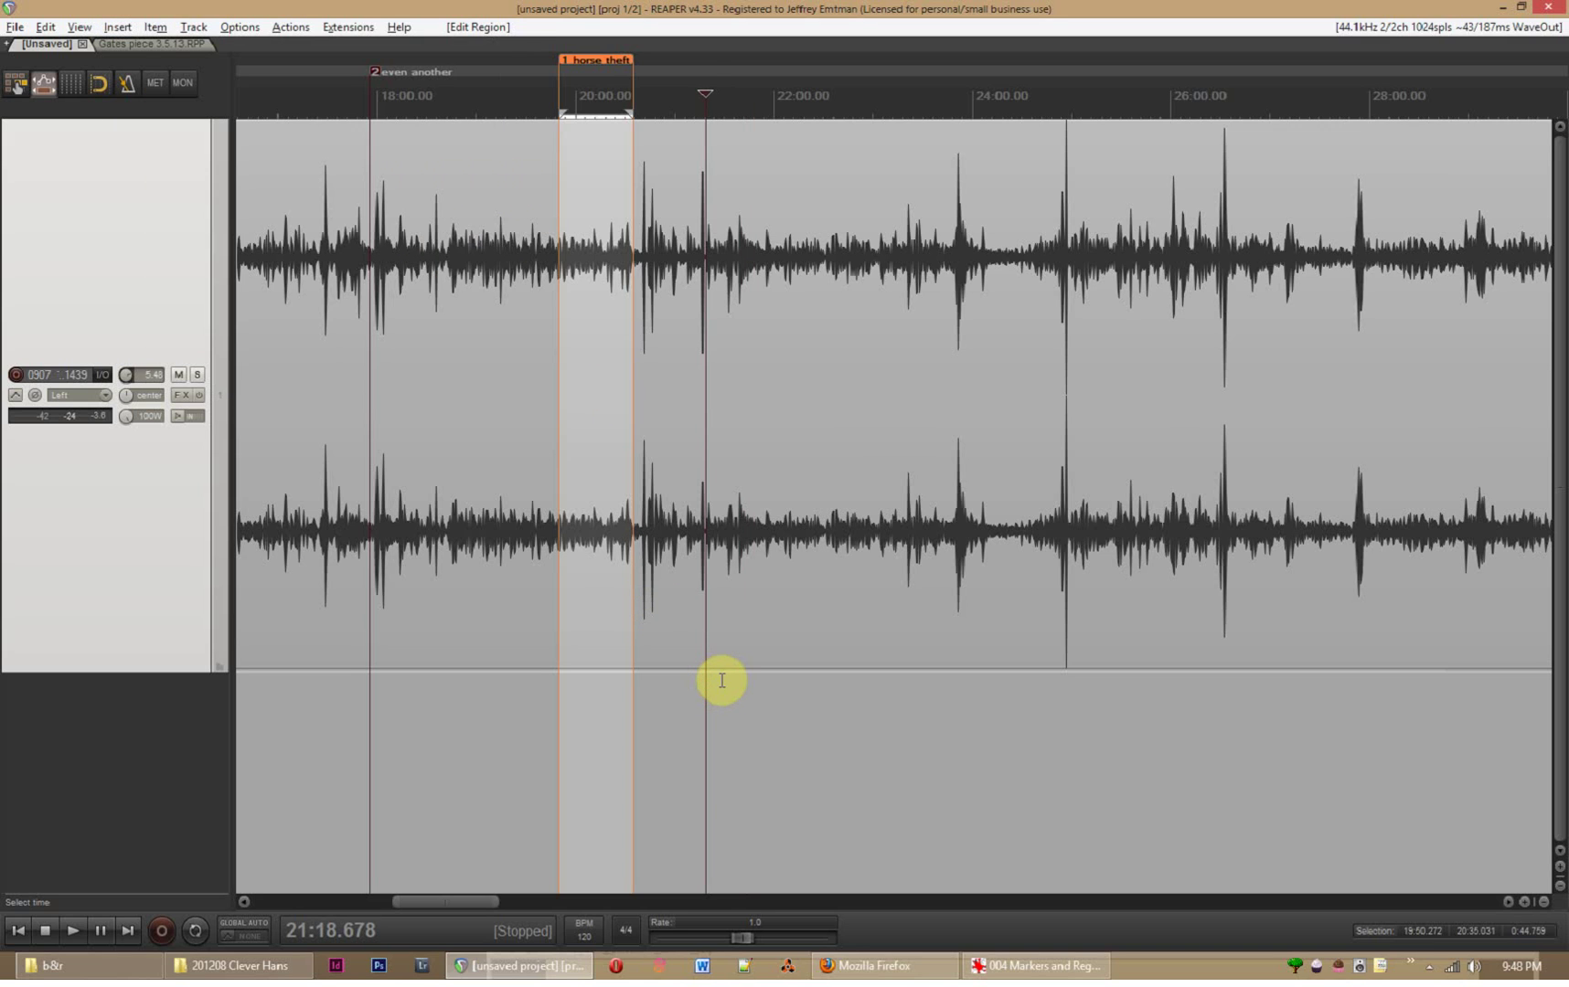
pyautogui.press('m')
pyautogui.click(784, 724)
pyautogui.press('m')
pyautogui.click(1018, 736)
pyautogui.press('m')
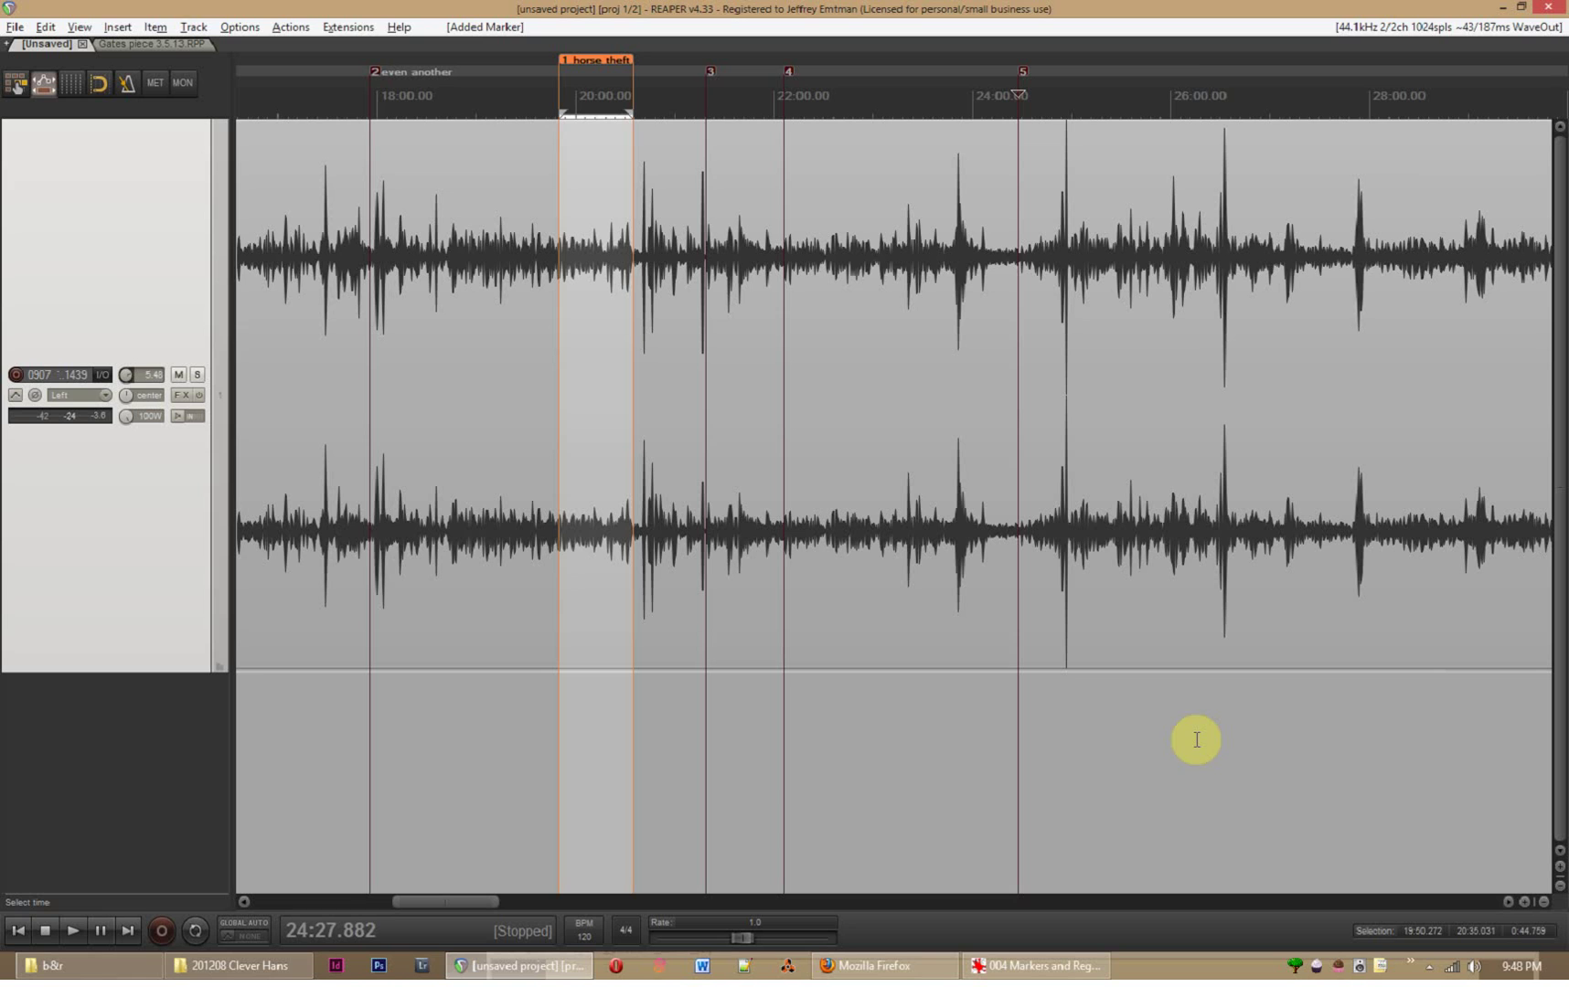
pyautogui.click(1196, 739)
pyautogui.press('m')
pyautogui.click(855, 736)
pyautogui.press('m')
pyautogui.click(941, 719)
pyautogui.press('m')
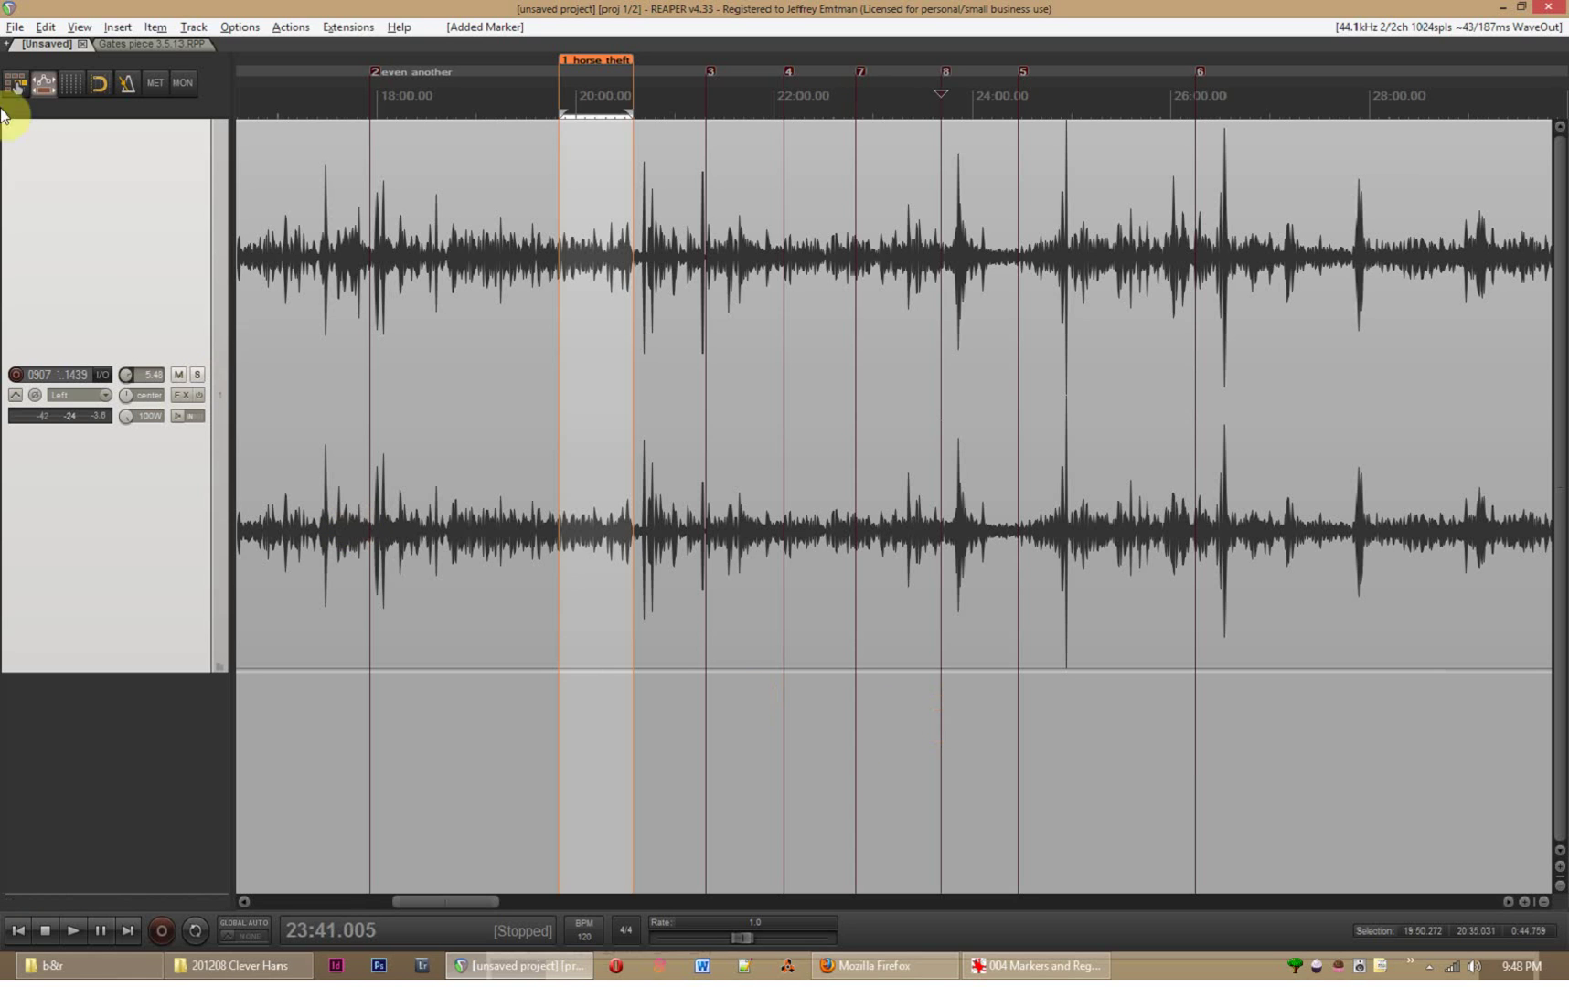
# Browse the Item and Insert menus, then switch to the Gates piece 3.5.13.RPP project
pyautogui.click(154, 28)
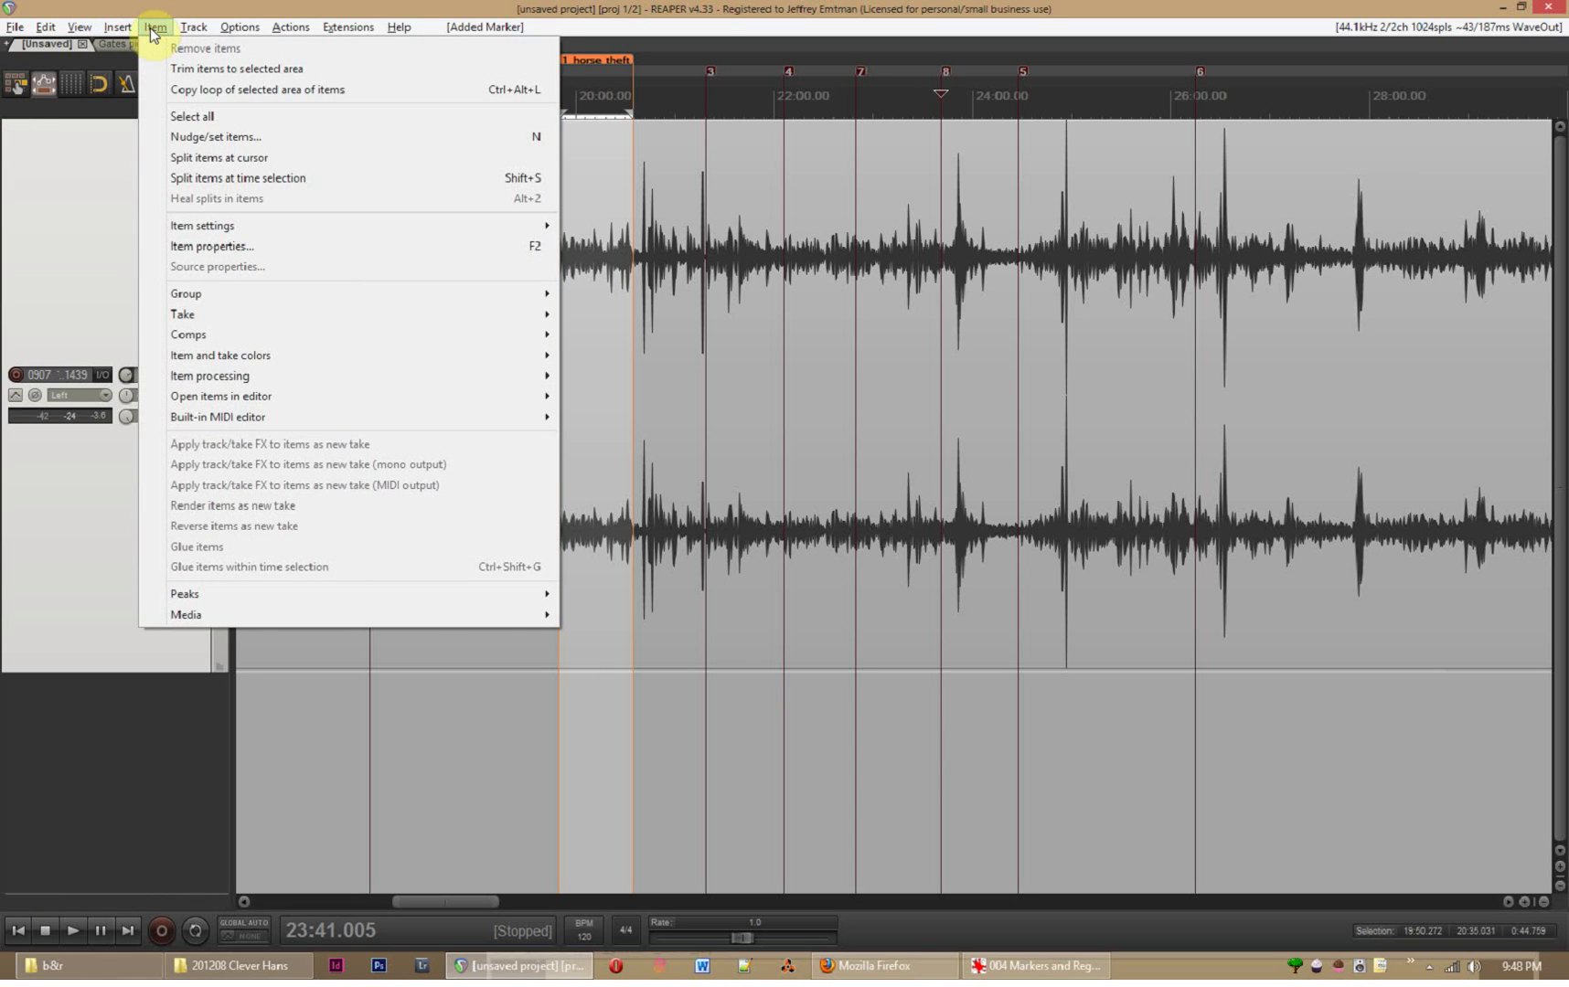
pyautogui.moveTo(129, 35)
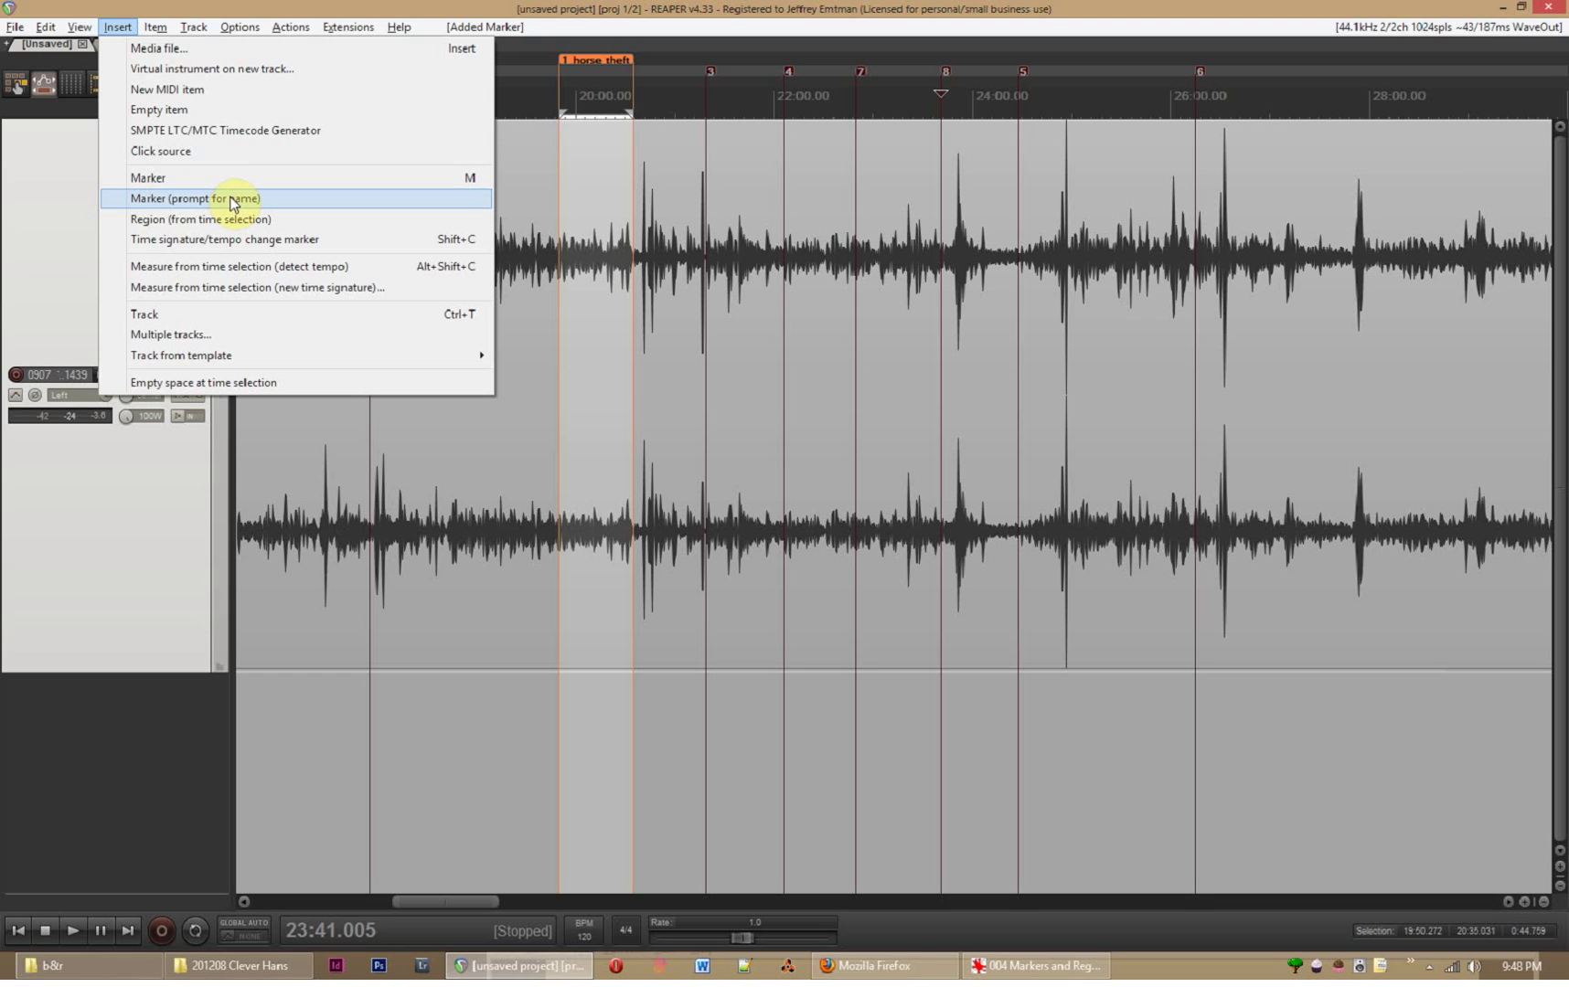
pyautogui.click(110, 27)
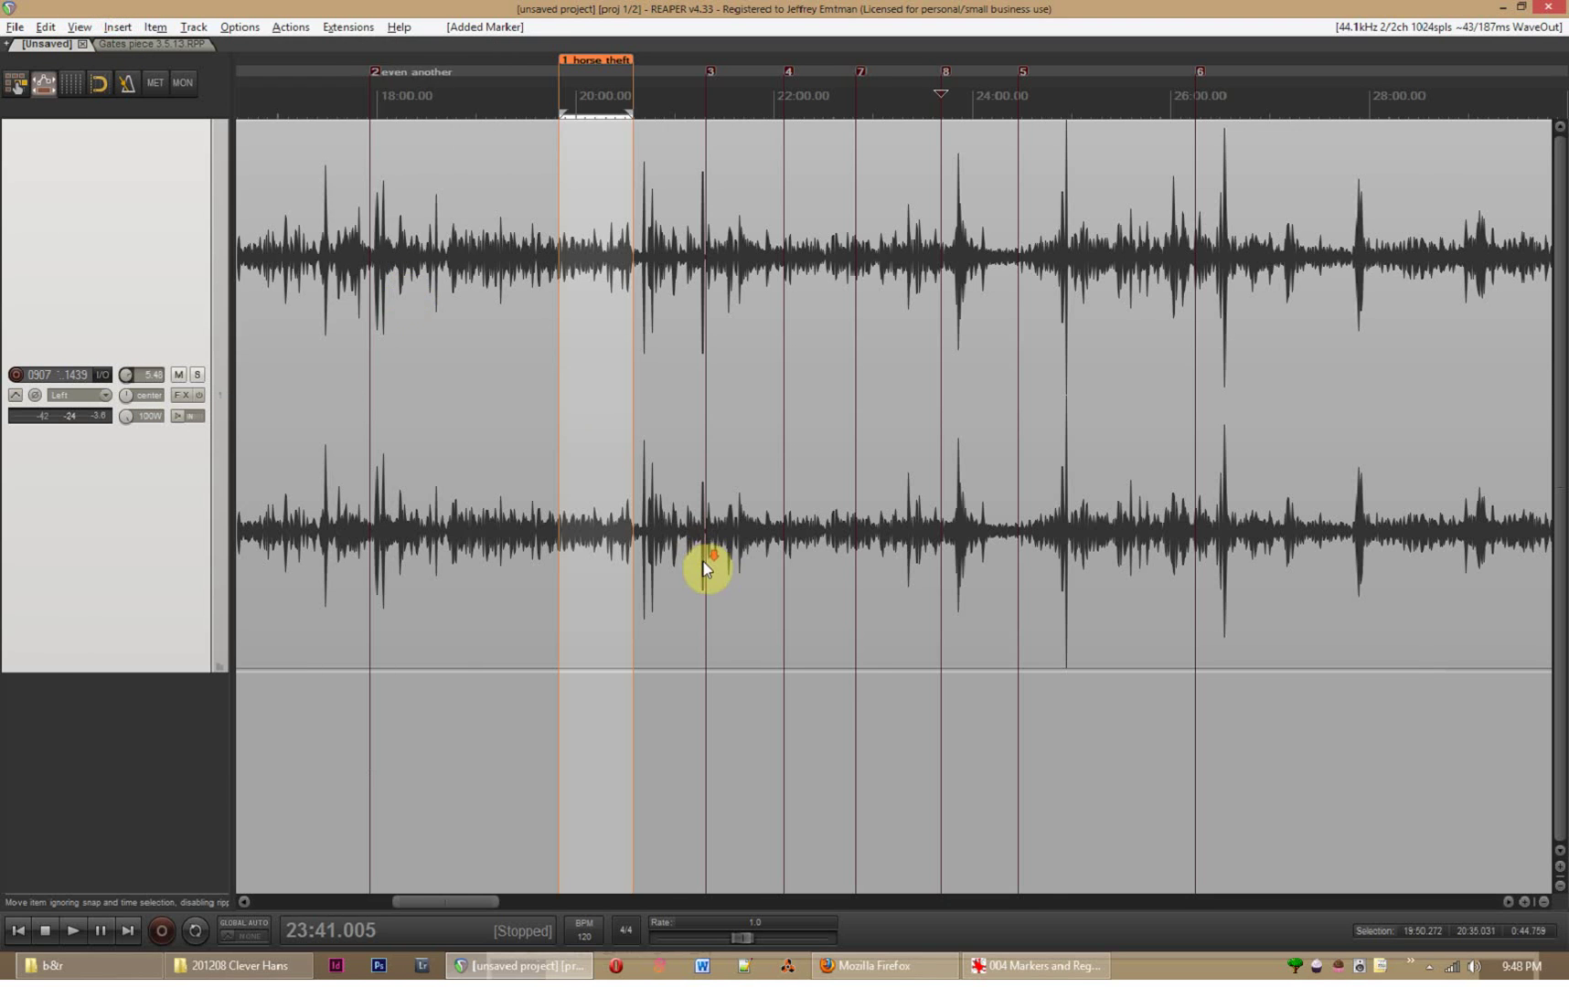
pyautogui.scroll(-3, 640, 563)
pyautogui.scroll(1, 476, 651)
pyautogui.scroll(6, 439, 650)
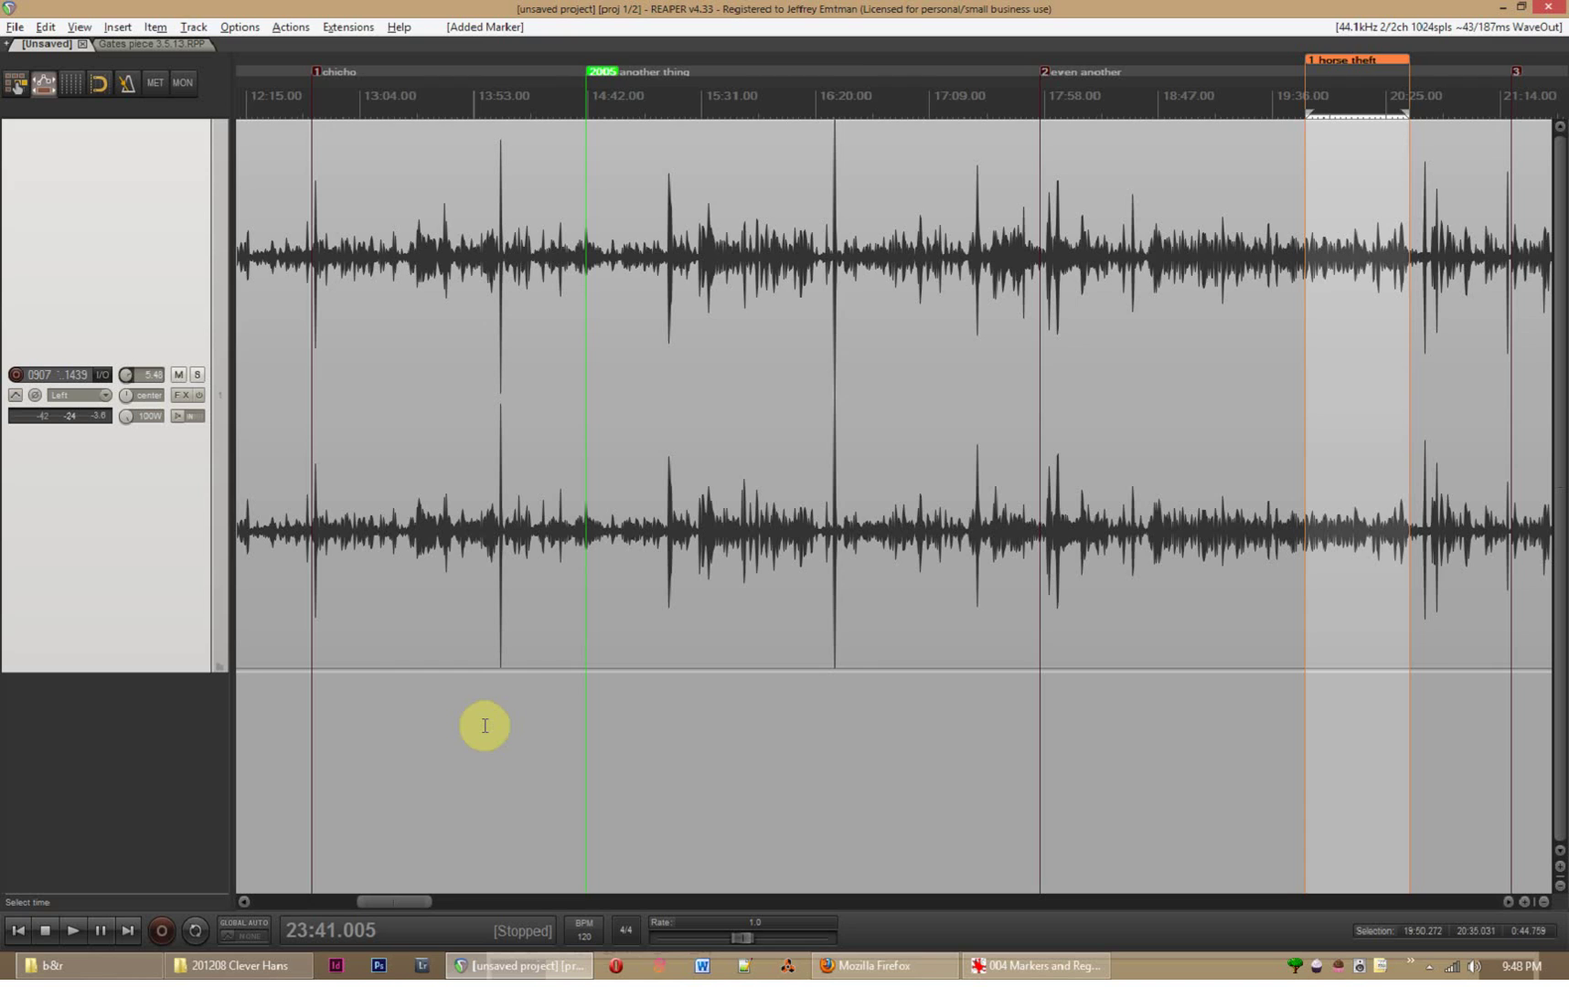
pyautogui.scroll(-2, 430, 712)
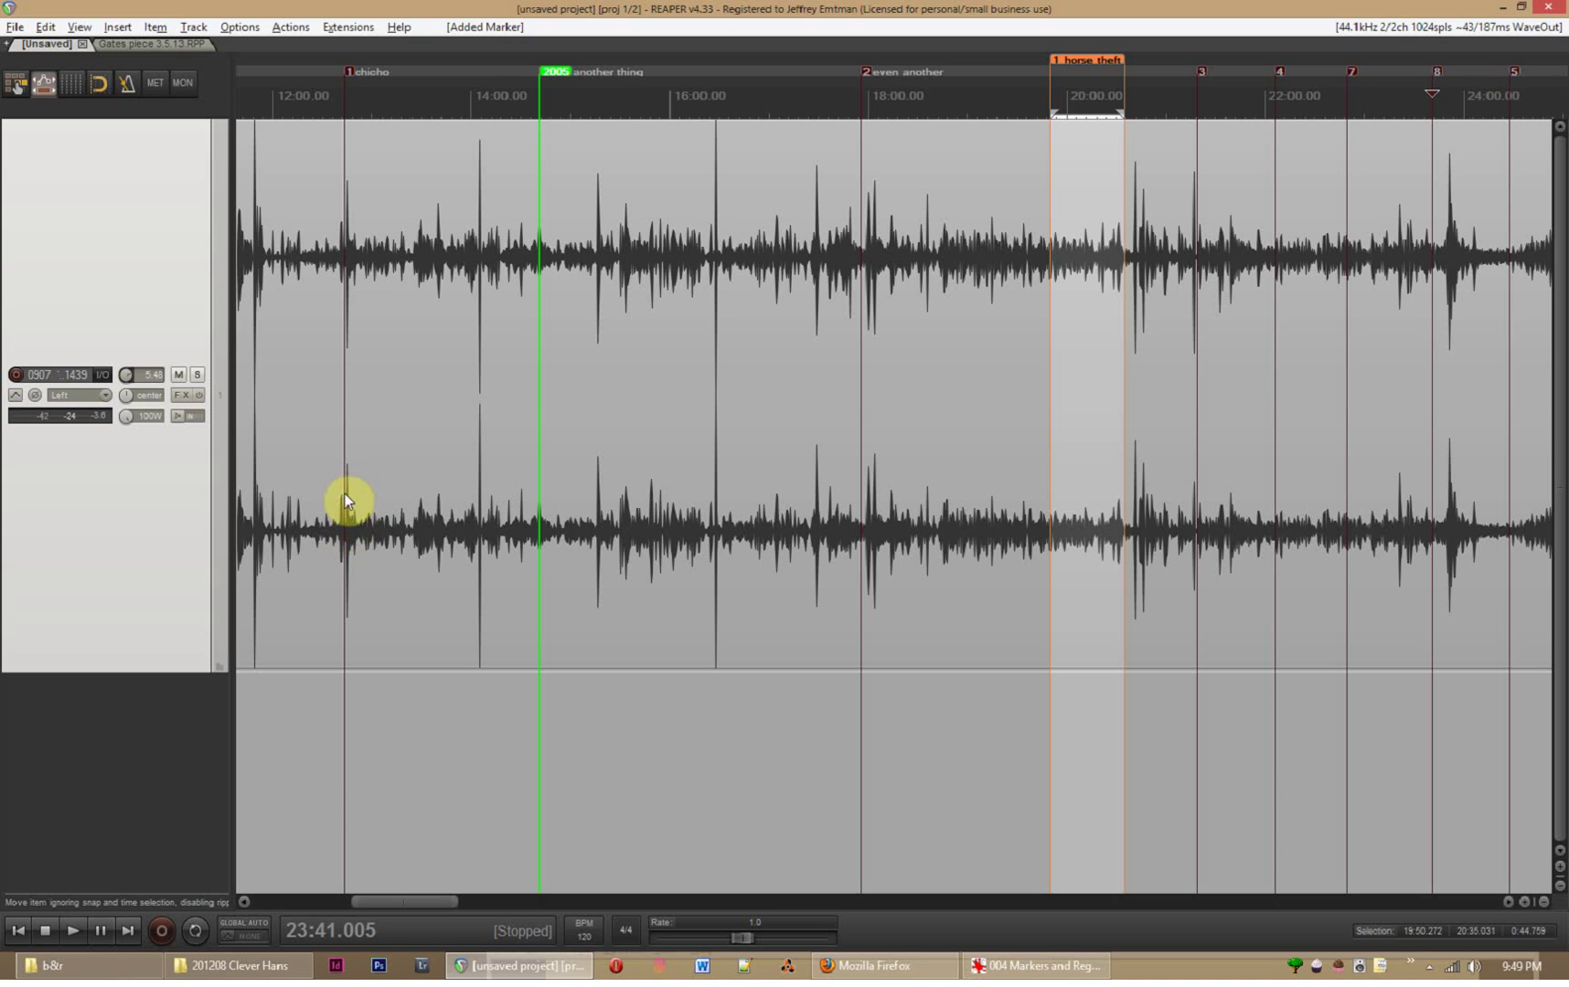
pyautogui.click(154, 44)
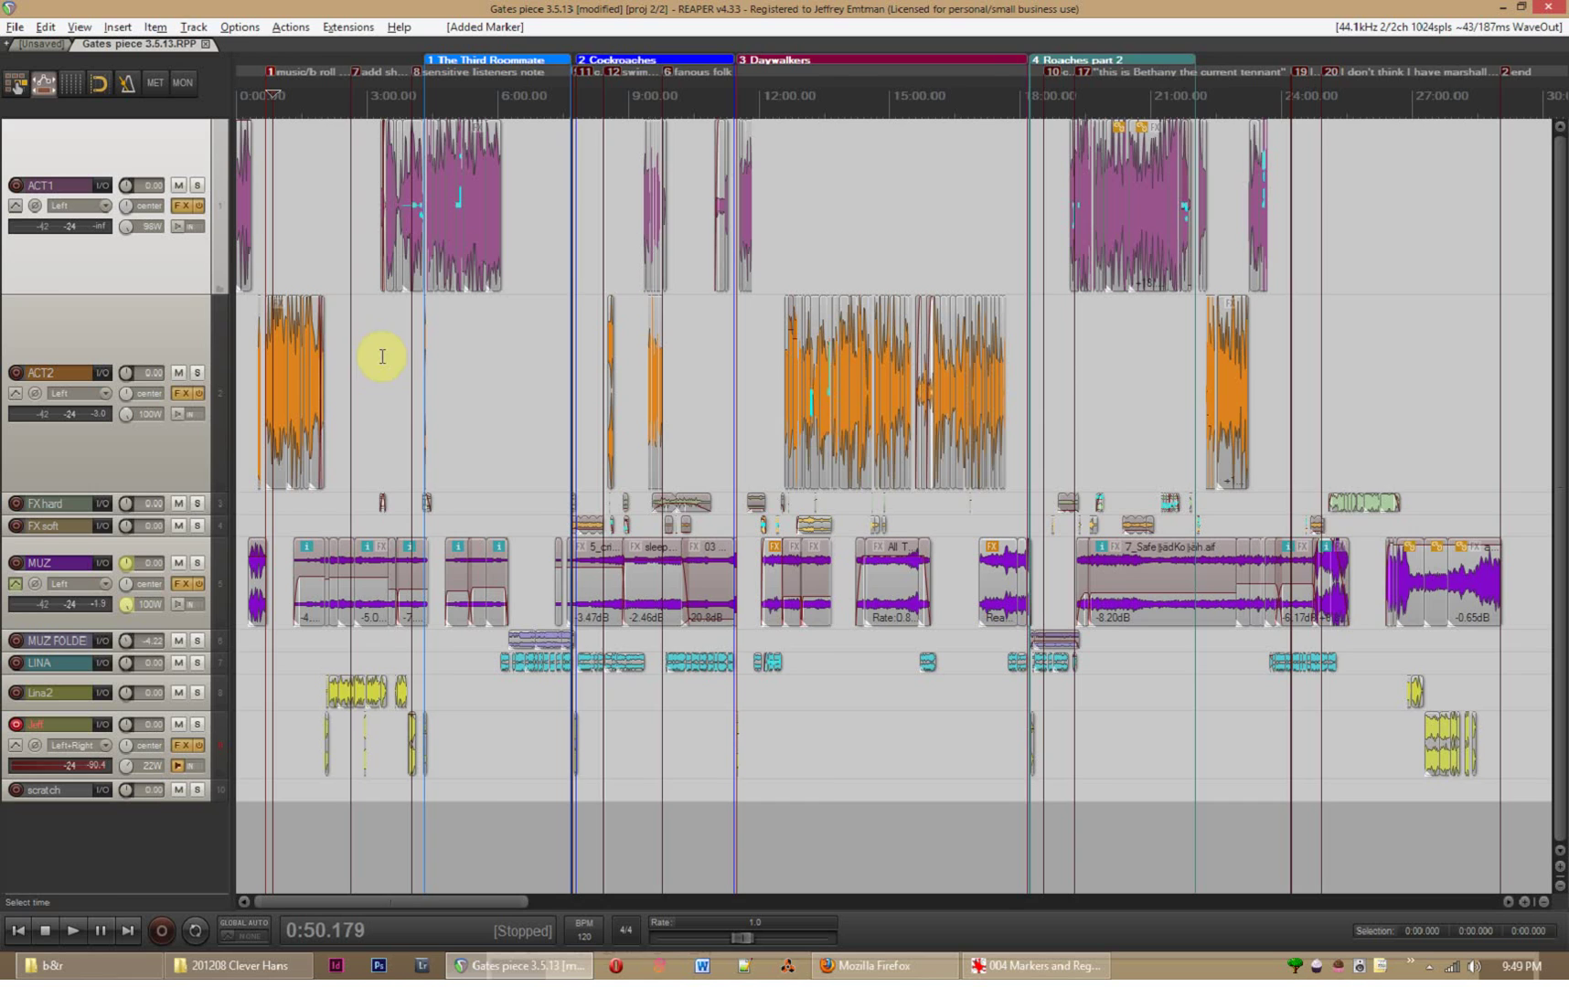
# Zoom the Gates piece 3.5.13 arrangement and look through the Insert and Options menus
pyautogui.scroll(-2, 421, 393)
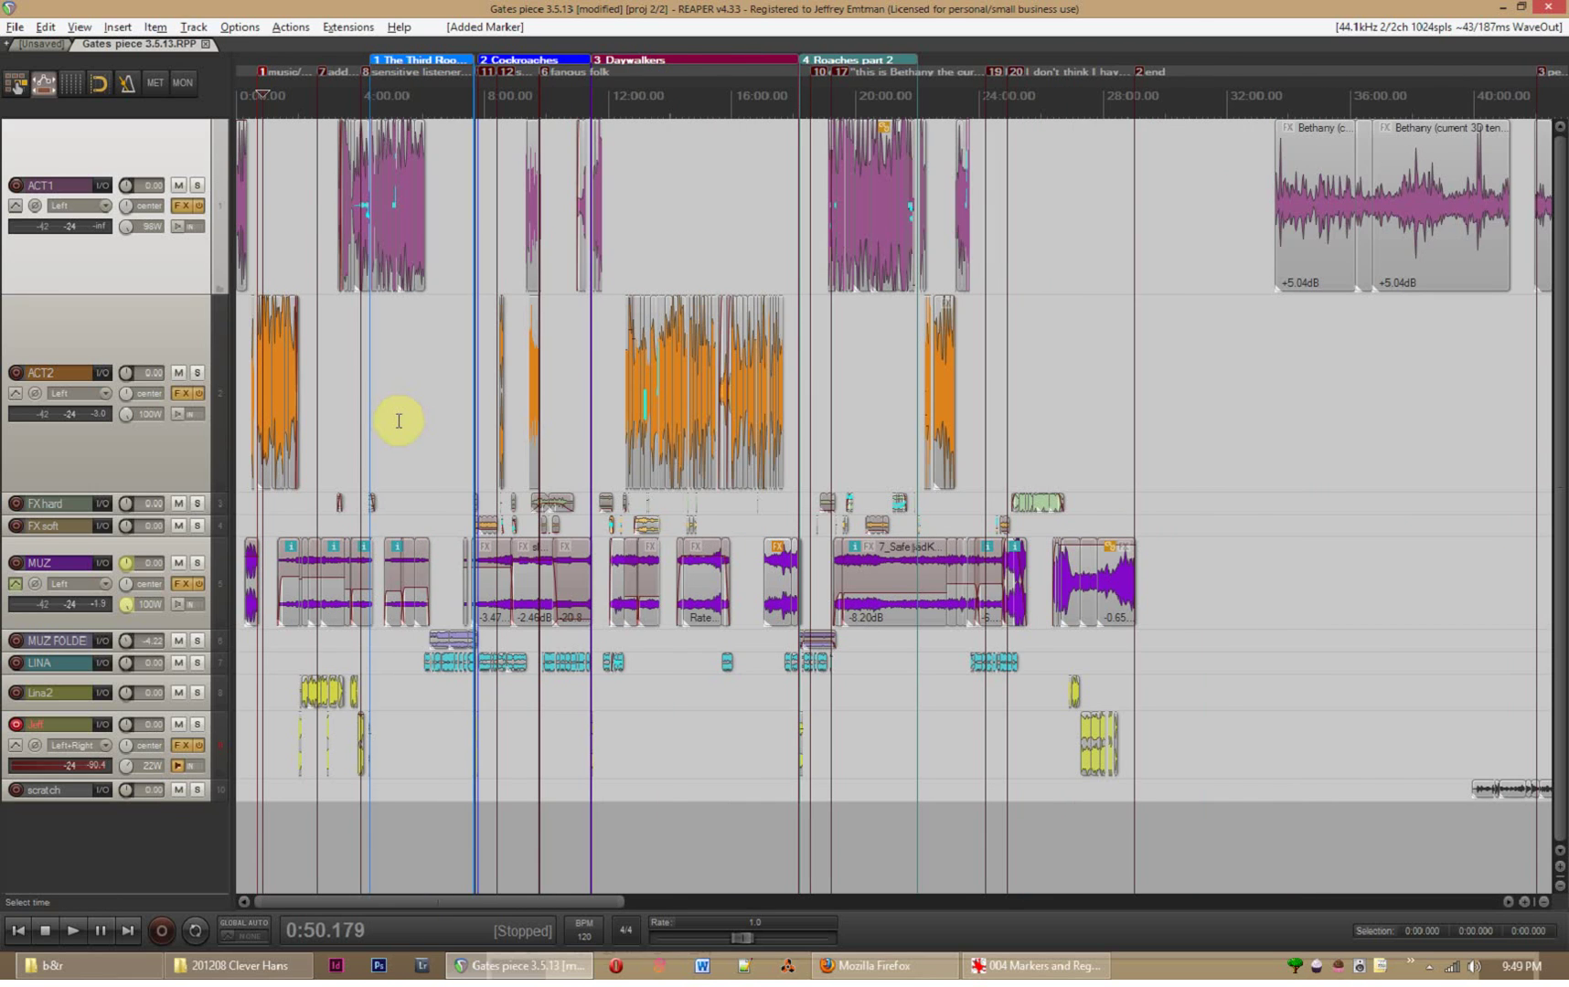
pyautogui.scroll(2, 398, 420)
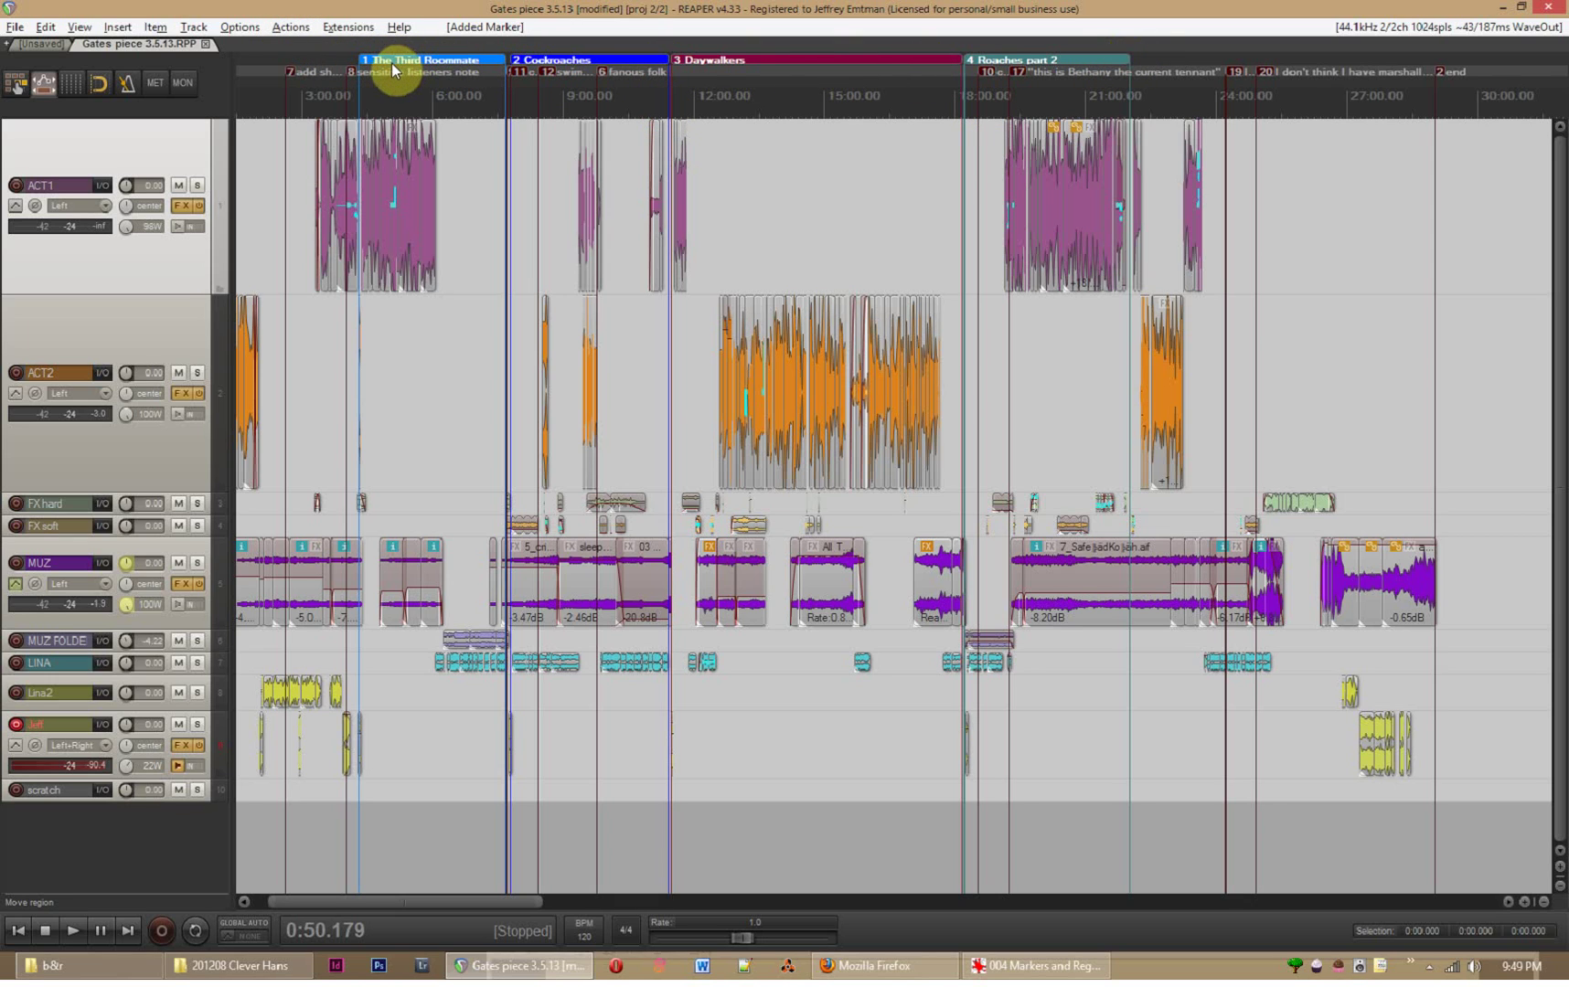
pyautogui.scroll(-1, 391, 62)
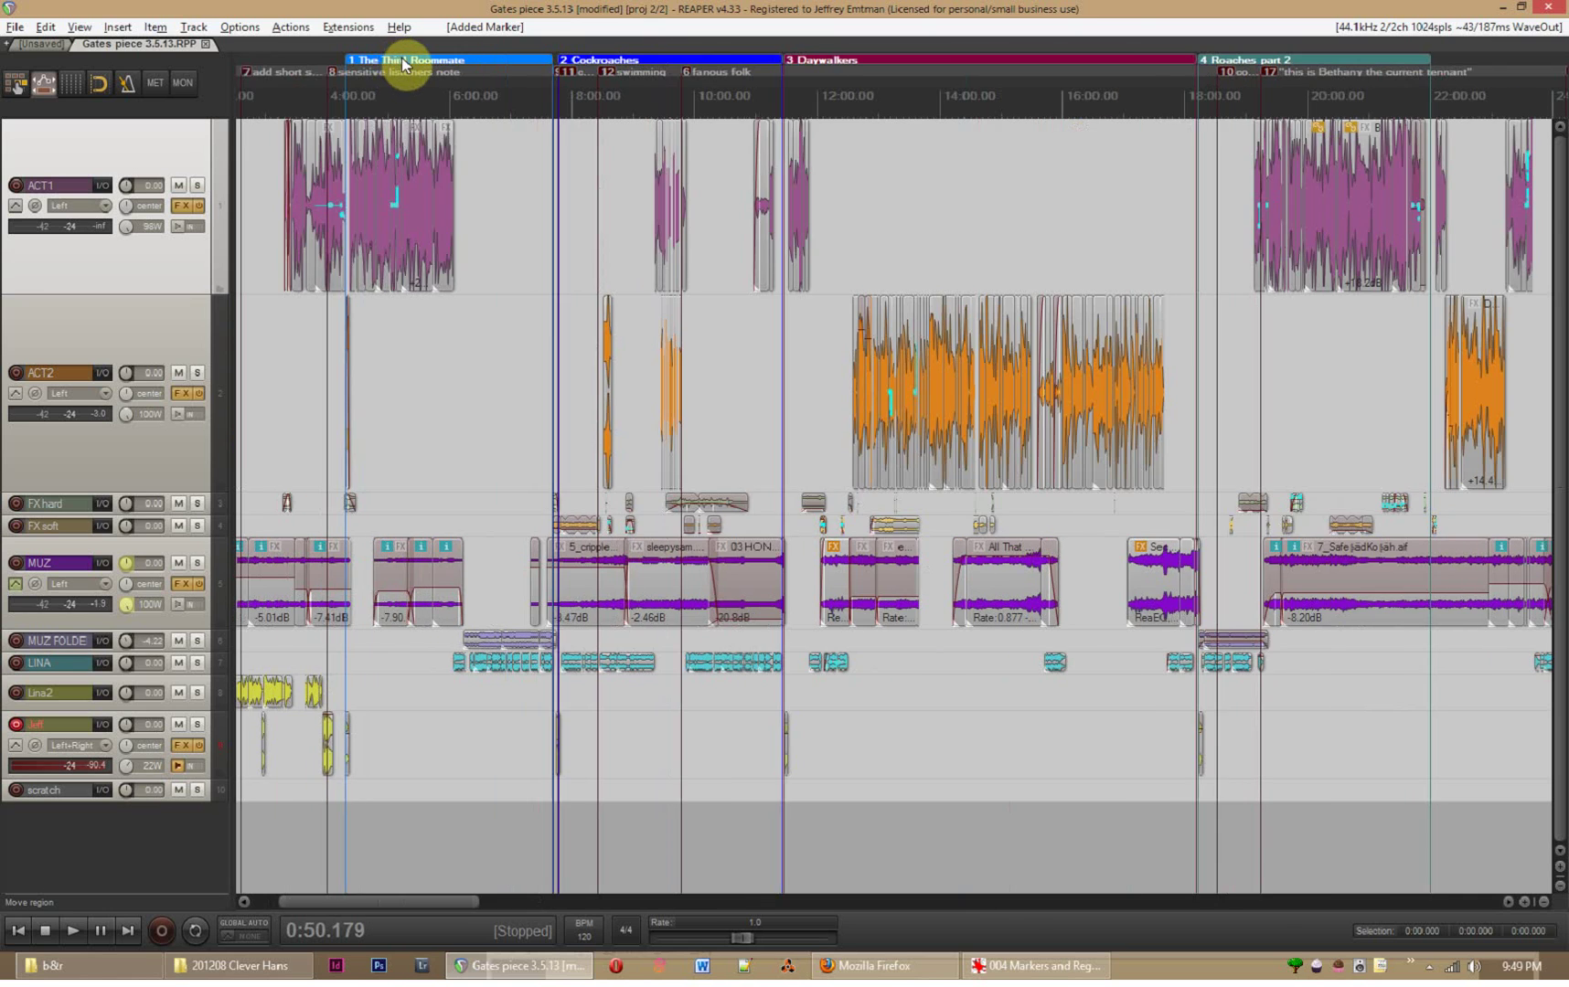
pyautogui.scroll(-1, 402, 63)
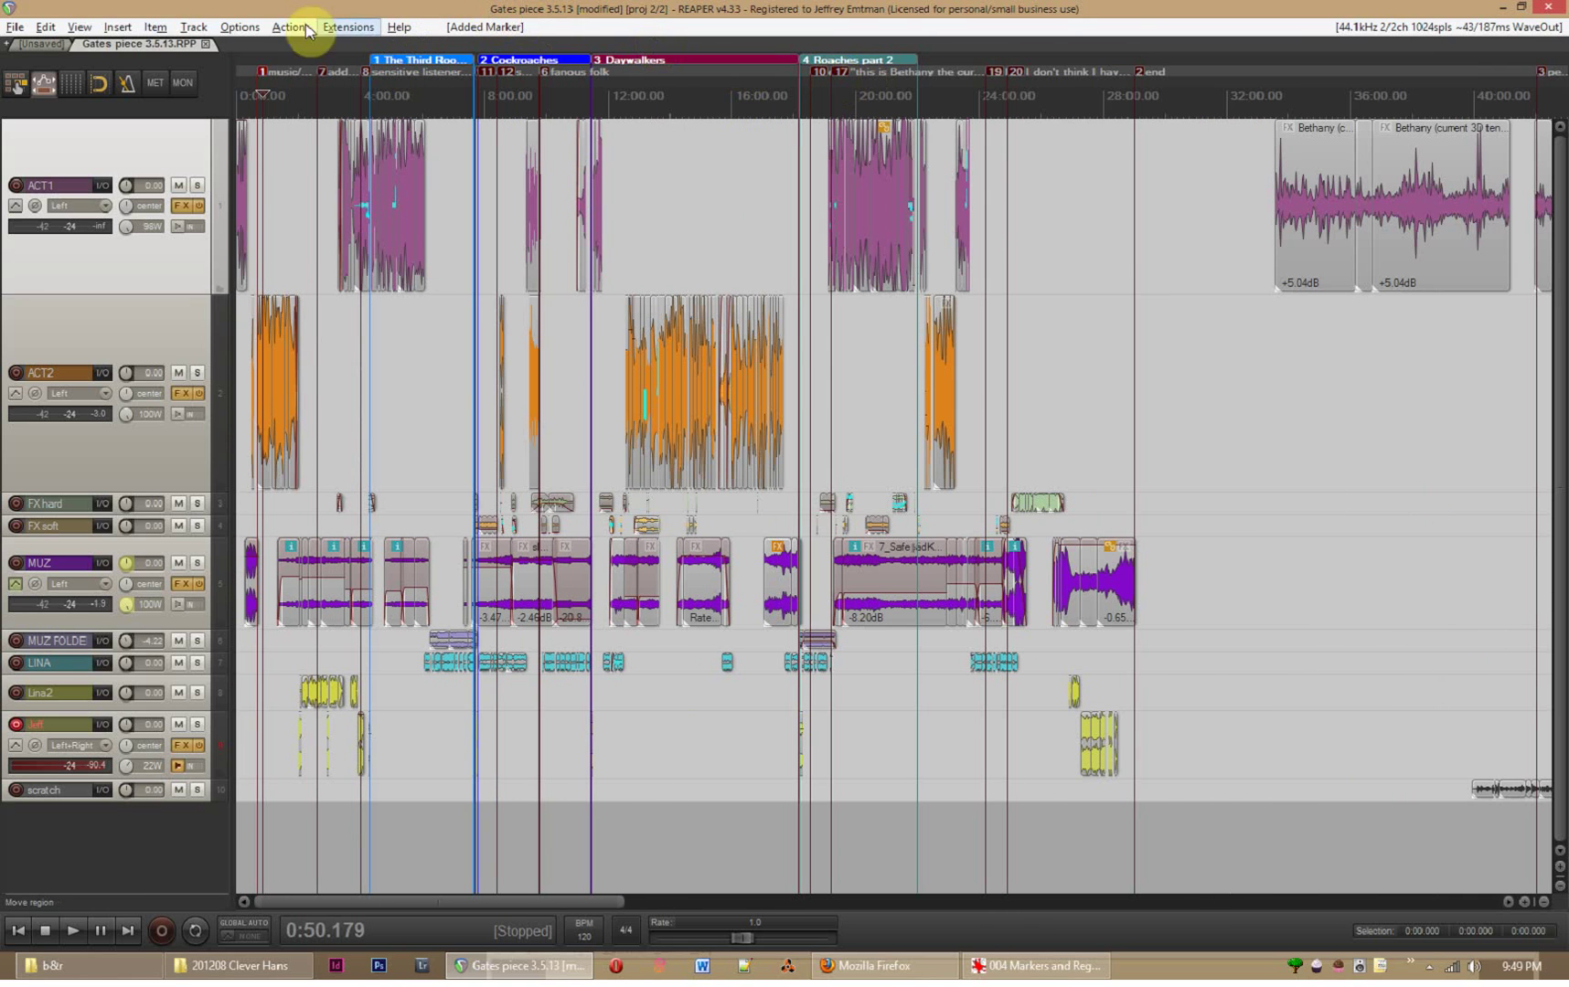
pyautogui.click(116, 34)
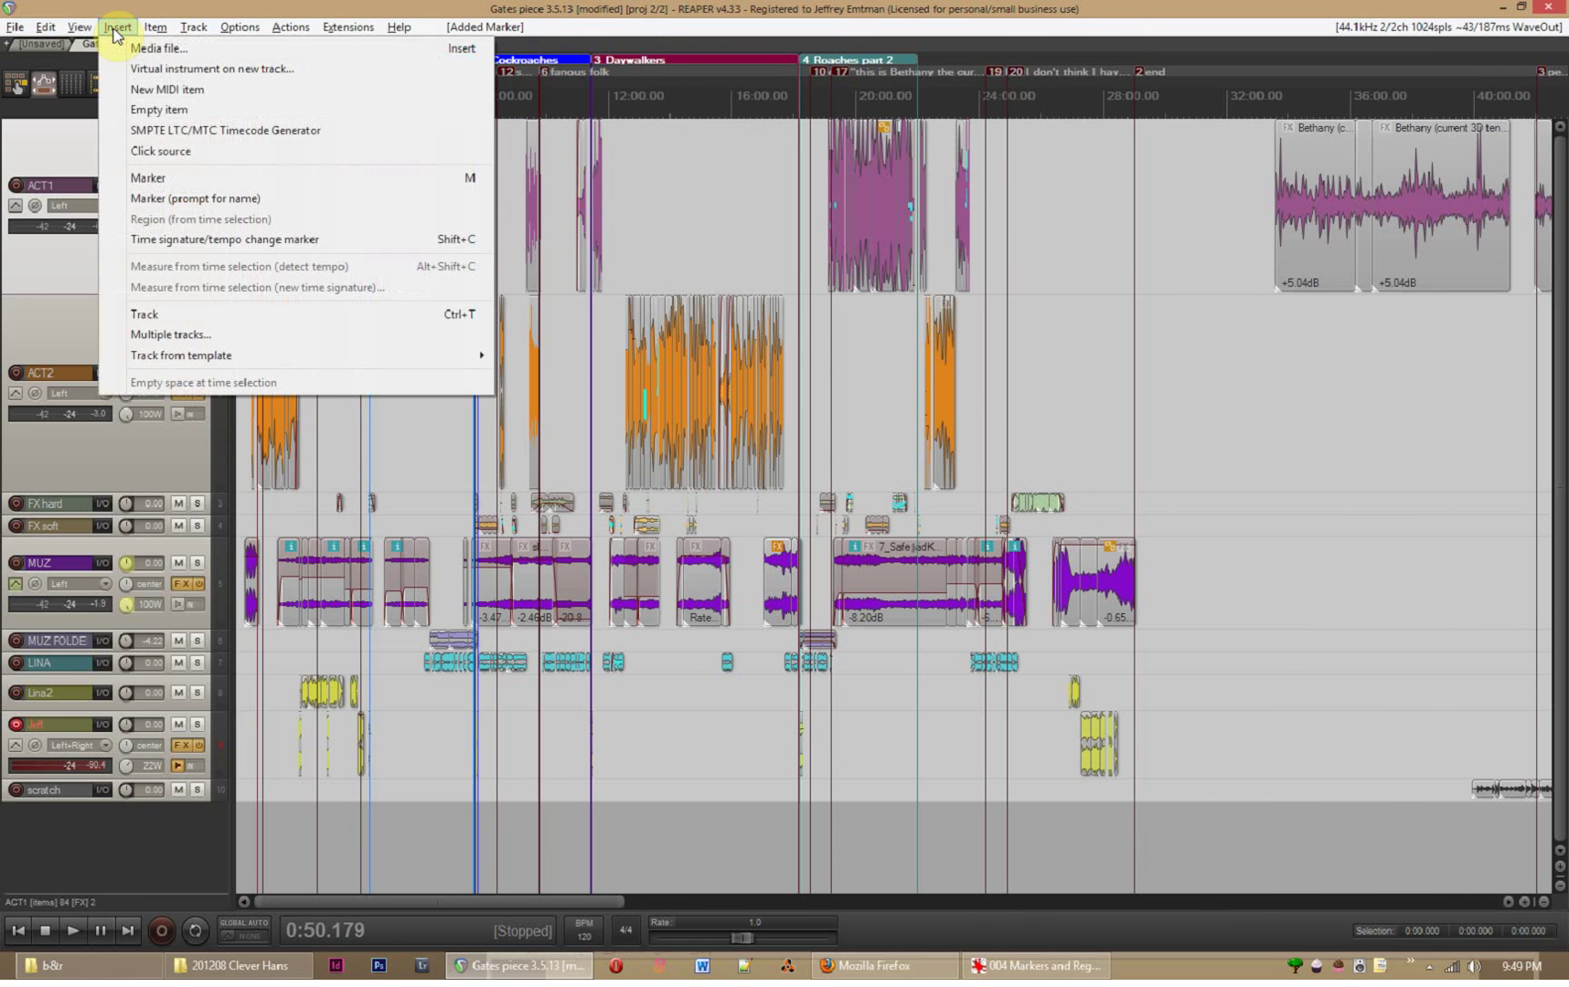
pyautogui.click(115, 34)
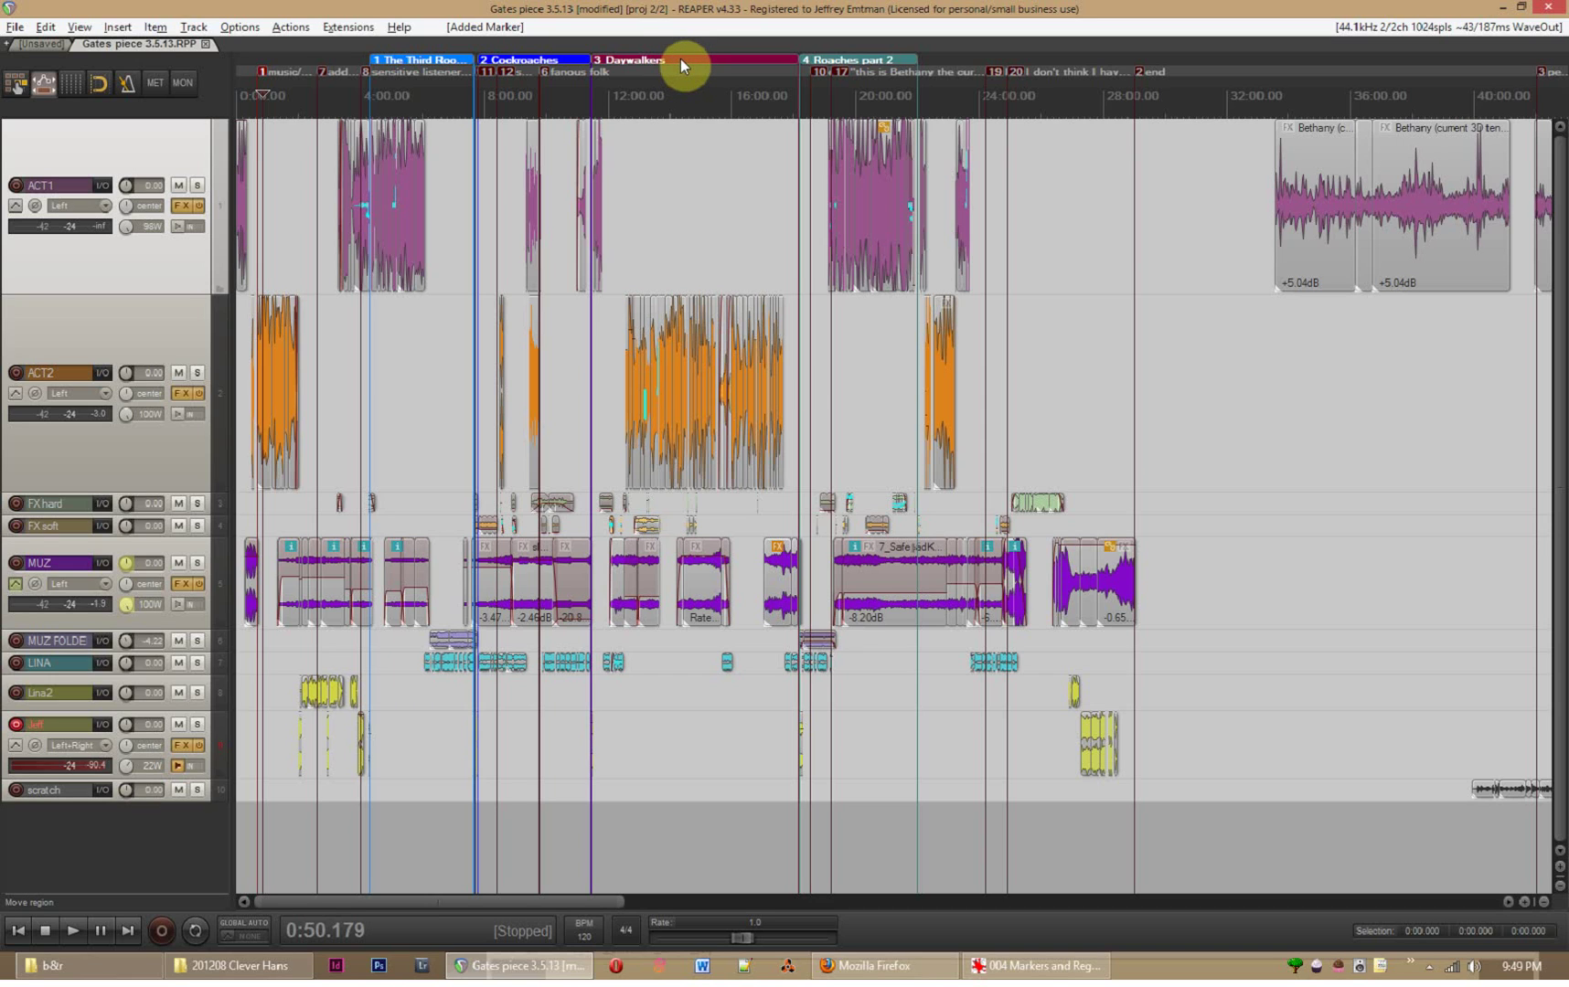
pyautogui.click(240, 27)
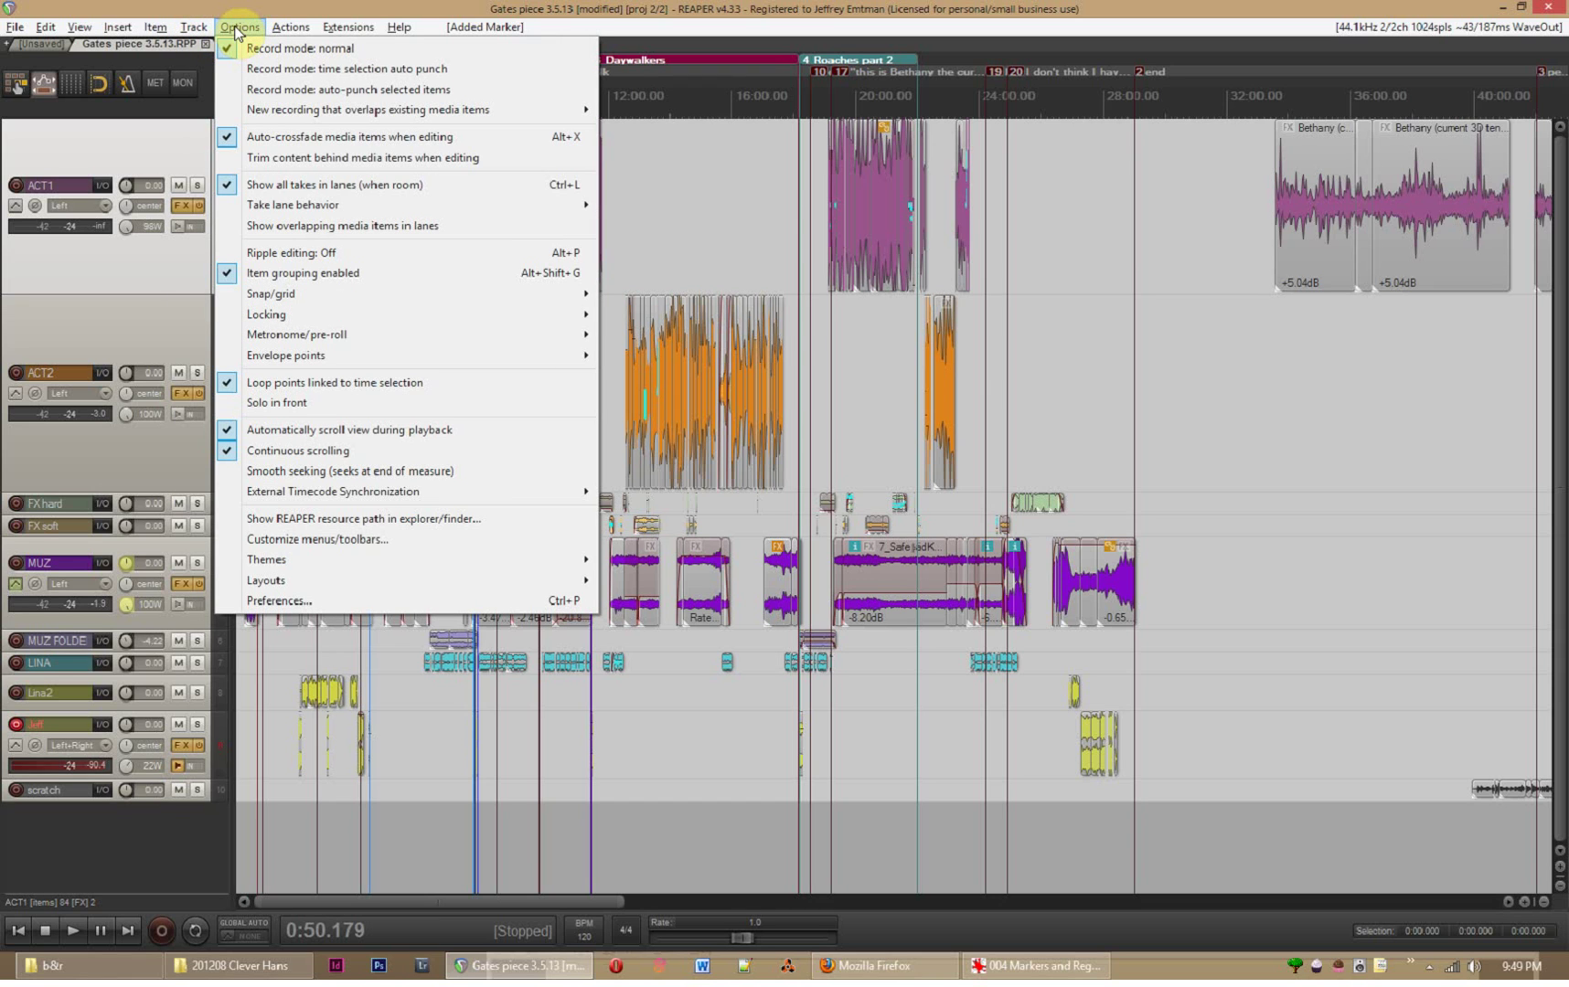
pyautogui.moveTo(88, 26)
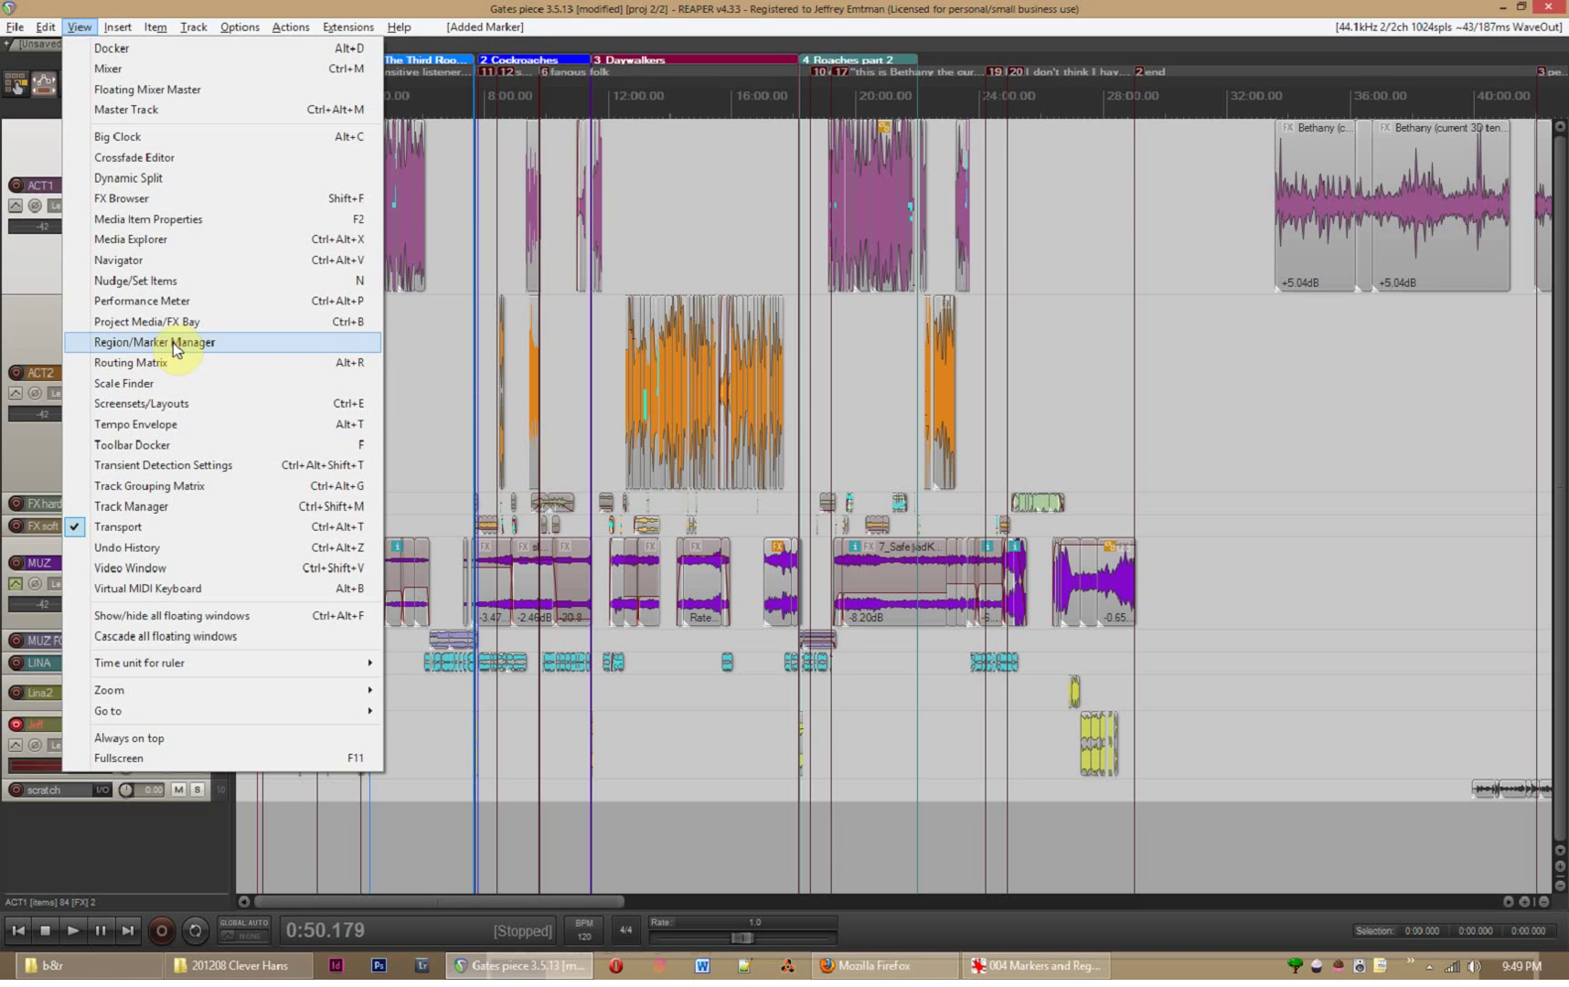
# In the Region/Marker Manager, list only the four regions and flag just Cockroaches for rendering
pyautogui.click(177, 344)
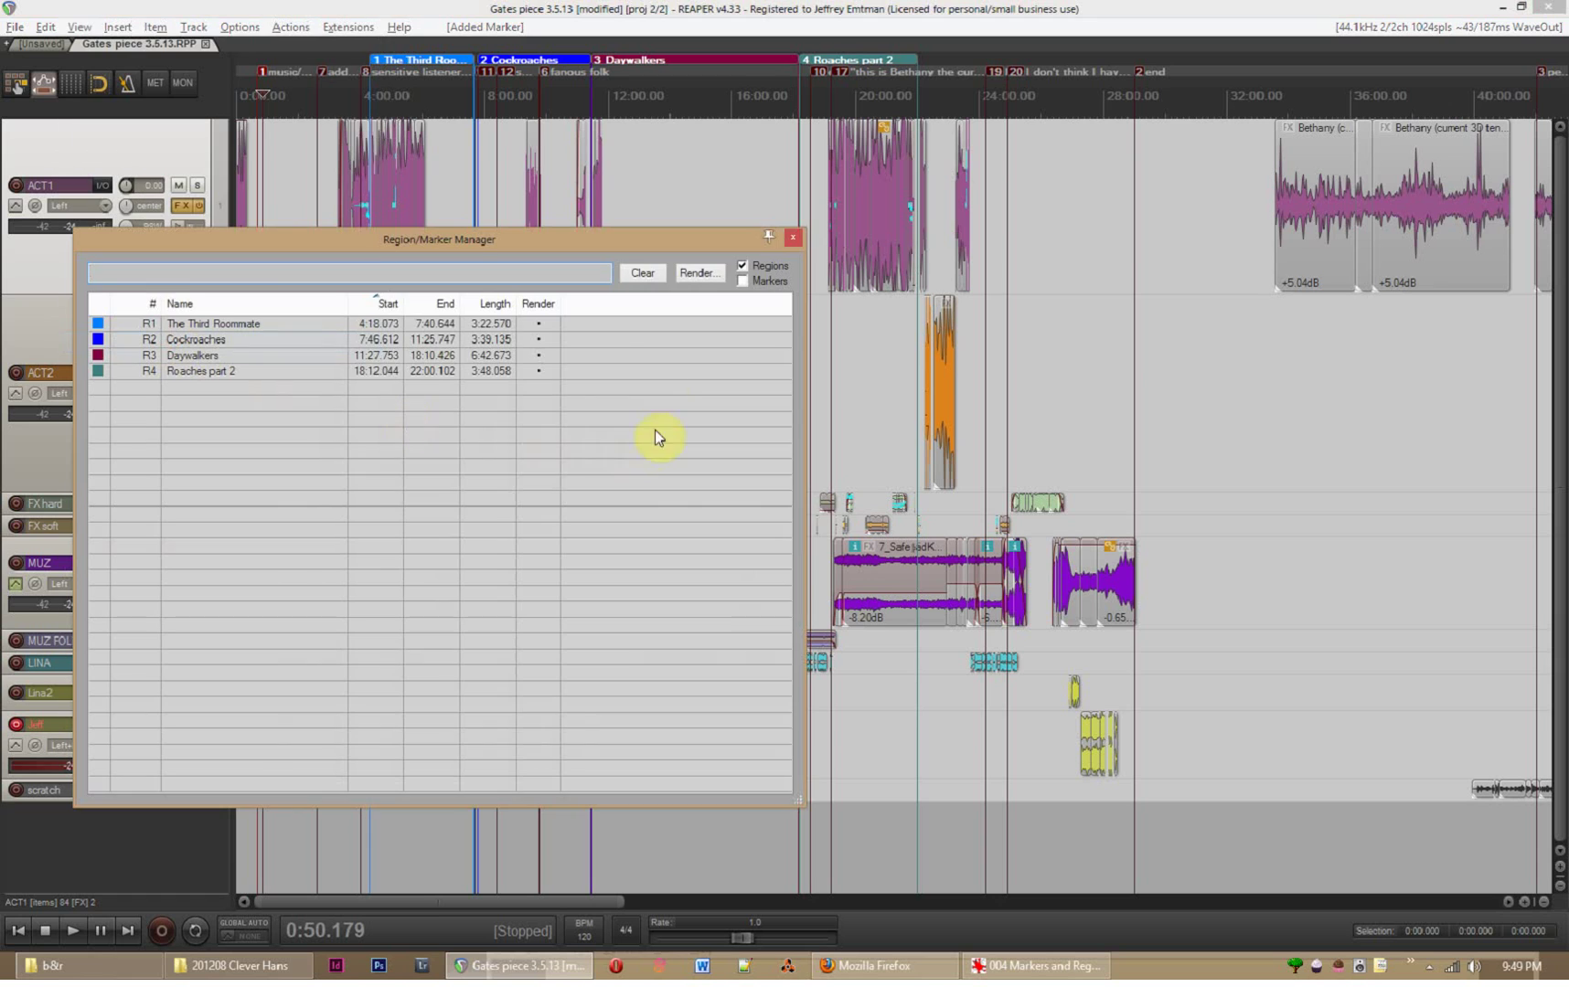
pyautogui.click(743, 281)
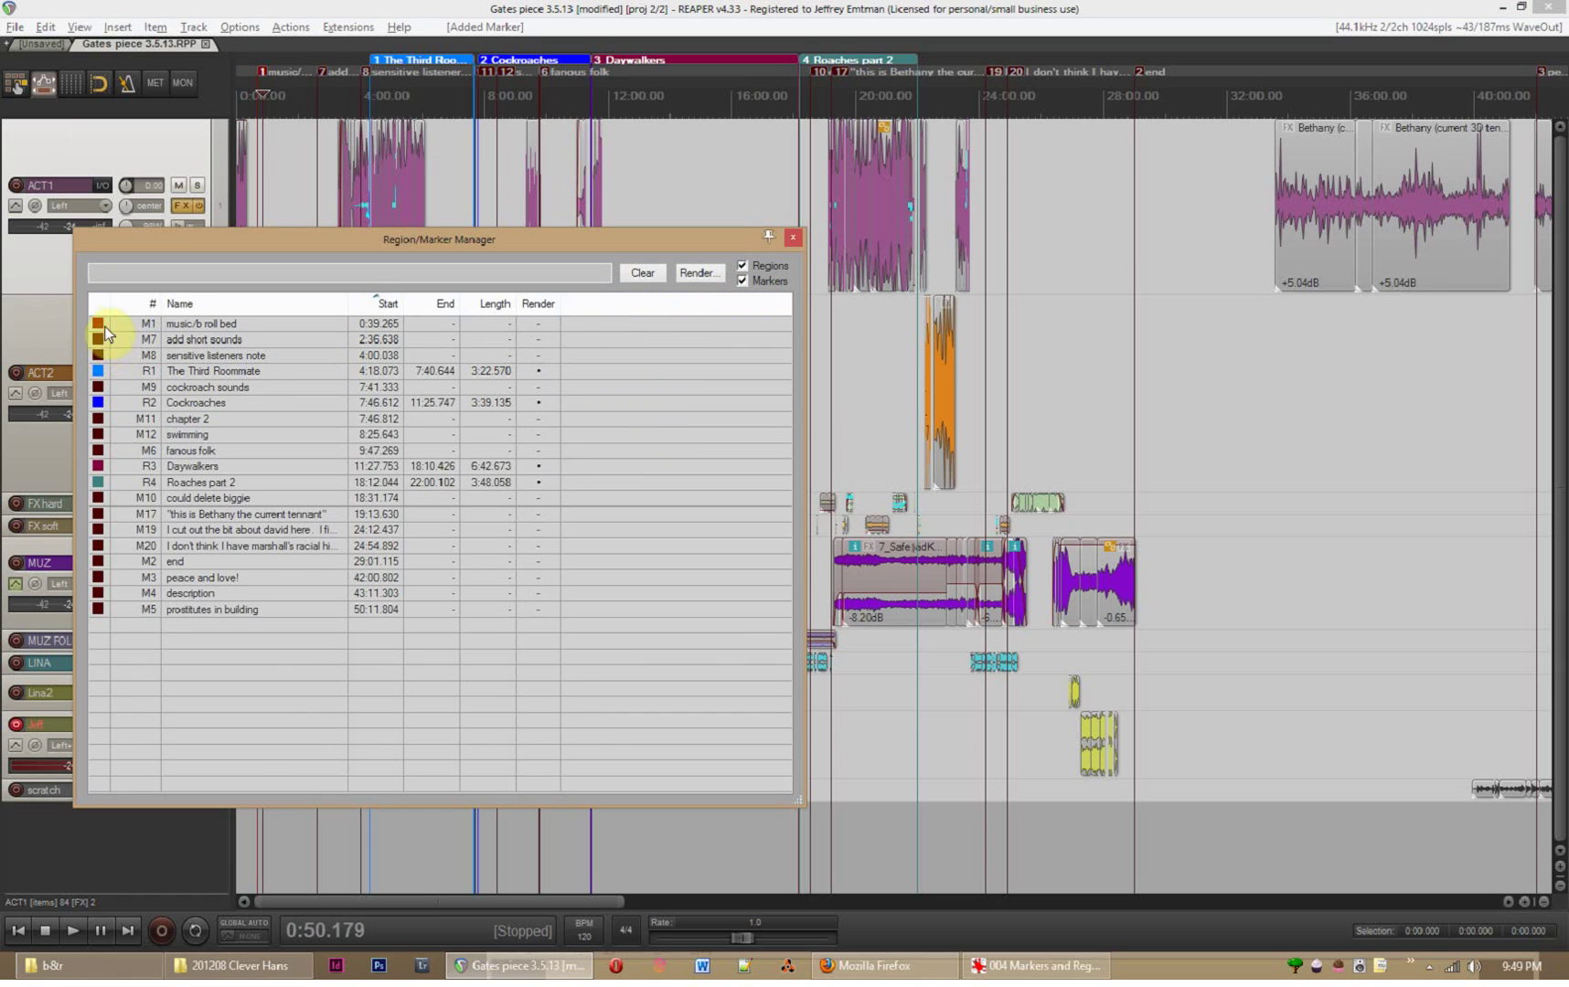
pyautogui.moveTo(295, 242)
pyautogui.mouseDown()
pyautogui.moveTo(957, 252)
pyautogui.moveTo(966, 235)
pyautogui.mouseUp()
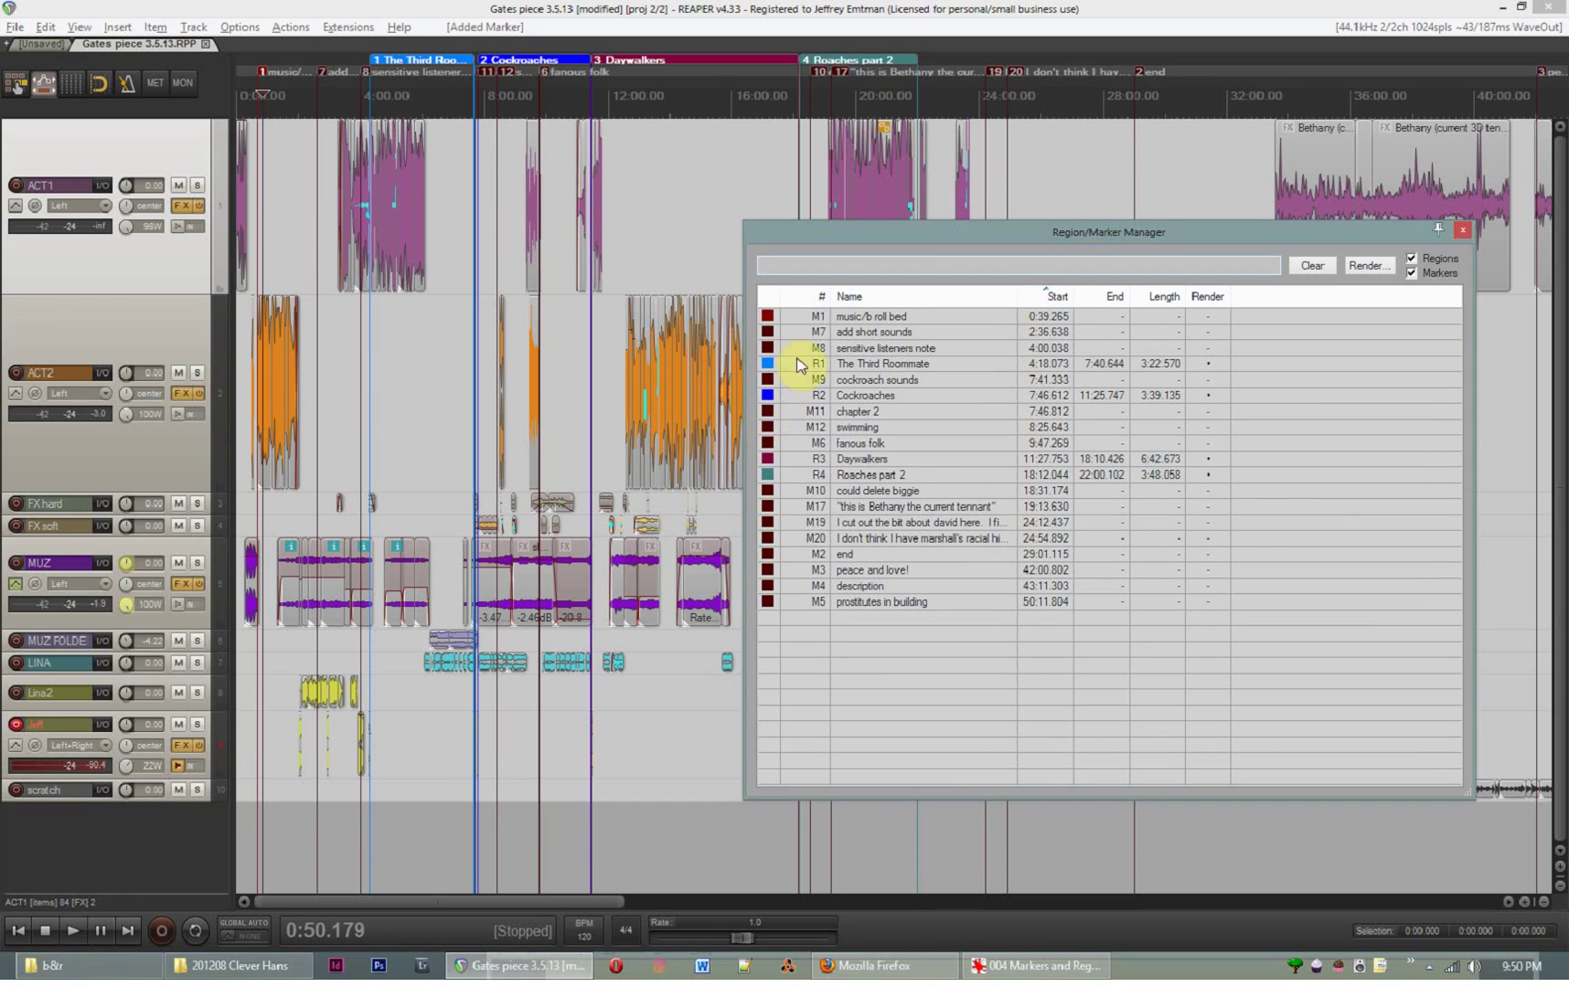
pyautogui.click(1412, 274)
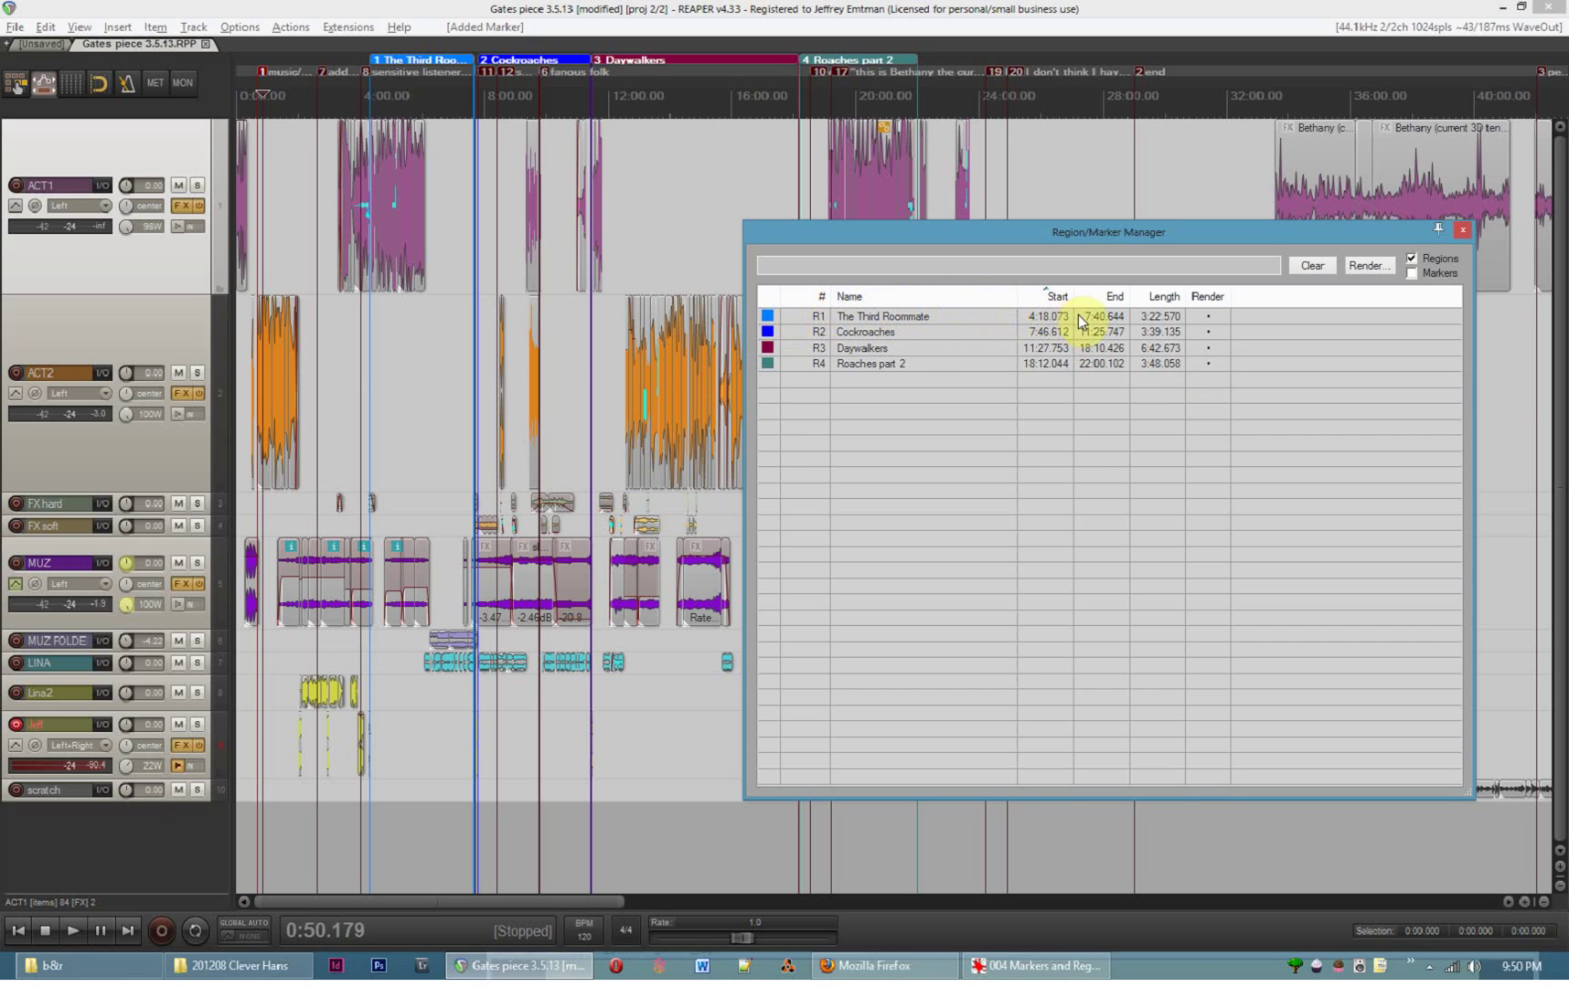
pyautogui.click(1208, 316)
pyautogui.click(1210, 333)
# In Render to File, name the output 'gates' and set render bounds to Project regions
pyautogui.click(1366, 266)
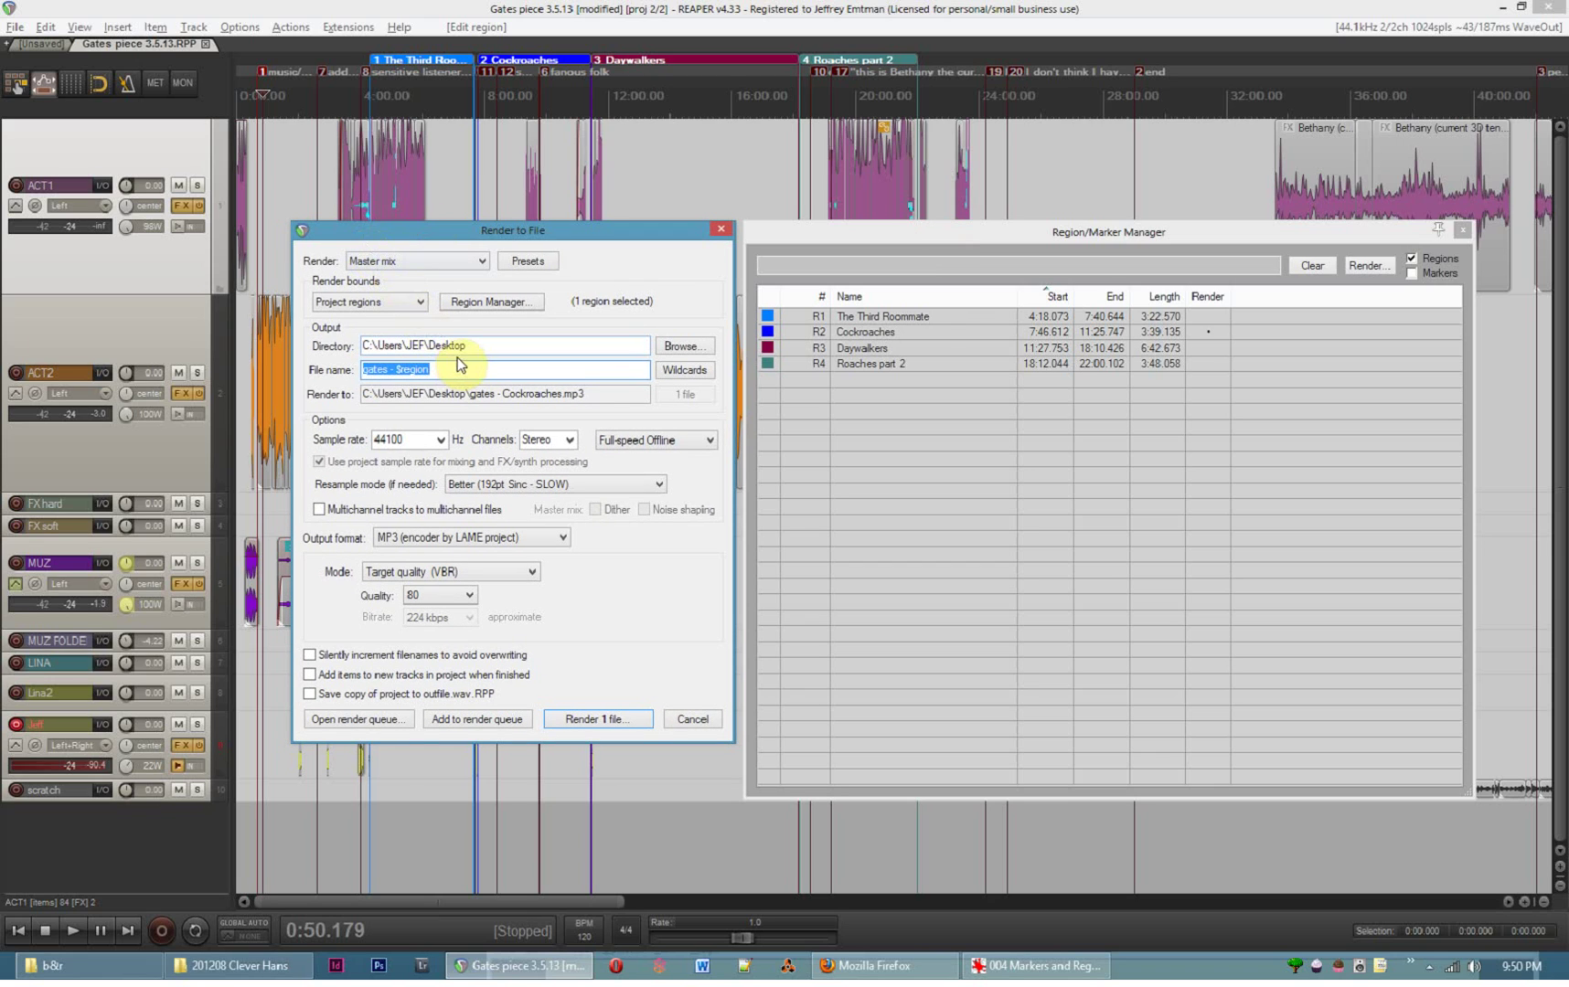
pyautogui.press('BackSpace')
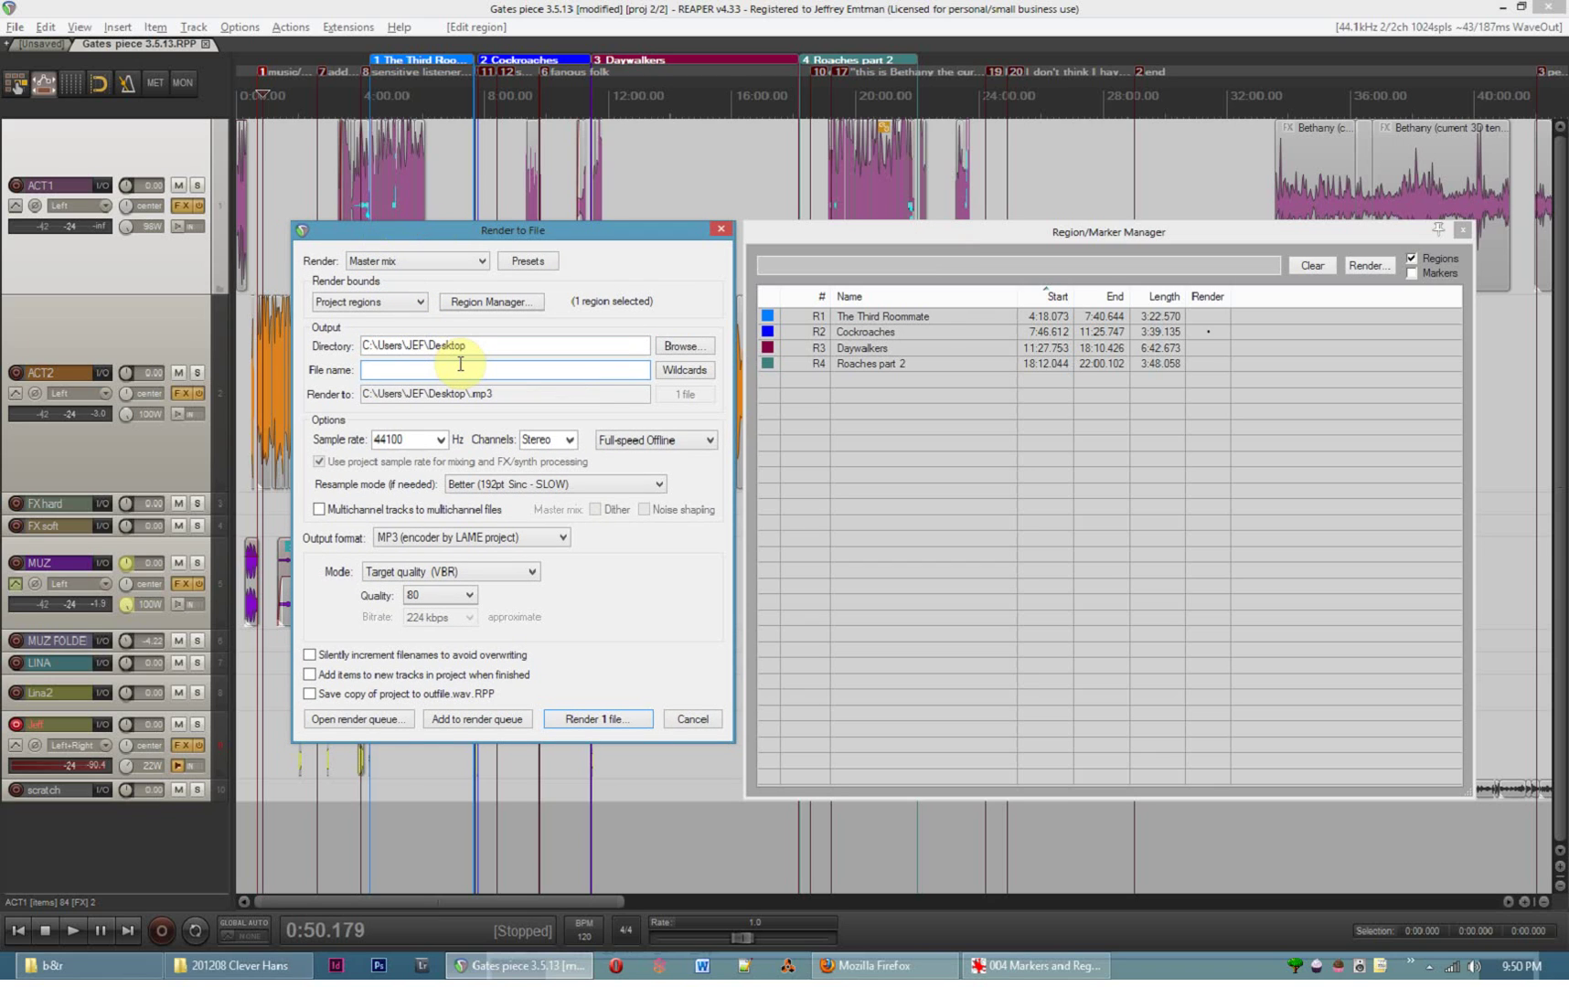
pyautogui.write('gates')
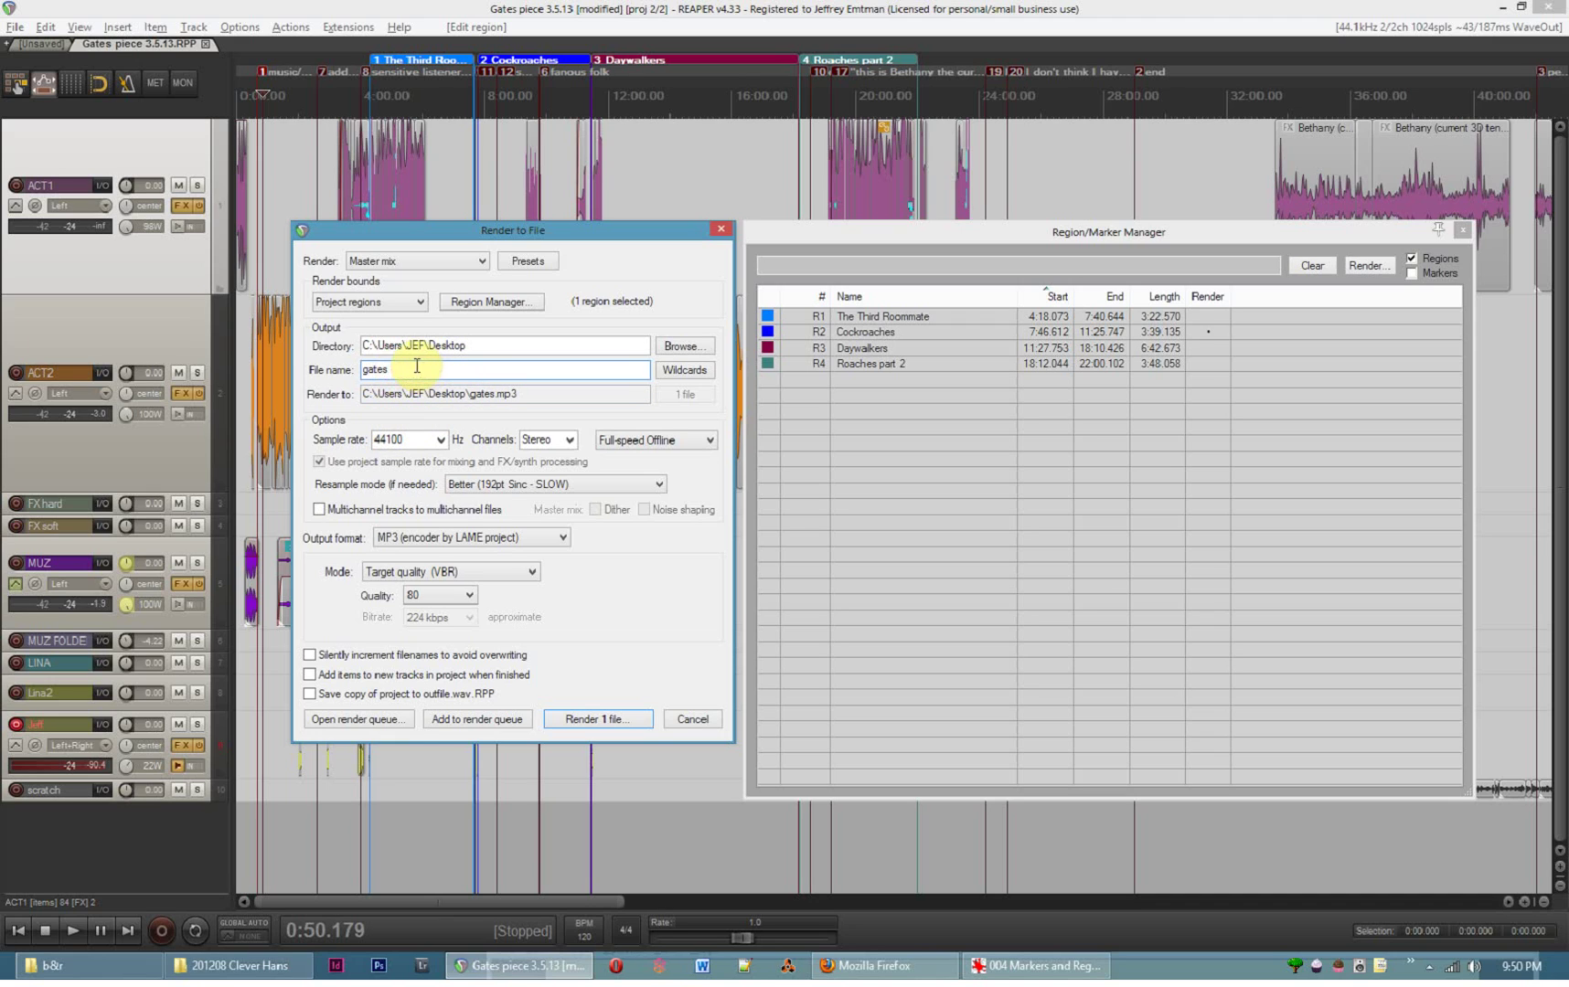
pyautogui.click(367, 303)
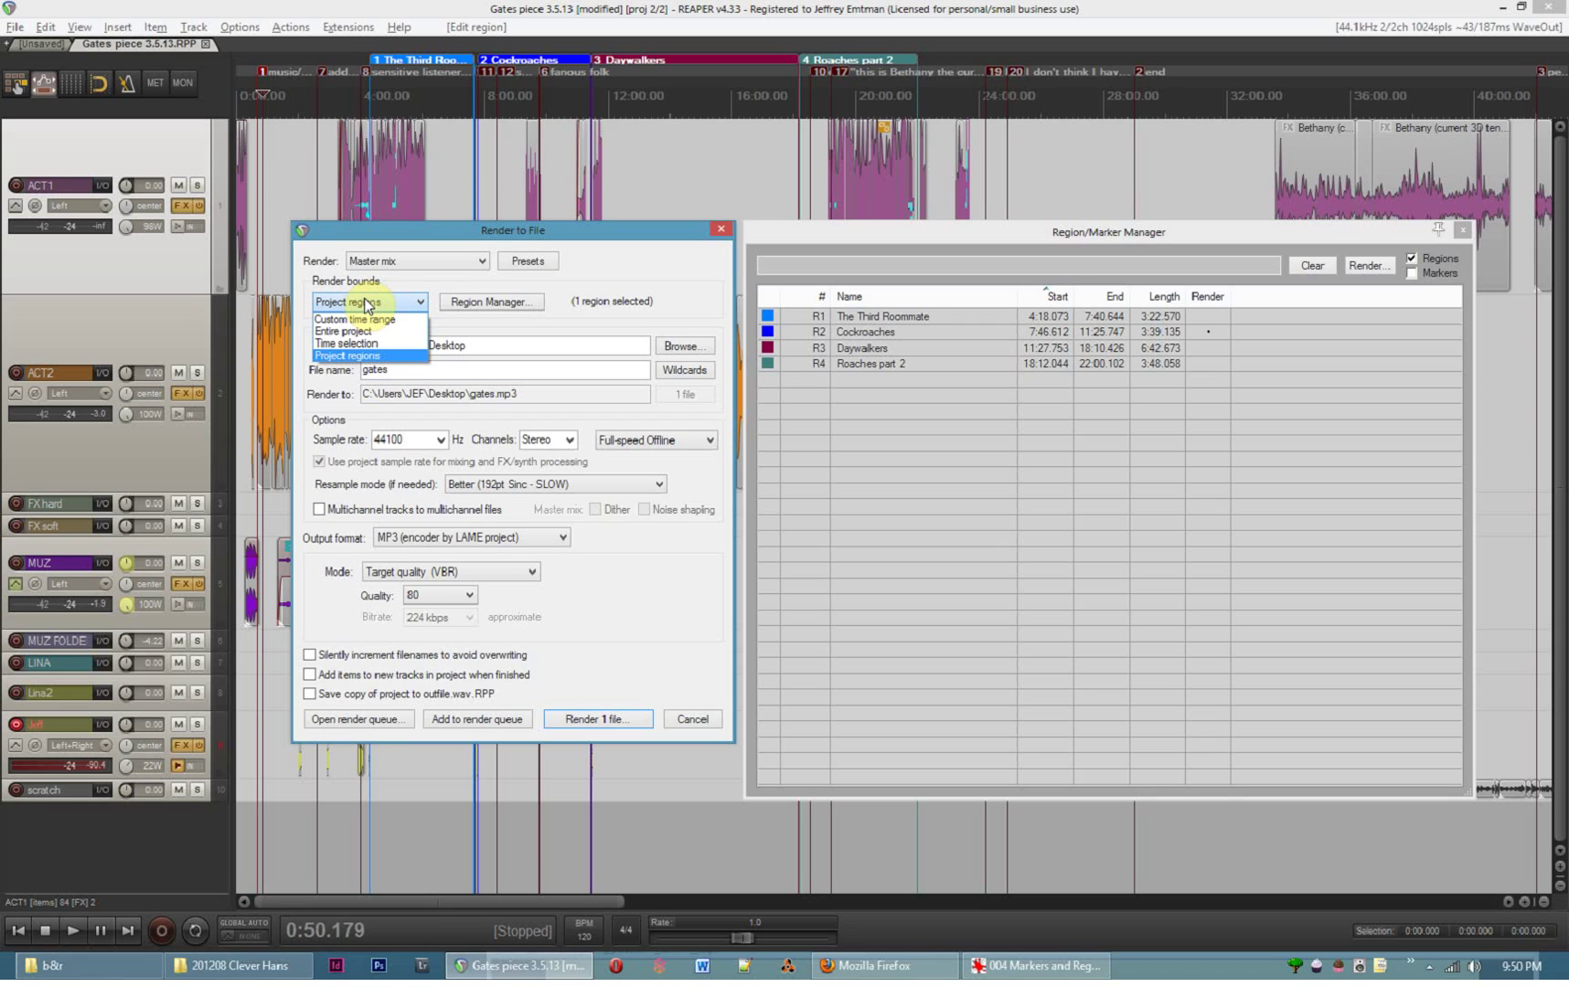
pyautogui.click(386, 356)
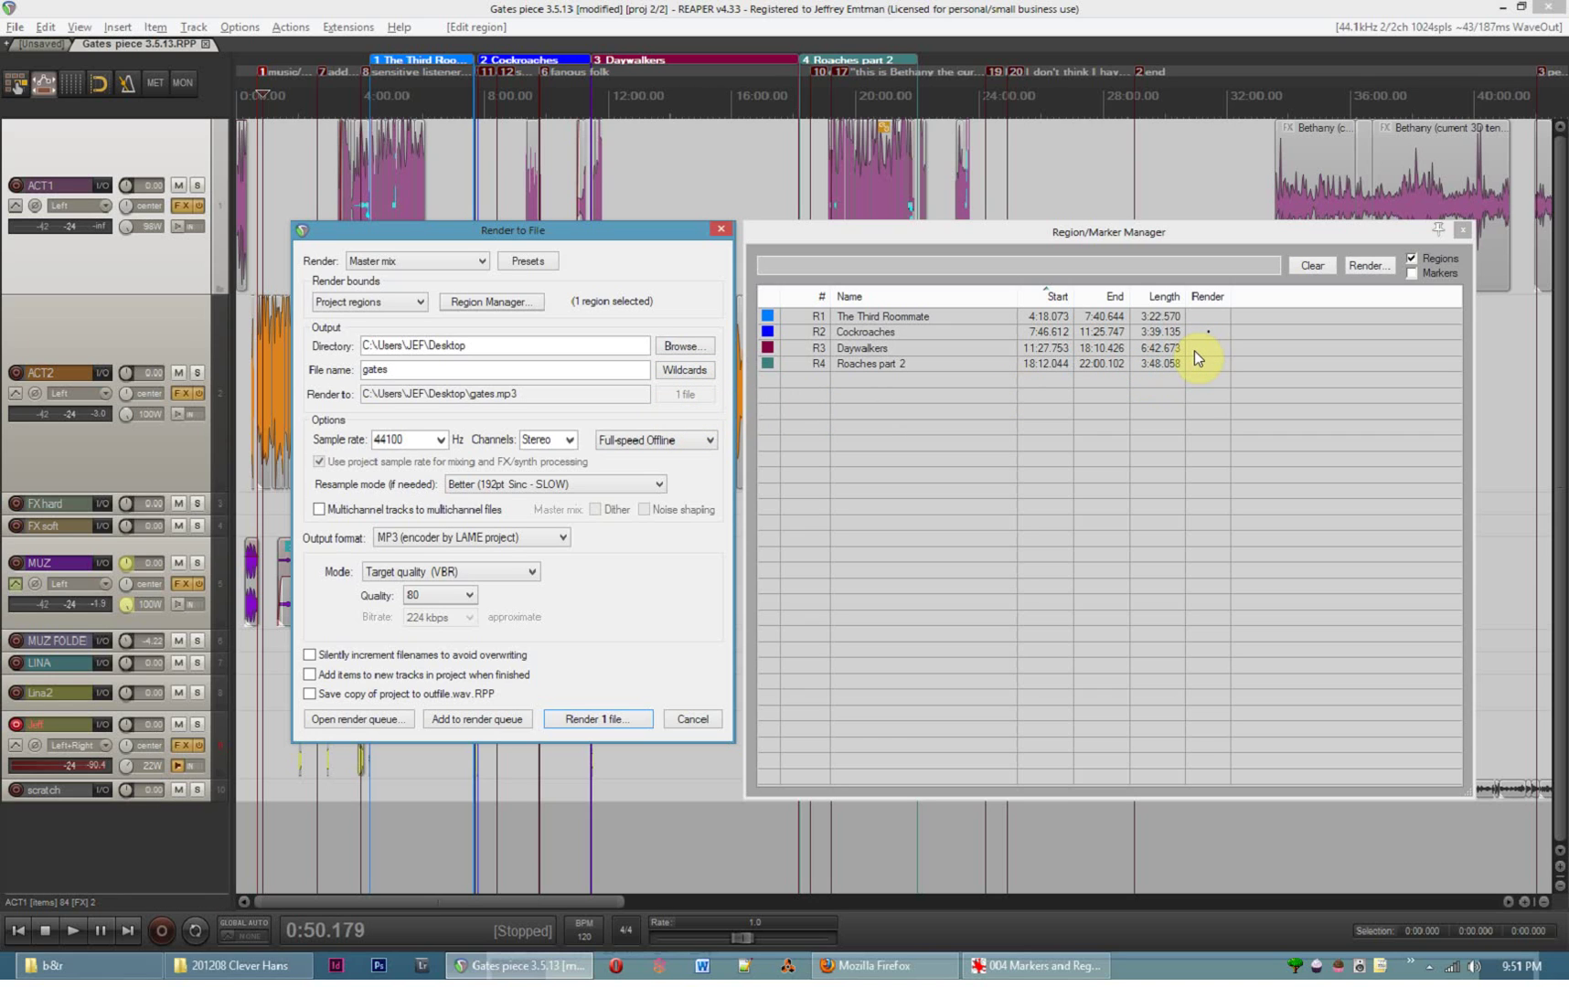
# Change the file name to 'cockroaches', then replace it with 'gates -'
pyautogui.doubleClick(462, 369)
pyautogui.write('cockroaches')
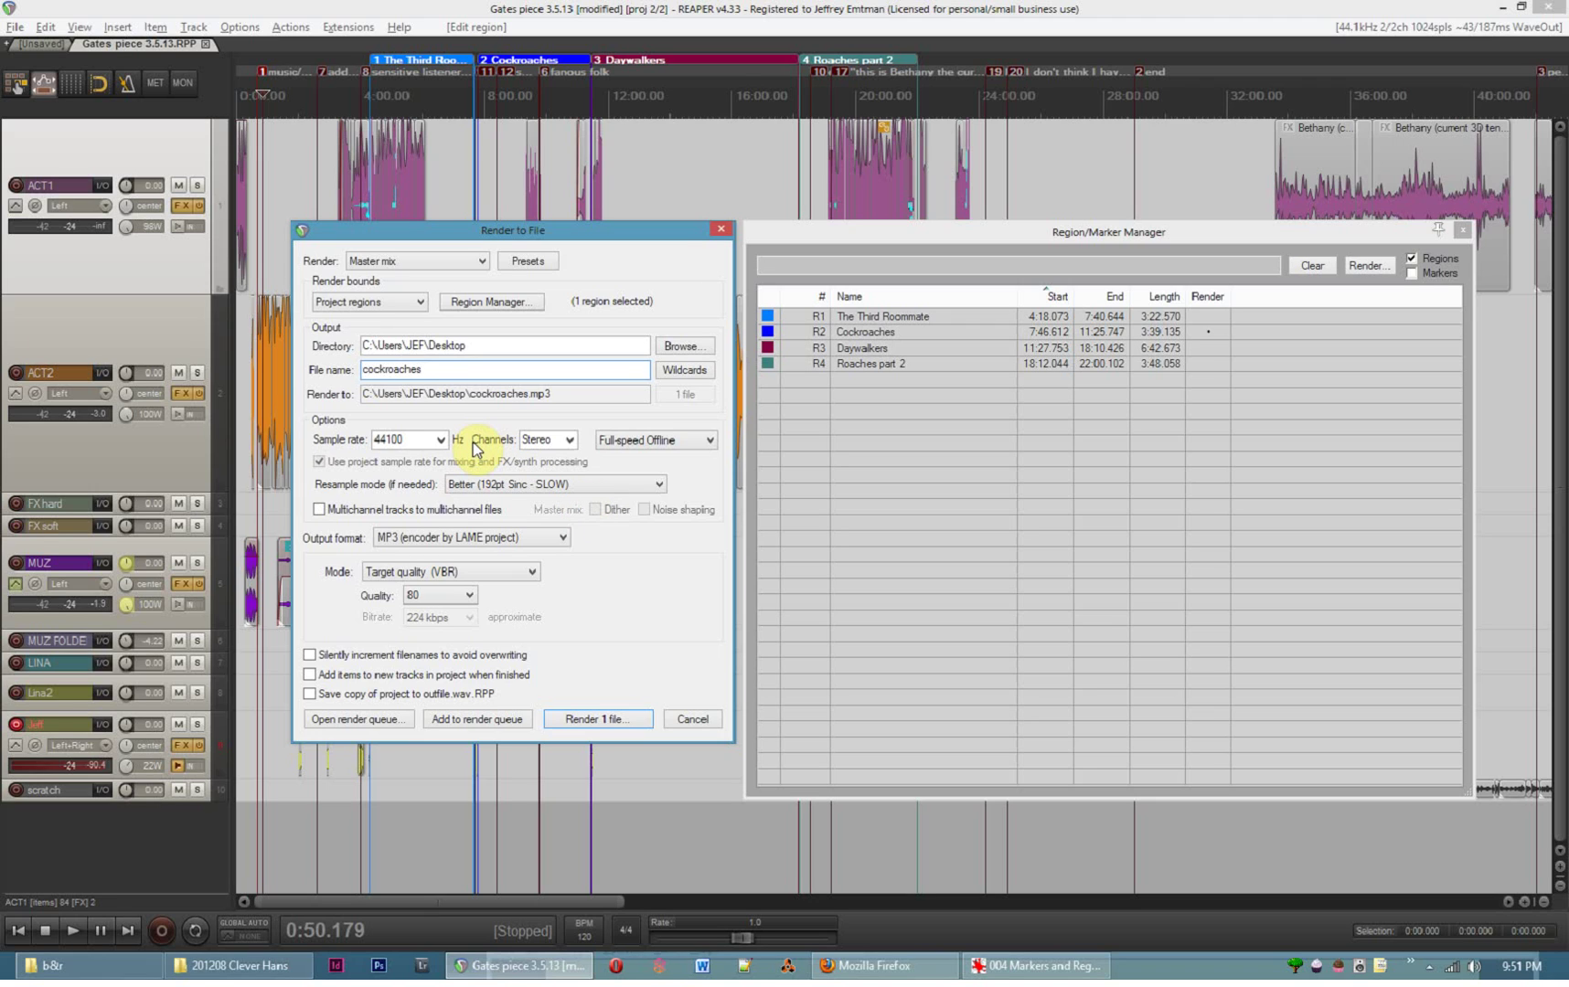
pyautogui.press('BackSpace')
pyautogui.press('BackSpace')
pyautogui.press('BackSpace')
pyautogui.press('BackSpace')
pyautogui.press('BackSpace')
pyautogui.press('BackSpace')
pyautogui.press('BackSpace')
pyautogui.press('BackSpace')
pyautogui.press('BackSpace')
pyautogui.press('BackSpace')
pyautogui.press('BackSpace')
pyautogui.write('gates -')
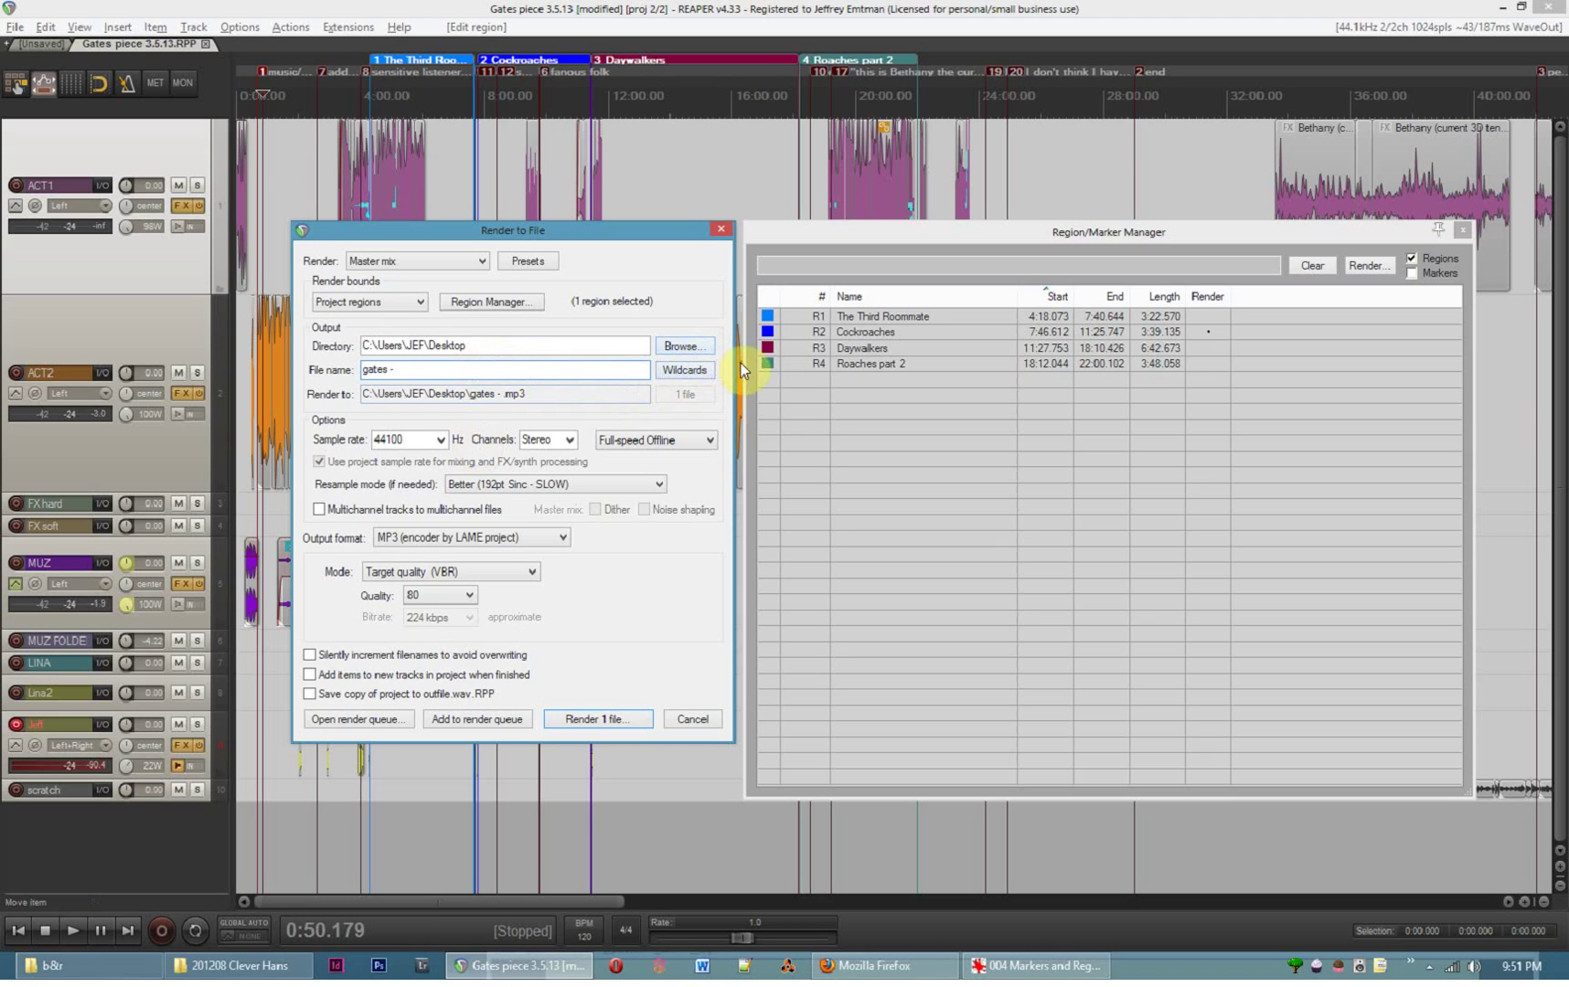
# Add the $region wildcard, flag all four regions, and preview the four output file names
pyautogui.click(703, 373)
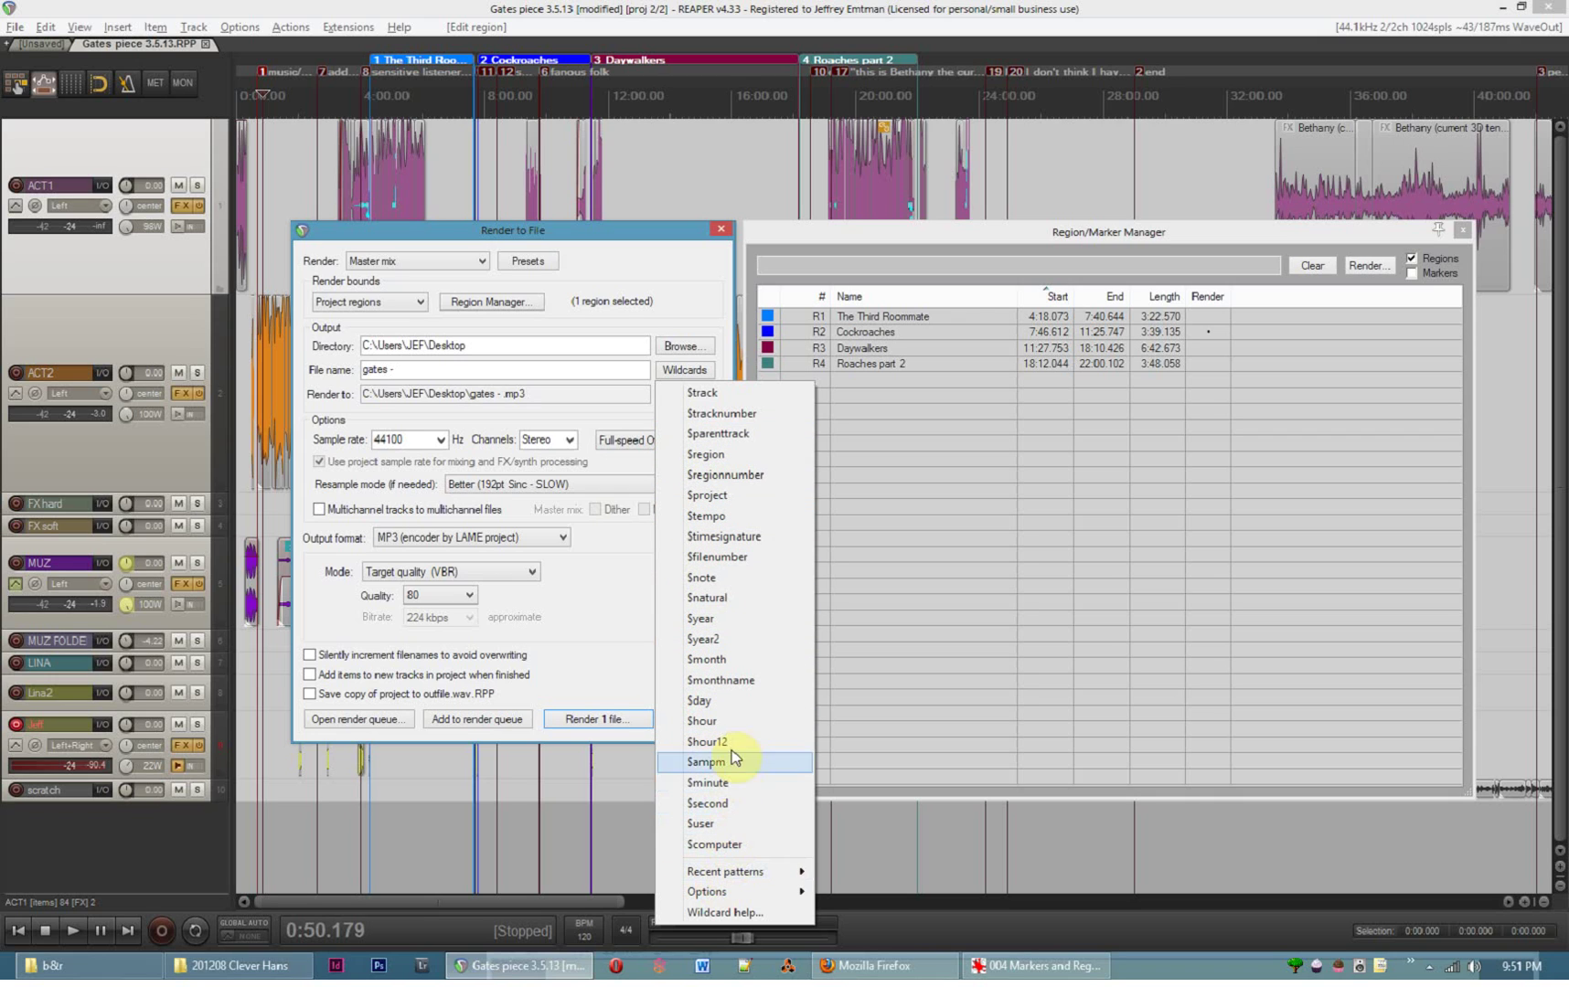
pyautogui.click(741, 457)
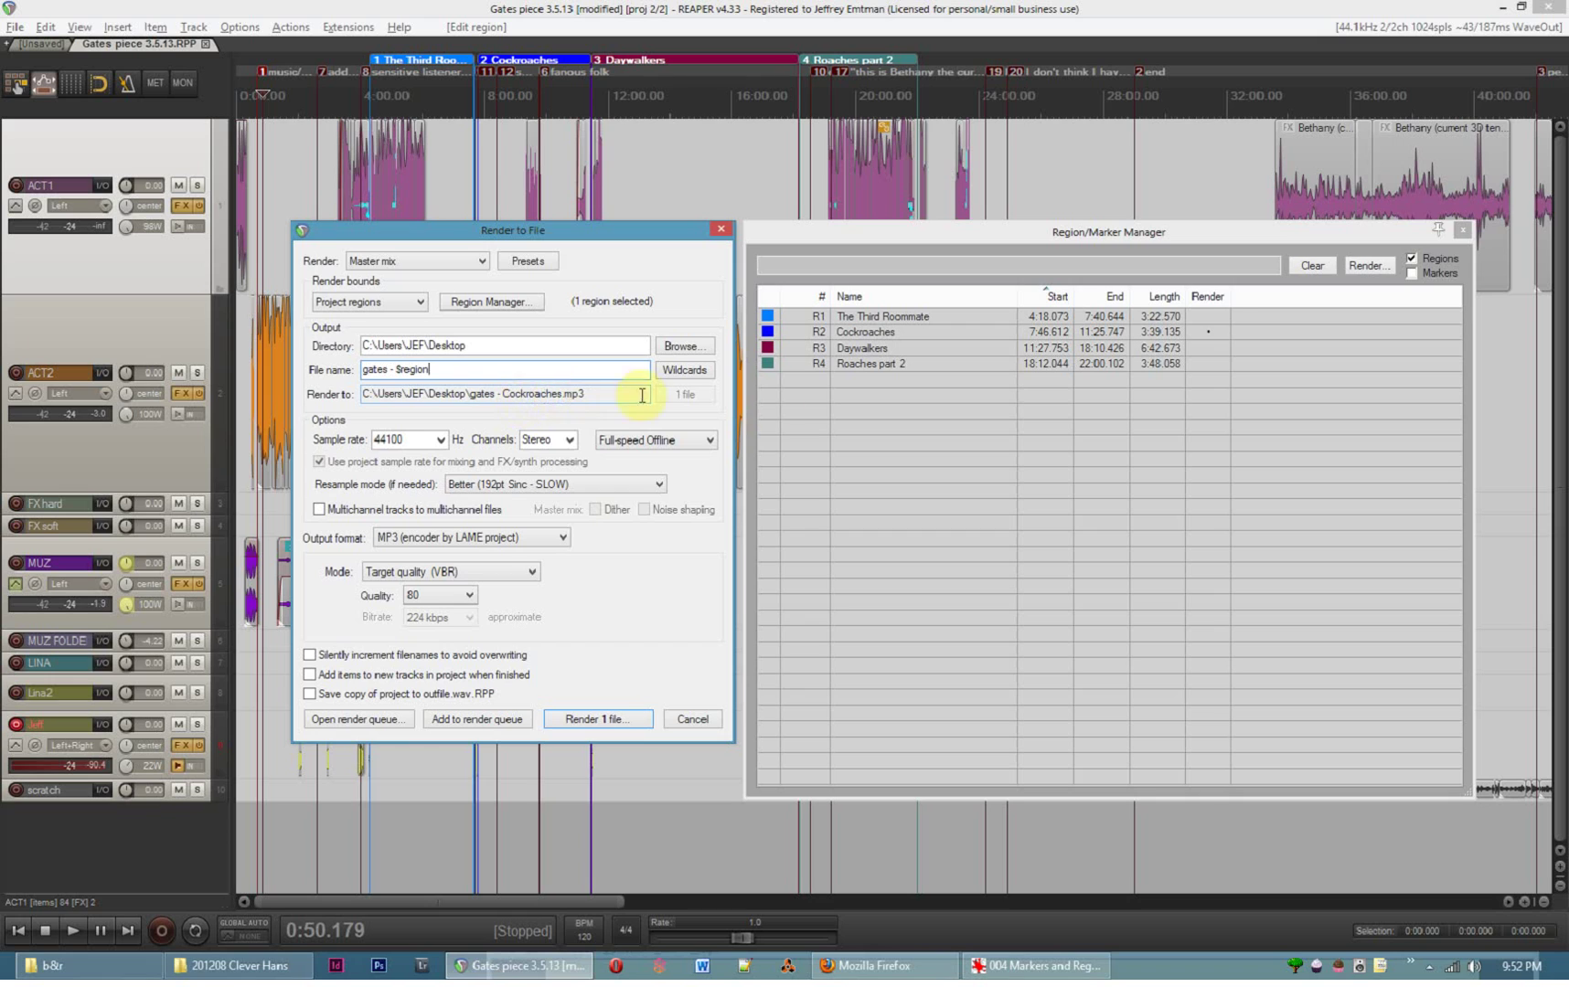
pyautogui.moveTo(1208, 317); pyautogui.dragTo(1207, 371)
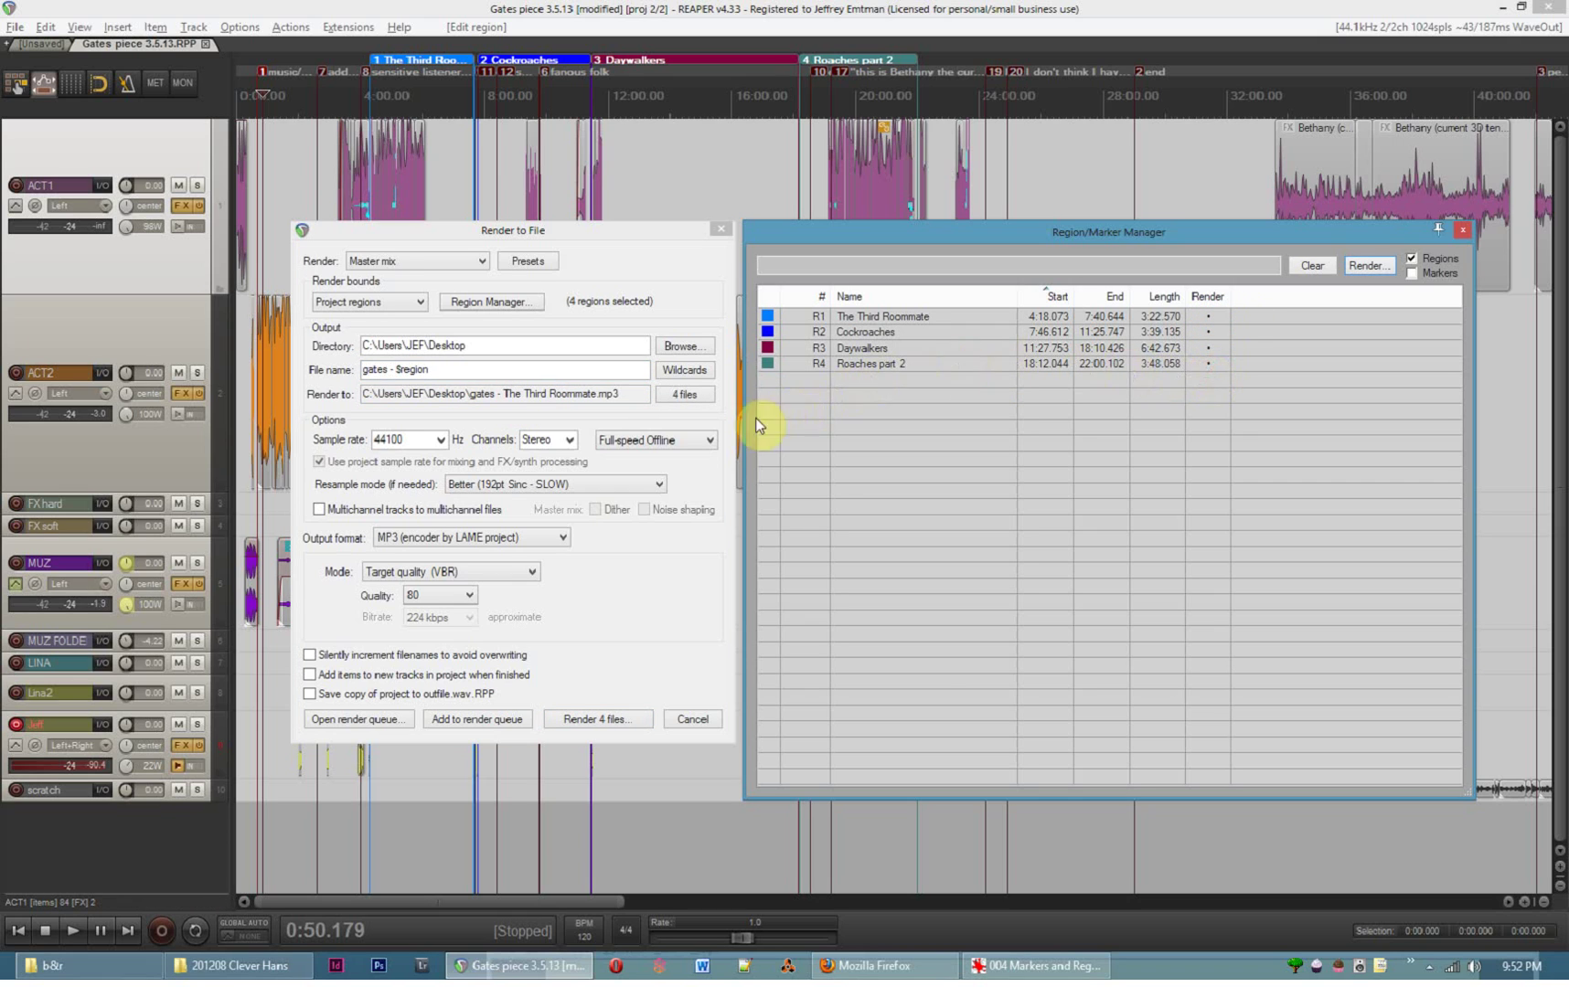
pyautogui.click(688, 401)
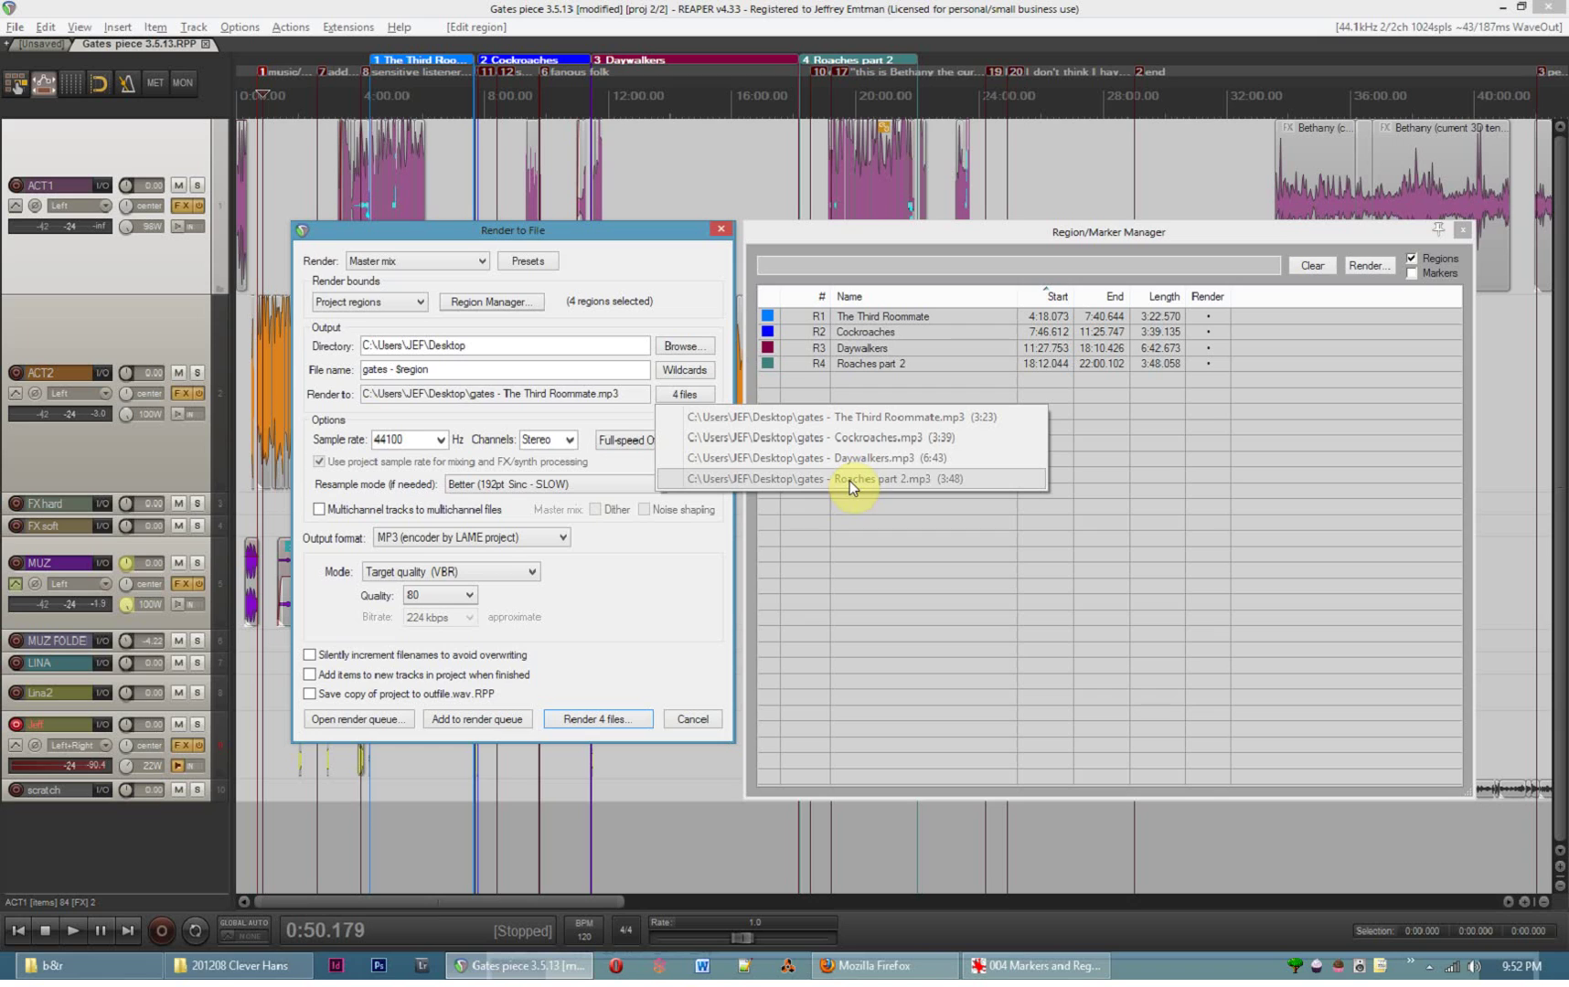
pyautogui.click(631, 236)
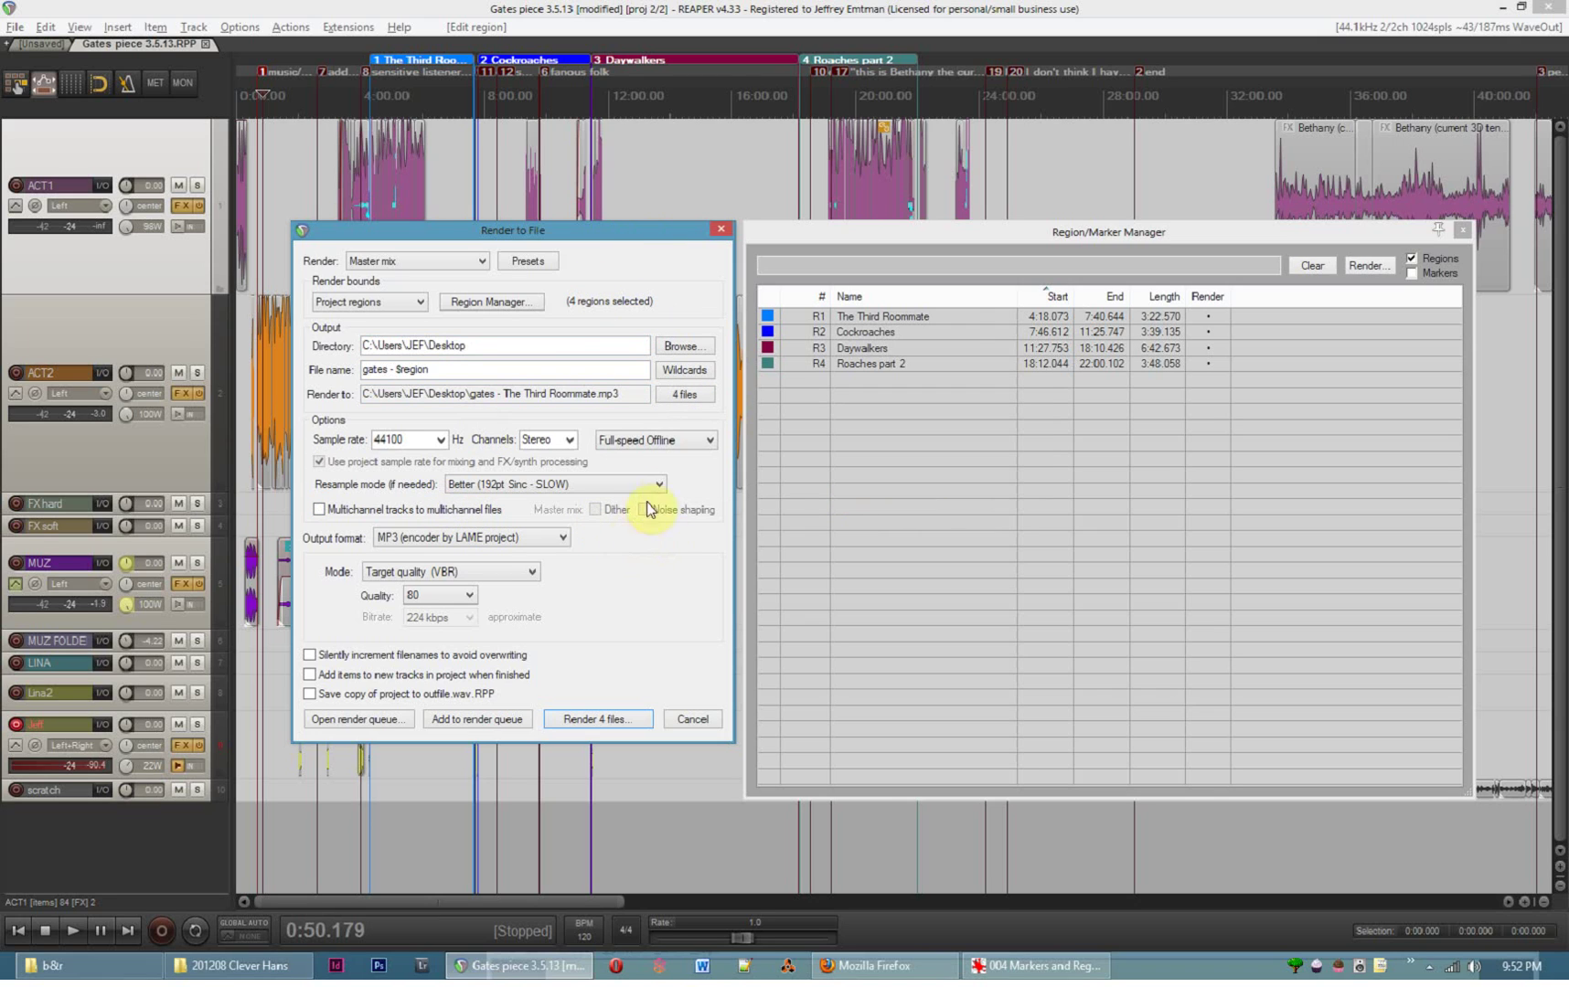
# Leave only Cockroaches flagged, start its MP3 render, then cancel it
pyautogui.click(1200, 319)
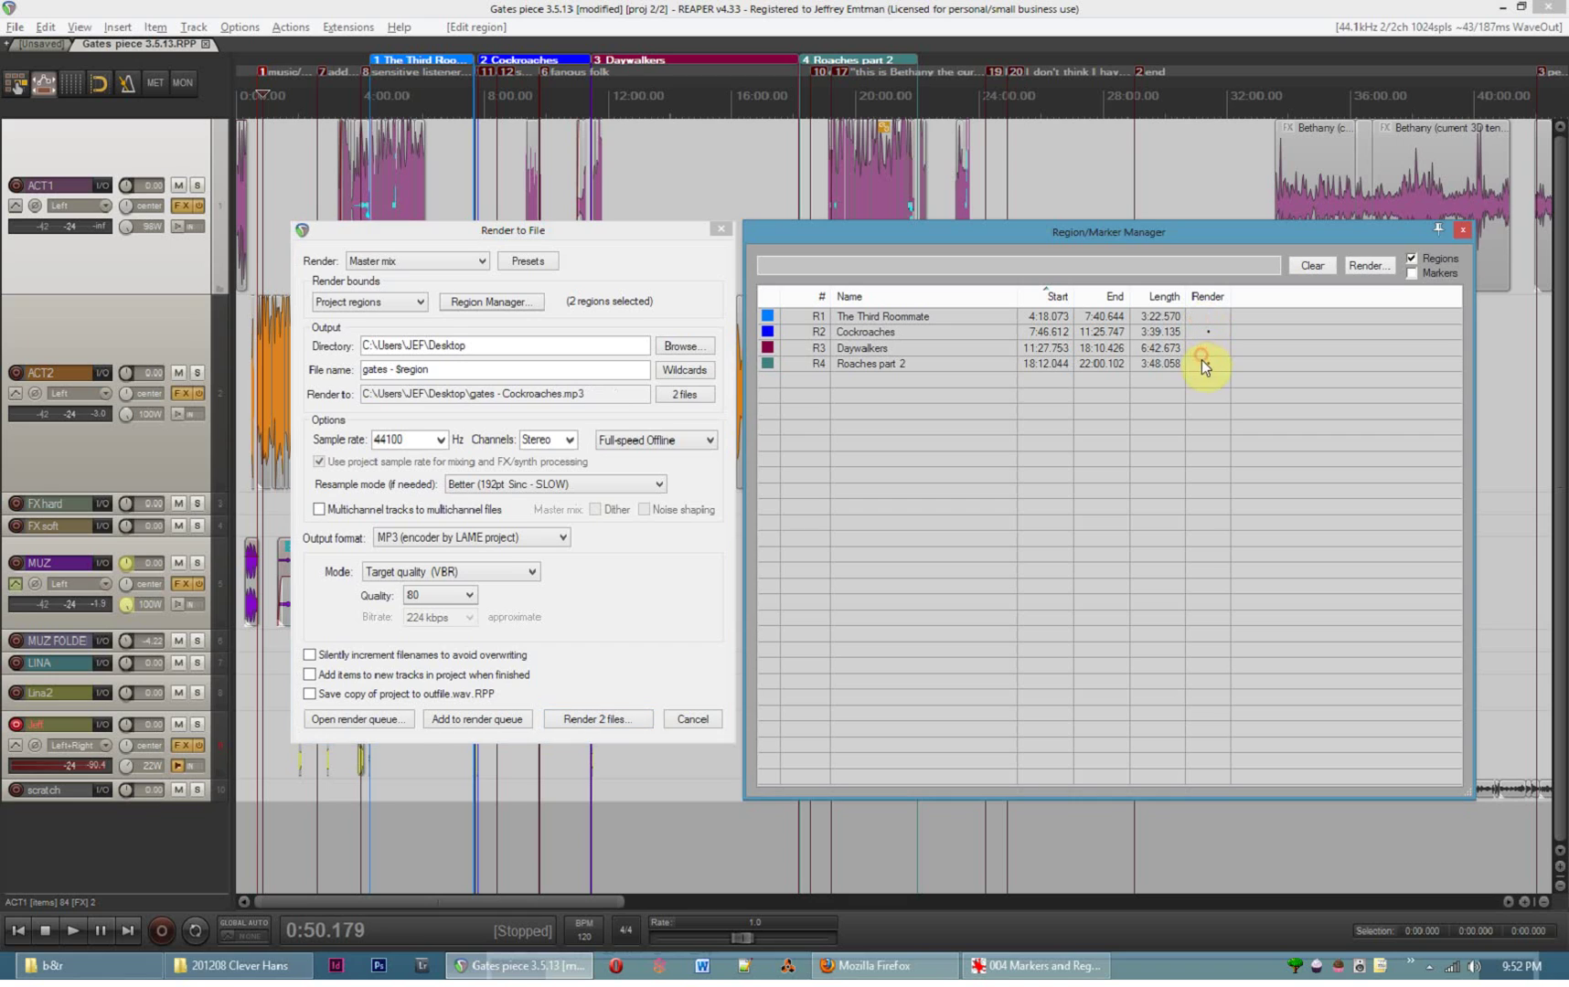
pyautogui.click(1201, 362)
pyautogui.click(598, 720)
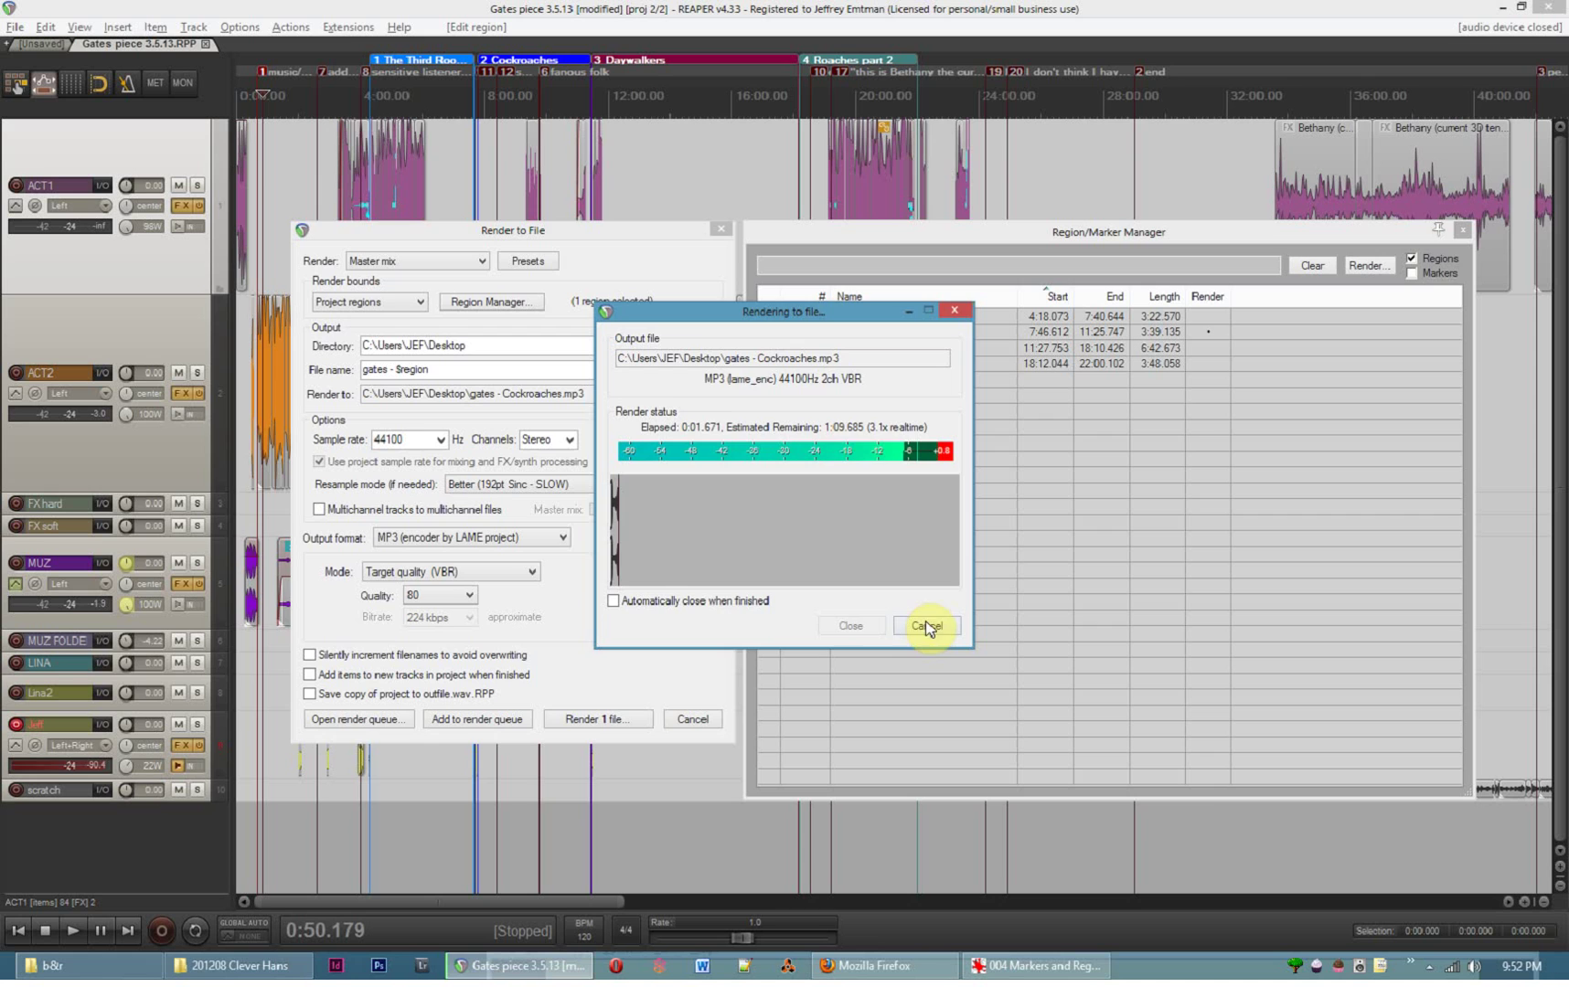
pyautogui.click(923, 627)
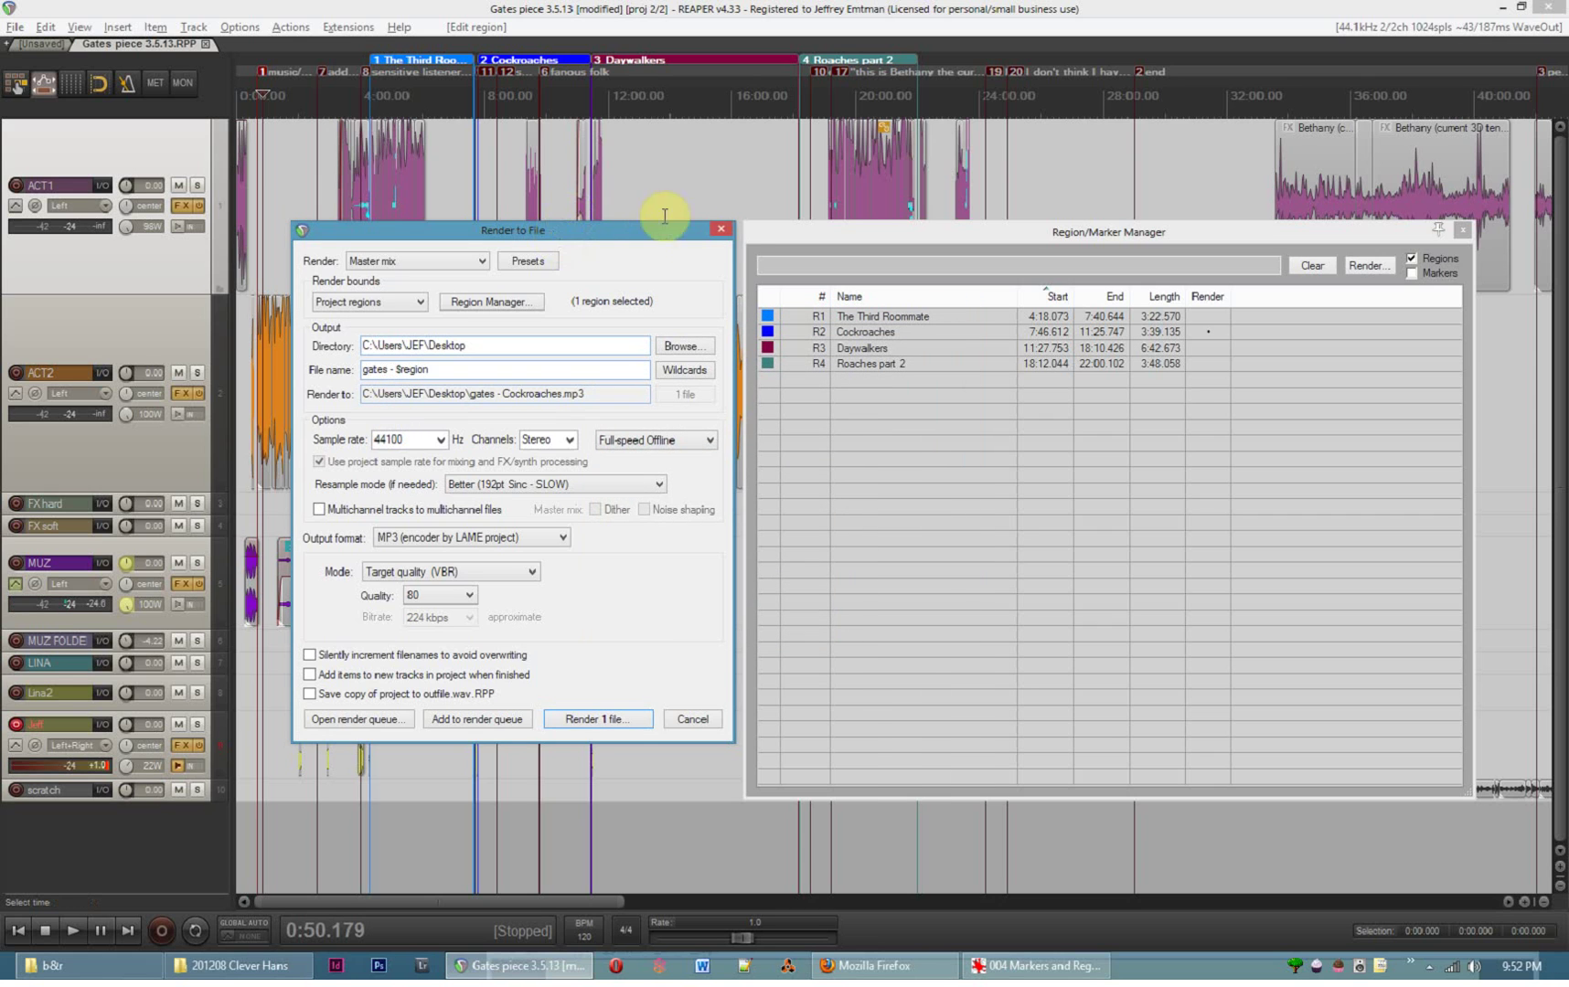
# Close the render and region manager windows and return to the unsaved project
pyautogui.click(722, 229)
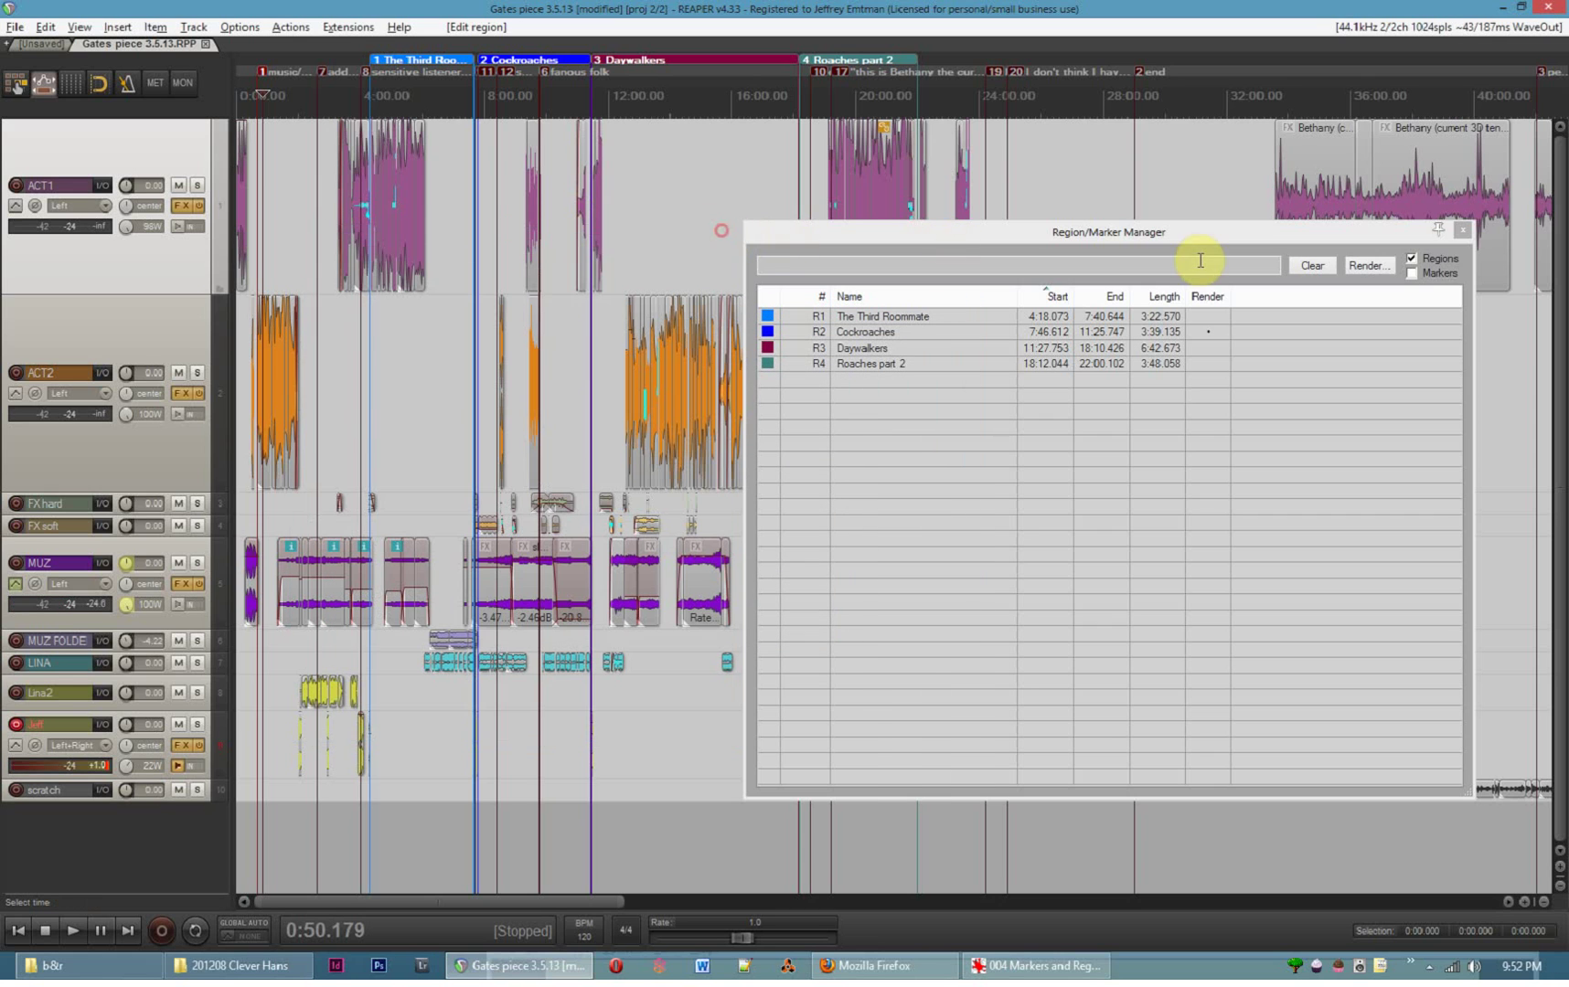
pyautogui.click(1464, 230)
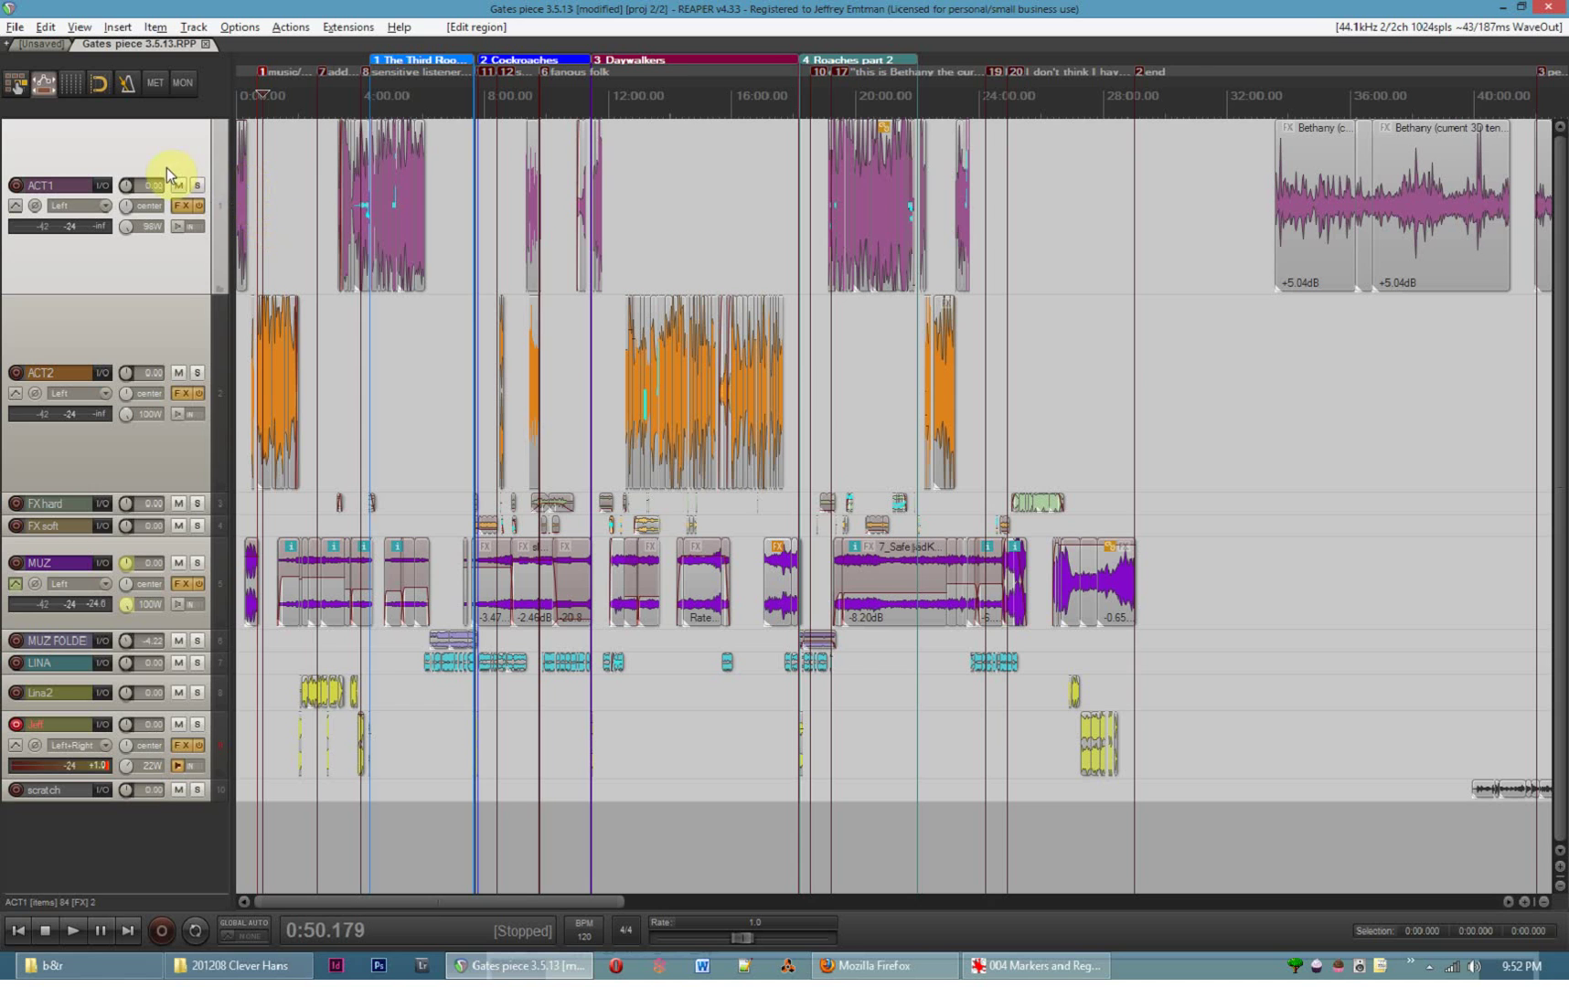
pyautogui.click(46, 43)
# Split the long recording into pieces at seven points along the timeline
pyautogui.scroll(-3, 670, 455)
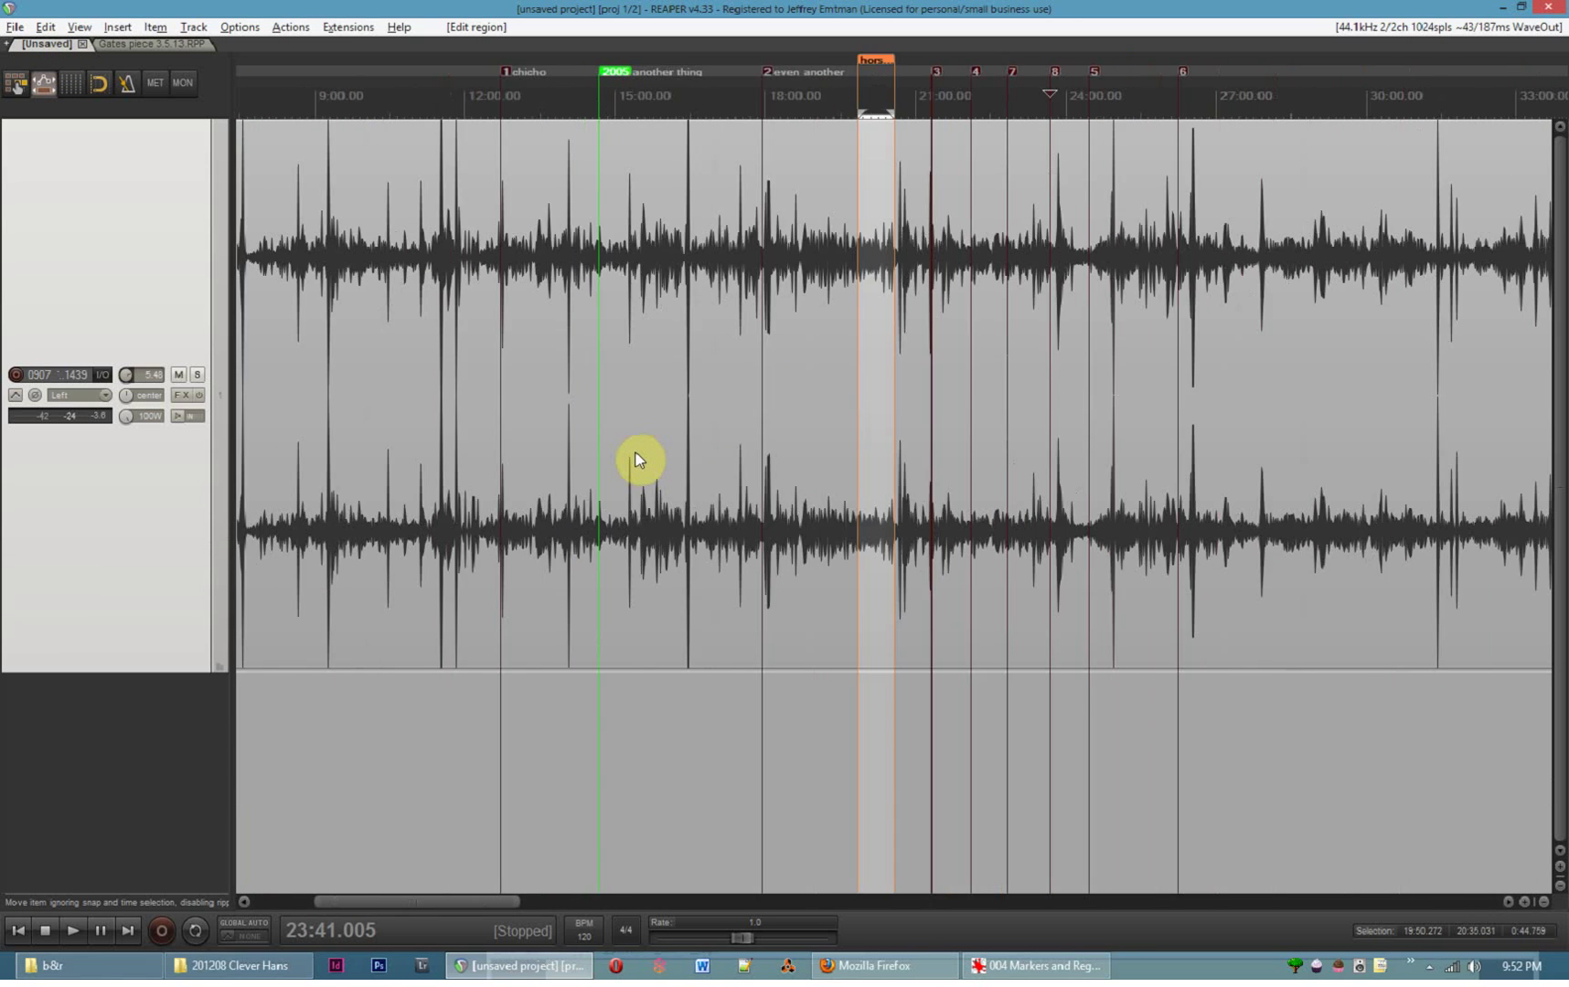
pyautogui.scroll(3, 700, 462)
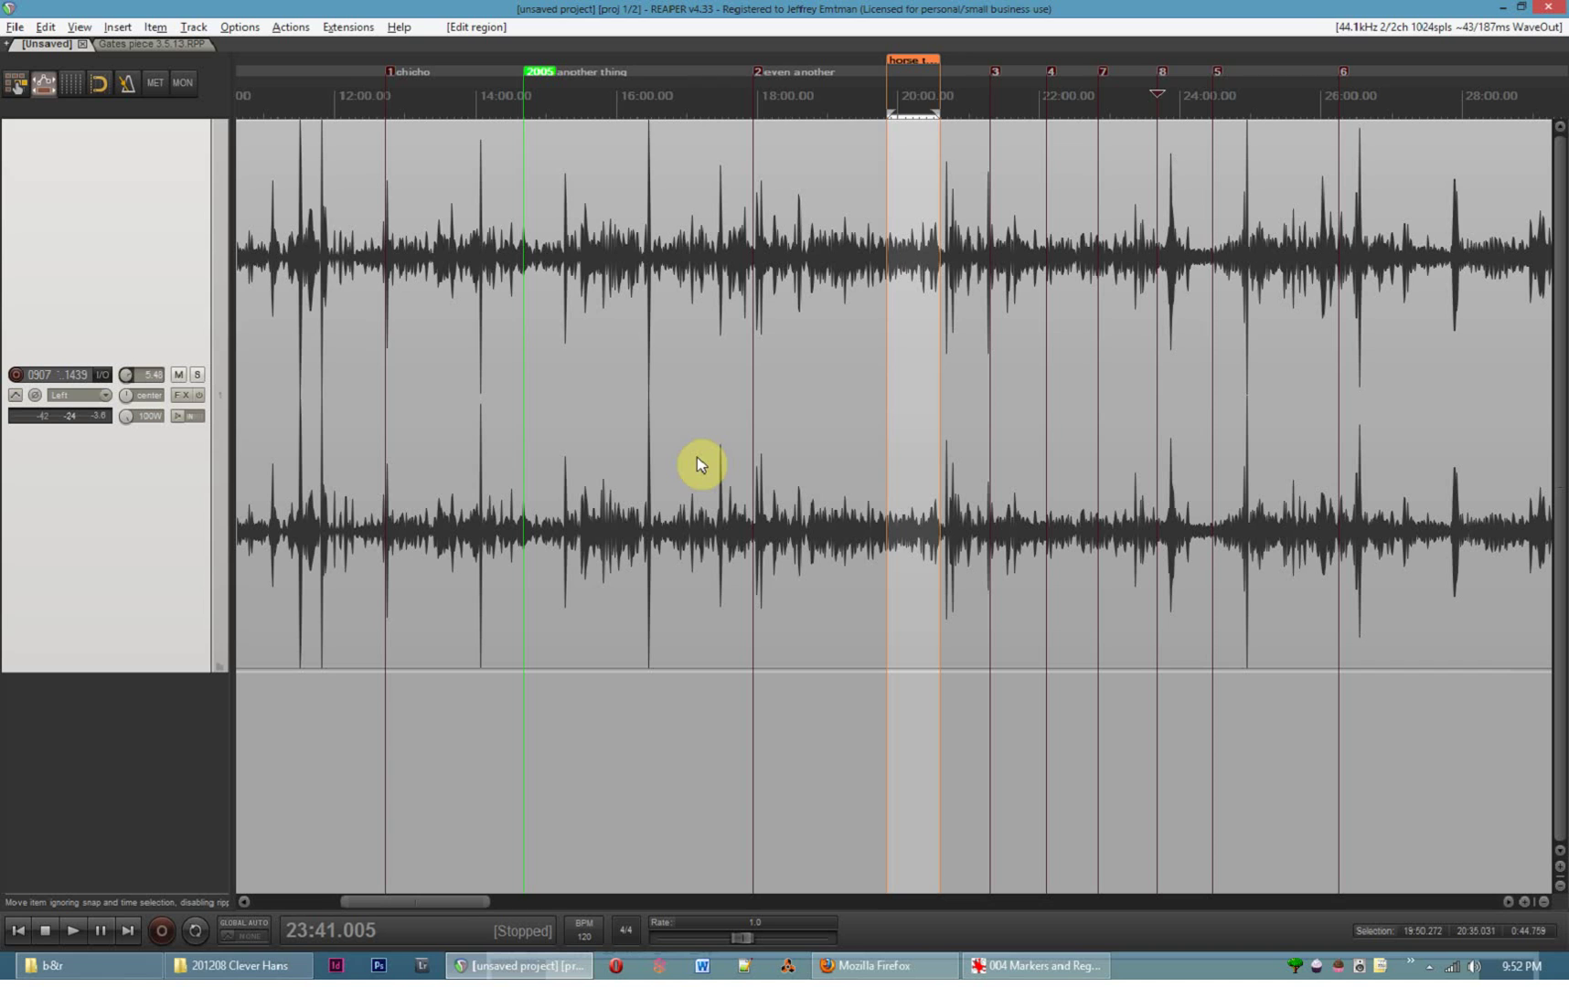
pyautogui.click(496, 499)
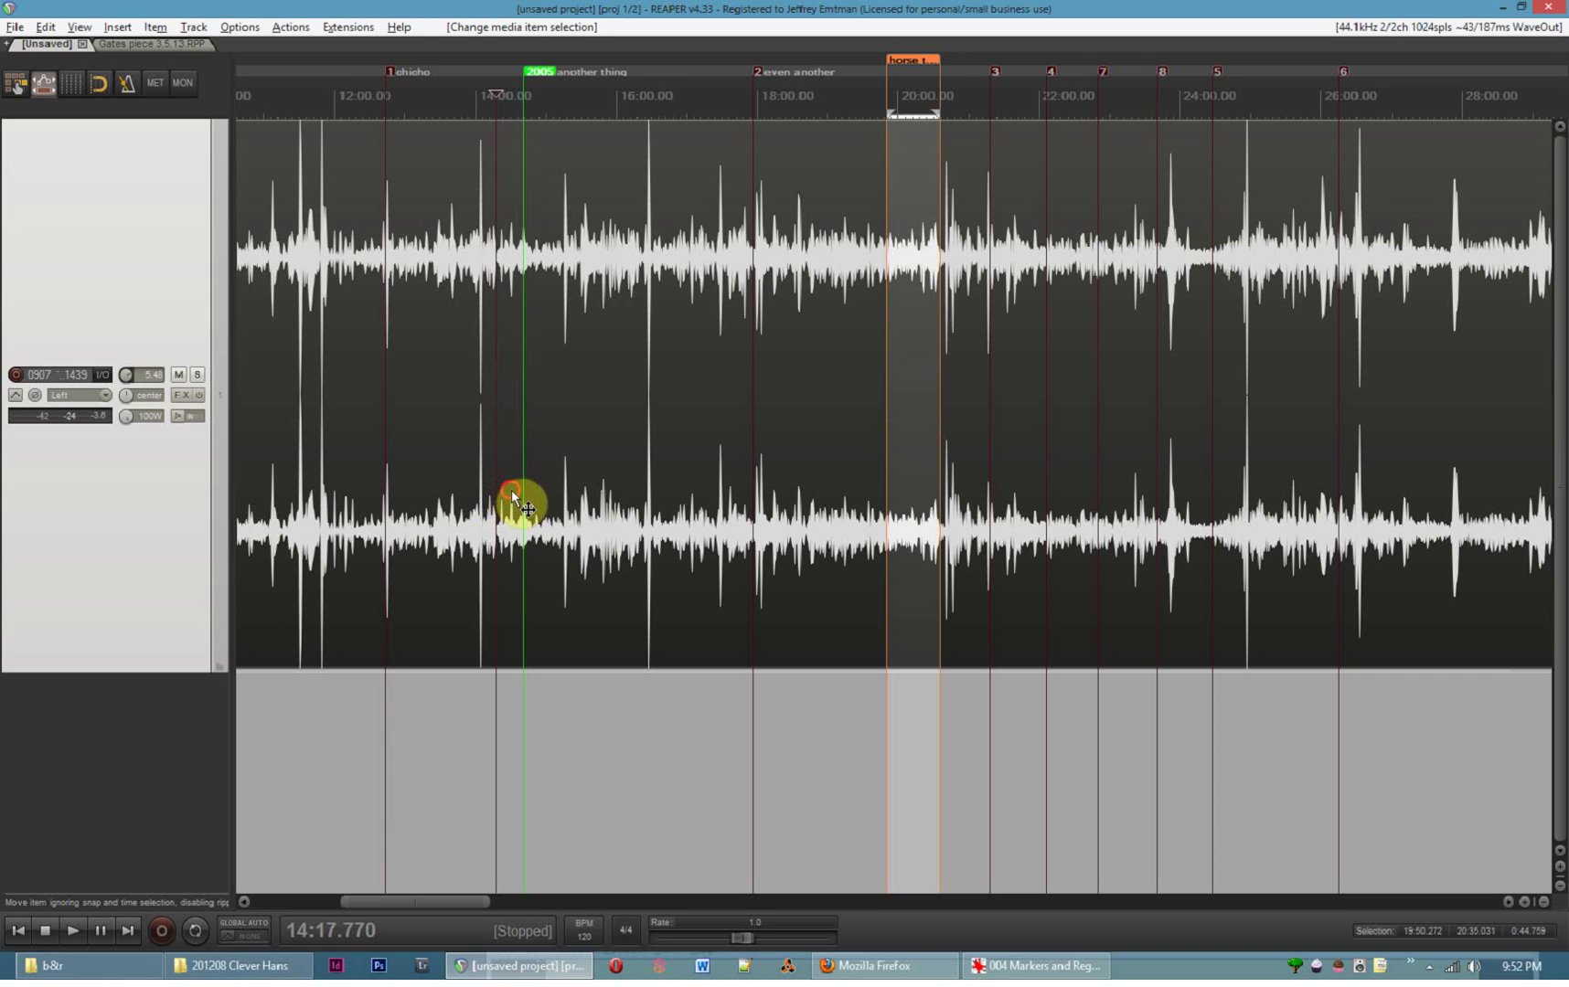
pyautogui.click(511, 490)
pyautogui.press('s')
pyautogui.click(745, 462)
pyautogui.press('s')
pyautogui.click(817, 462)
pyautogui.press('s')
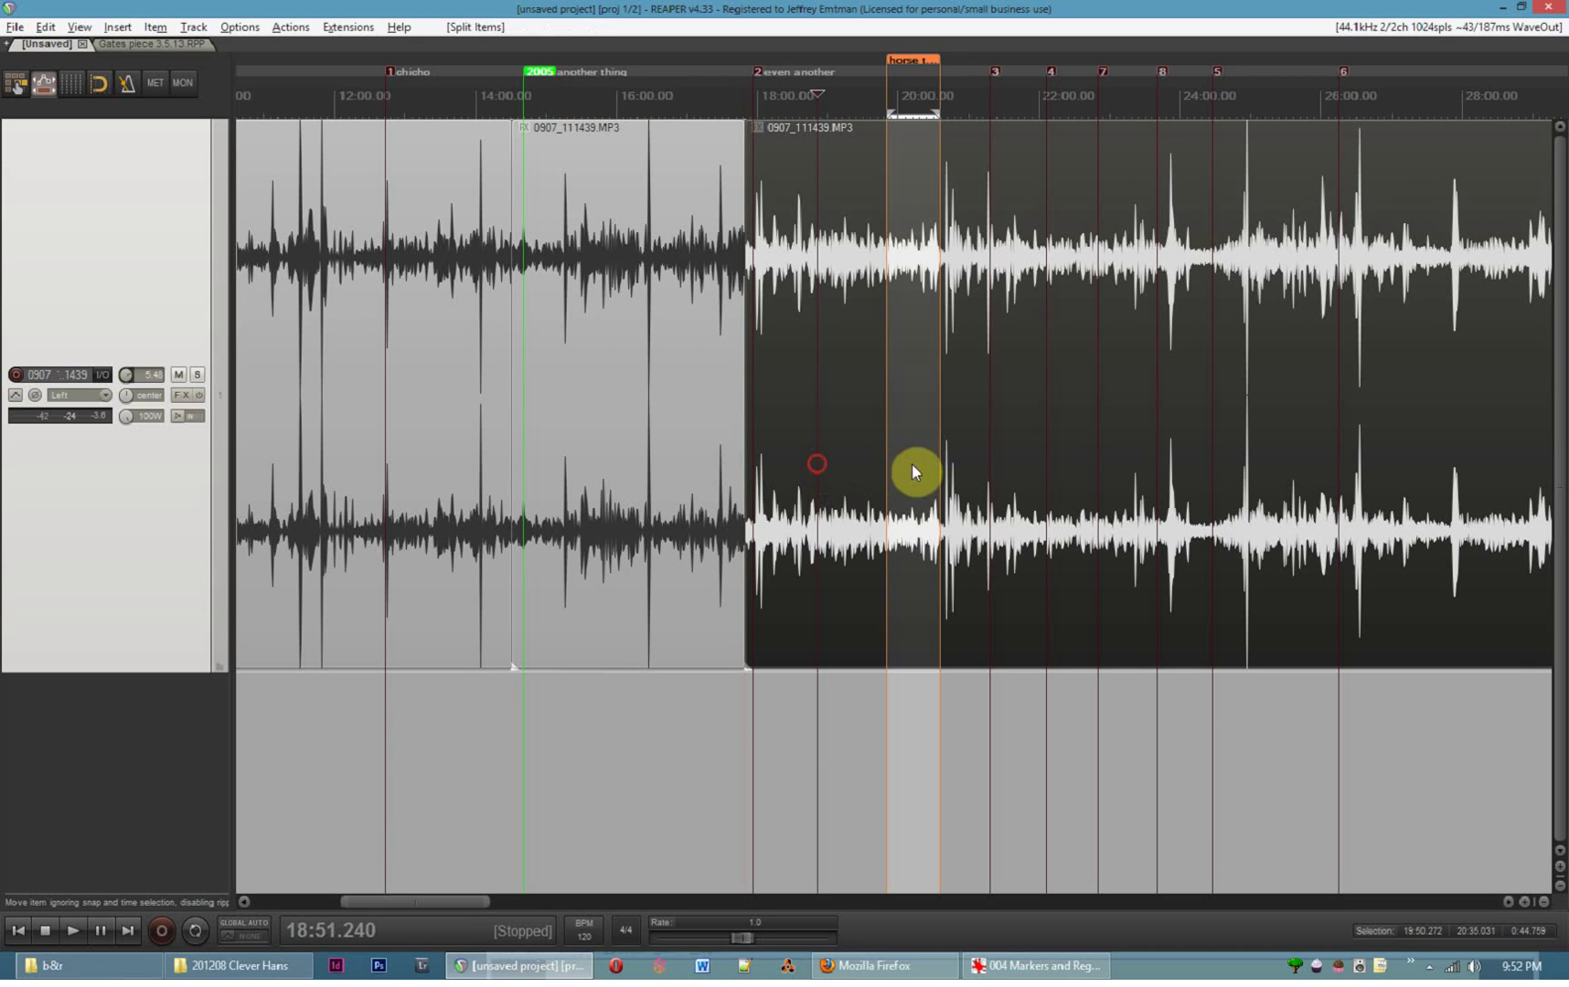
pyautogui.click(1016, 469)
pyautogui.press('s')
pyautogui.click(1114, 475)
pyautogui.press('s')
pyautogui.click(1214, 476)
pyautogui.press('s')
pyautogui.click(1315, 469)
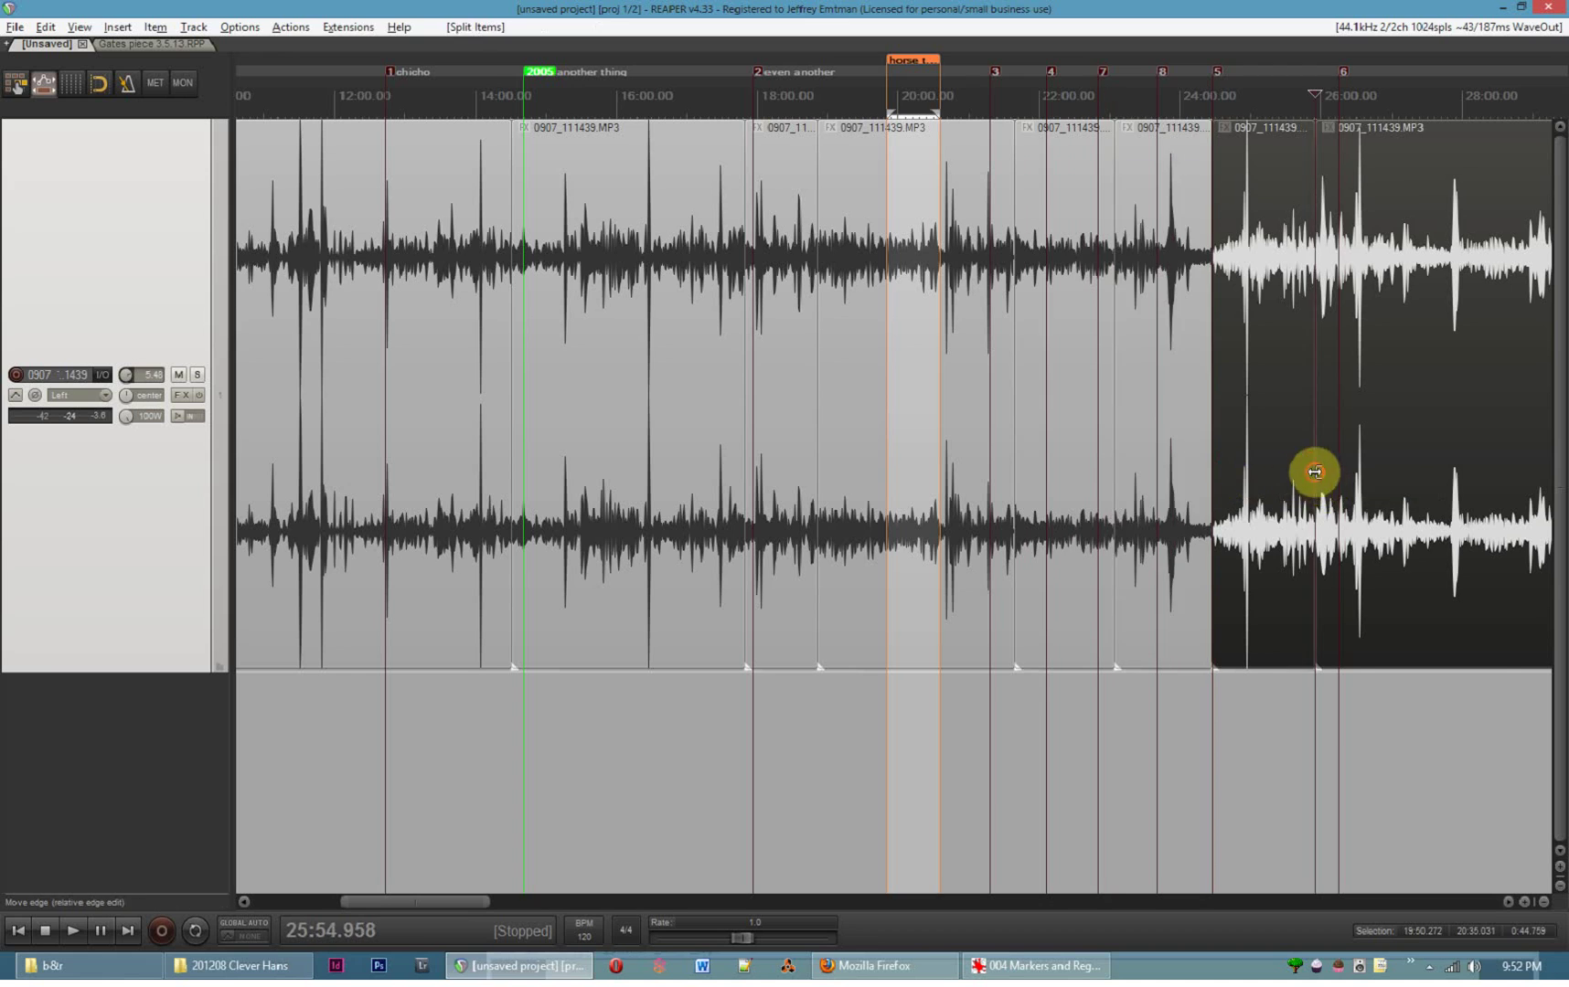
pyautogui.press('s')
pyautogui.click(1168, 484)
# With ripple editing on, move the piece starting near 14:00 later, then show Firefox
pyautogui.click(634, 454)
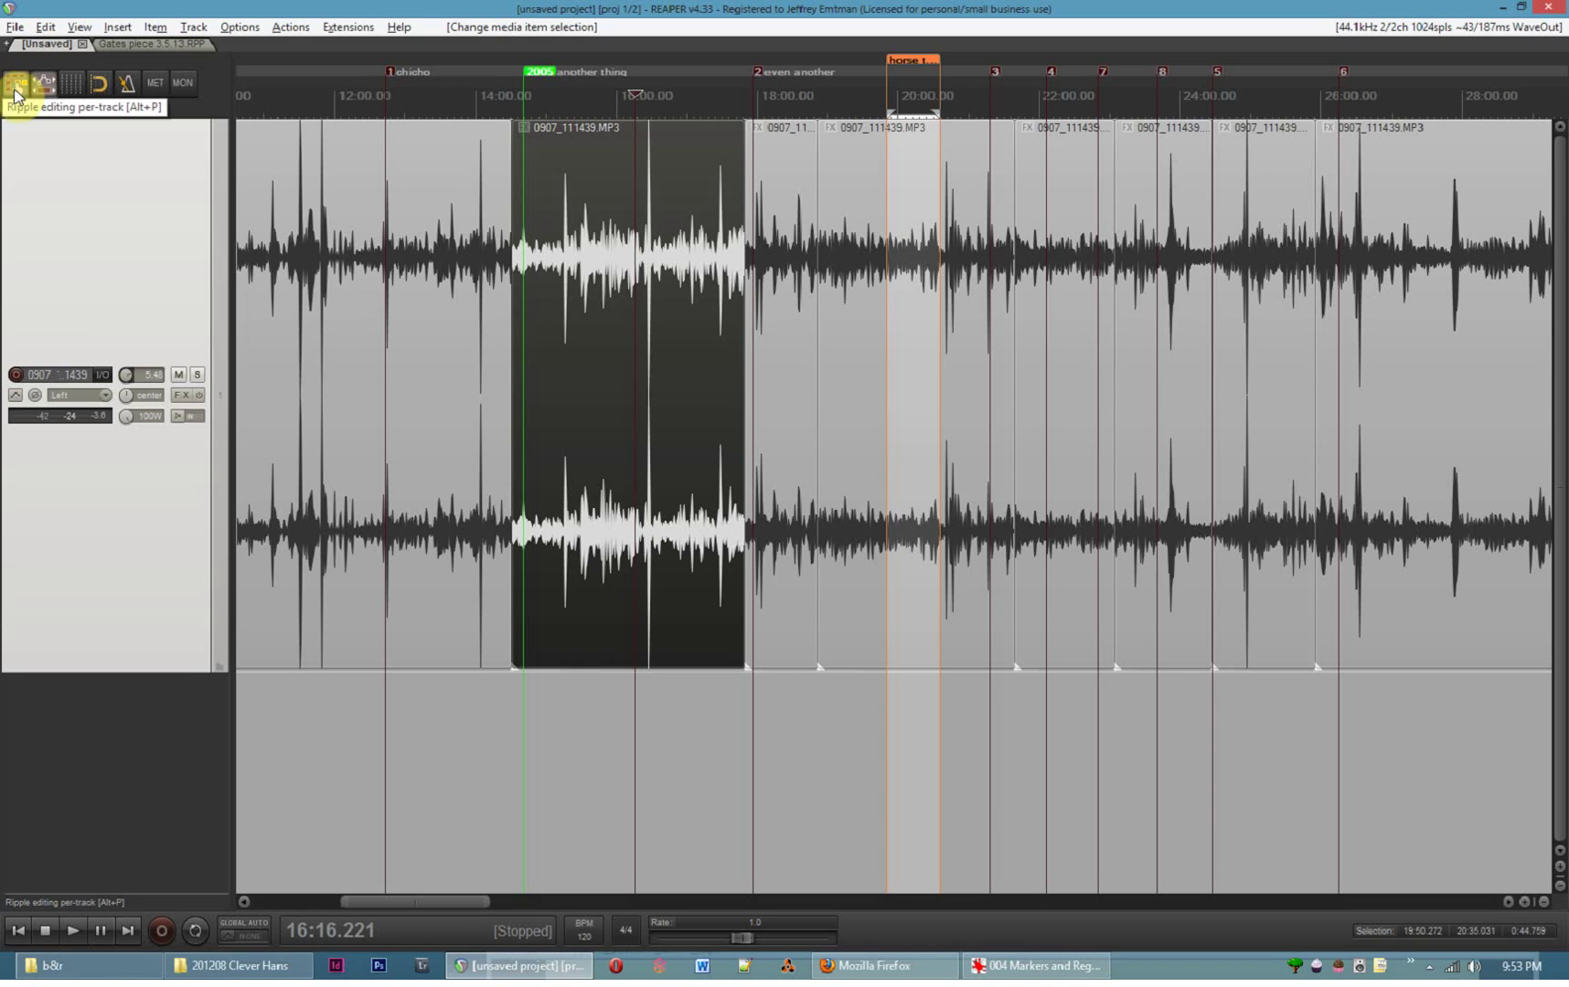
pyautogui.click(15, 86)
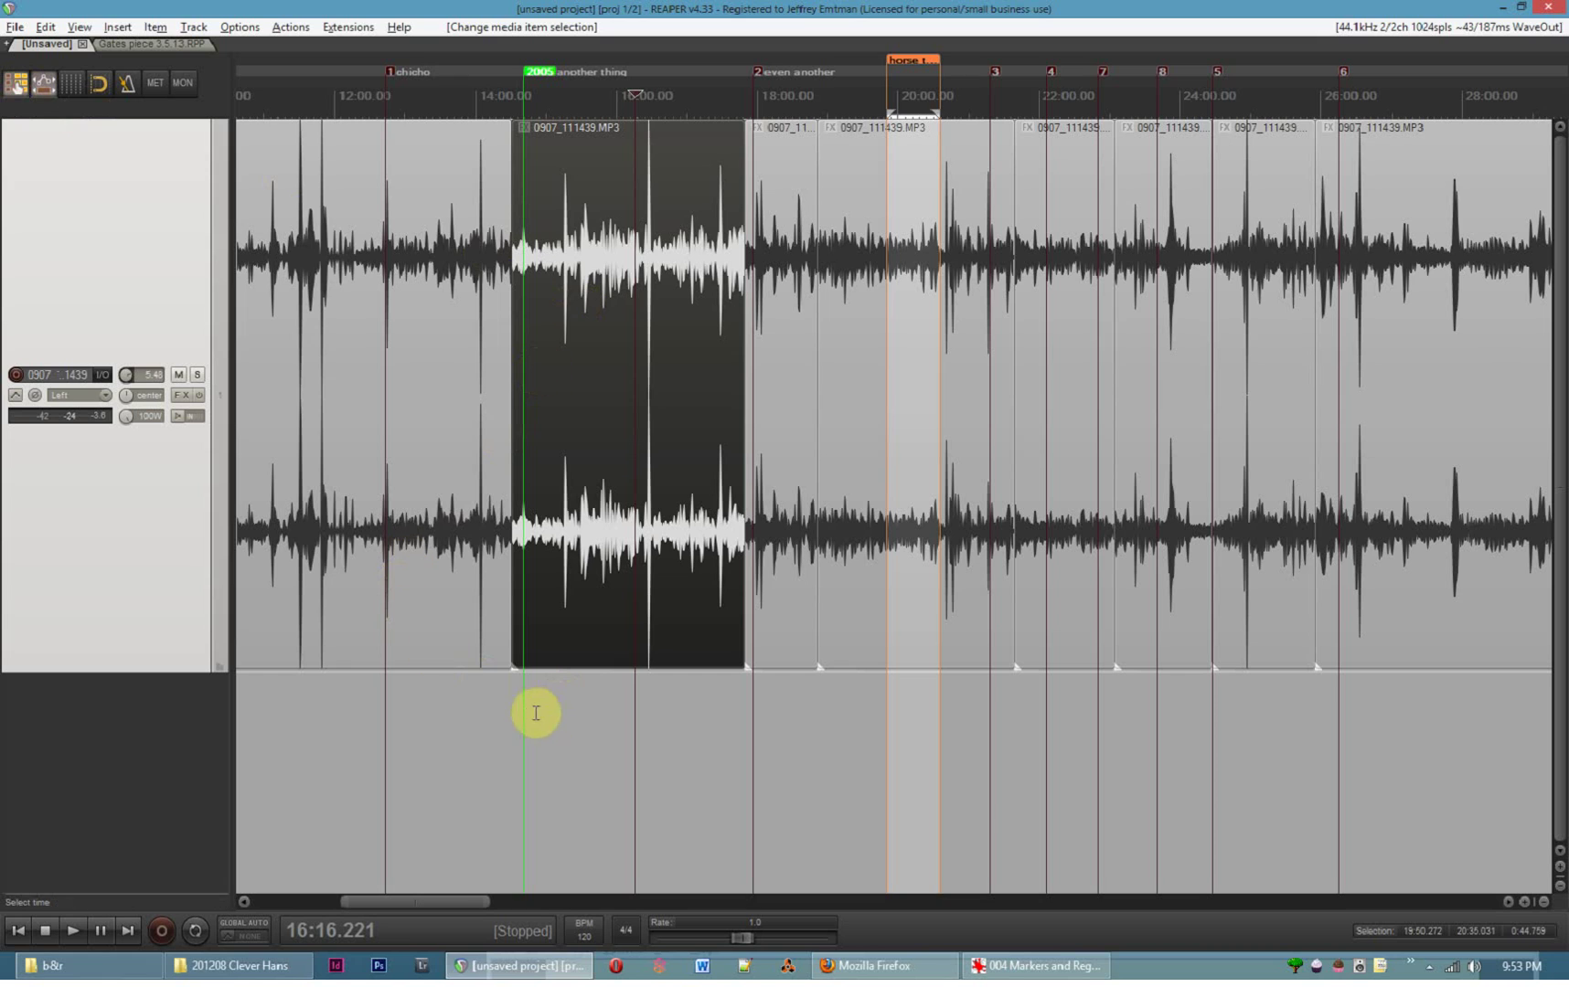
pyautogui.click(573, 505)
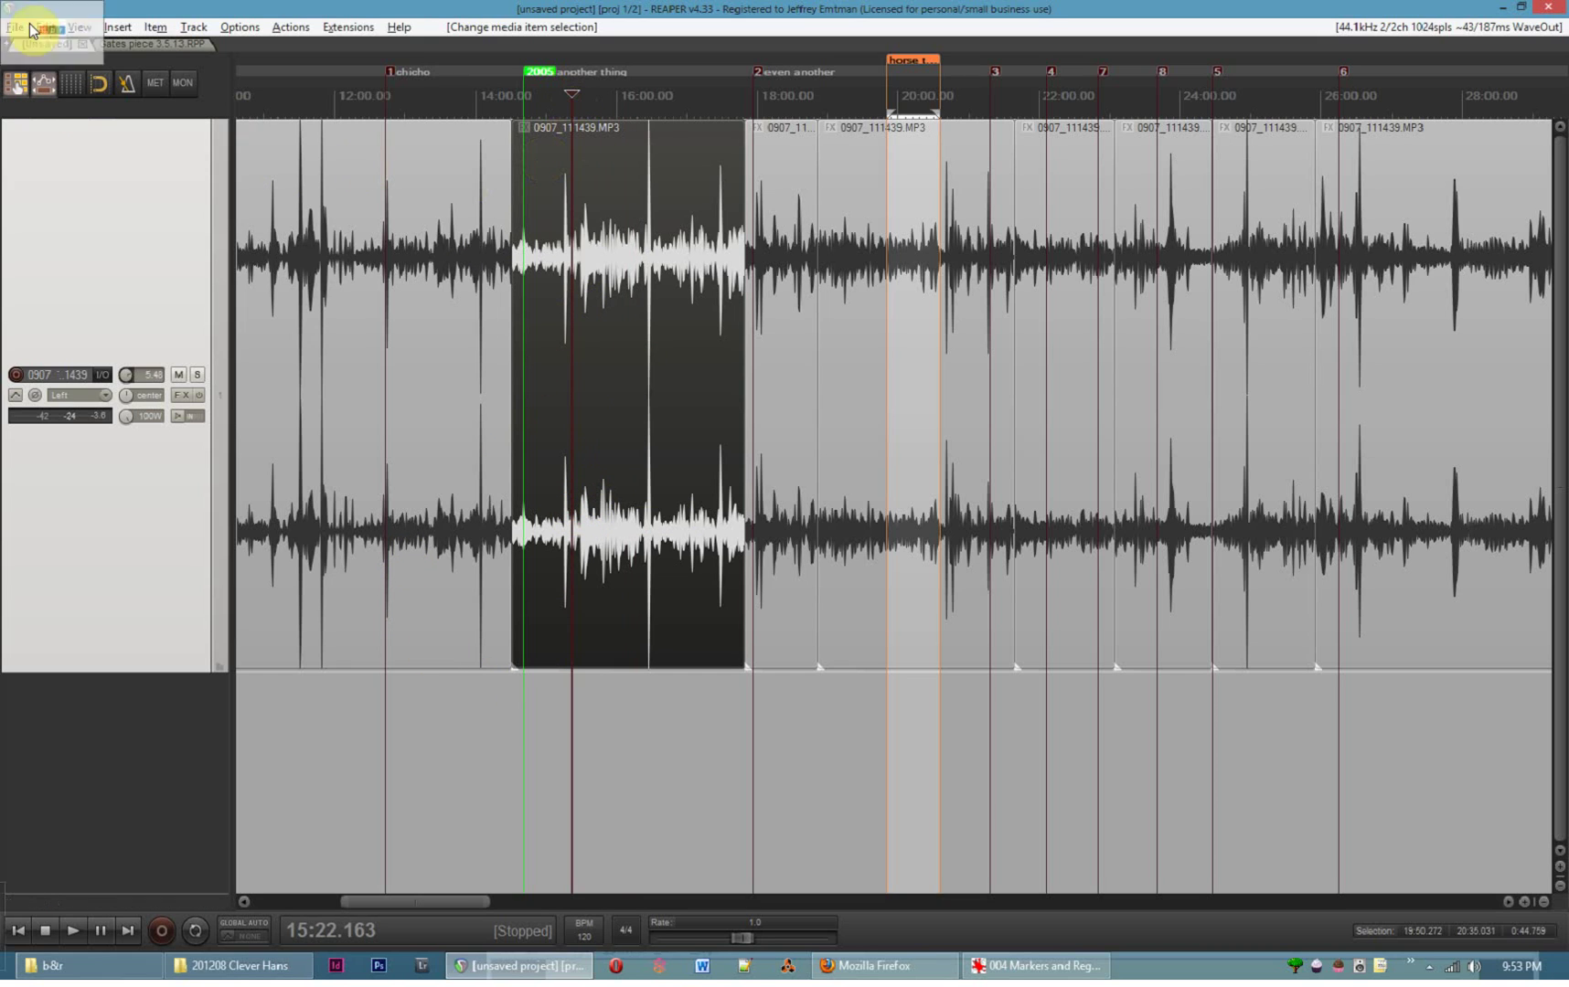
pyautogui.moveTo(604, 161); pyautogui.dragTo(27, 96)
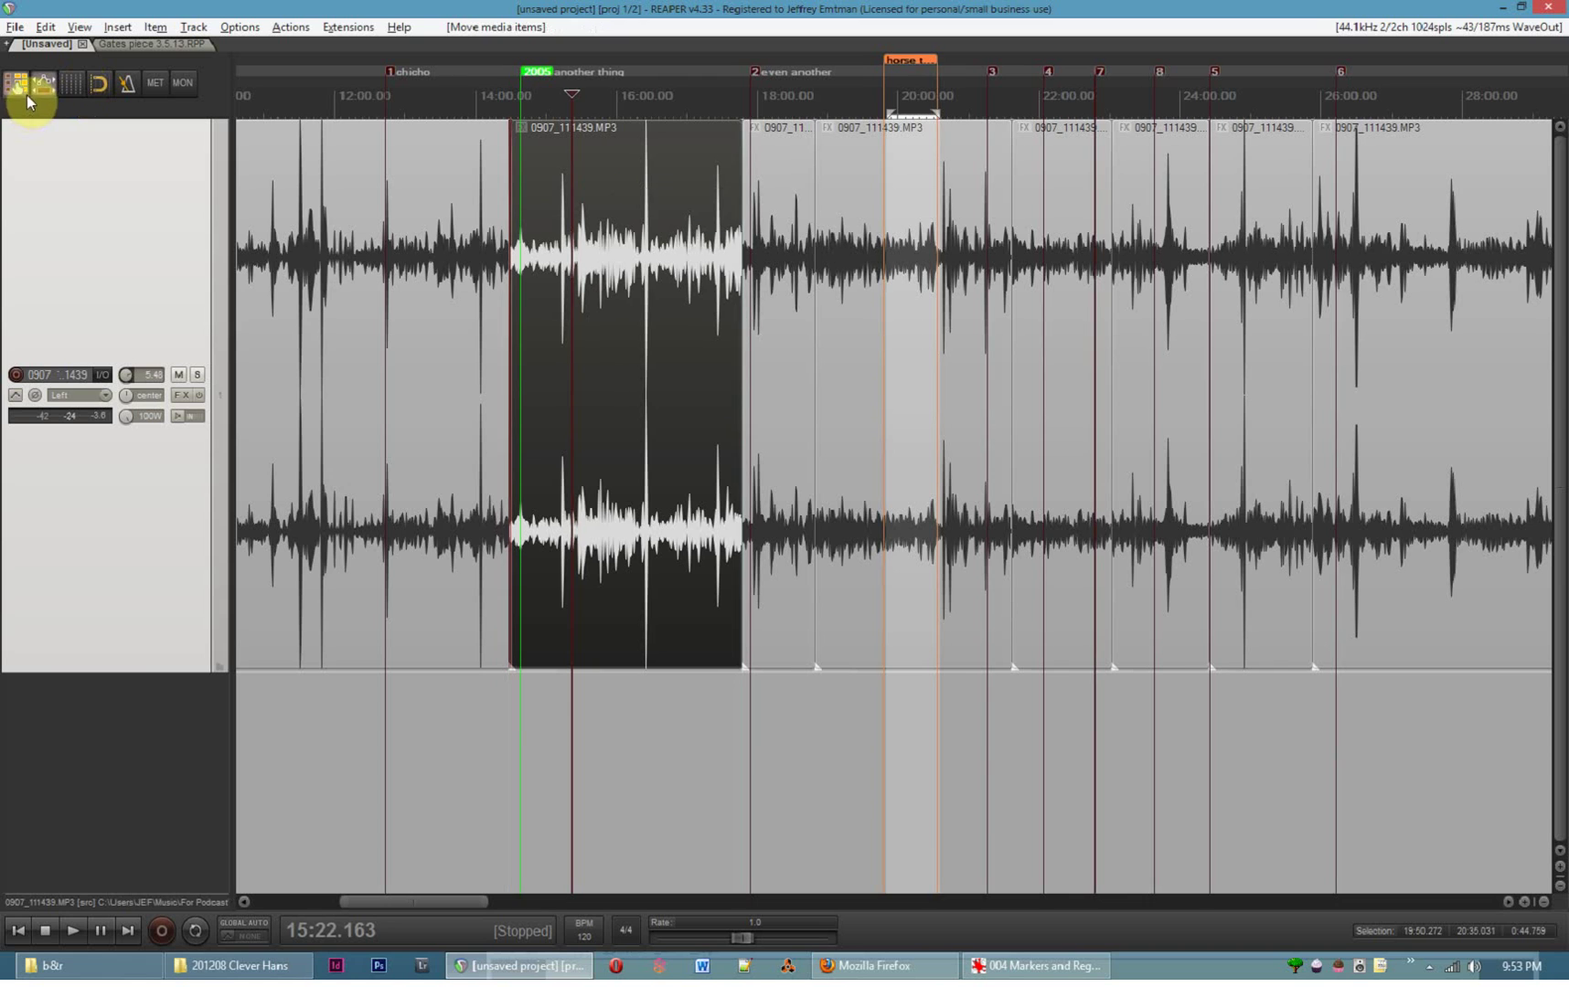
pyautogui.click(23, 87)
pyautogui.moveTo(617, 170)
pyautogui.mouseDown()
pyautogui.moveTo(627, 184)
pyautogui.moveTo(806, 181)
pyautogui.moveTo(463, 188)
pyautogui.moveTo(703, 192)
pyautogui.moveTo(585, 194)
pyautogui.moveTo(621, 191)
pyautogui.mouseUp()
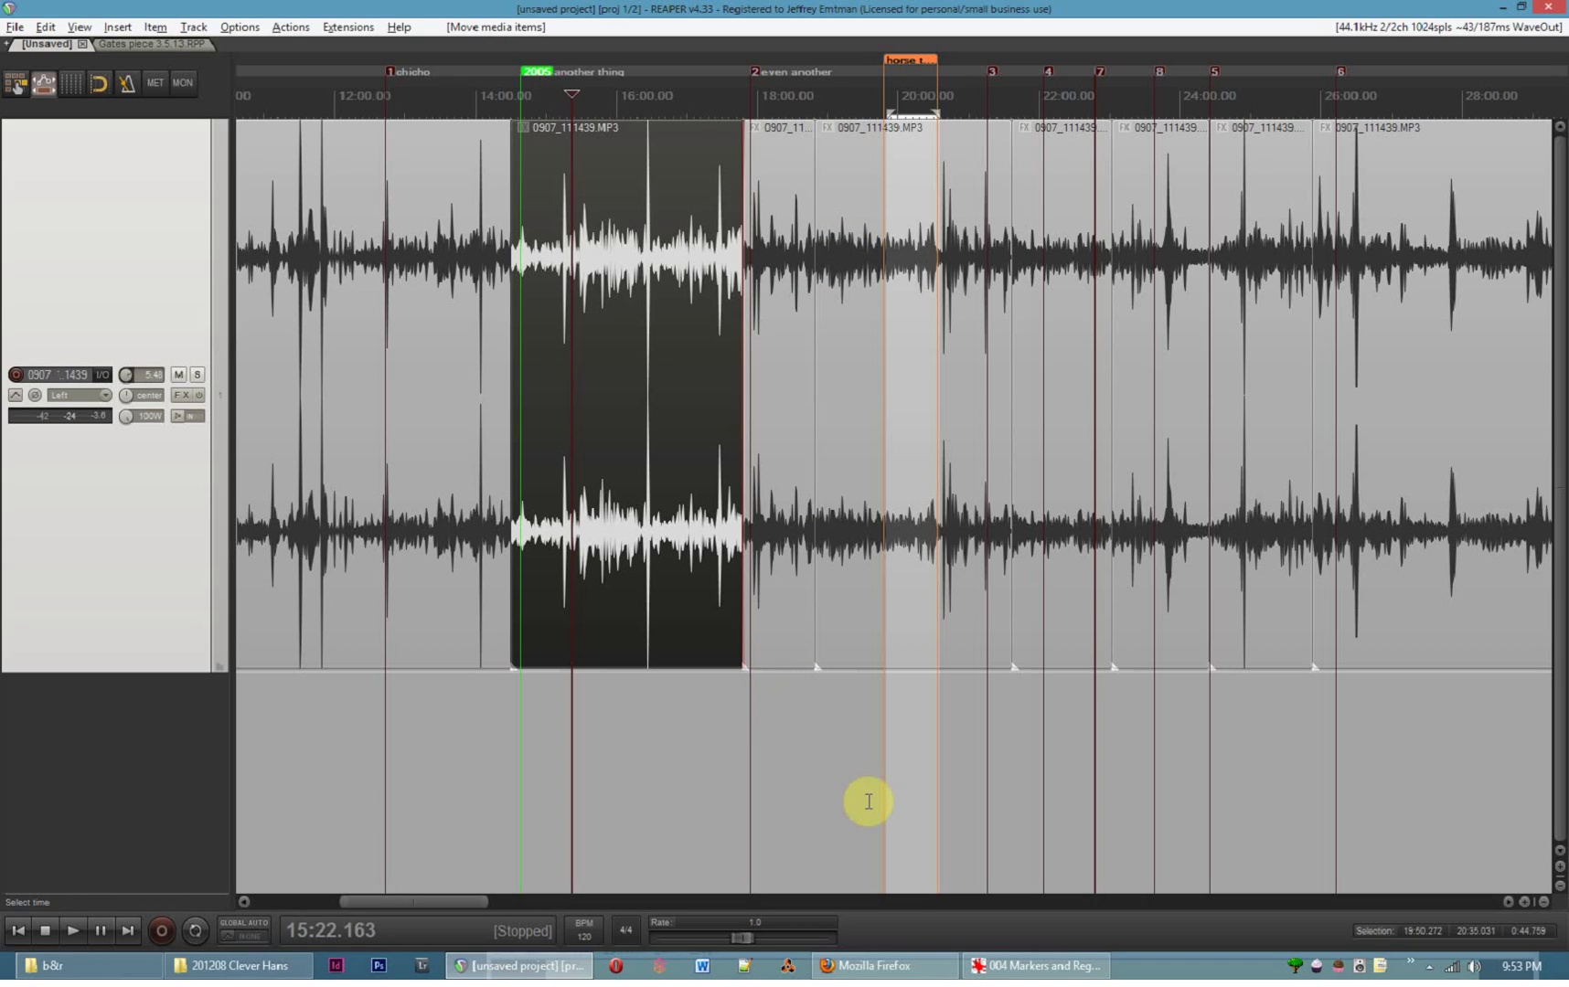
pyautogui.click(873, 967)
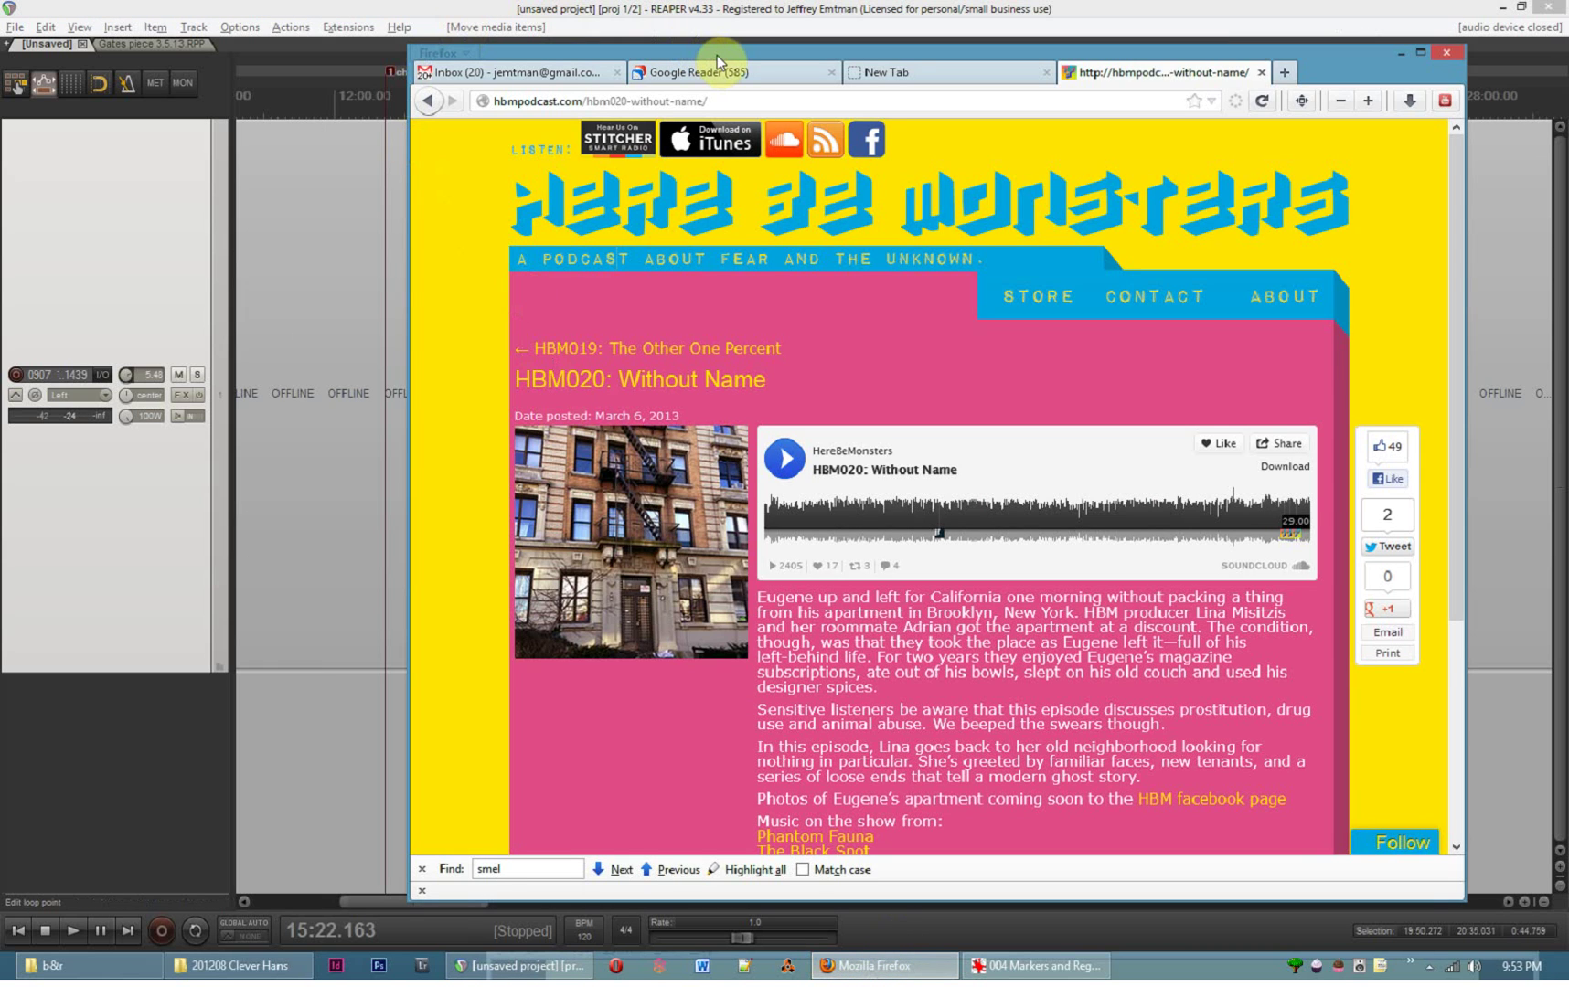
# Shift Firefox left, scroll the HBM020 episode page, then bring up the REAPER for Radio slide
pyautogui.moveTo(716, 55); pyautogui.dragTo(564, 63)
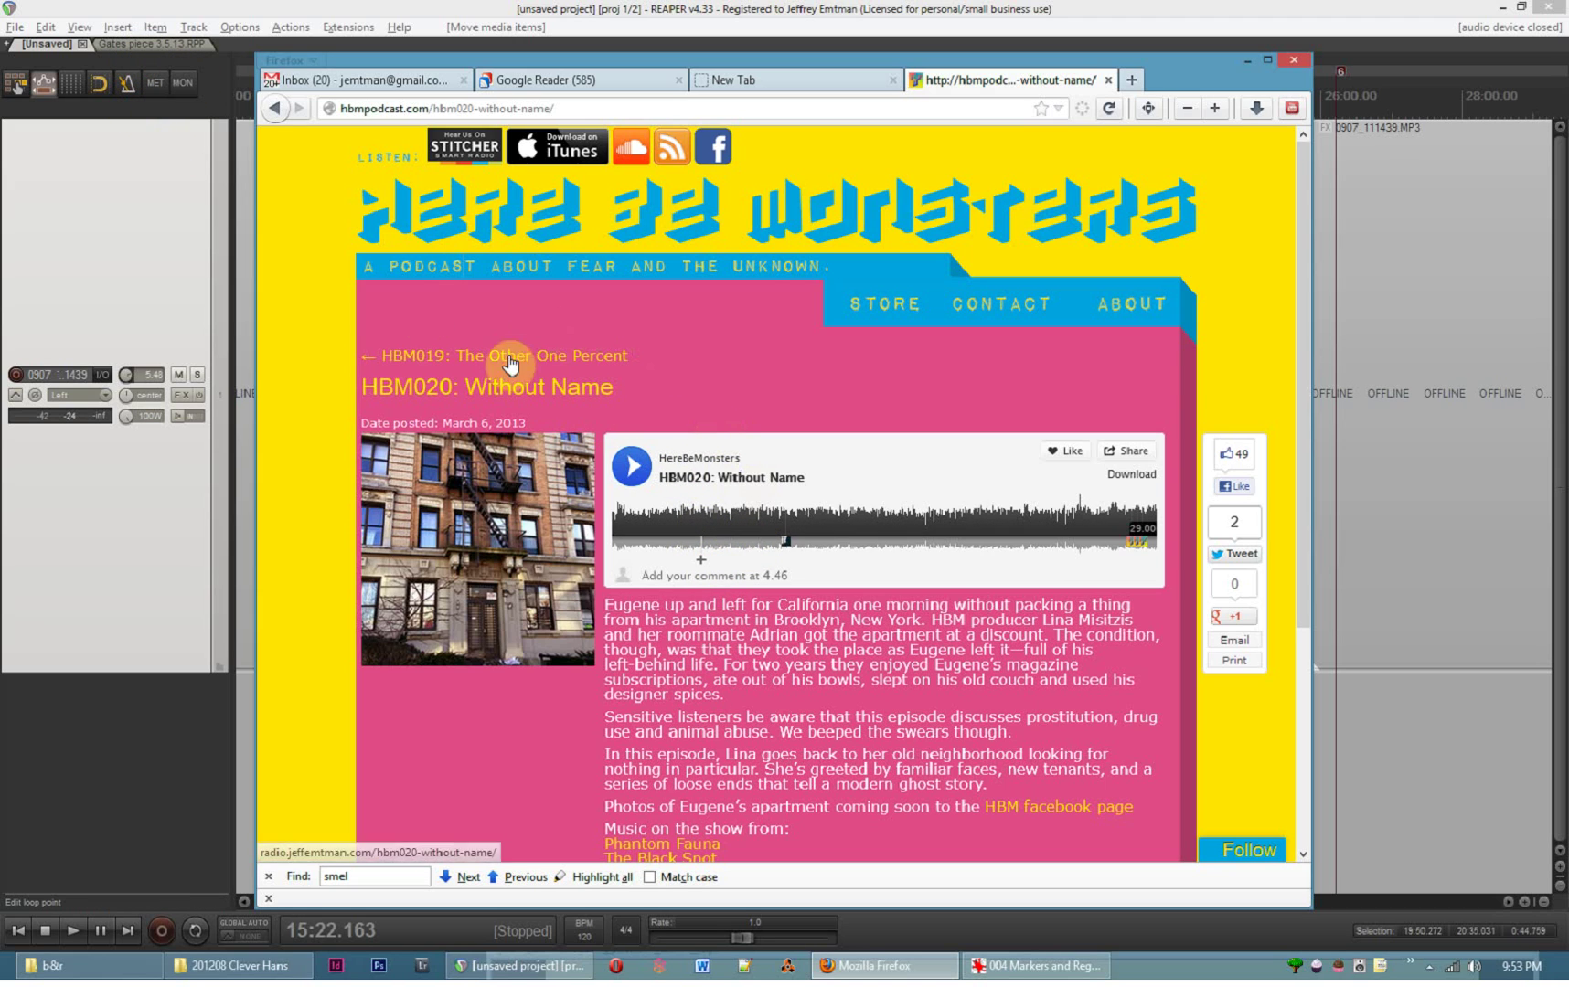
pyautogui.moveTo(624, 388); pyautogui.dragTo(687, 384)
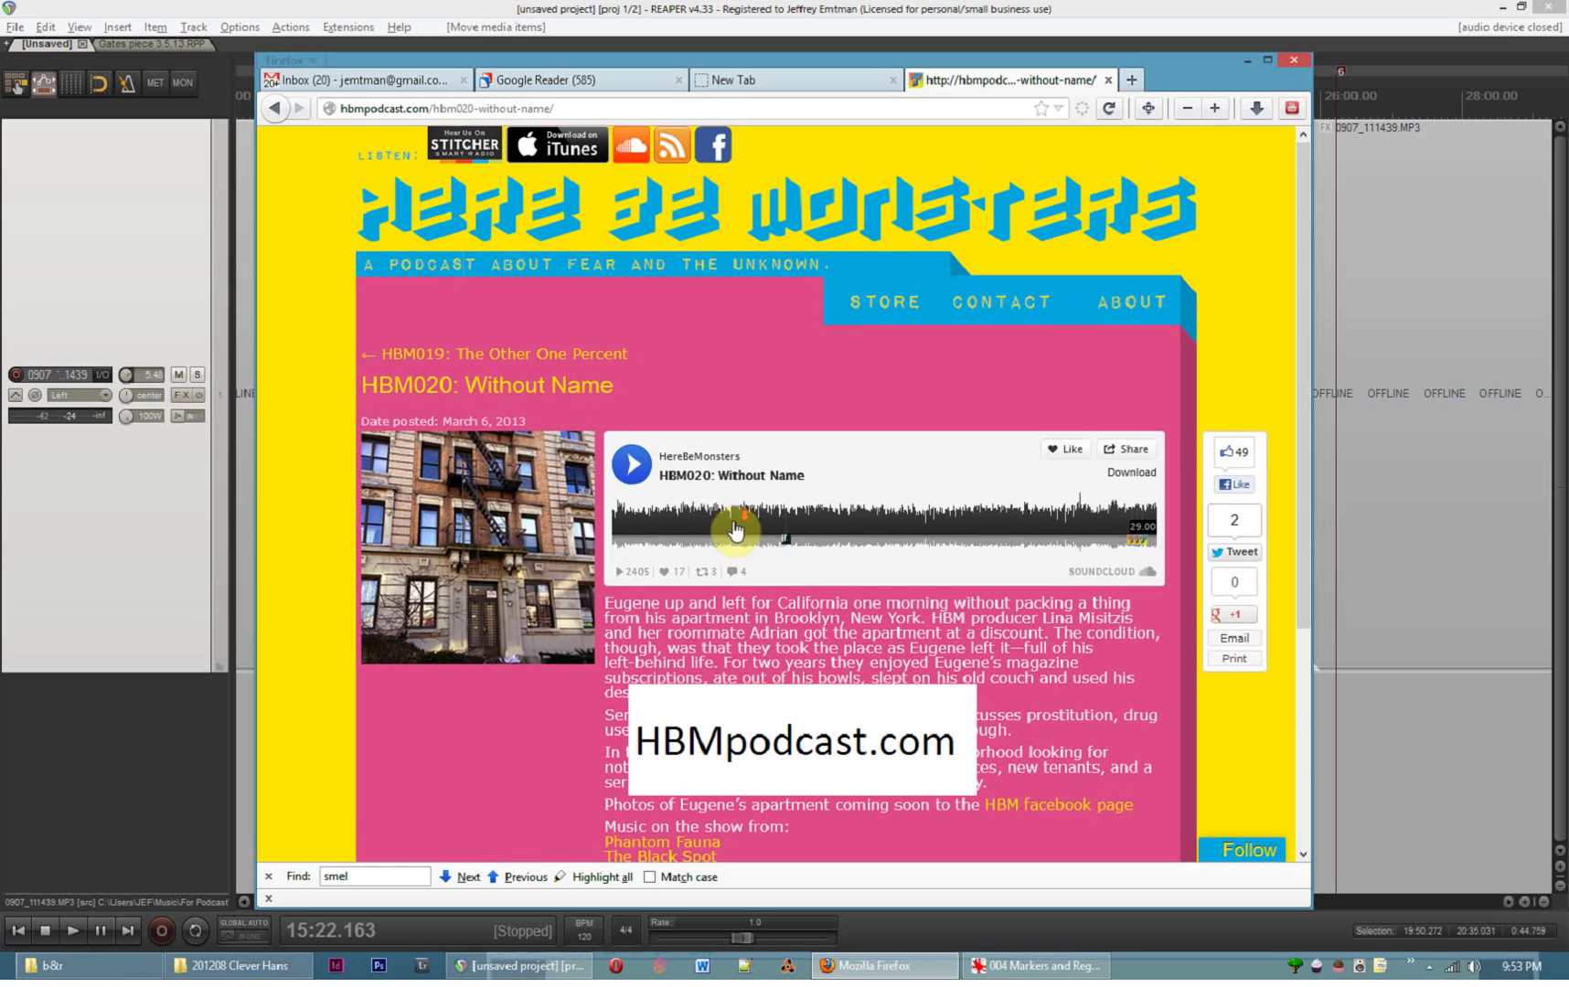
pyautogui.scroll(-4, 736, 530)
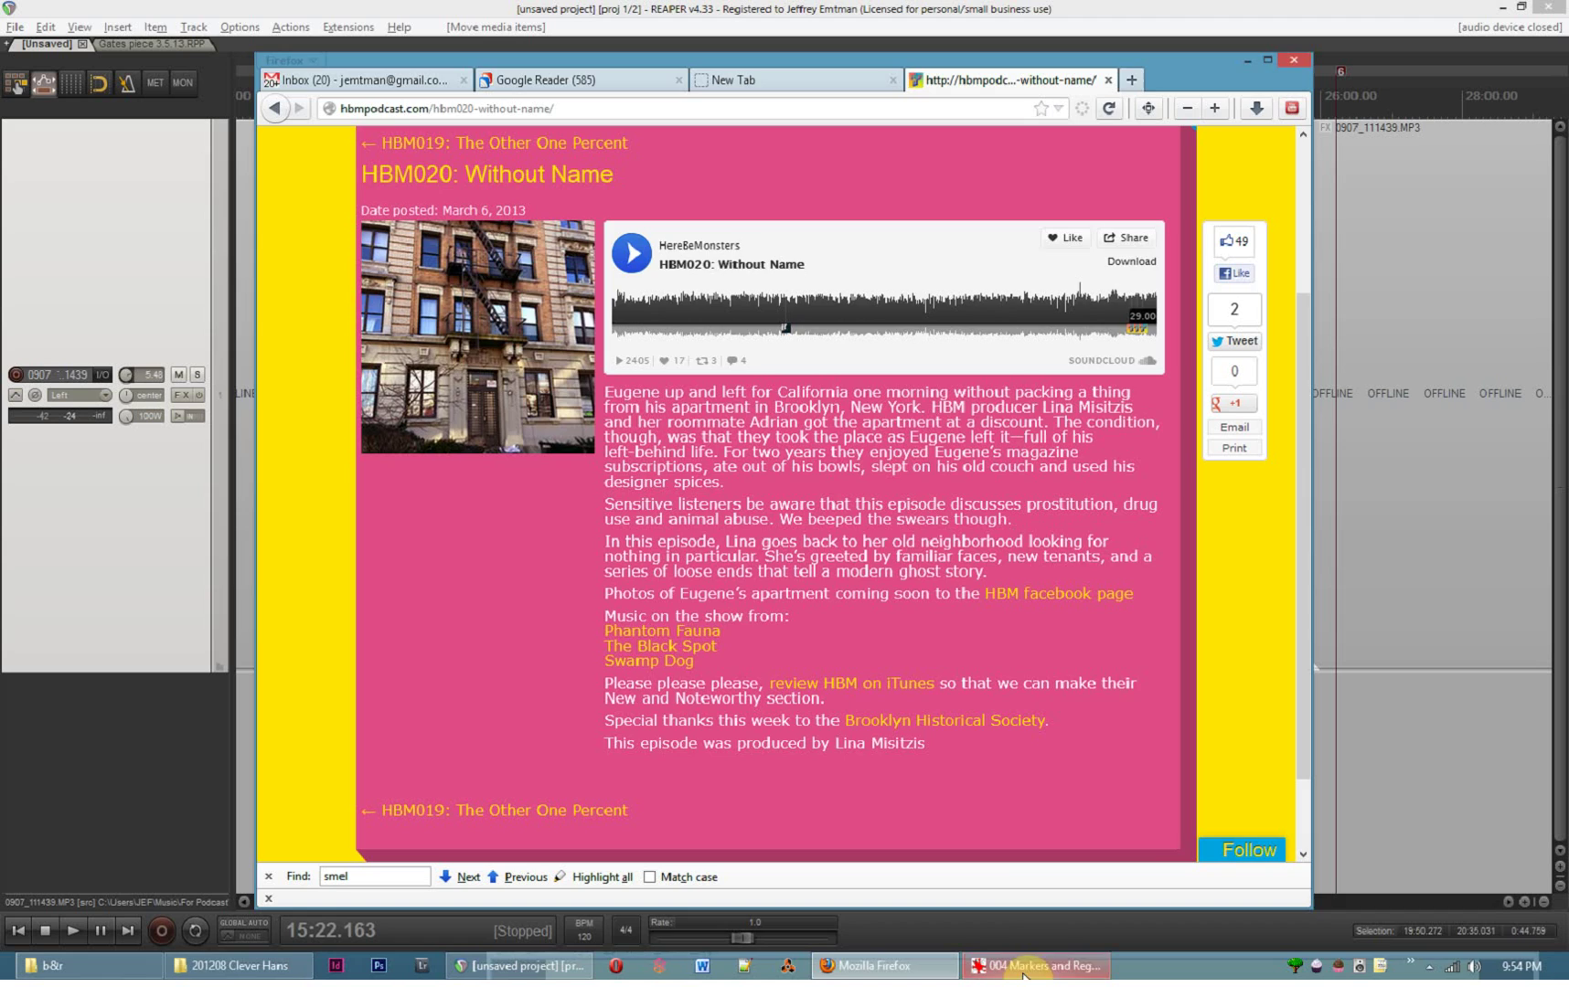
pyautogui.click(1033, 966)
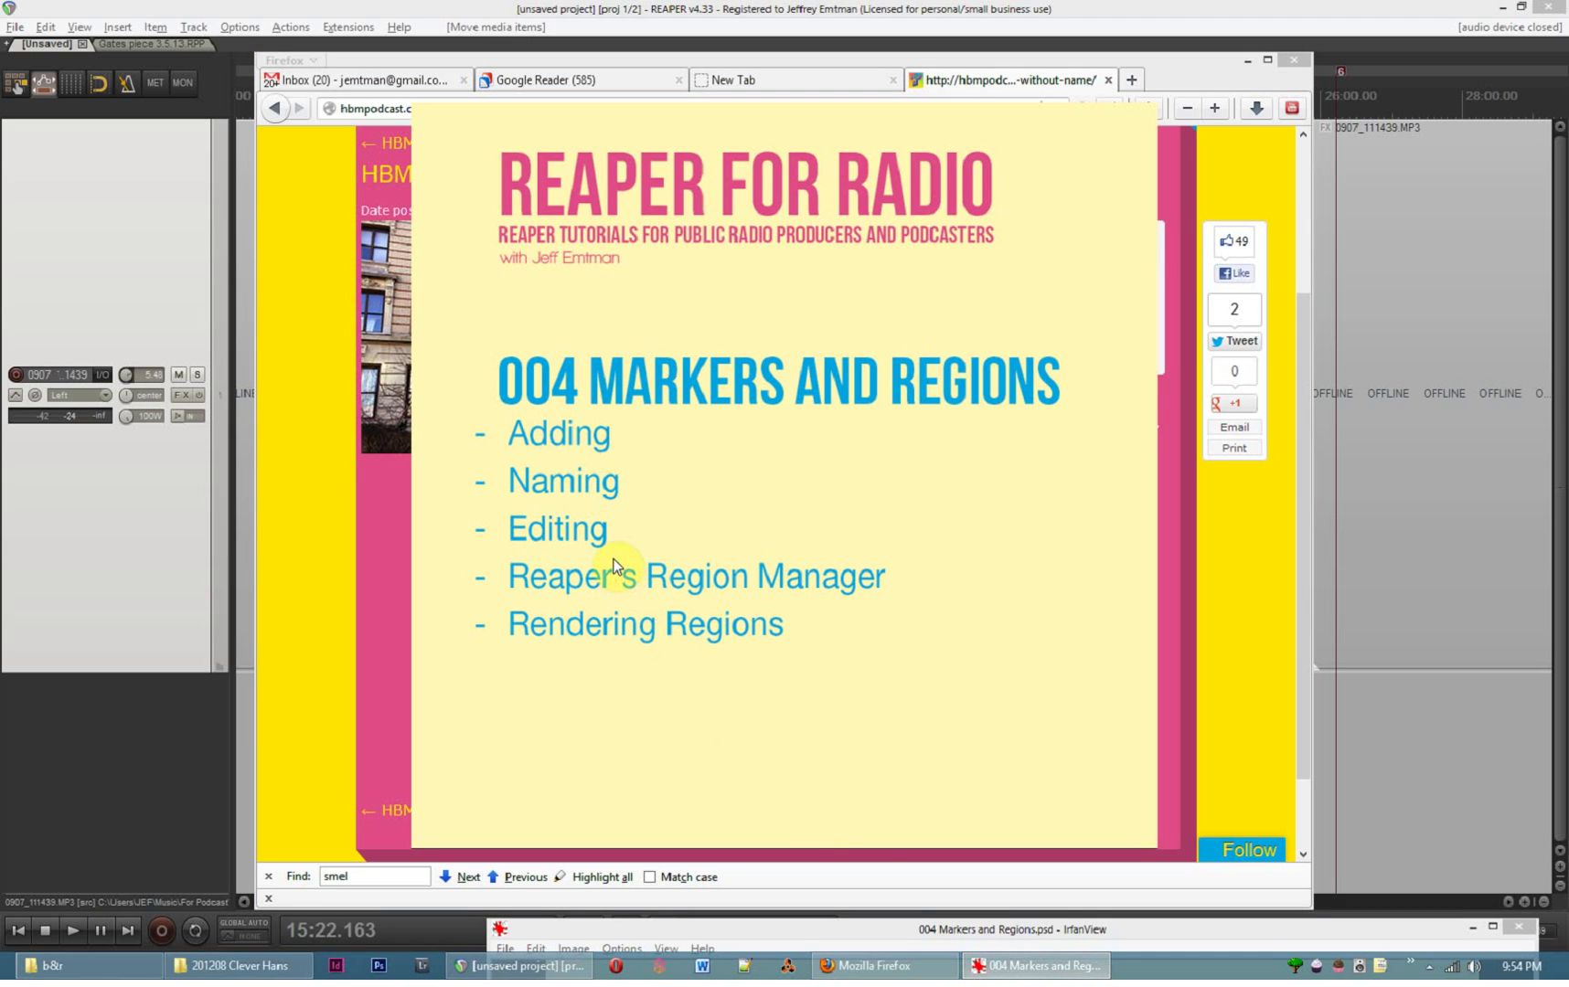